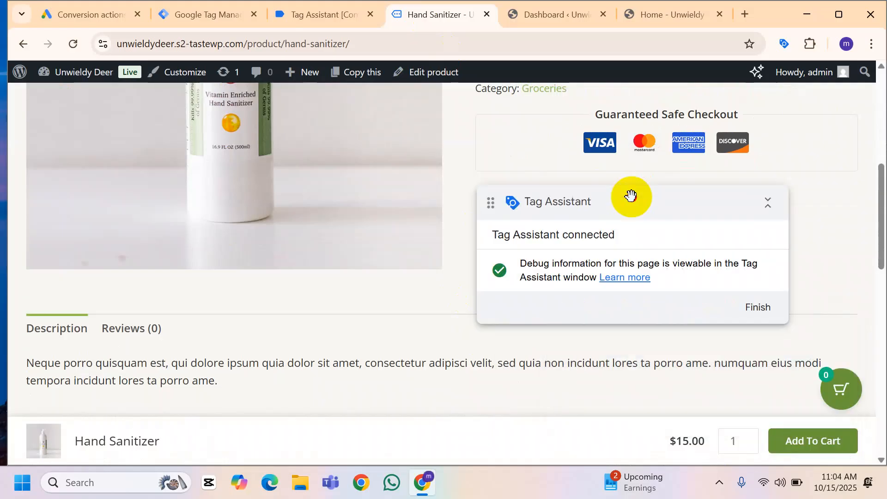
Add the Hand Sanitizer to the cart and place a cash-on-delivery order with the prefilled billing details
{"action": "left_click", "coordinate": [814, 439]}
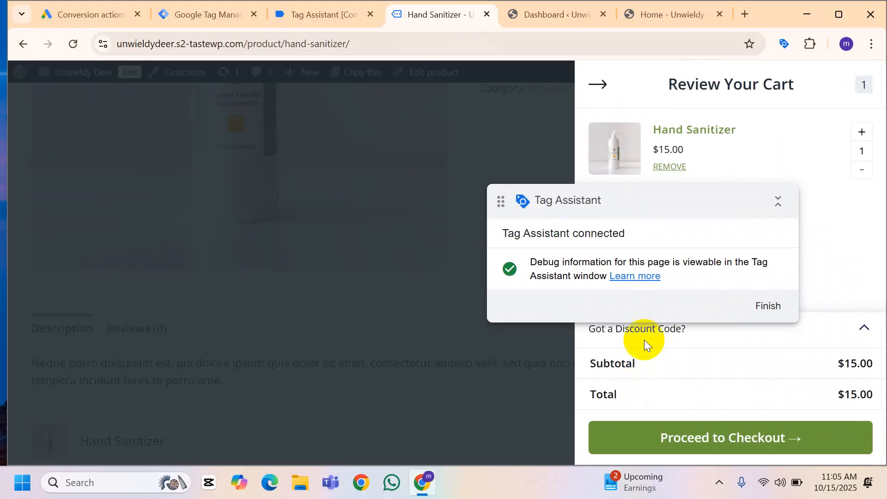
{"action": "left_click", "coordinate": [718, 440]}
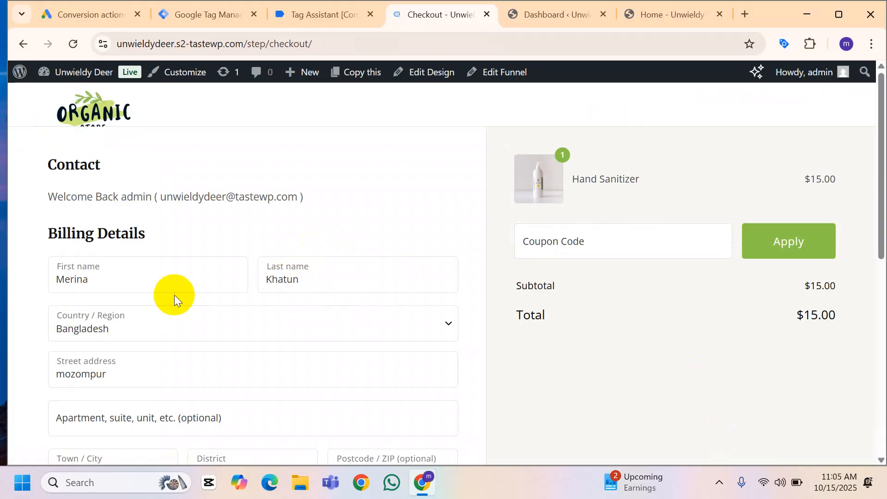
{"action": "scroll", "coordinate": [346, 303], "scroll_direction": "down", "scroll_amount": 5}
{"action": "scroll", "coordinate": [347, 303], "scroll_direction": "down", "scroll_amount": 3}
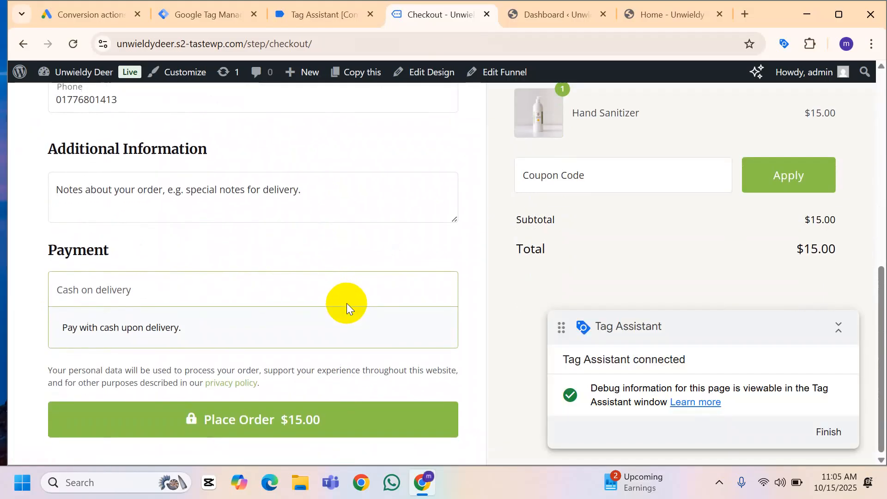
{"action": "left_click", "coordinate": [234, 415]}
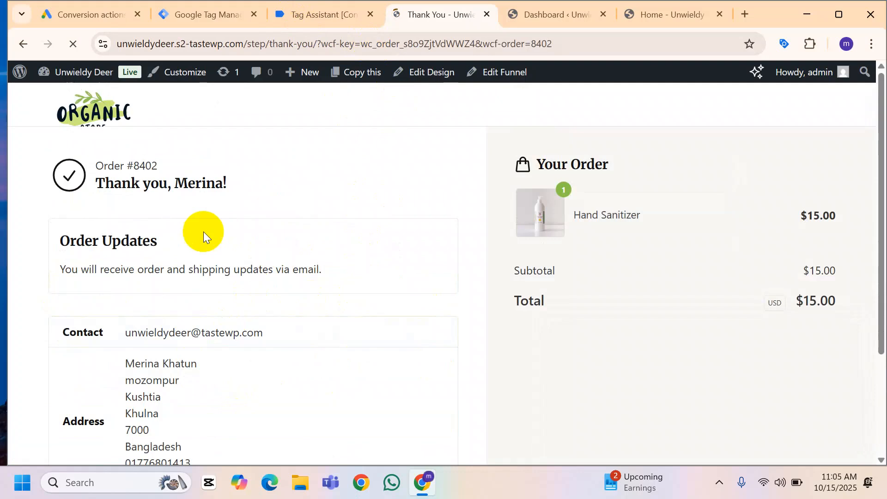
Switch to Tag Assistant and check the fired tags and current data layer values for container GTM-T7F4836K
{"action": "left_click", "coordinate": [311, 14]}
{"action": "left_click", "coordinate": [475, 337]}
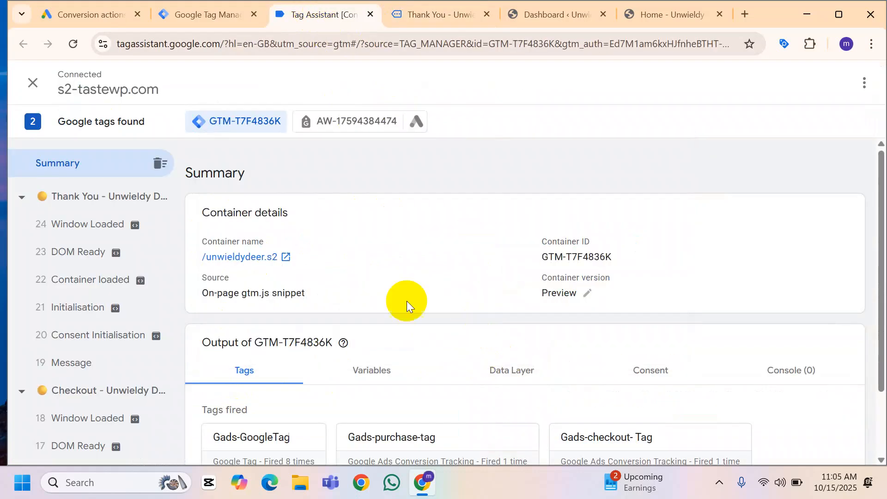
{"action": "scroll", "coordinate": [595, 272], "scroll_direction": "down", "scroll_amount": 2}
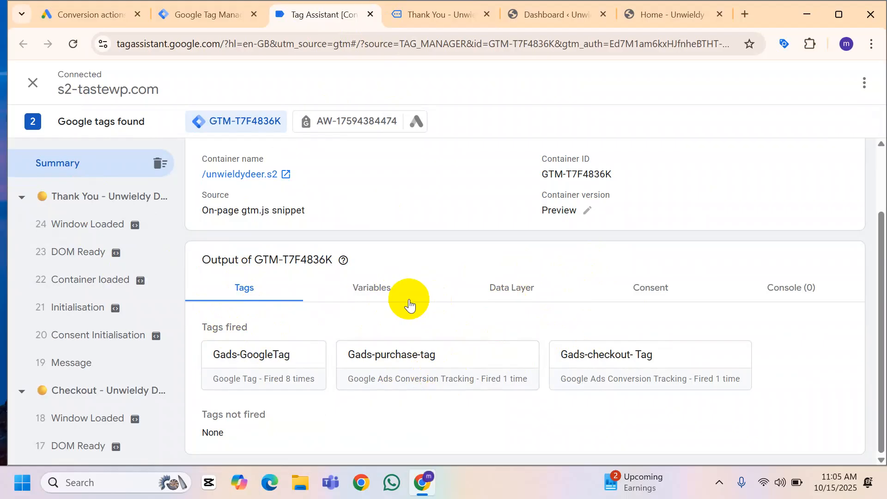
{"action": "left_click", "coordinate": [518, 287]}
{"action": "scroll", "coordinate": [522, 273], "scroll_direction": "down", "scroll_amount": 2}
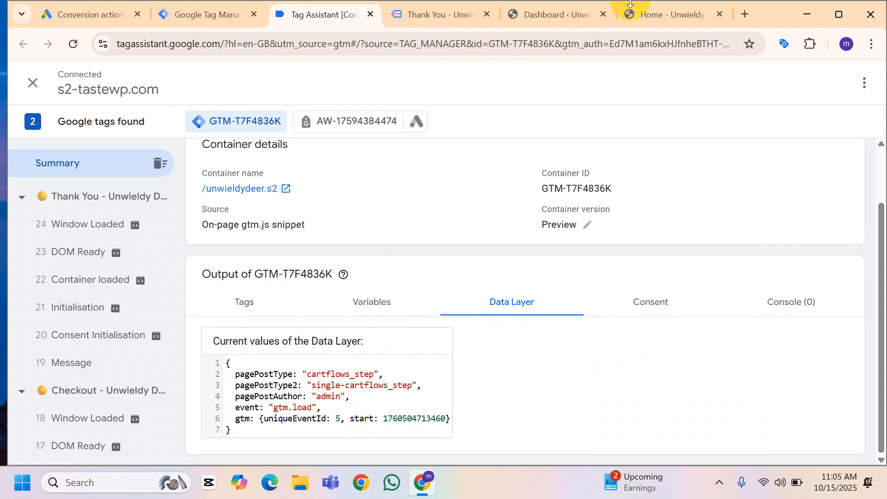
Switch to the WordPress dashboard and dismiss the Popular Add-ons notice
{"action": "left_click", "coordinate": [574, 14]}
{"action": "scroll", "coordinate": [504, 230], "scroll_direction": "down", "scroll_amount": 3}
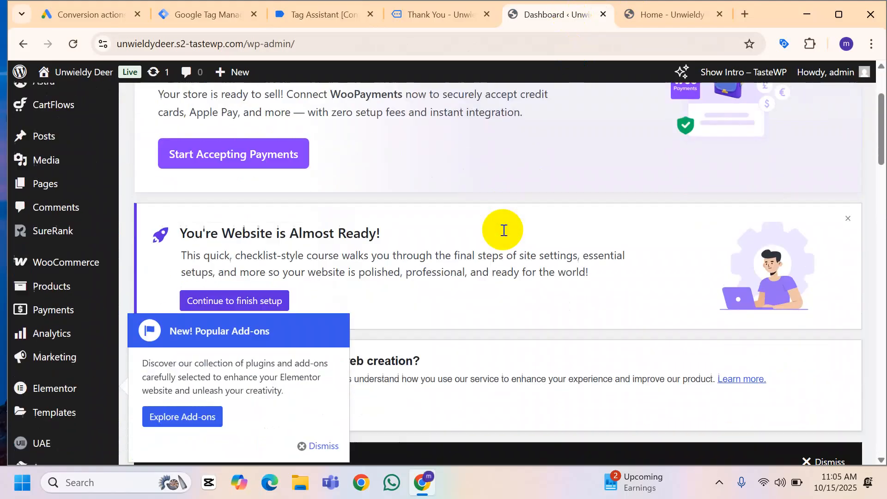
{"action": "left_click", "coordinate": [330, 423]}
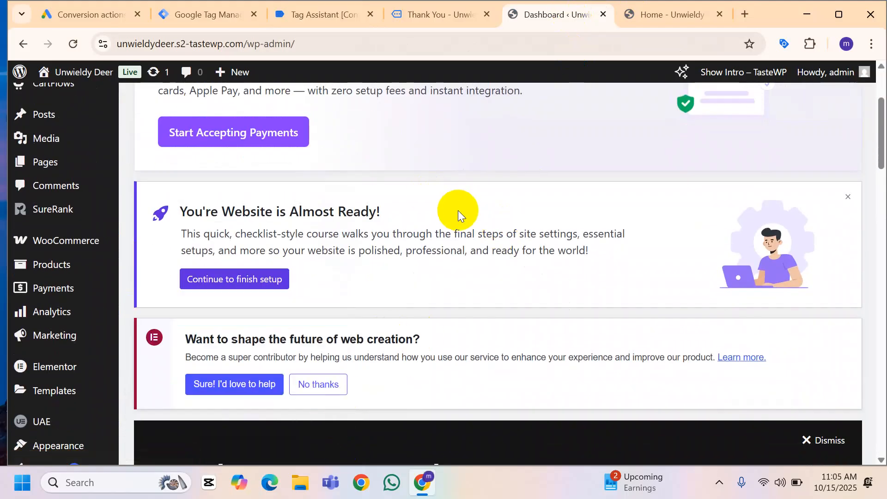
Look through the grocery products and their prices on the store's home page
{"action": "left_click", "coordinate": [664, 18]}
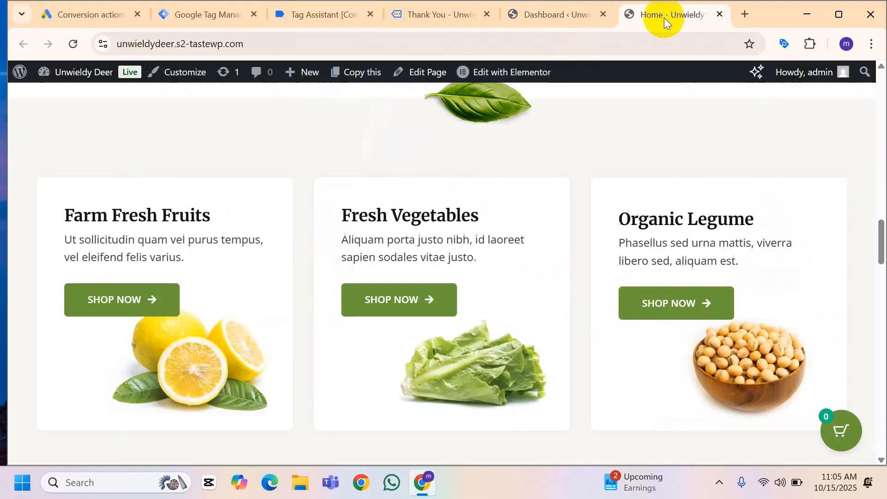
{"action": "scroll", "coordinate": [374, 283], "scroll_direction": "down", "scroll_amount": 1}
{"action": "scroll", "coordinate": [375, 283], "scroll_direction": "down", "scroll_amount": 10}
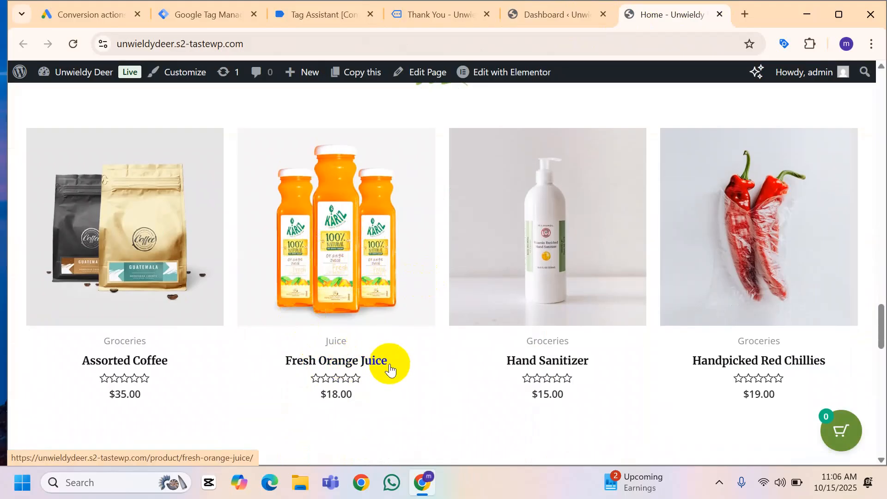
{"action": "scroll", "coordinate": [369, 361], "scroll_direction": "down", "scroll_amount": 1}
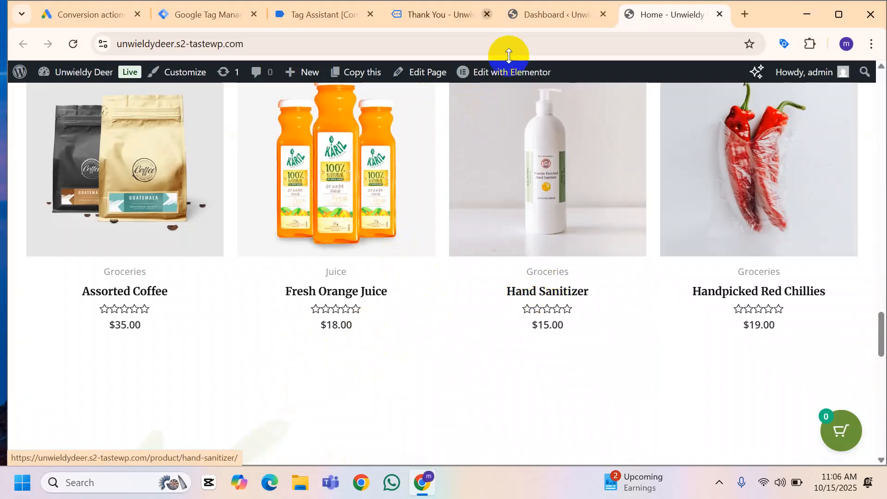
Review the order confirmation on the Thank You page, highlighting the order heading, customer details and order summary
{"action": "left_click", "coordinate": [458, 15]}
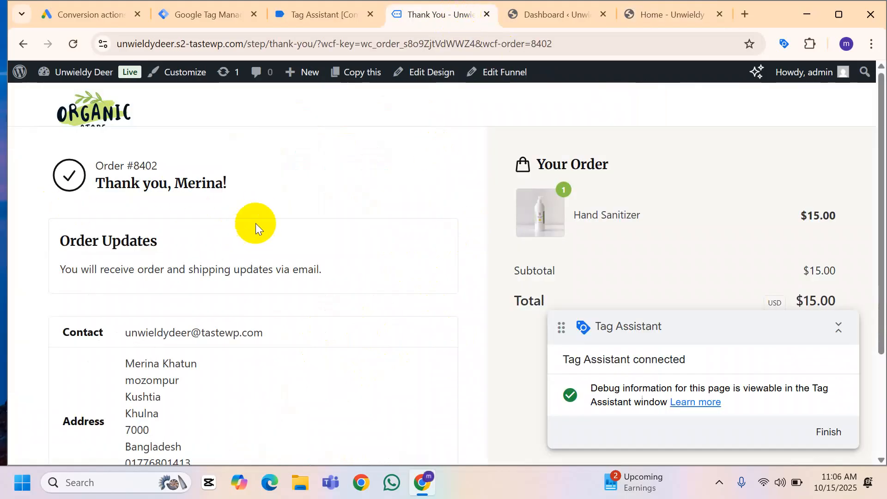
{"action": "scroll", "coordinate": [287, 221], "scroll_direction": "down", "scroll_amount": 3}
{"action": "scroll", "coordinate": [287, 221], "scroll_direction": "up", "scroll_amount": 3}
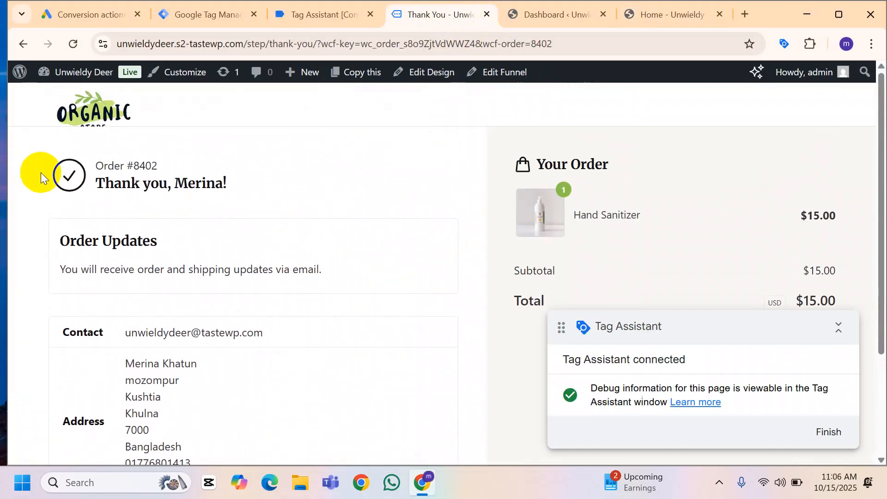
{"action": "left_click_drag", "start_coordinate": [103, 166], "coordinate": [307, 389]}
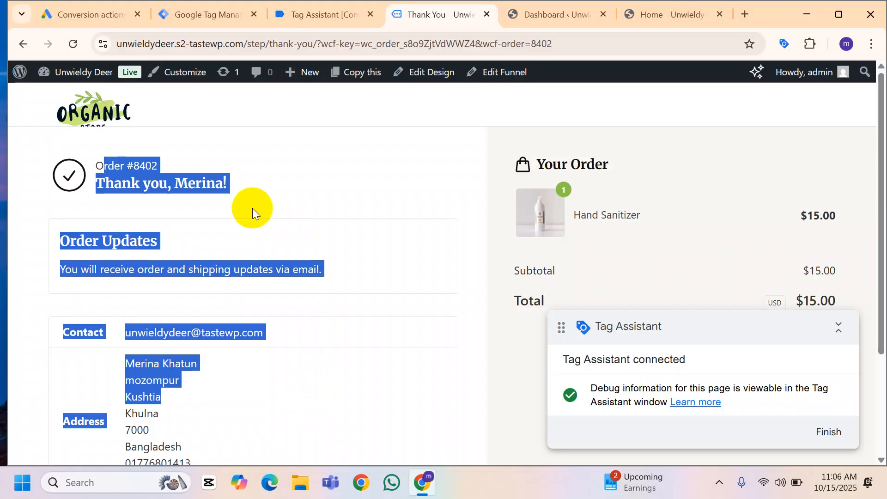
{"action": "left_click", "coordinate": [442, 158]}
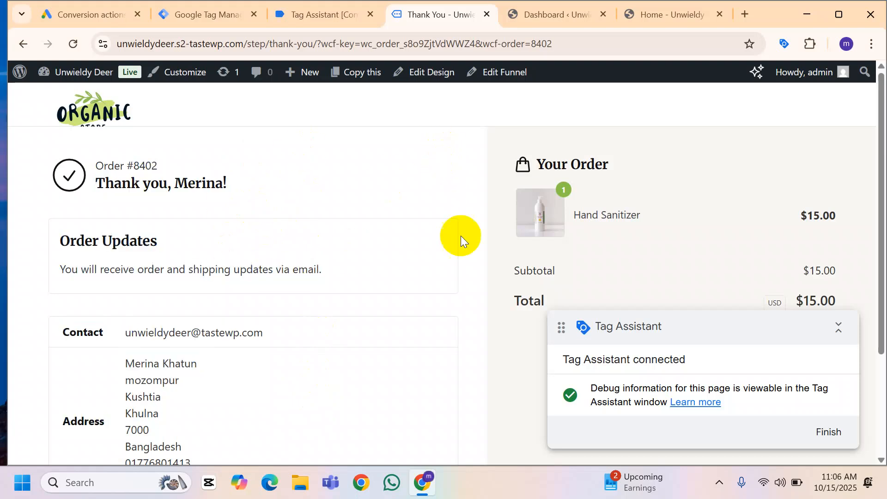
{"action": "left_click_drag", "start_coordinate": [96, 166], "coordinate": [577, 291]}
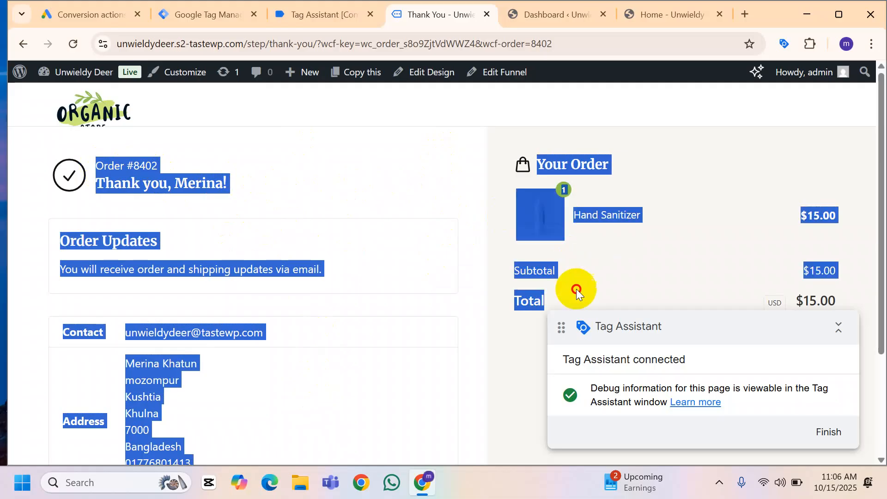
{"action": "left_click", "coordinate": [487, 259]}
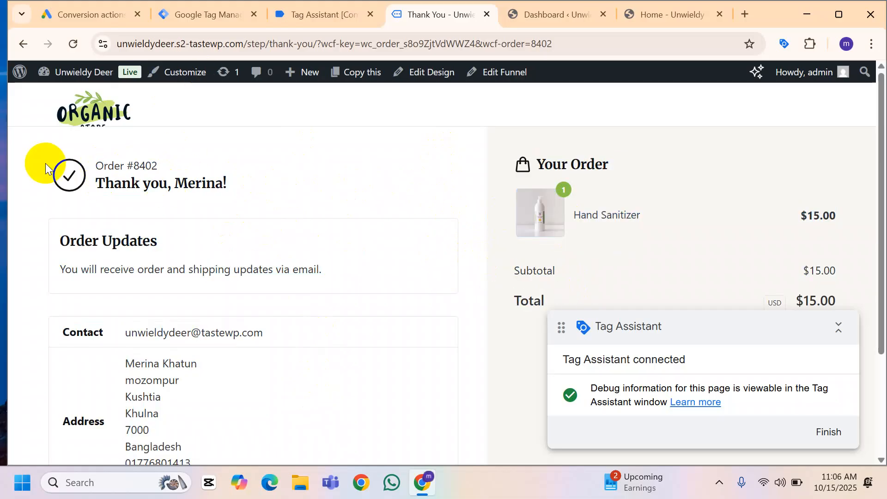
{"action": "left_click_drag", "start_coordinate": [95, 165], "coordinate": [221, 201]}
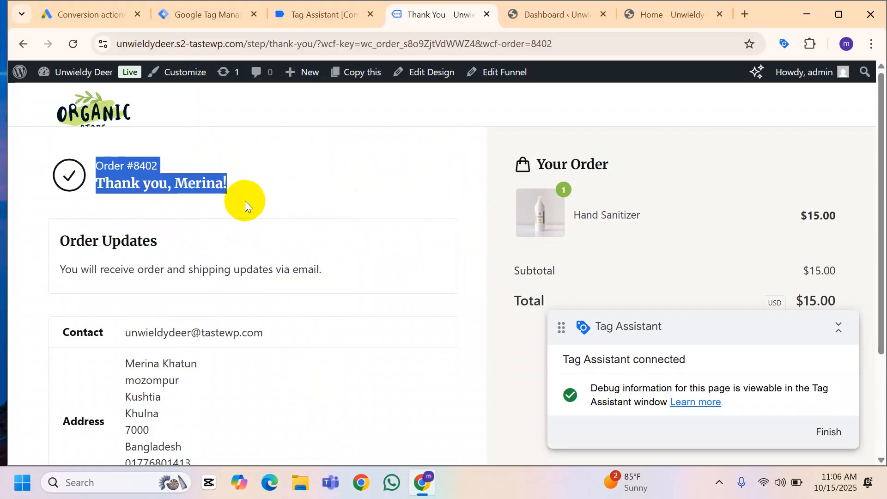
{"action": "left_click", "coordinate": [251, 152]}
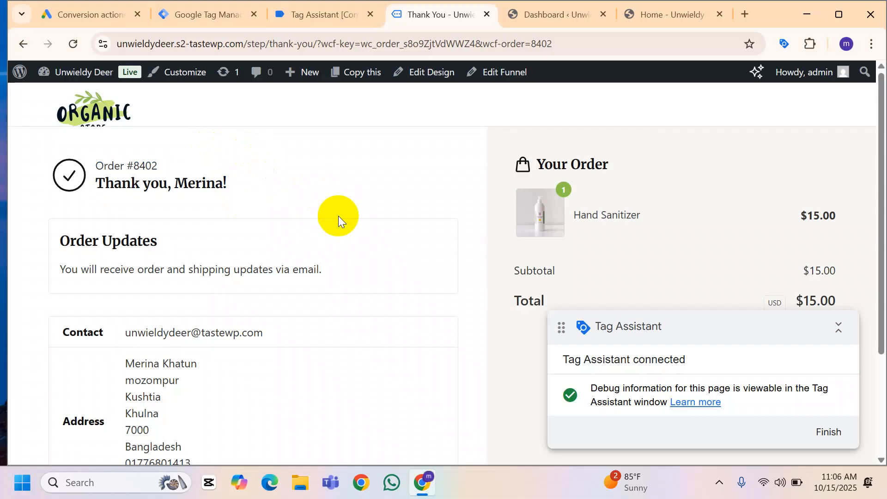
Highlight the order number and the order total on the Thank You page as purchase data to track
{"action": "left_click_drag", "start_coordinate": [87, 165], "coordinate": [185, 159]}
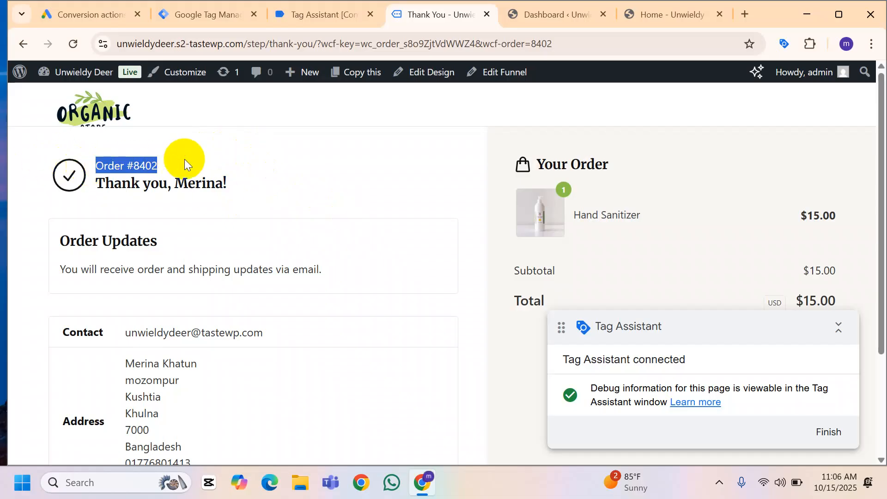
{"action": "scroll", "coordinate": [593, 242], "scroll_direction": "down", "scroll_amount": 3}
{"action": "left_click_drag", "start_coordinate": [793, 161], "coordinate": [836, 161]}
{"action": "scroll", "coordinate": [280, 265], "scroll_direction": "up", "scroll_amount": 3}
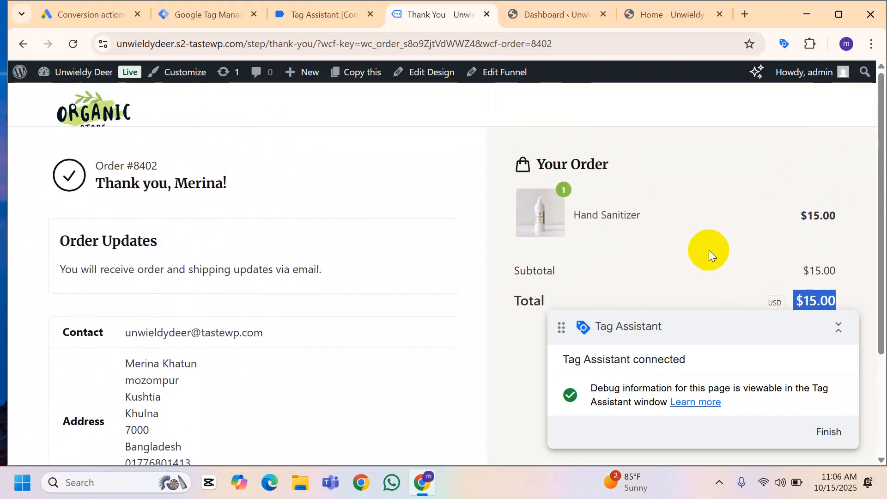
{"action": "scroll", "coordinate": [737, 239], "scroll_direction": "down", "scroll_amount": 1}
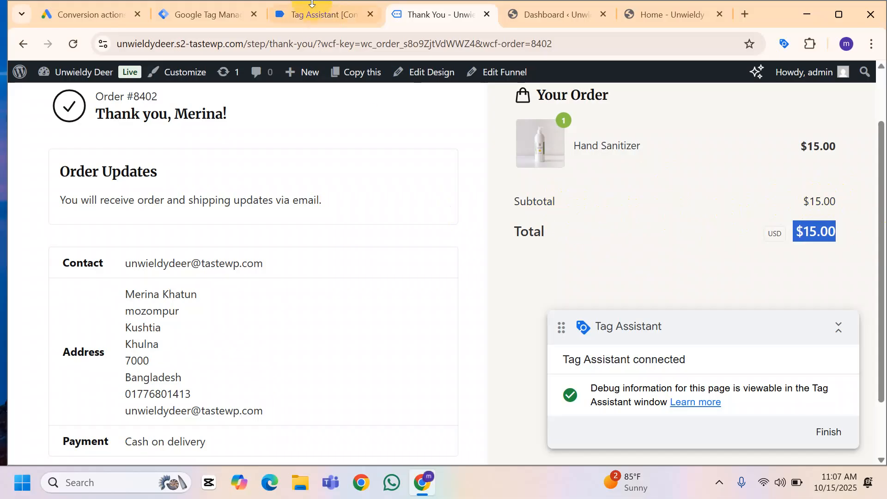
Compare the Thank You page event's data layer in Tag Assistant with the order details on the confirmation page
{"action": "left_click", "coordinate": [340, 15]}
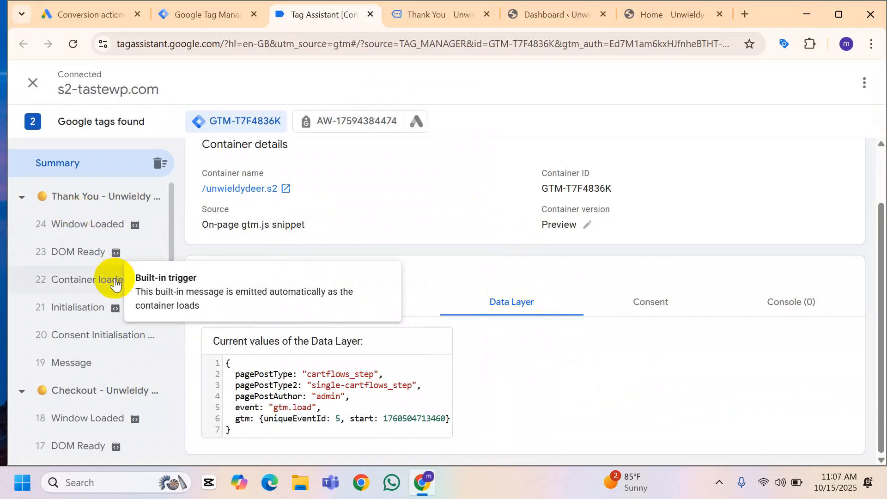
{"action": "left_click", "coordinate": [109, 207]}
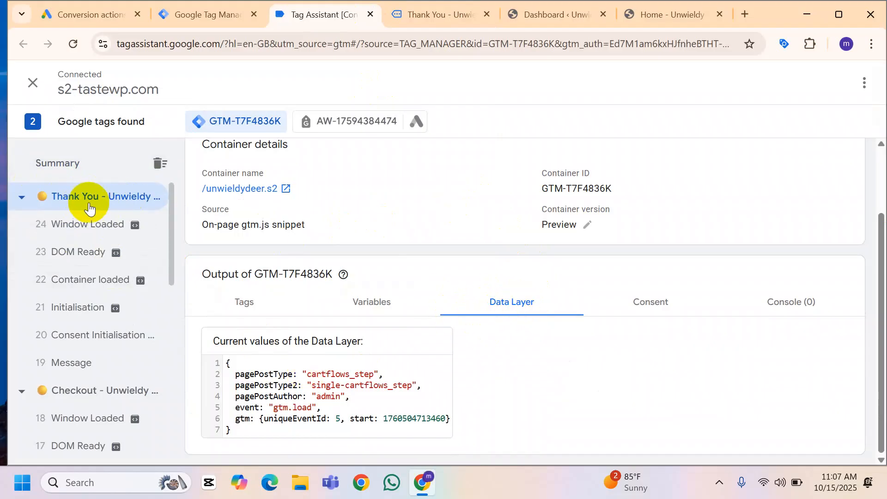
{"action": "left_click", "coordinate": [419, 14]}
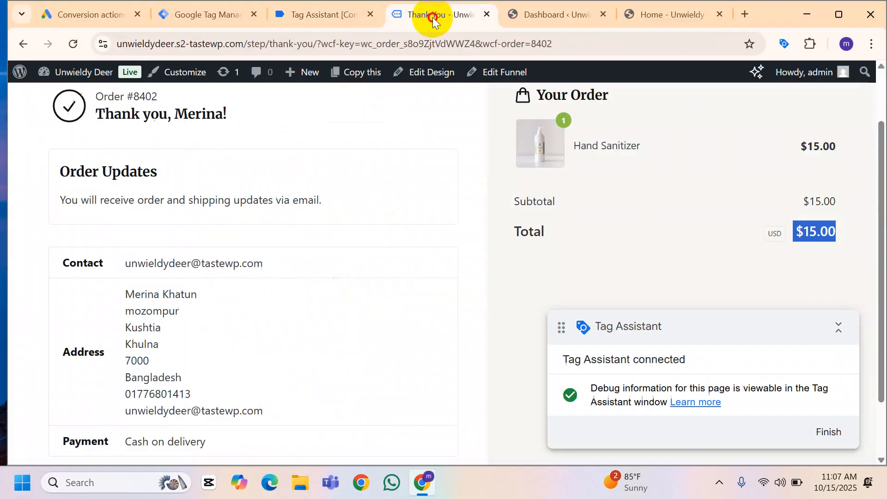
{"action": "left_click", "coordinate": [304, 18]}
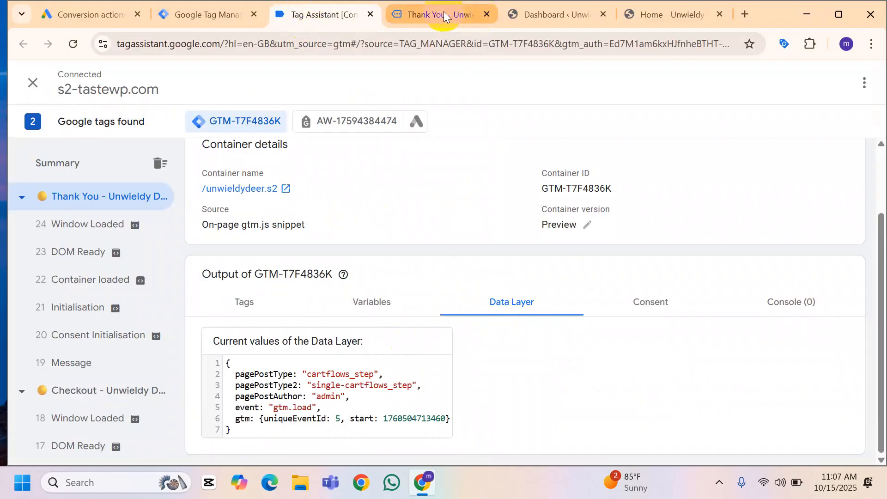
{"action": "left_click", "coordinate": [437, 14]}
{"action": "scroll", "coordinate": [814, 249], "scroll_direction": "down", "scroll_amount": 2}
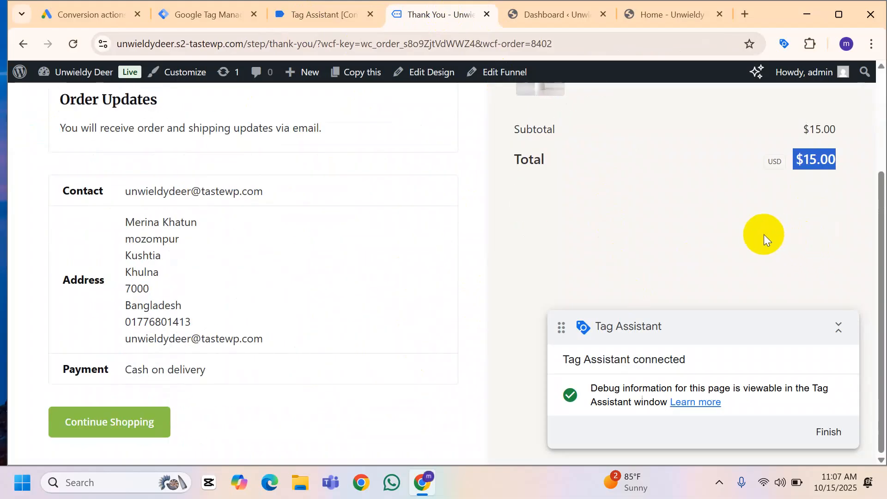
{"action": "scroll", "coordinate": [527, 262], "scroll_direction": "up", "scroll_amount": 3}
{"action": "left_click", "coordinate": [326, 14]}
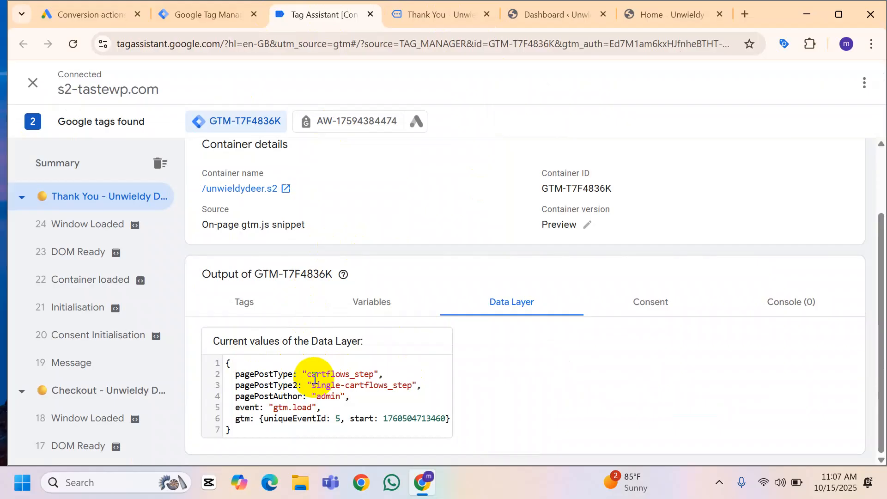
Revisit the home page product listing and return to the data layer values in Tag Assistant
{"action": "left_click", "coordinate": [673, 12]}
{"action": "scroll", "coordinate": [452, 226], "scroll_direction": "down", "scroll_amount": 4}
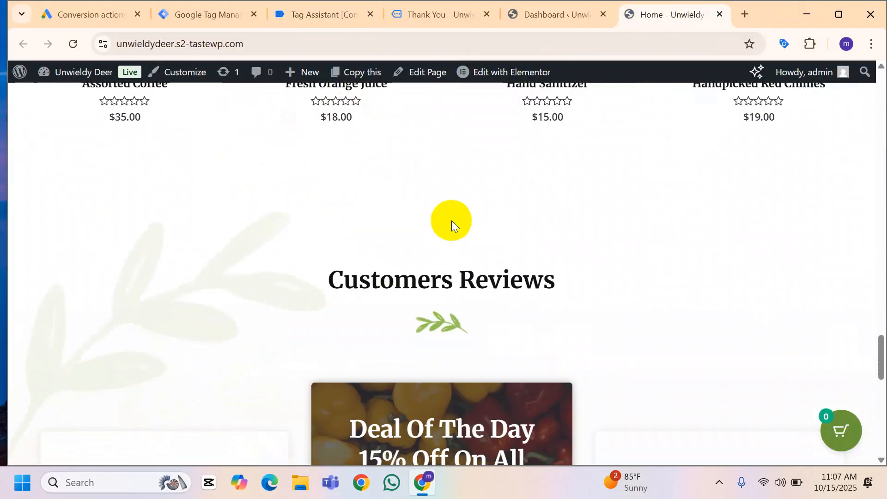
{"action": "scroll", "coordinate": [456, 220], "scroll_direction": "up", "scroll_amount": 4}
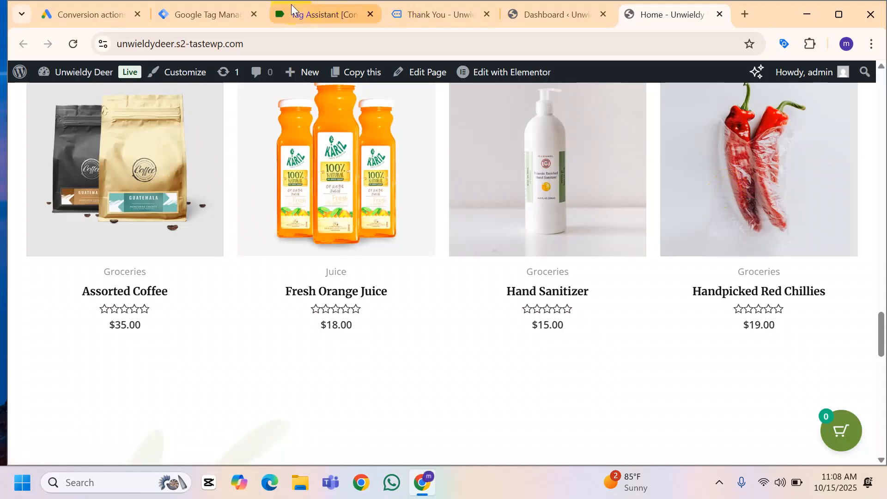
{"action": "left_click", "coordinate": [323, 14]}
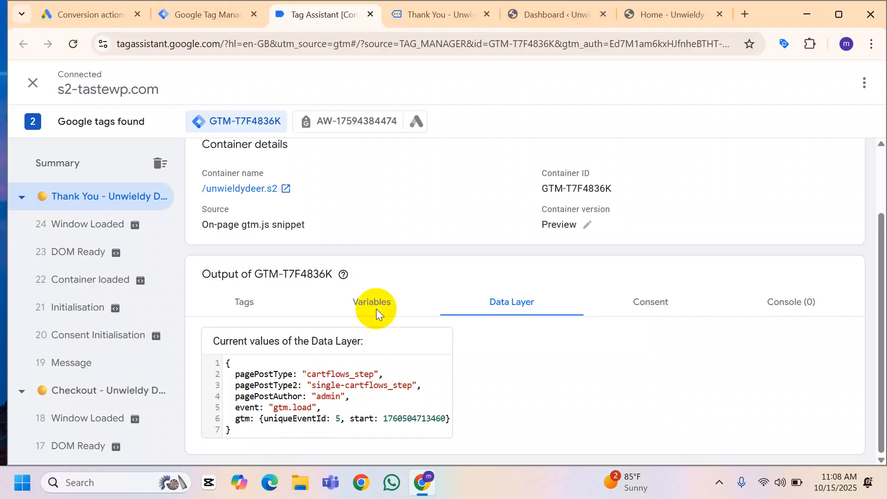
Switch to the WordPress dashboard and open the list of installed plugins
{"action": "left_click", "coordinate": [649, 9]}
{"action": "left_click", "coordinate": [555, 12]}
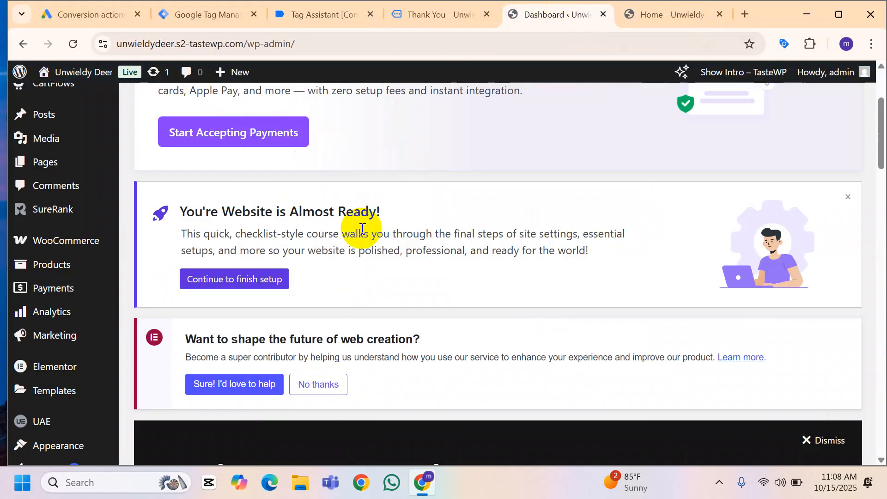
{"action": "scroll", "coordinate": [392, 213], "scroll_direction": "down", "scroll_amount": 5}
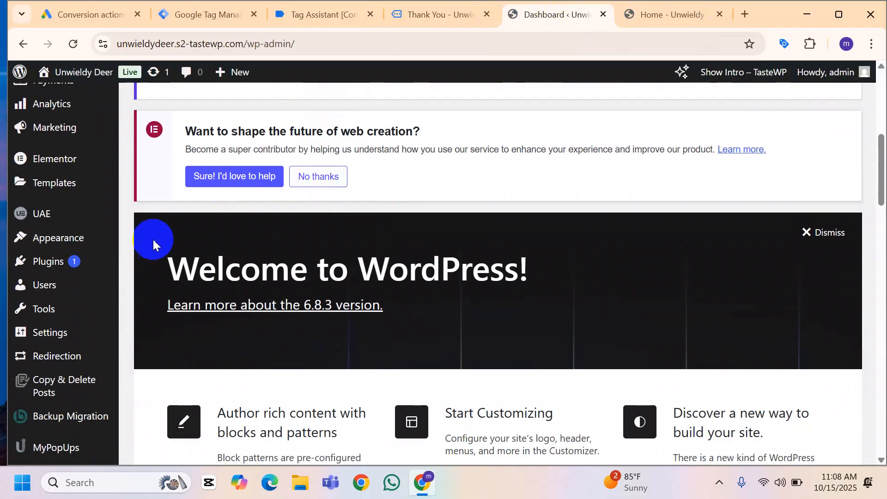
{"action": "scroll", "coordinate": [153, 240], "scroll_direction": "down", "scroll_amount": 3}
{"action": "mouse_move", "coordinate": [99, 249]}
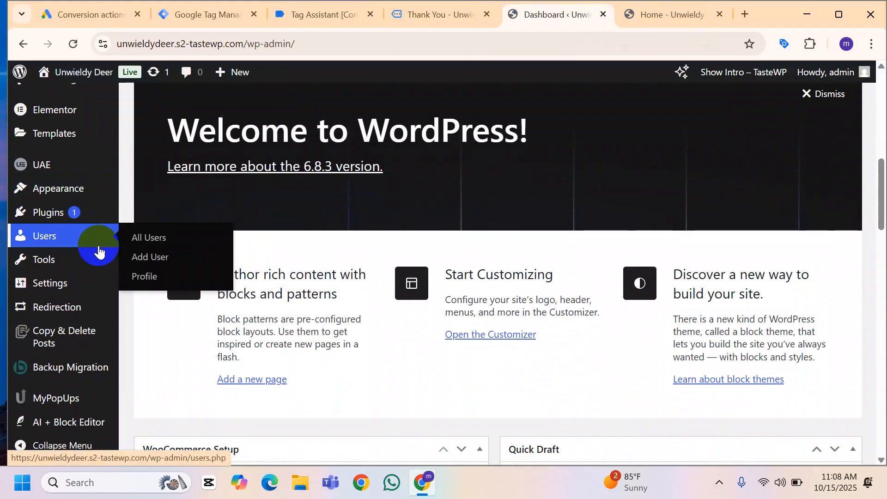
{"action": "scroll", "coordinate": [98, 249], "scroll_direction": "down", "scroll_amount": 2}
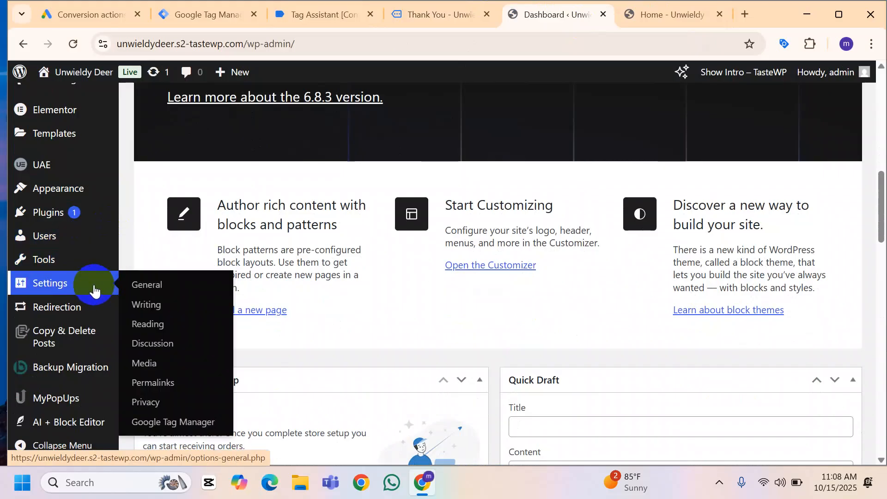
{"action": "mouse_move", "coordinate": [54, 253]}
{"action": "scroll", "coordinate": [54, 254], "scroll_direction": "down", "scroll_amount": 5}
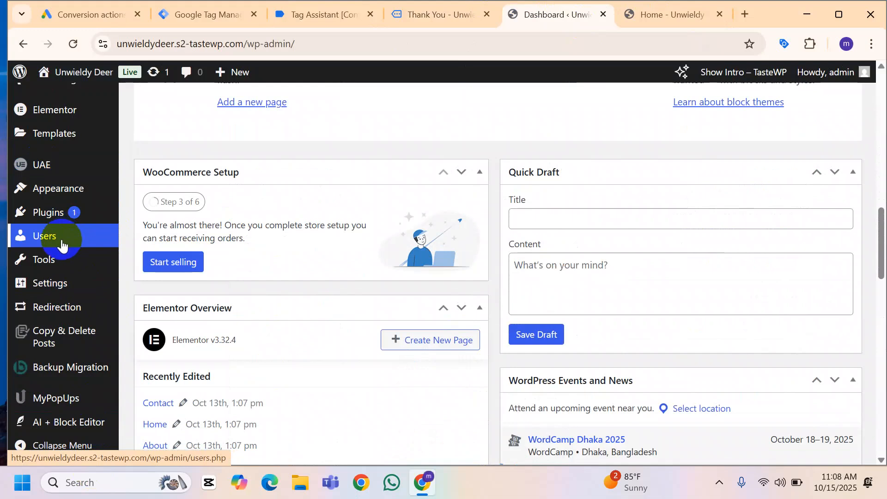
{"action": "left_click", "coordinate": [53, 217]}
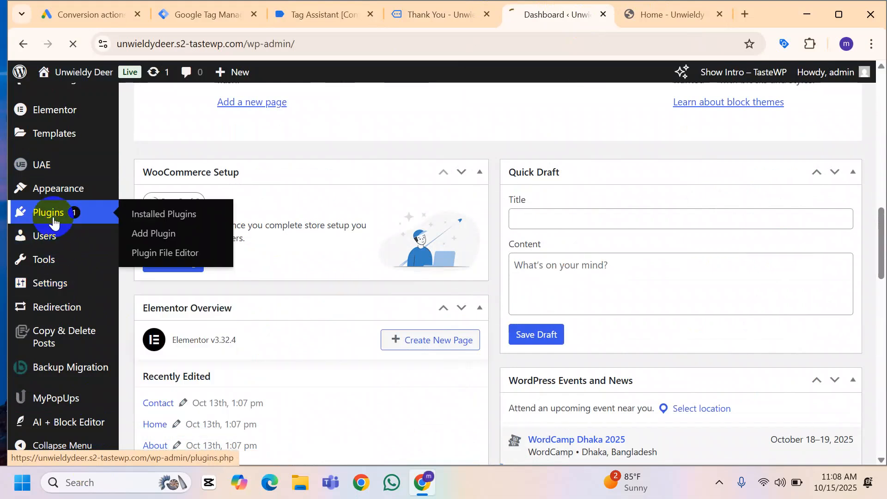
Find the GTM4WP plugin among the installed plugins and open its settings
{"action": "scroll", "coordinate": [402, 244], "scroll_direction": "down", "scroll_amount": 3}
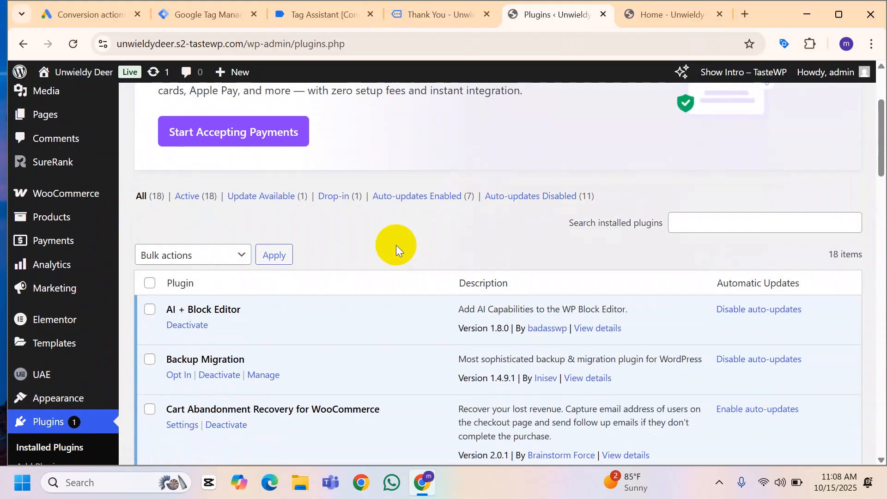
{"action": "scroll", "coordinate": [397, 242], "scroll_direction": "down", "scroll_amount": 3}
{"action": "scroll", "coordinate": [279, 304], "scroll_direction": "down", "scroll_amount": 6}
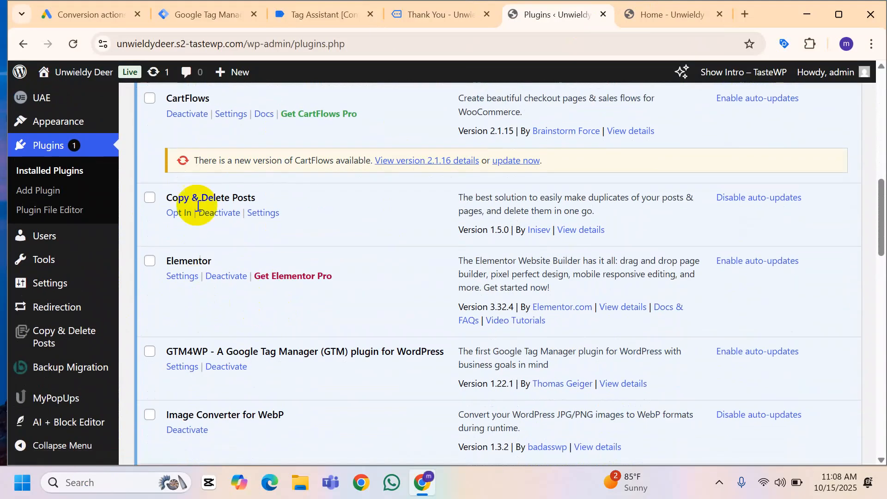
{"action": "scroll", "coordinate": [199, 207], "scroll_direction": "down", "scroll_amount": 3}
{"action": "left_click", "coordinate": [184, 230]}
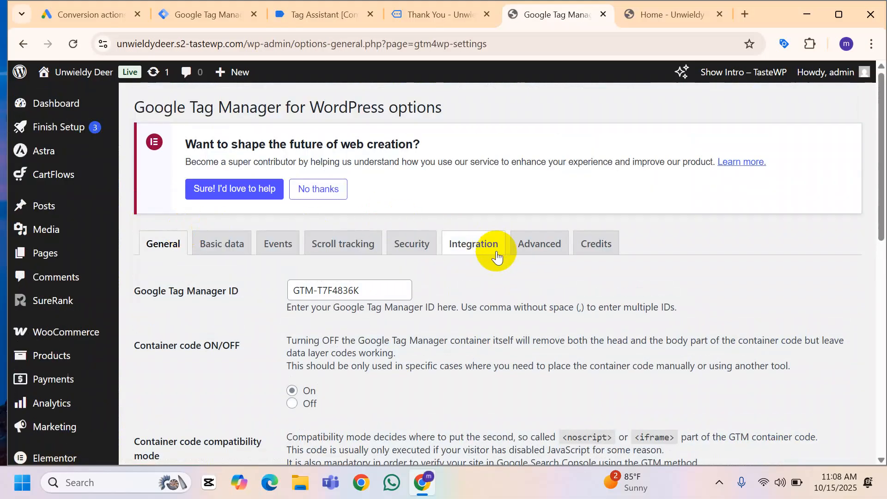
Open the WooCommerce integration options in the Google Tag Manager for WordPress settings
{"action": "left_click", "coordinate": [476, 253]}
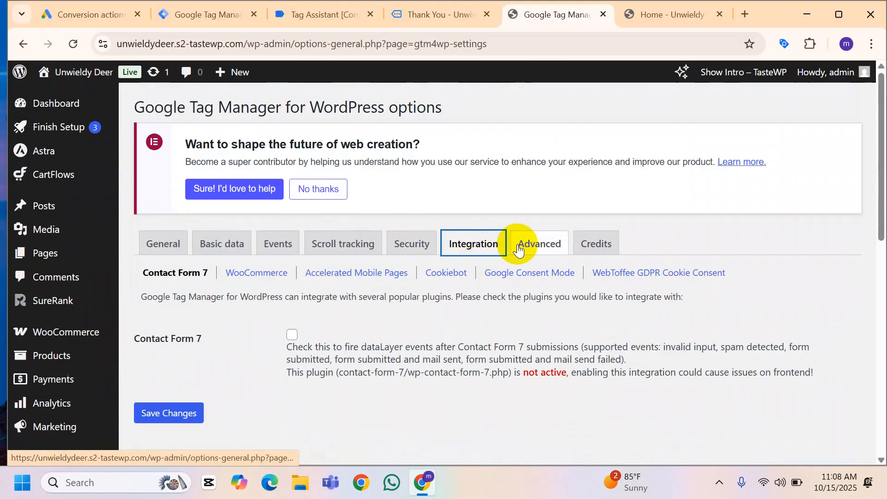
{"action": "scroll", "coordinate": [458, 245], "scroll_direction": "down", "scroll_amount": 1}
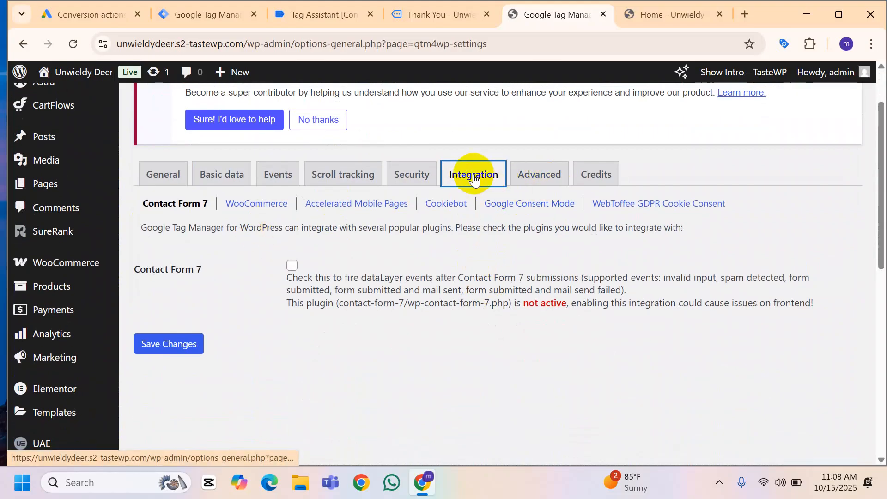
{"action": "left_click", "coordinate": [256, 206]}
{"action": "scroll", "coordinate": [215, 276], "scroll_direction": "down", "scroll_amount": 1}
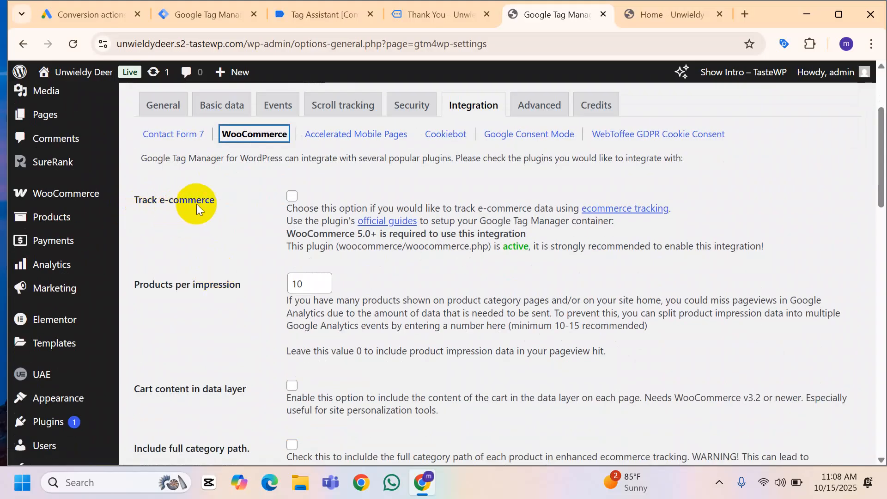
Enable Track e-commerce for the WooCommerce integration and save the changes
{"action": "left_click", "coordinate": [293, 196]}
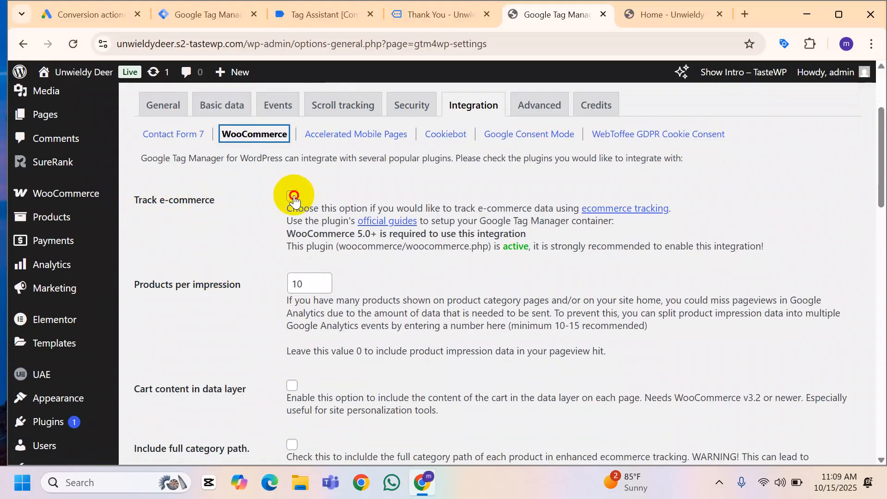
{"action": "scroll", "coordinate": [392, 279], "scroll_direction": "down", "scroll_amount": 12}
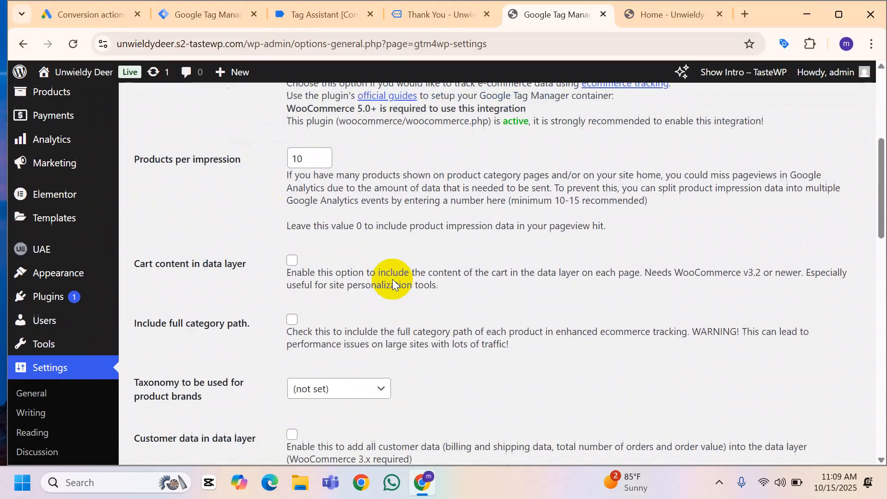
{"action": "scroll", "coordinate": [298, 350], "scroll_direction": "down", "scroll_amount": 5}
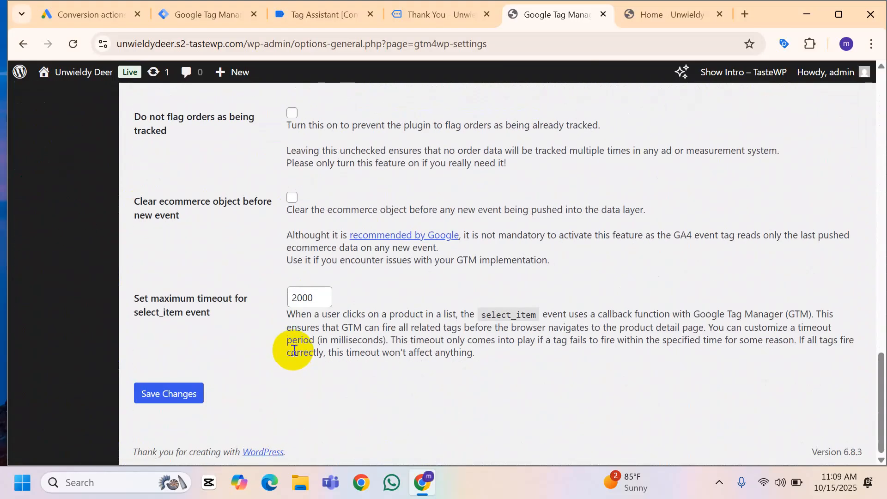
{"action": "left_click", "coordinate": [164, 391]}
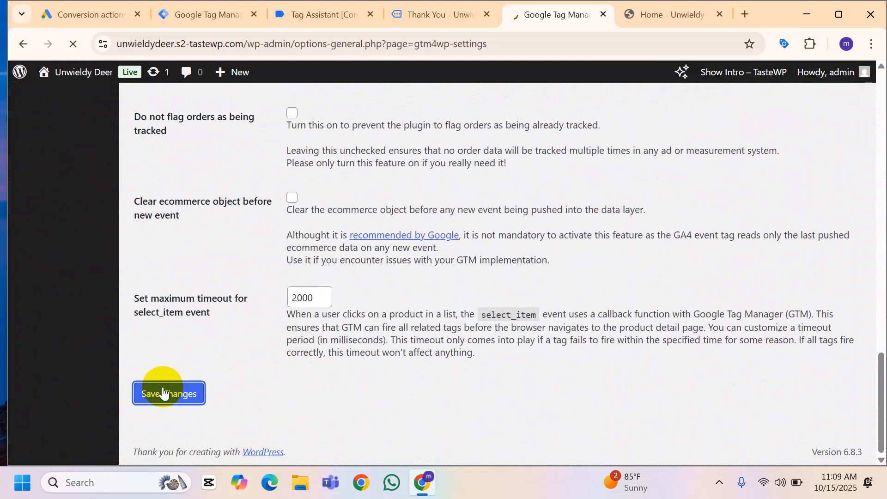
Close the old Thank You page and the previous Tag Assistant session
{"action": "left_click", "coordinate": [448, 12]}
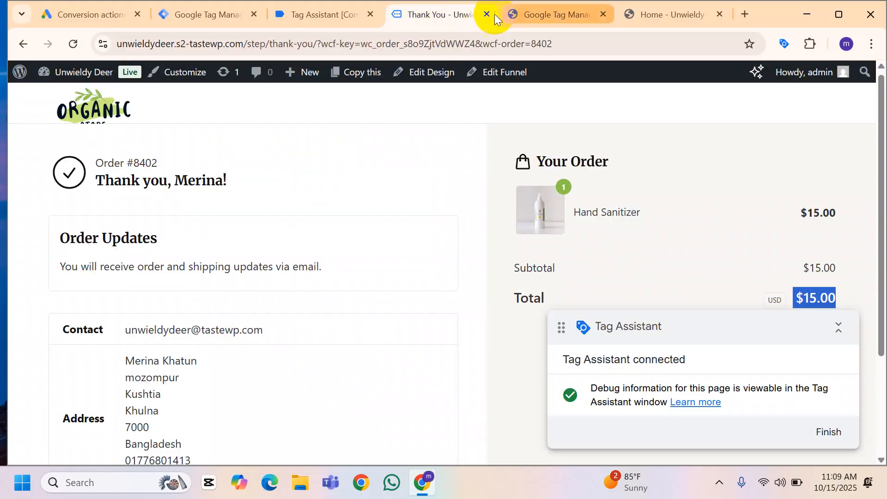
{"action": "left_click", "coordinate": [486, 15]}
{"action": "left_click", "coordinate": [345, 16]}
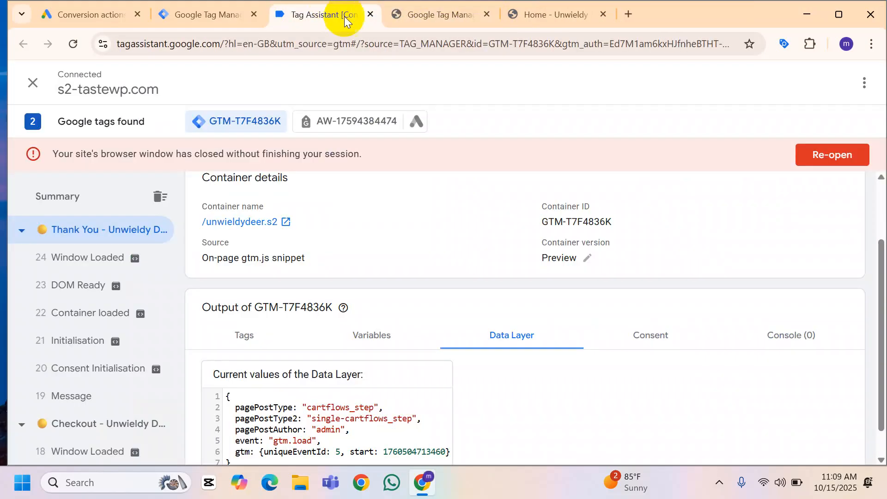
{"action": "left_click", "coordinate": [370, 14]}
{"action": "left_click", "coordinate": [508, 133]}
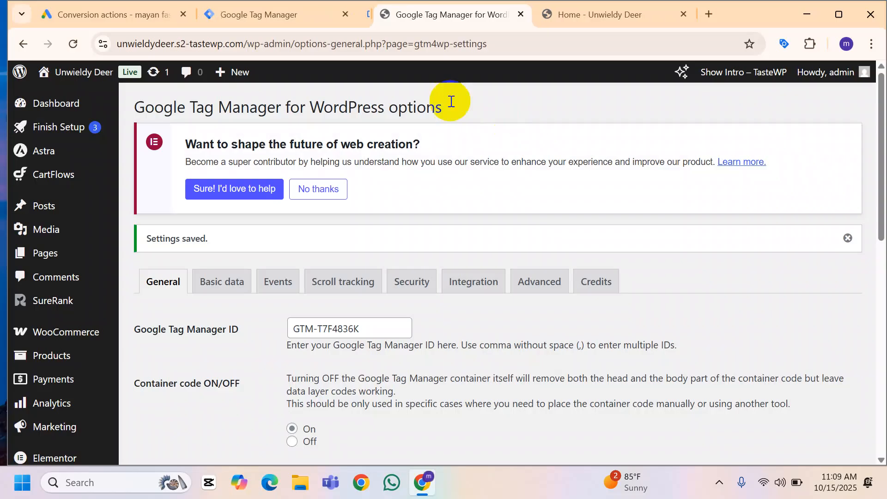
{"action": "left_click", "coordinate": [287, 13]}
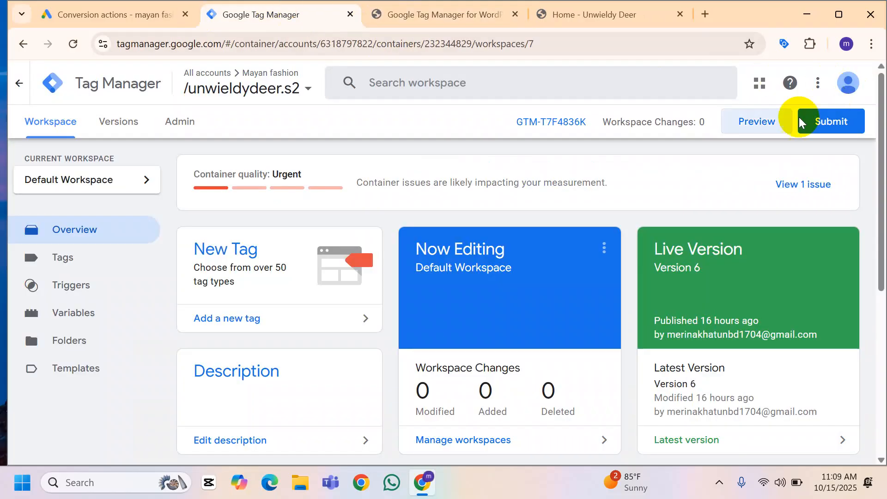
{"action": "left_click", "coordinate": [761, 122]}
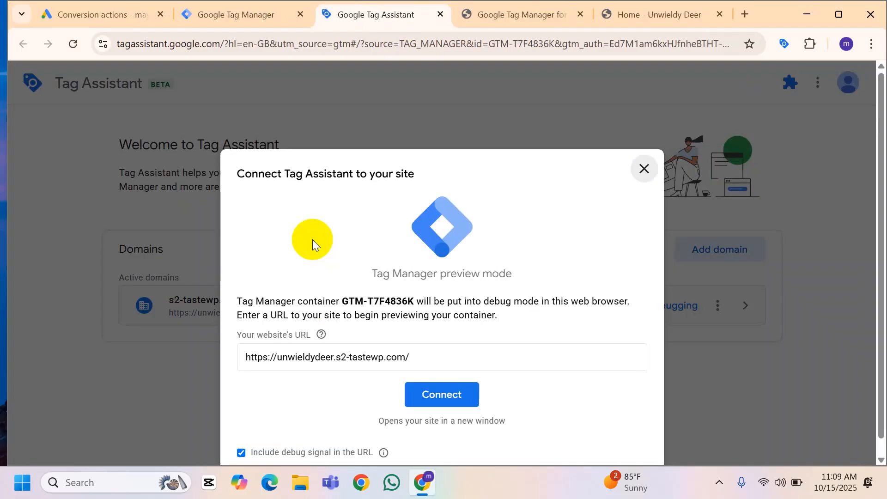
{"action": "left_click", "coordinate": [443, 394]}
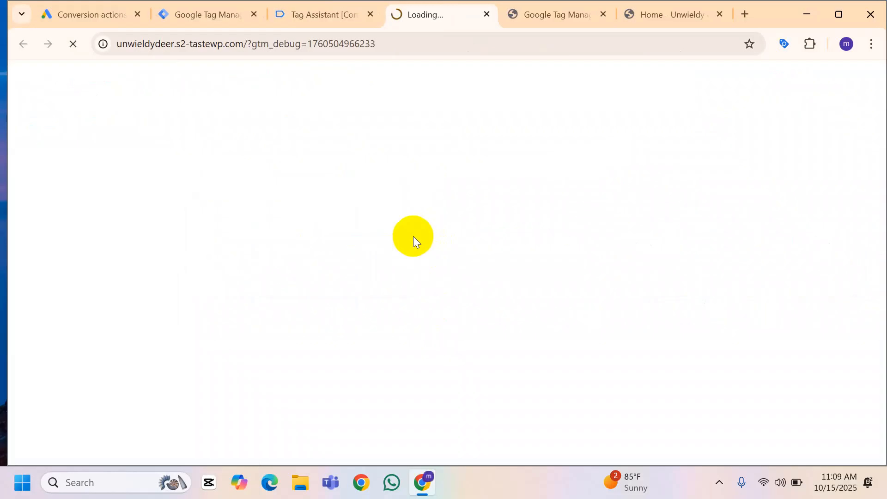
Open the Hand Sanitizer product from the store's home page and add one to the cart
{"action": "scroll", "coordinate": [492, 245], "scroll_direction": "down", "scroll_amount": 10}
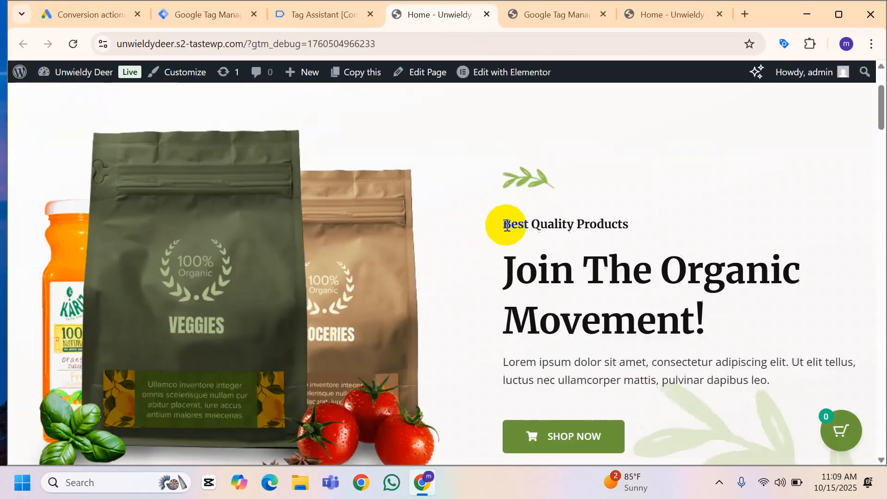
{"action": "scroll", "coordinate": [483, 267], "scroll_direction": "down", "scroll_amount": 3}
{"action": "left_click", "coordinate": [342, 225]}
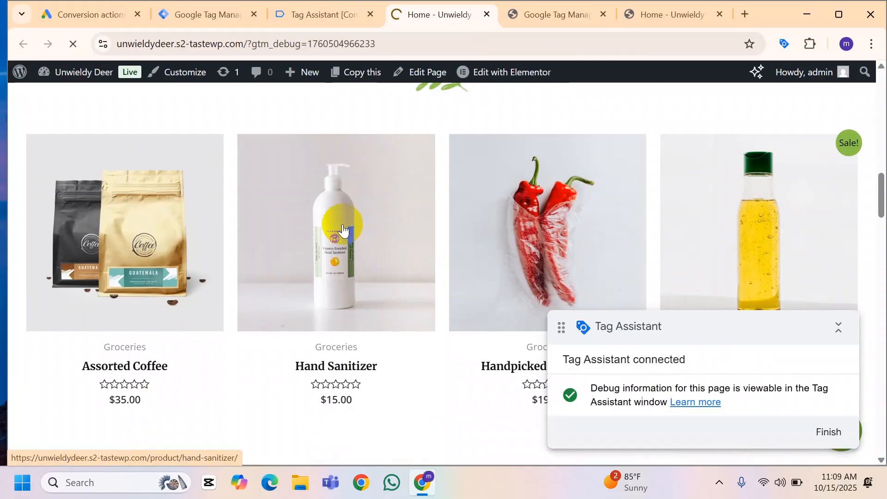
{"action": "scroll", "coordinate": [400, 251], "scroll_direction": "down", "scroll_amount": 6}
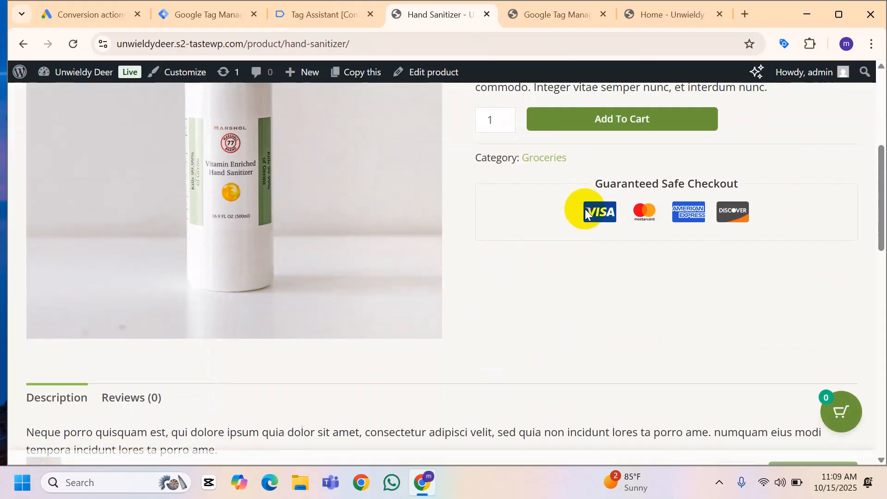
{"action": "left_click", "coordinate": [605, 119]}
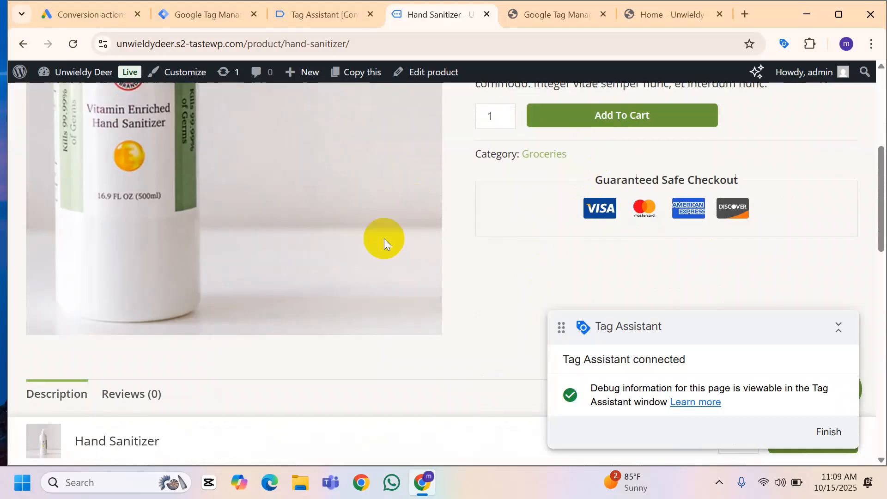
Close the cart overlay, open the Diabetic Cookies product further down the page and add one to the cart
{"action": "scroll", "coordinate": [393, 245], "scroll_direction": "down", "scroll_amount": 10}
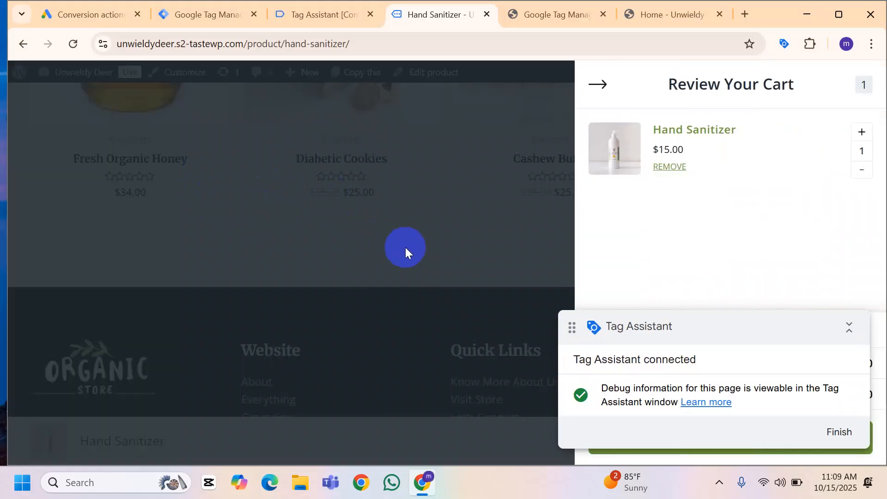
{"action": "left_click", "coordinate": [404, 249]}
{"action": "scroll", "coordinate": [362, 159], "scroll_direction": "up", "scroll_amount": 3}
{"action": "left_click", "coordinate": [360, 191]}
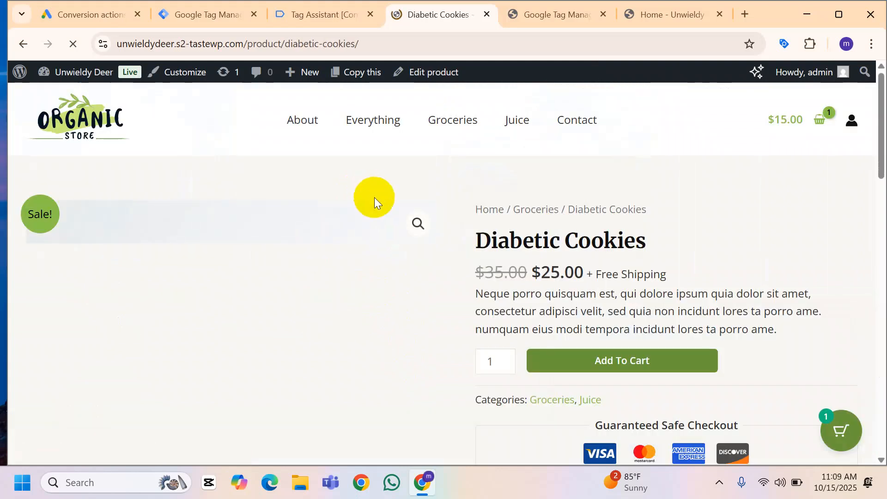
{"action": "scroll", "coordinate": [615, 278], "scroll_direction": "down", "scroll_amount": 1}
{"action": "left_click", "coordinate": [604, 217]}
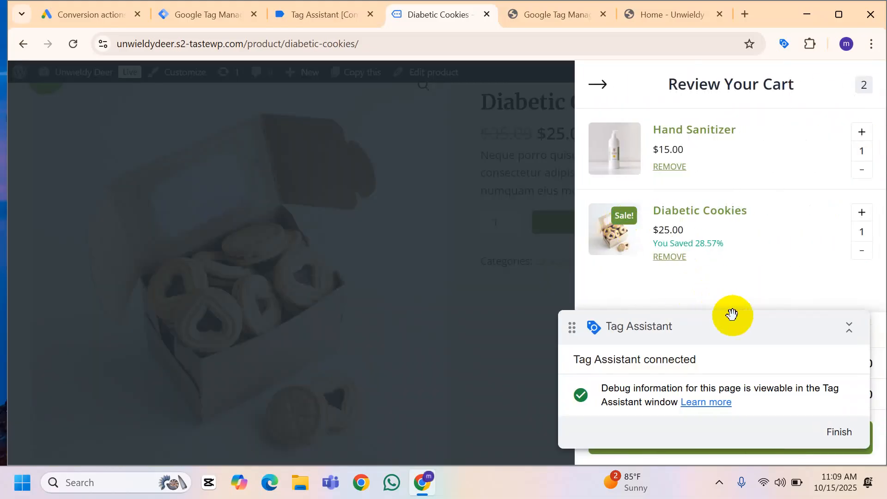
Move the Tag Assistant badge off the cart summary, proceed to checkout and place the order with cash on delivery
{"action": "left_click_drag", "start_coordinate": [733, 319], "coordinate": [653, 198]}
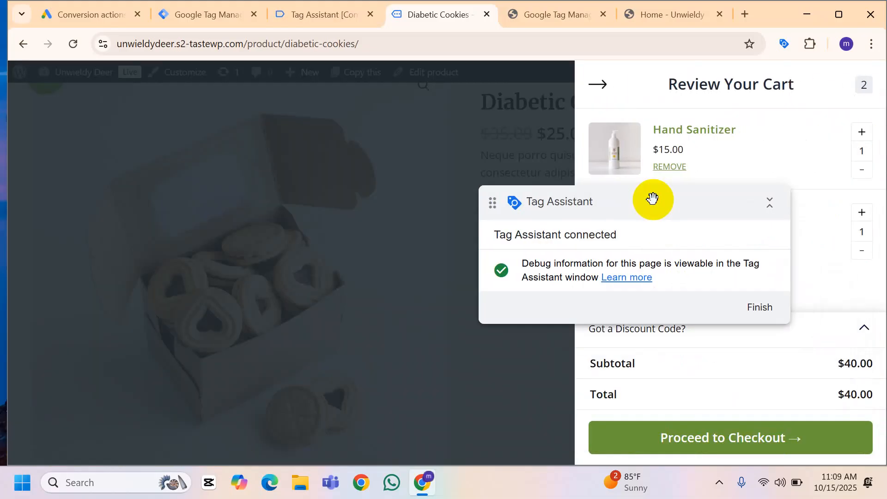
{"action": "left_click", "coordinate": [710, 440]}
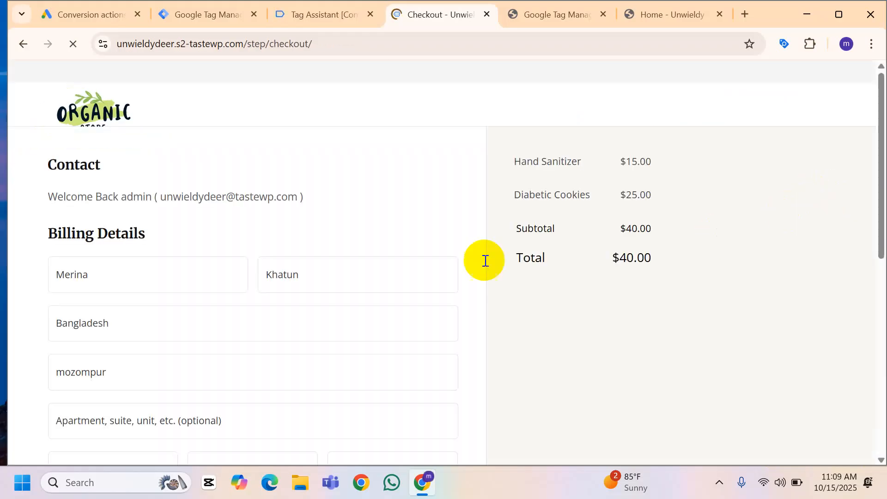
{"action": "scroll", "coordinate": [257, 321], "scroll_direction": "down", "scroll_amount": 9}
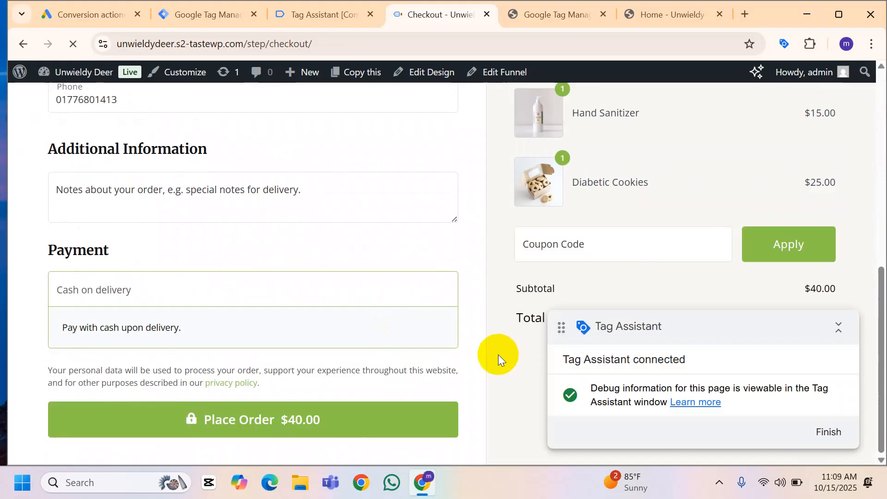
{"action": "left_click", "coordinate": [318, 420]}
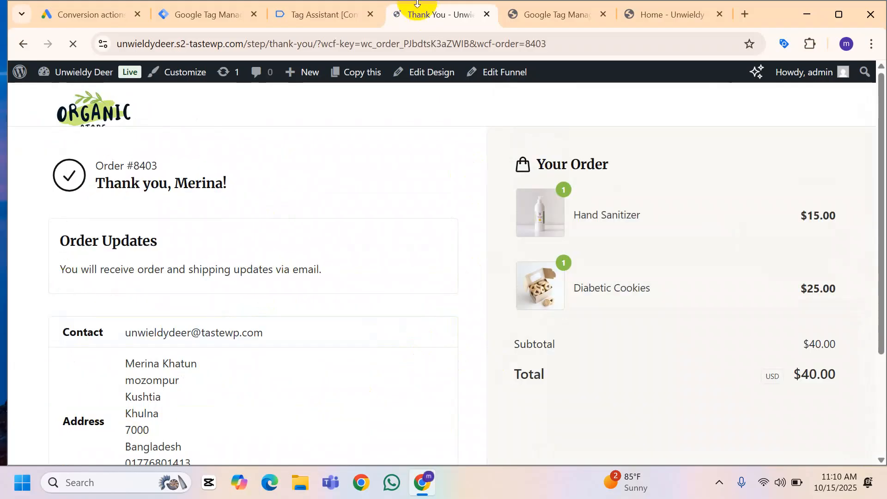
Return to Tag Assistant, continue past the connection notice and open the new Thank You page entry
{"action": "left_click", "coordinate": [333, 14]}
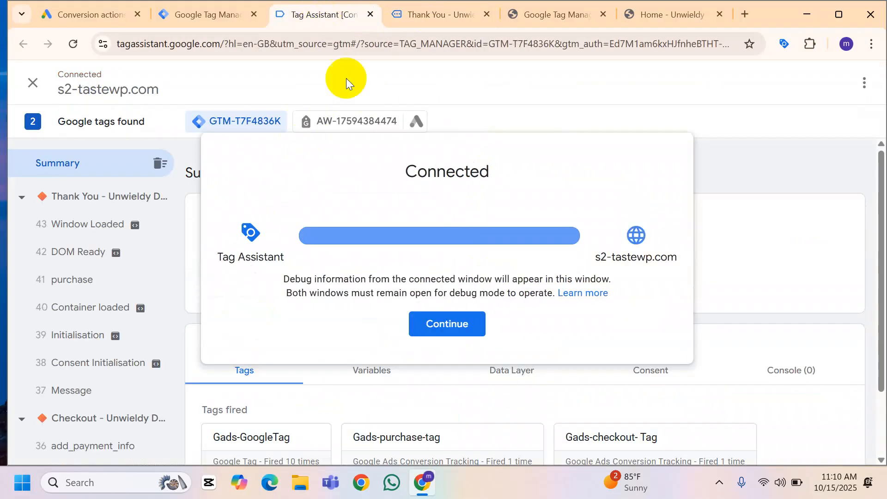
{"action": "left_click", "coordinate": [461, 319]}
{"action": "left_click", "coordinate": [95, 198]}
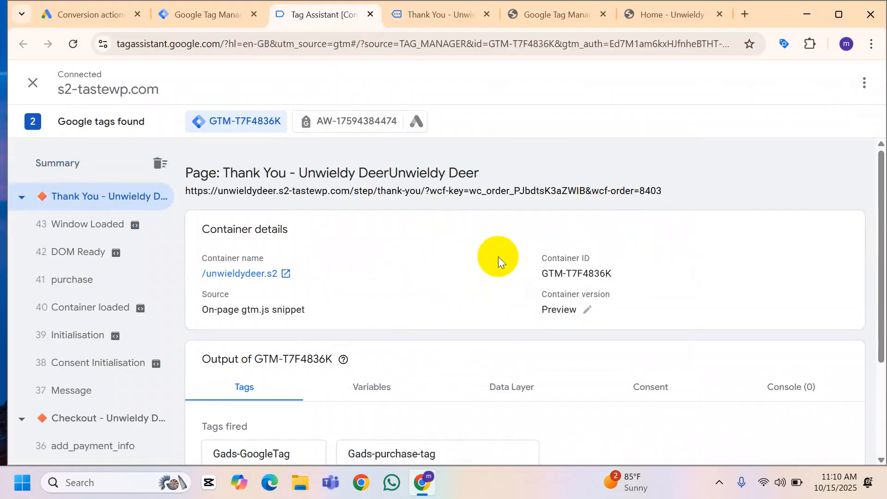
Open the Data Layer output for the Thank You page and highlight the currency code in its ecommerce object
{"action": "scroll", "coordinate": [481, 268], "scroll_direction": "down", "scroll_amount": 3}
{"action": "left_click", "coordinate": [511, 248]}
{"action": "scroll", "coordinate": [511, 252], "scroll_direction": "down", "scroll_amount": 6}
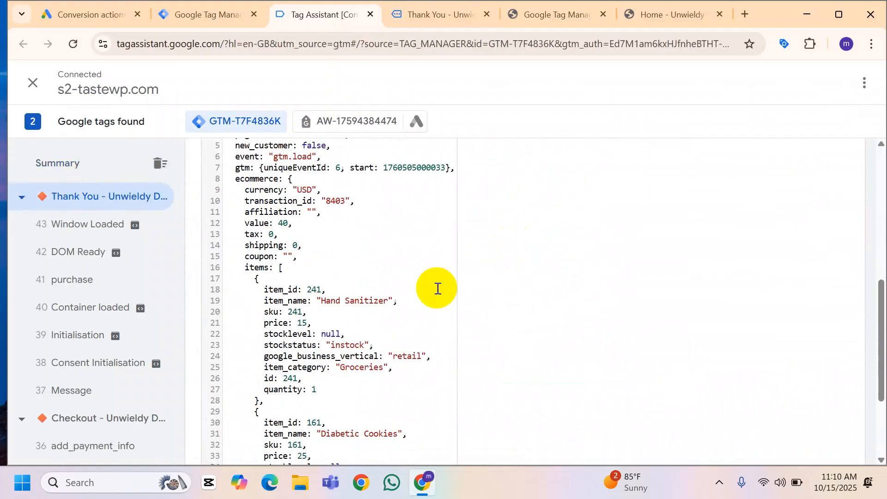
{"action": "scroll", "coordinate": [437, 289], "scroll_direction": "up", "scroll_amount": 1}
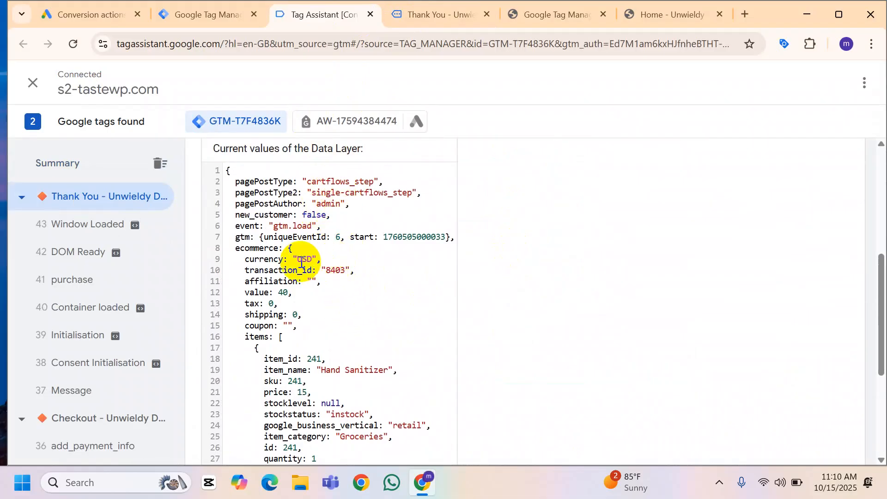
{"action": "left_click_drag", "start_coordinate": [298, 262], "coordinate": [318, 258]}
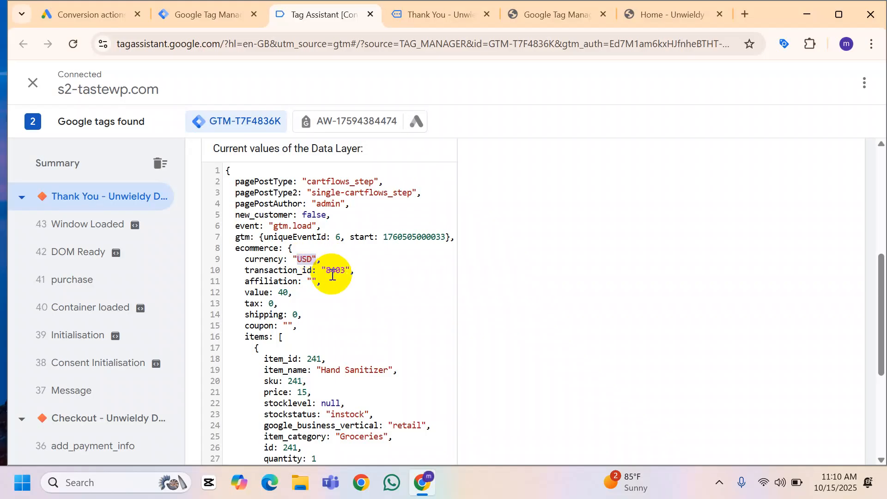
Highlight the transaction_id value in the data layer and compare it with the order number on the store's Thank You page
{"action": "left_click_drag", "start_coordinate": [326, 273], "coordinate": [354, 278]}
{"action": "left_click", "coordinate": [327, 271]}
{"action": "left_click_drag", "start_coordinate": [279, 269], "coordinate": [351, 270]}
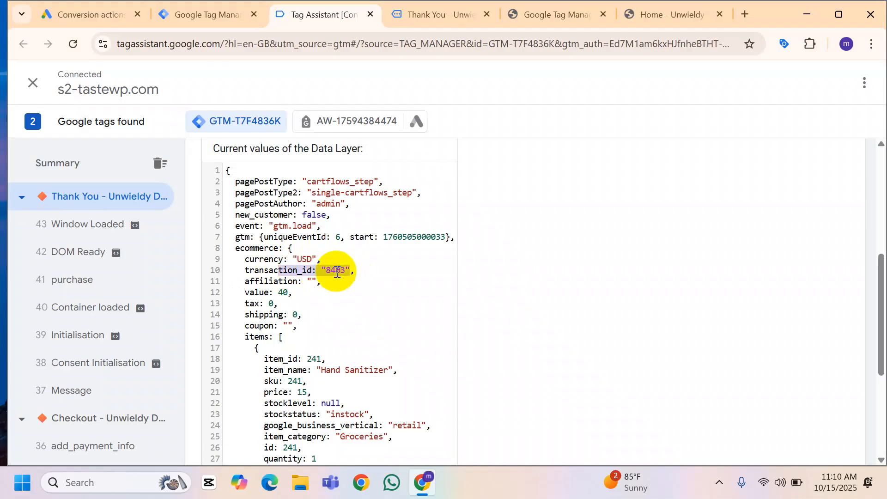
{"action": "left_click", "coordinate": [435, 13]}
{"action": "double_click", "coordinate": [148, 169]}
{"action": "left_click", "coordinate": [314, 19]}
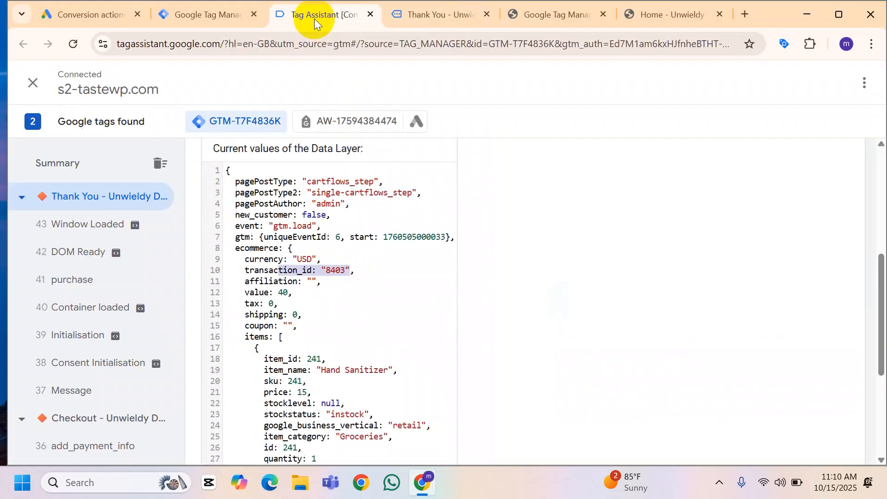
{"action": "double_click", "coordinate": [331, 271]}
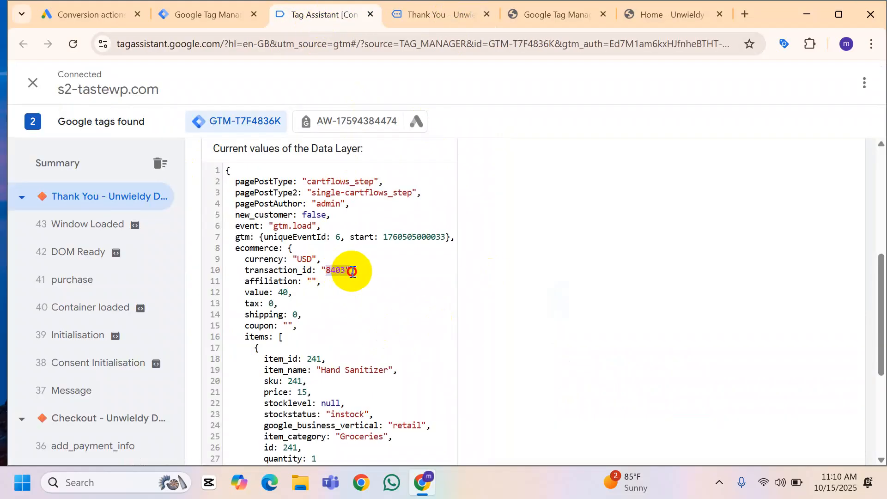
Examine the data layer's shipping entry and the ID, name, SKU and price of the purchased items
{"action": "left_click_drag", "start_coordinate": [298, 293], "coordinate": [303, 315]}
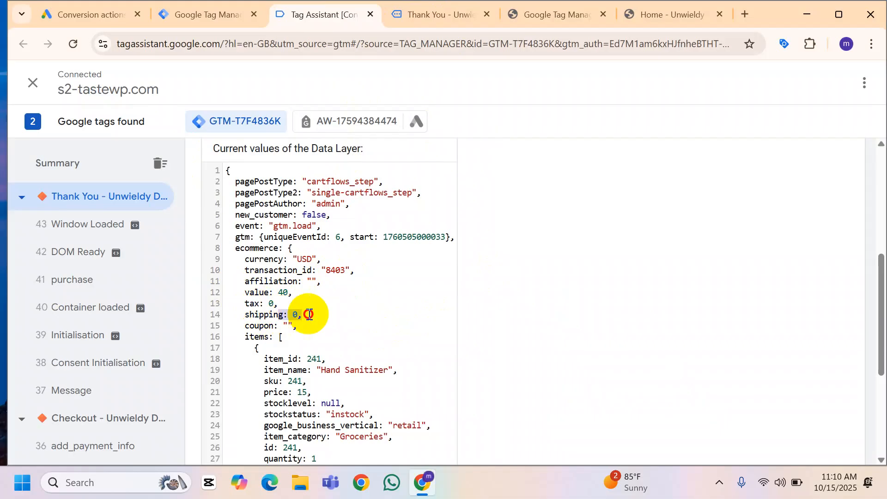
{"action": "scroll", "coordinate": [311, 311], "scroll_direction": "down", "scroll_amount": 3}
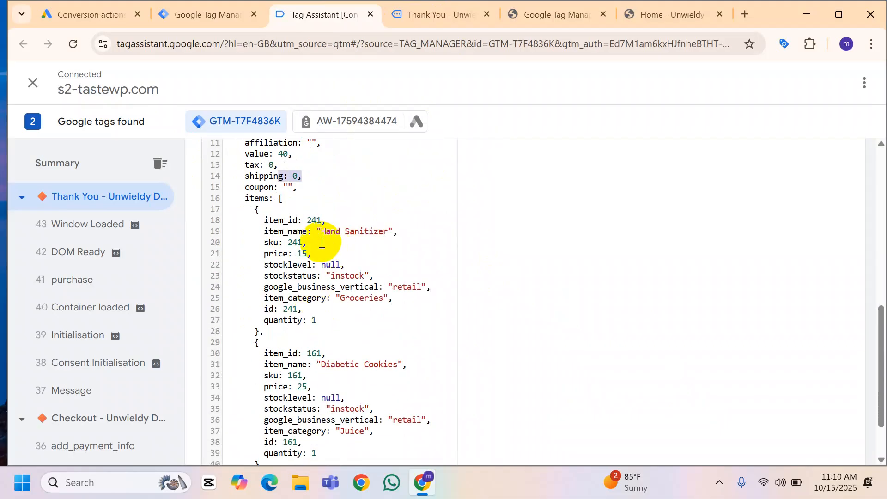
{"action": "left_click_drag", "start_coordinate": [322, 238], "coordinate": [381, 231]}
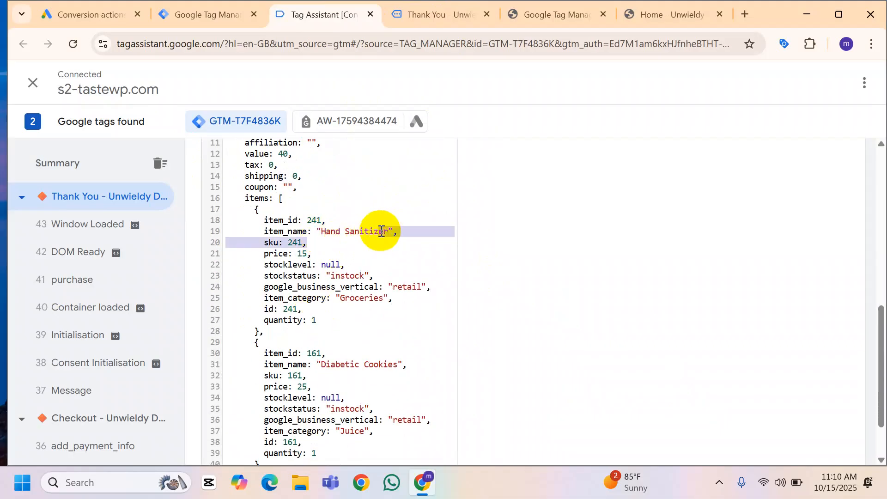
{"action": "left_click_drag", "start_coordinate": [303, 220], "coordinate": [327, 220]}
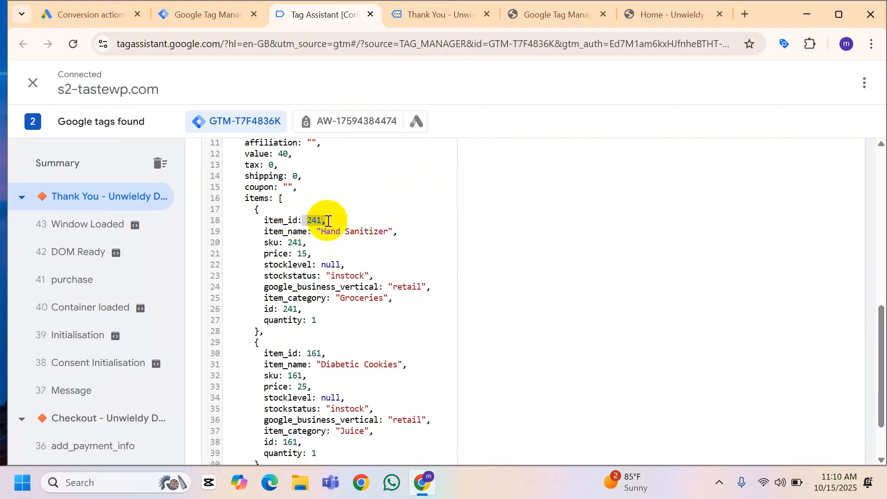
{"action": "double_click", "coordinate": [295, 243]}
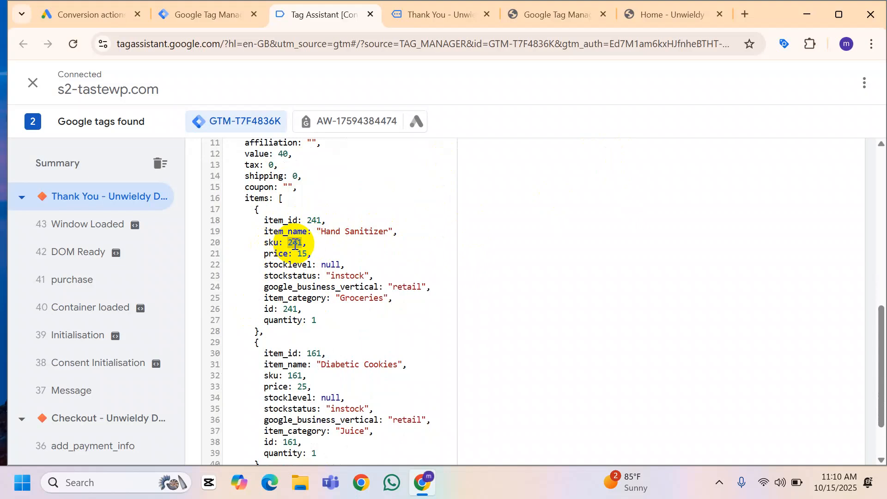
{"action": "double_click", "coordinate": [301, 254]}
{"action": "scroll", "coordinate": [406, 271], "scroll_direction": "down", "scroll_amount": 3}
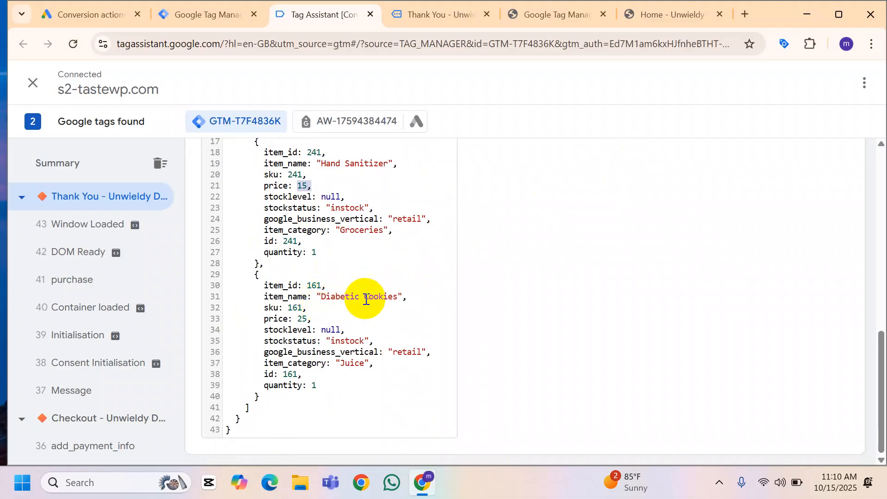
{"action": "scroll", "coordinate": [339, 340], "scroll_direction": "up", "scroll_amount": 6}
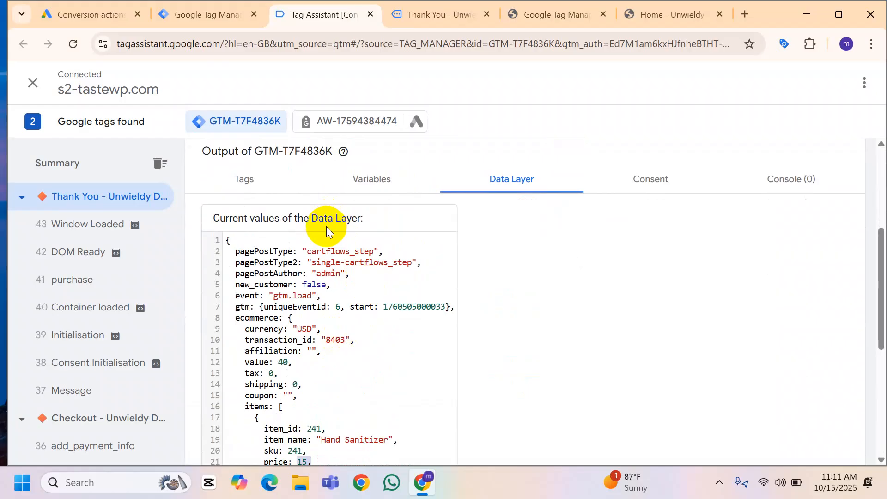
Compare the products and totals on the store's Thank You page with the items listed in Tag Assistant's data layer
{"action": "left_click", "coordinate": [452, 15]}
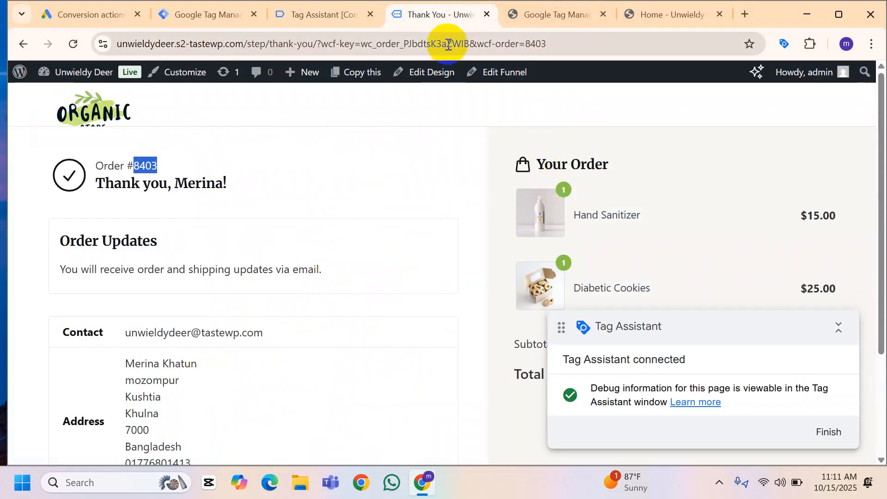
{"action": "scroll", "coordinate": [490, 220], "scroll_direction": "down", "scroll_amount": 1}
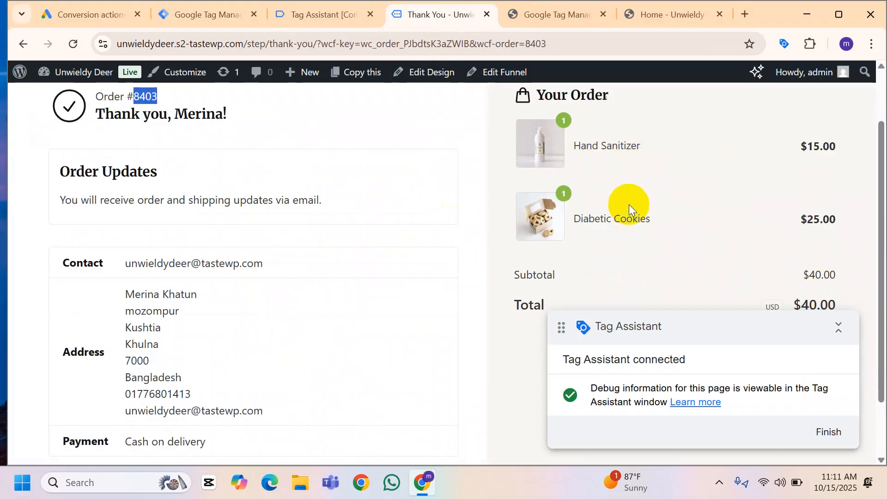
{"action": "left_click", "coordinate": [309, 6]}
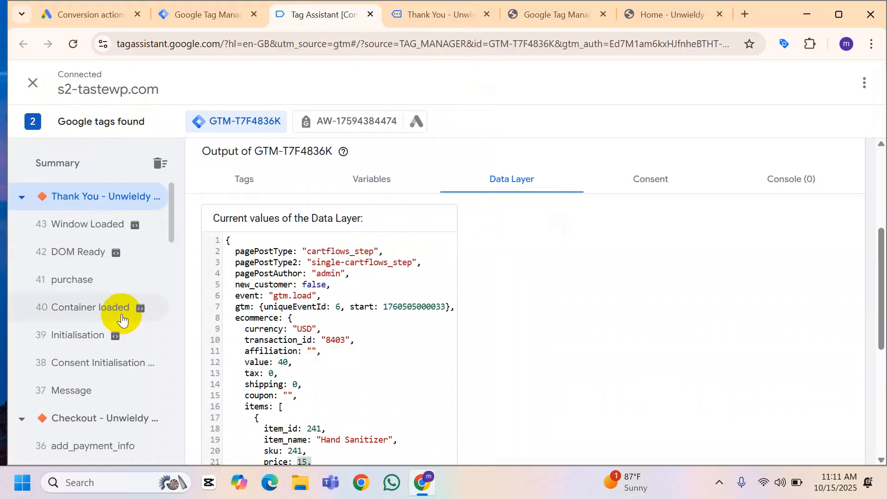
{"action": "scroll", "coordinate": [366, 284], "scroll_direction": "down", "scroll_amount": 5}
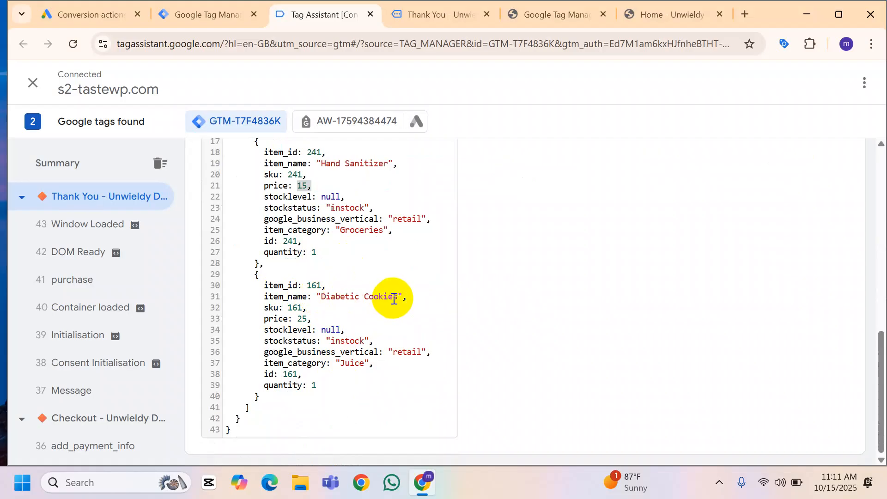
{"action": "scroll", "coordinate": [329, 325], "scroll_direction": "up", "scroll_amount": 3}
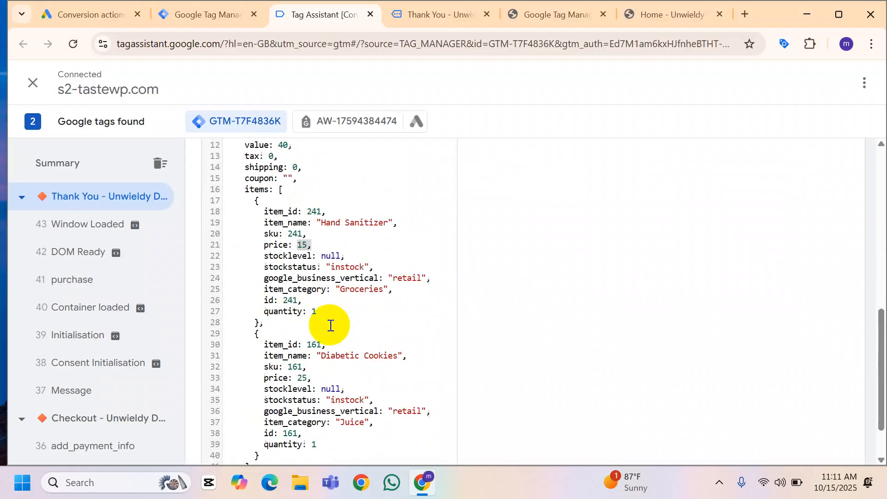
{"action": "scroll", "coordinate": [330, 325], "scroll_direction": "up", "scroll_amount": 2}
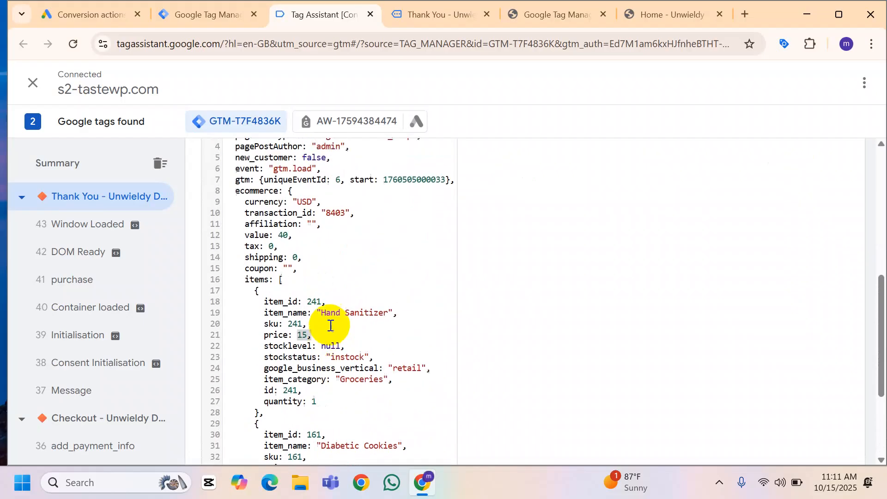
Highlight the order number on the store's Thank You page and match it against the transaction_id line in Tag Assistant
{"action": "left_click", "coordinate": [337, 272]}
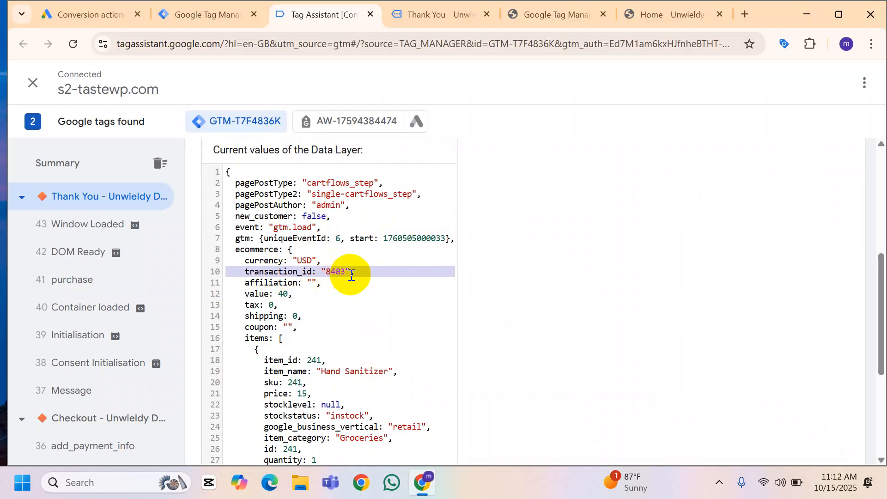
{"action": "left_click", "coordinate": [431, 14]}
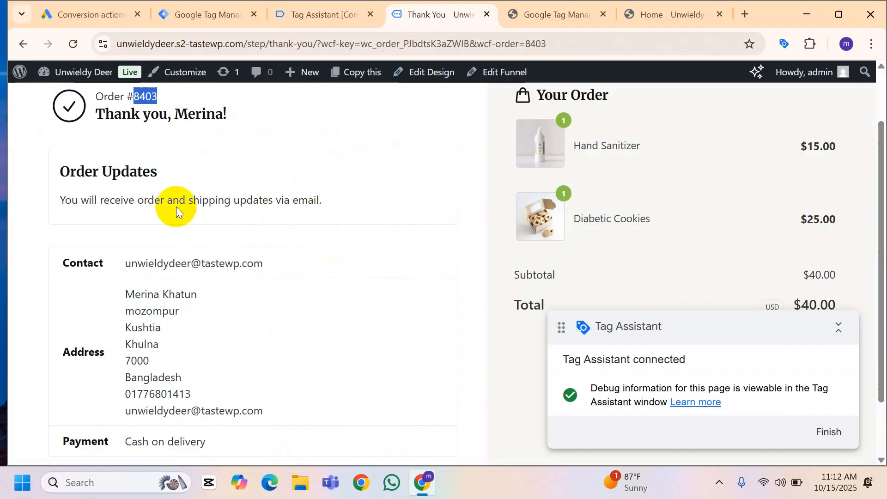
{"action": "scroll", "coordinate": [176, 207], "scroll_direction": "up", "scroll_amount": 2}
{"action": "left_click", "coordinate": [148, 166]}
{"action": "left_click_drag", "start_coordinate": [94, 169], "coordinate": [159, 168]}
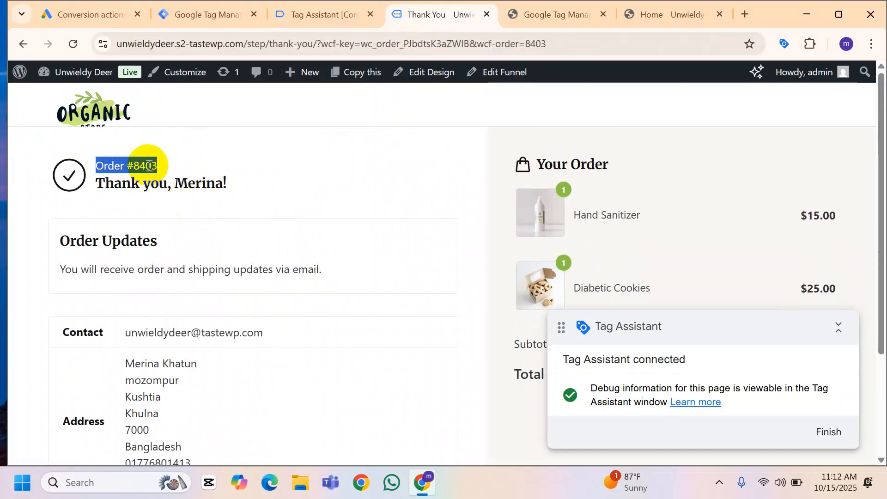
{"action": "left_click_drag", "start_coordinate": [95, 166], "coordinate": [157, 169]}
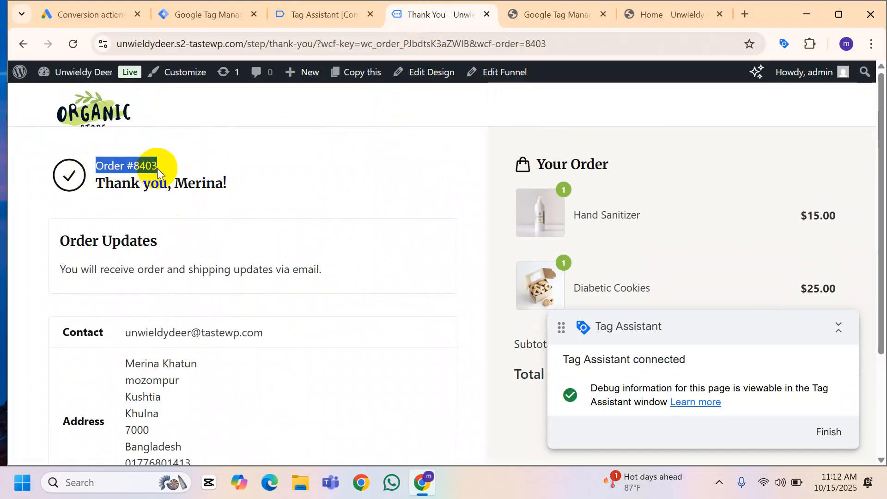
{"action": "left_click", "coordinate": [217, 177]}
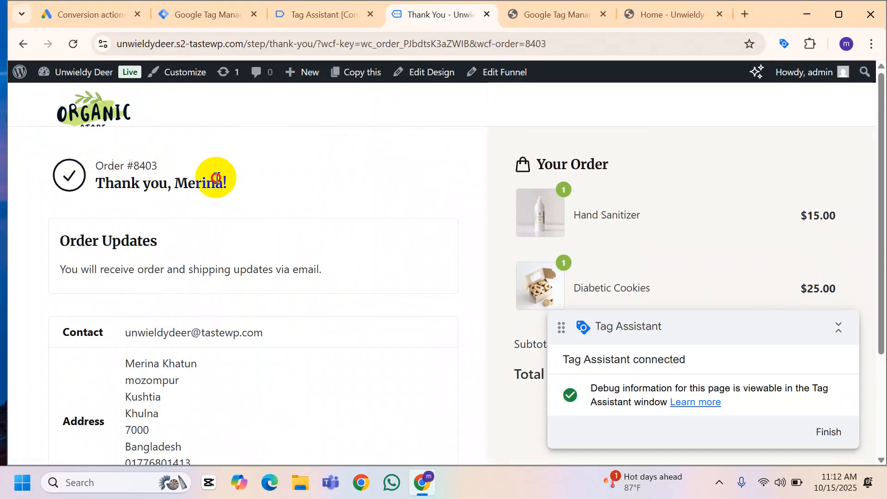
{"action": "left_click_drag", "start_coordinate": [109, 165], "coordinate": [155, 168]}
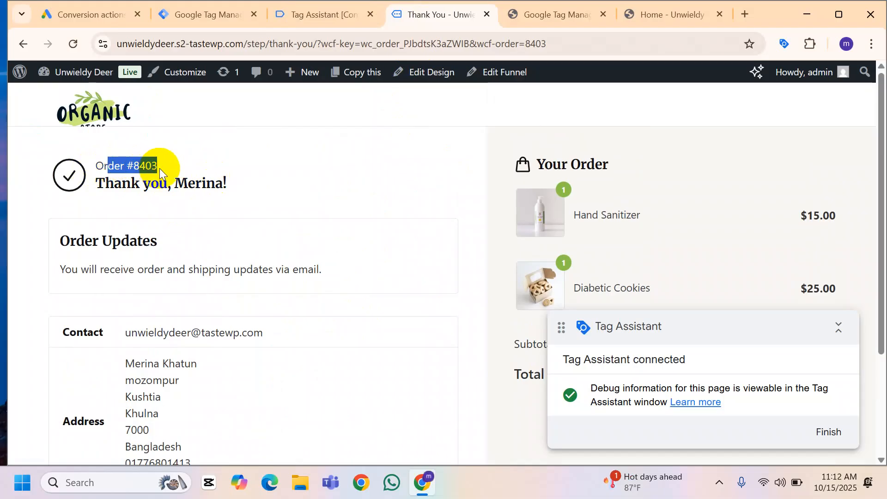
{"action": "left_click", "coordinate": [308, 14]}
{"action": "left_click_drag", "start_coordinate": [245, 272], "coordinate": [359, 274]}
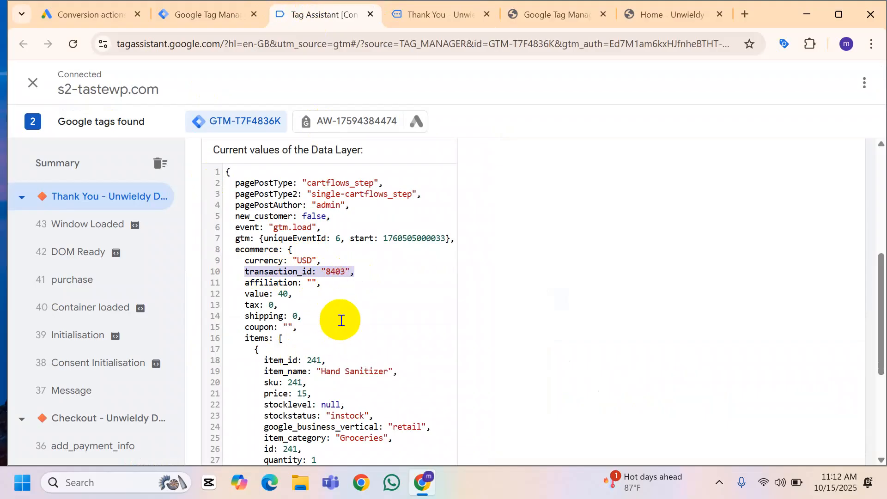
Highlight the ecommerce value line in the data layer, then check the Tag Manager workspace overview and return to Tag Assistant
{"action": "left_click_drag", "start_coordinate": [245, 294], "coordinate": [299, 299]}
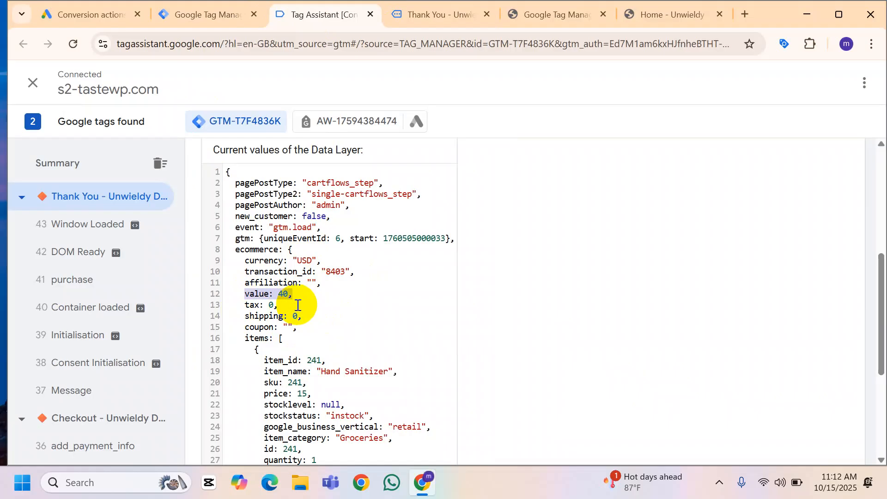
{"action": "scroll", "coordinate": [298, 305], "scroll_direction": "up", "scroll_amount": 3}
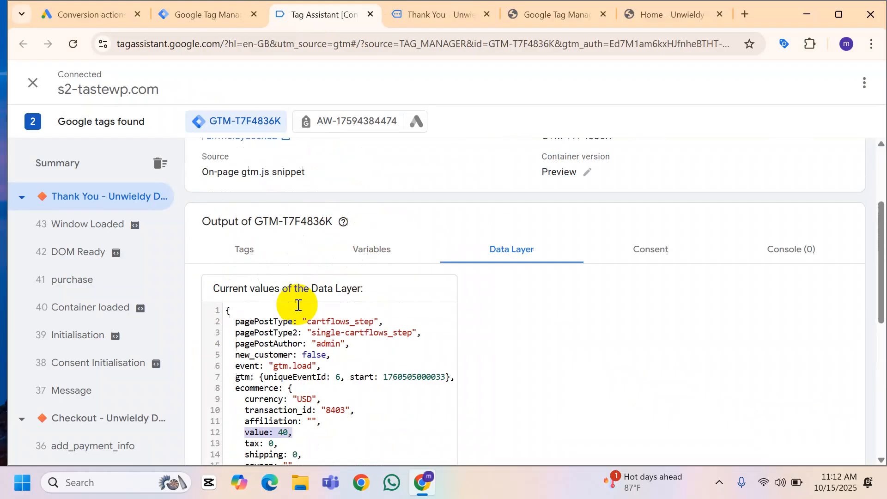
{"action": "scroll", "coordinate": [319, 278], "scroll_direction": "down", "scroll_amount": 3}
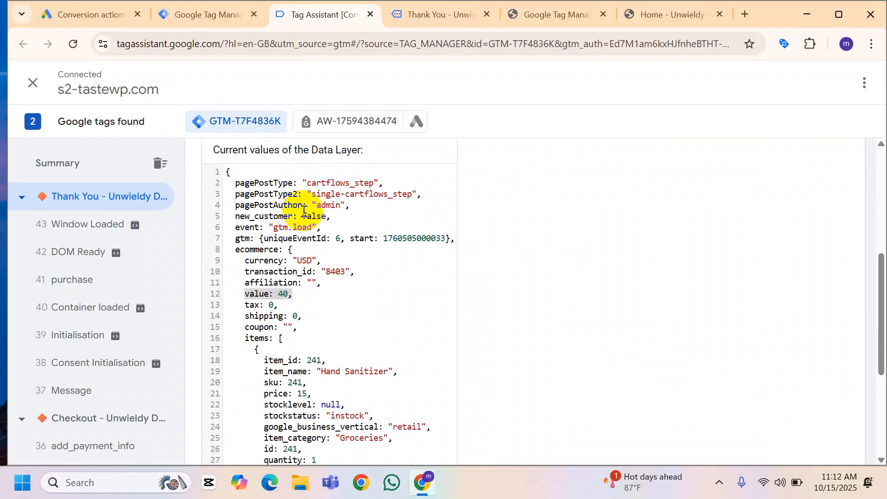
{"action": "left_click", "coordinate": [208, 14]}
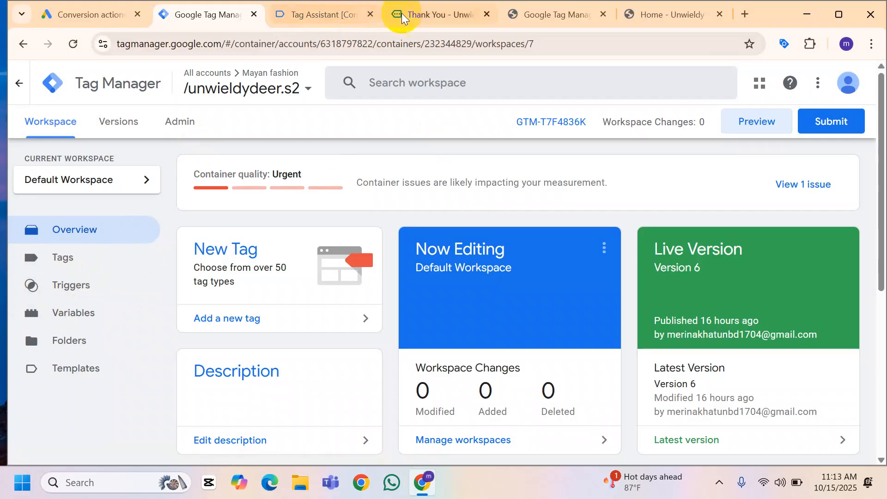
{"action": "left_click", "coordinate": [426, 14]}
{"action": "left_click", "coordinate": [351, 4]}
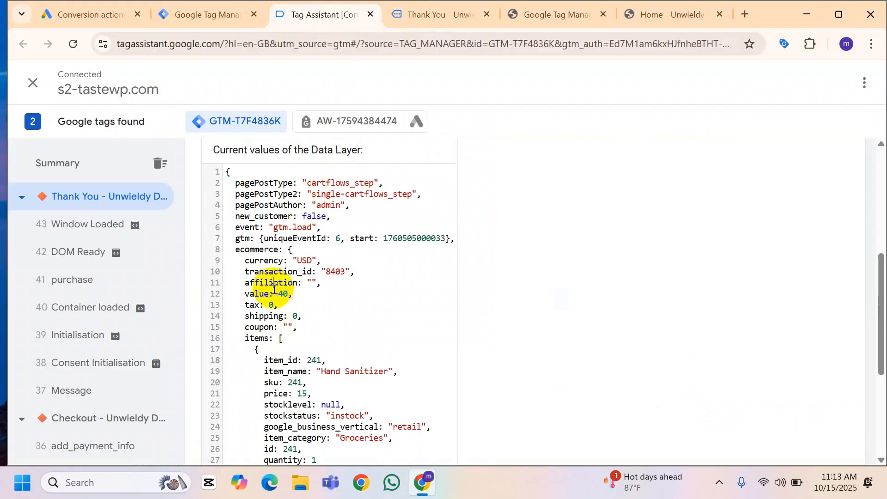
Highlight the affiliation and value lines in the data layer, then revisit the Tag Manager overview and come back to Tag Assistant
{"action": "left_click_drag", "start_coordinate": [250, 283], "coordinate": [323, 298]}
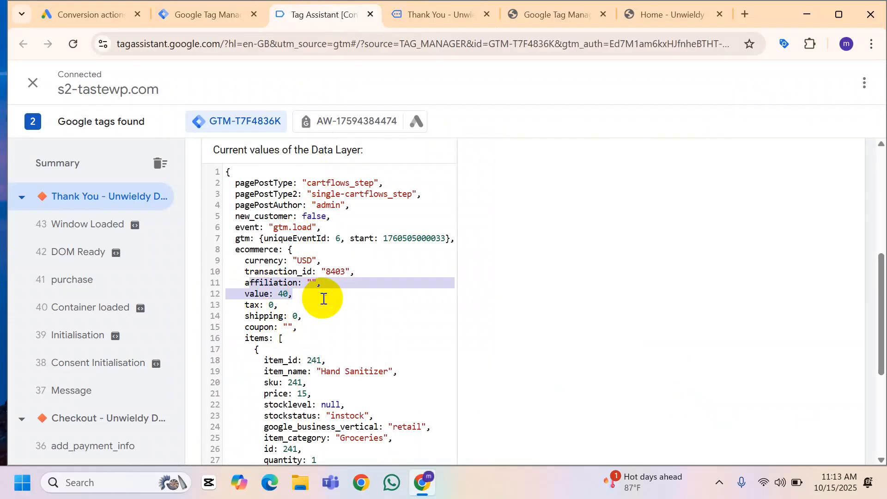
{"action": "left_click", "coordinate": [284, 299]}
{"action": "left_click_drag", "start_coordinate": [238, 294], "coordinate": [296, 294]}
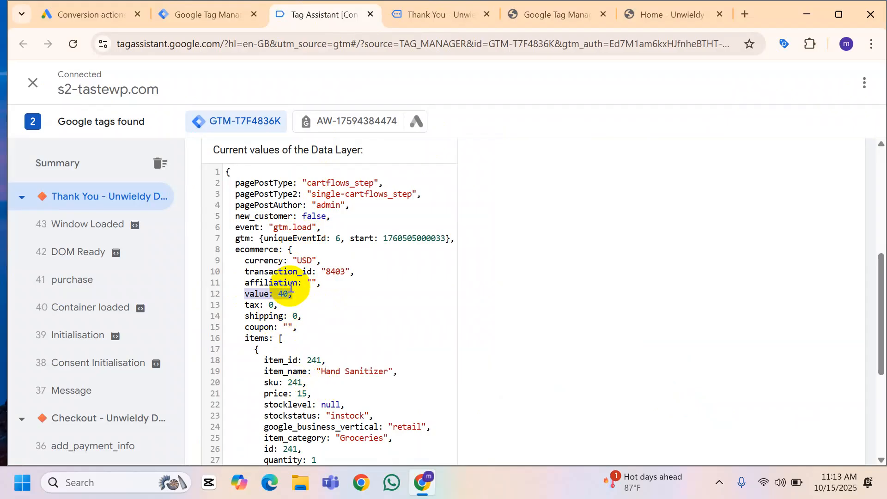
{"action": "left_click", "coordinate": [207, 14]}
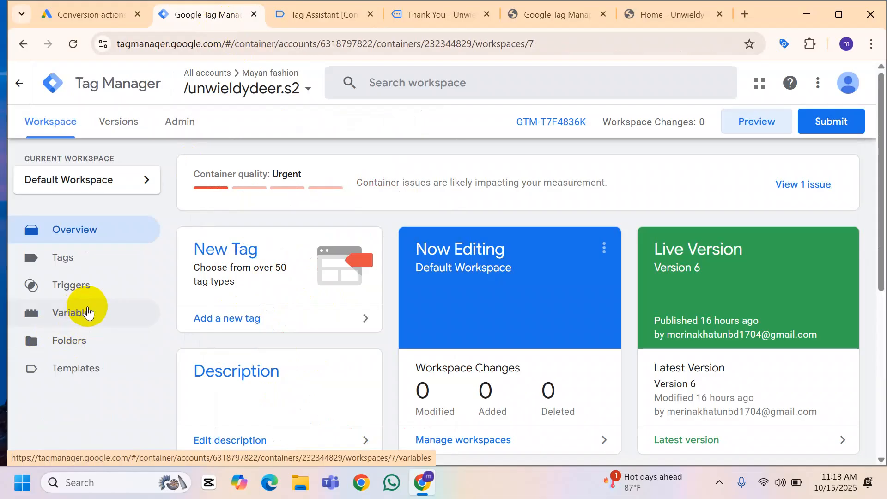
{"action": "left_click", "coordinate": [323, 14]}
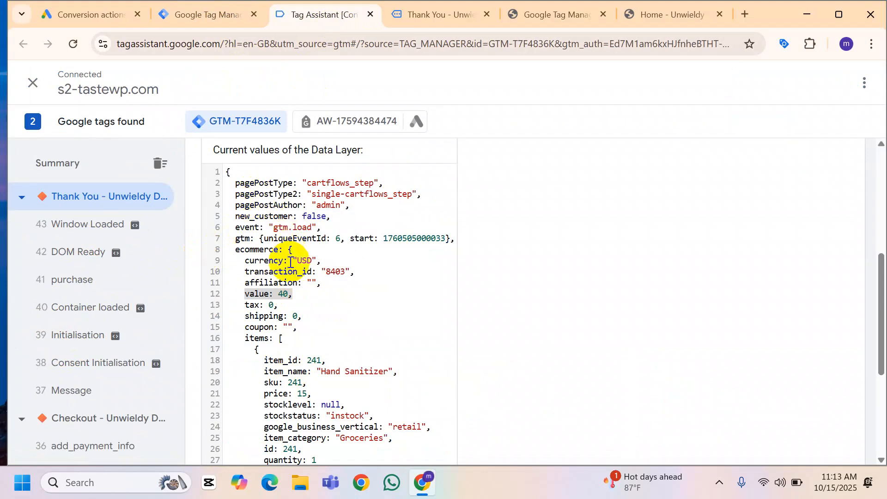
Highlight the ecommerce value line in the data layer once more and return to the container details in Tag Assistant
{"action": "left_click_drag", "start_coordinate": [236, 294], "coordinate": [302, 296]}
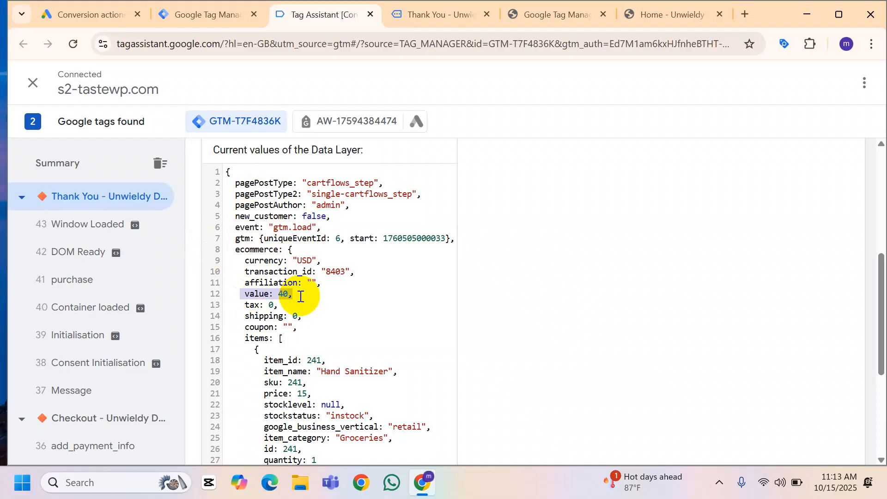
{"action": "scroll", "coordinate": [404, 276], "scroll_direction": "up", "scroll_amount": 3}
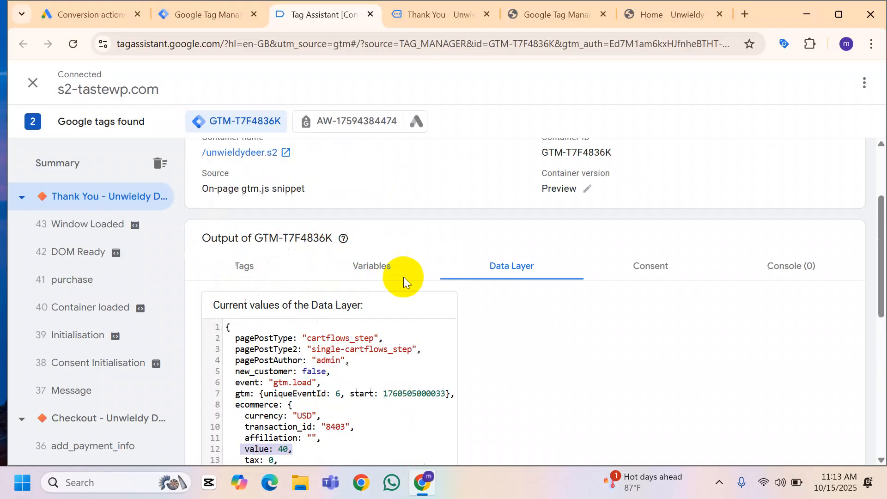
{"action": "scroll", "coordinate": [404, 277], "scroll_direction": "up", "scroll_amount": 3}
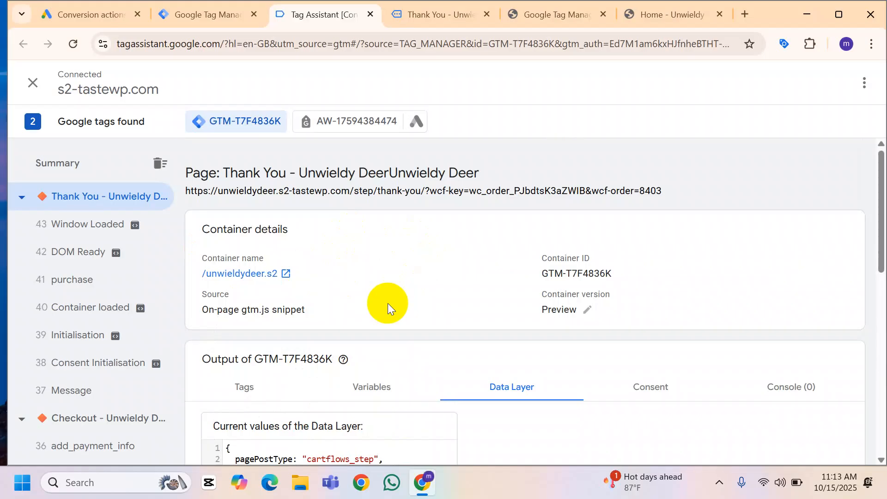
Switch to Tag Manager, open the workspace's Variables page and highlight the User-Defined Variables heading
{"action": "left_click", "coordinate": [205, 14]}
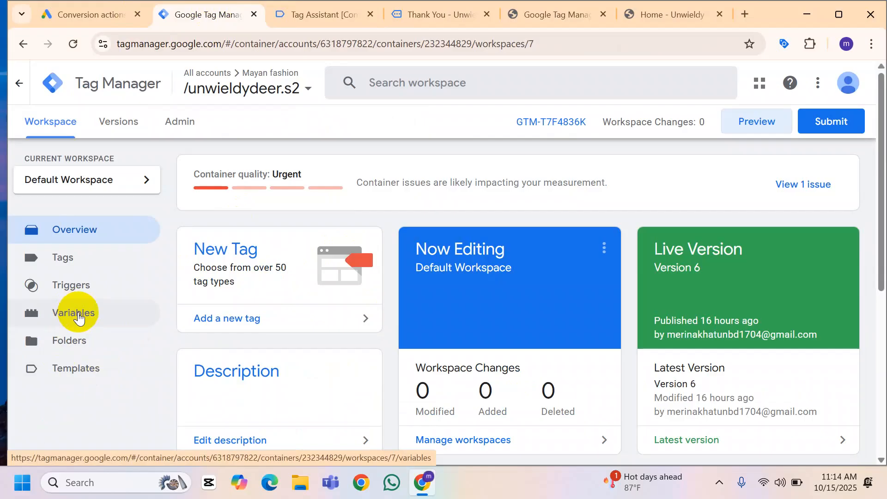
{"action": "left_click", "coordinate": [78, 317]}
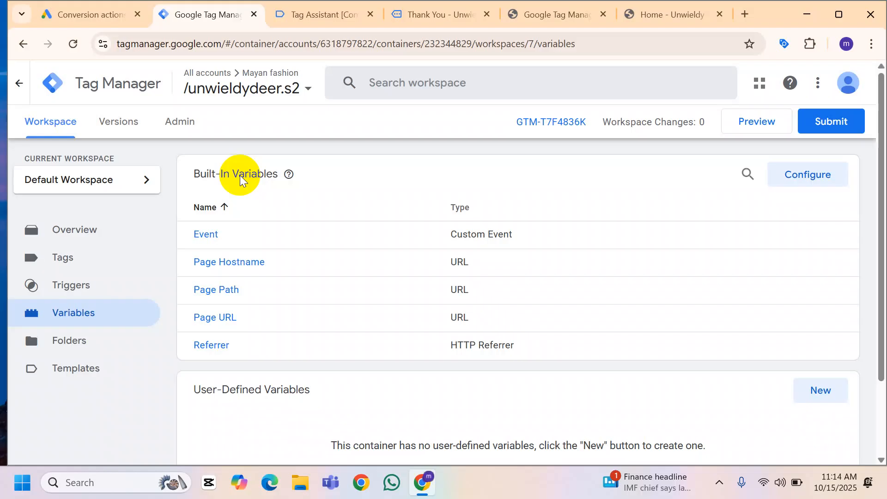
{"action": "scroll", "coordinate": [263, 174], "scroll_direction": "down", "scroll_amount": 2}
{"action": "left_click_drag", "start_coordinate": [198, 296], "coordinate": [312, 303]}
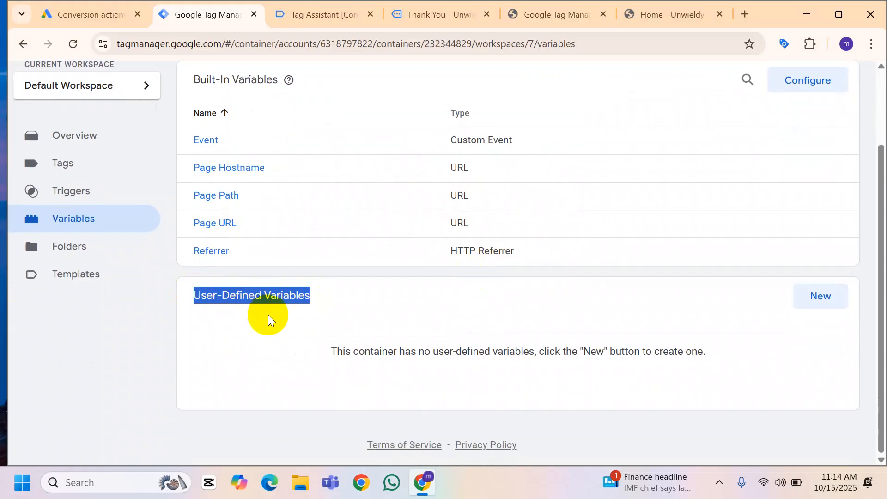
{"action": "scroll", "coordinate": [268, 319], "scroll_direction": "up", "scroll_amount": 2}
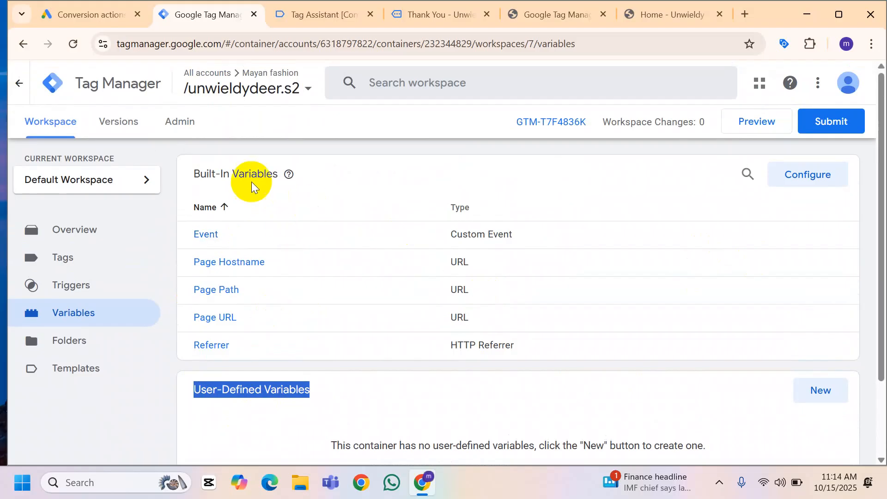
Review the available built-in variables in the Configure Built-In Variables list and close it without changing the selection
{"action": "left_click", "coordinate": [812, 182]}
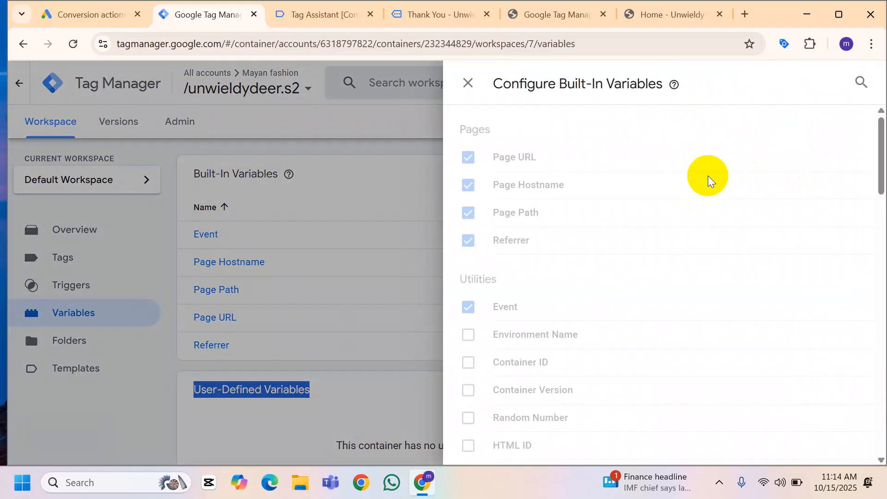
{"action": "scroll", "coordinate": [532, 173], "scroll_direction": "down", "scroll_amount": 10}
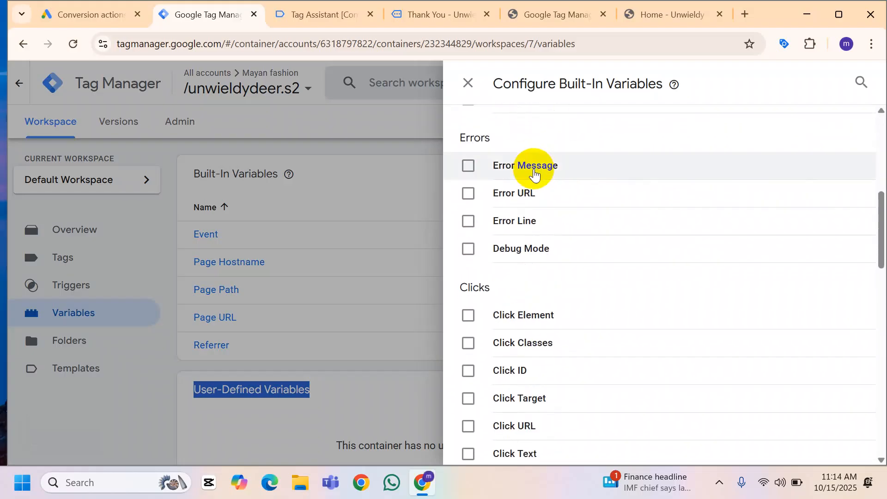
{"action": "scroll", "coordinate": [534, 177], "scroll_direction": "down", "scroll_amount": 12}
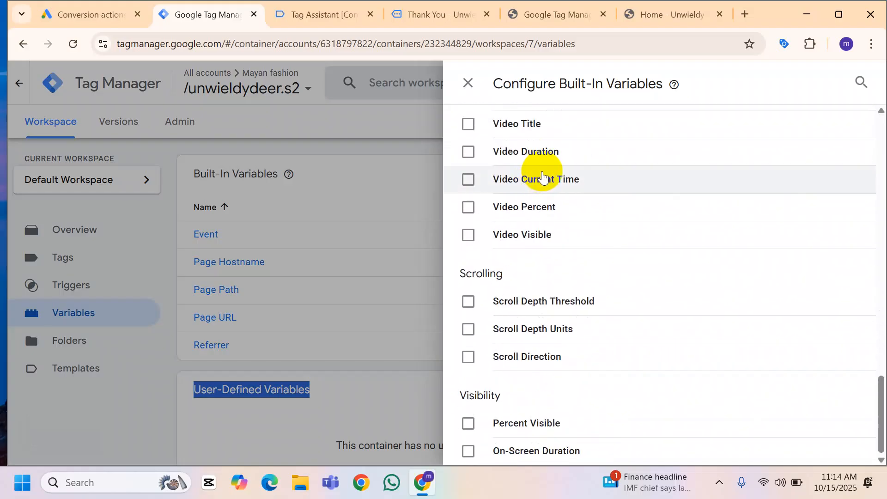
{"action": "scroll", "coordinate": [541, 177], "scroll_direction": "up", "scroll_amount": 8}
{"action": "scroll", "coordinate": [537, 171], "scroll_direction": "up", "scroll_amount": 10}
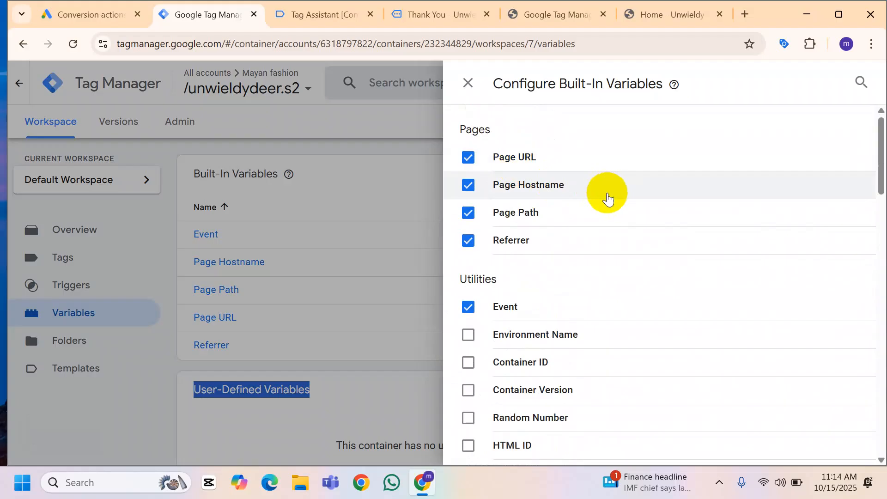
{"action": "scroll", "coordinate": [608, 196], "scroll_direction": "down", "scroll_amount": 2}
{"action": "scroll", "coordinate": [609, 199], "scroll_direction": "down", "scroll_amount": 3}
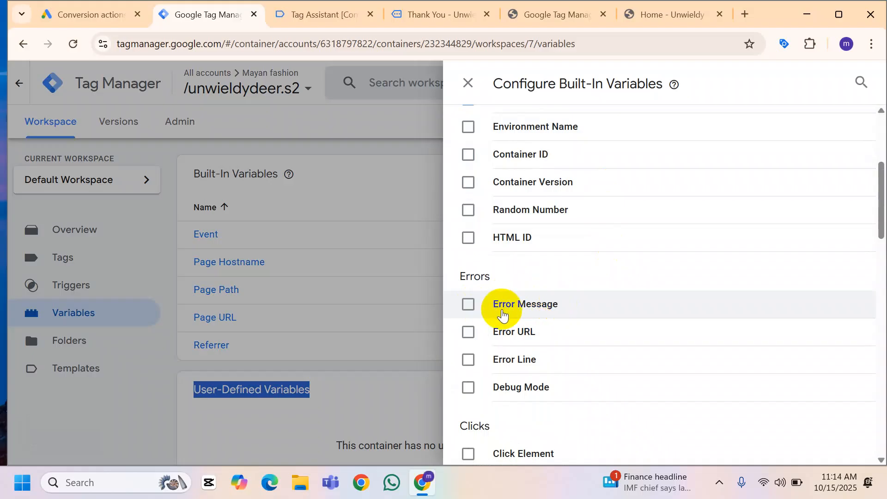
{"action": "left_click", "coordinate": [422, 153]}
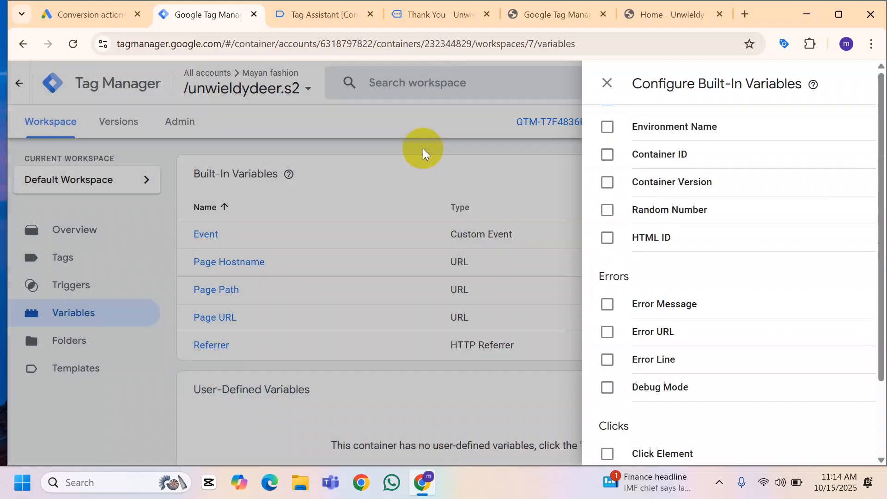
Start a new user-defined variable and look through the variable types for Data Layer Variable
{"action": "scroll", "coordinate": [598, 313], "scroll_direction": "down", "scroll_amount": 3}
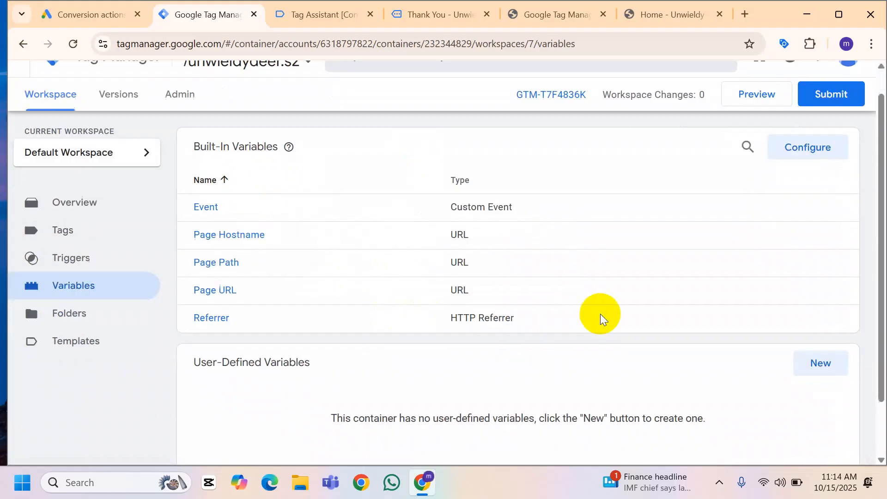
{"action": "left_click_drag", "start_coordinate": [193, 295], "coordinate": [317, 299]}
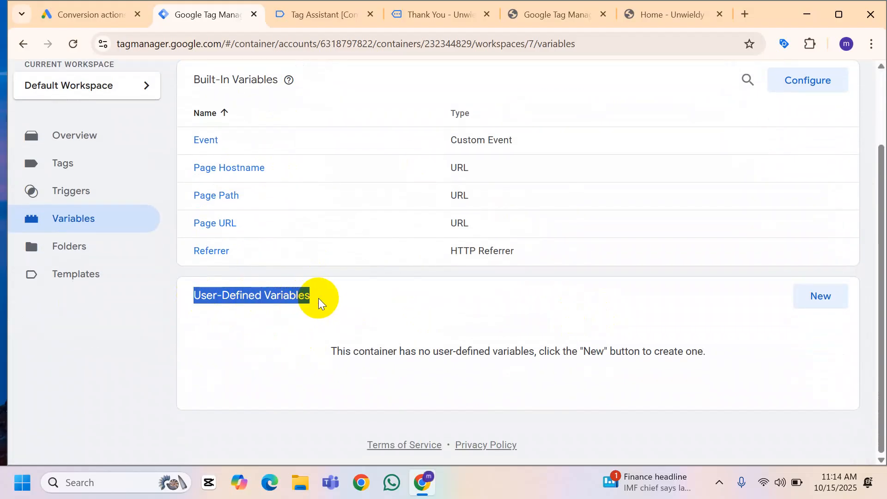
{"action": "left_click", "coordinate": [837, 303]}
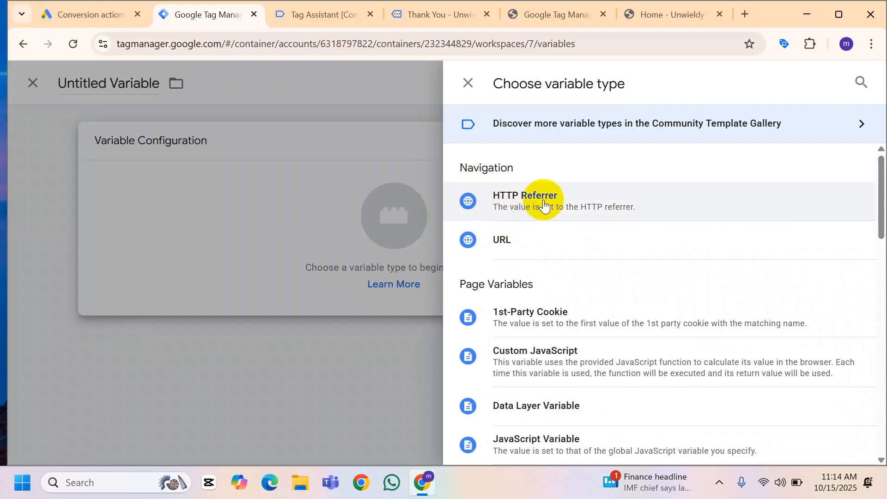
{"action": "scroll", "coordinate": [564, 252], "scroll_direction": "down", "scroll_amount": 6}
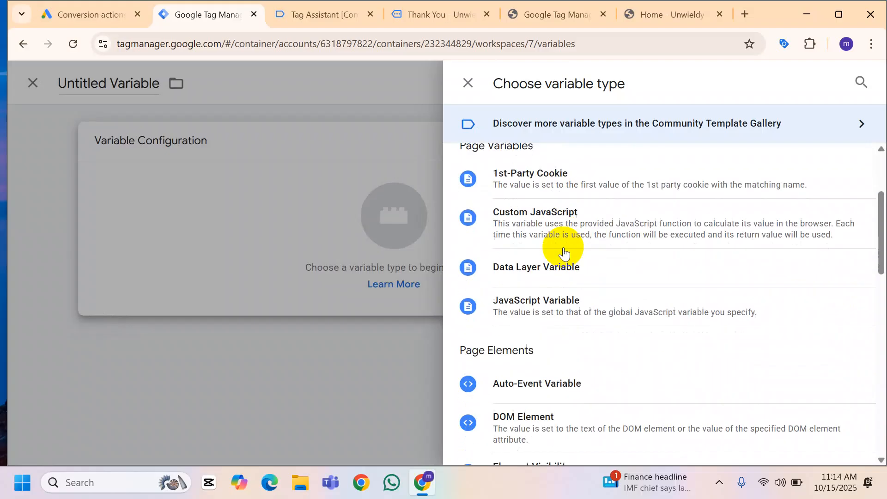
{"action": "scroll", "coordinate": [564, 251], "scroll_direction": "down", "scroll_amount": 5}
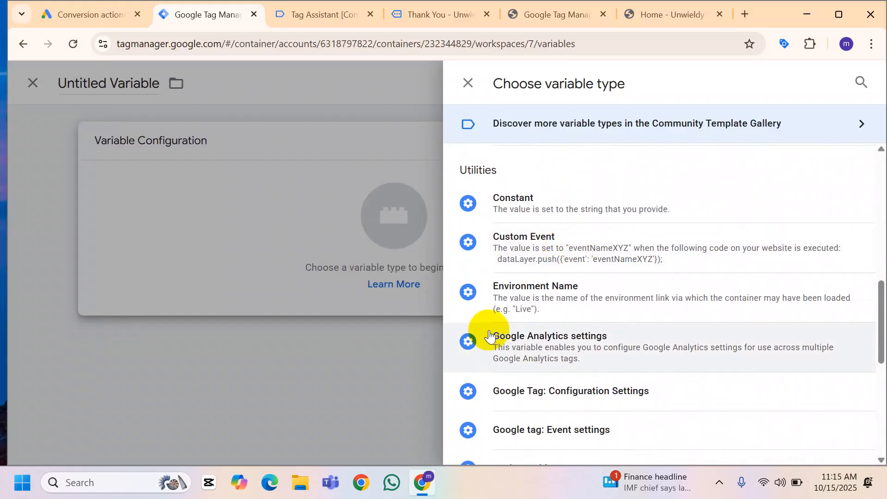
{"action": "scroll", "coordinate": [520, 269], "scroll_direction": "down", "scroll_amount": 3}
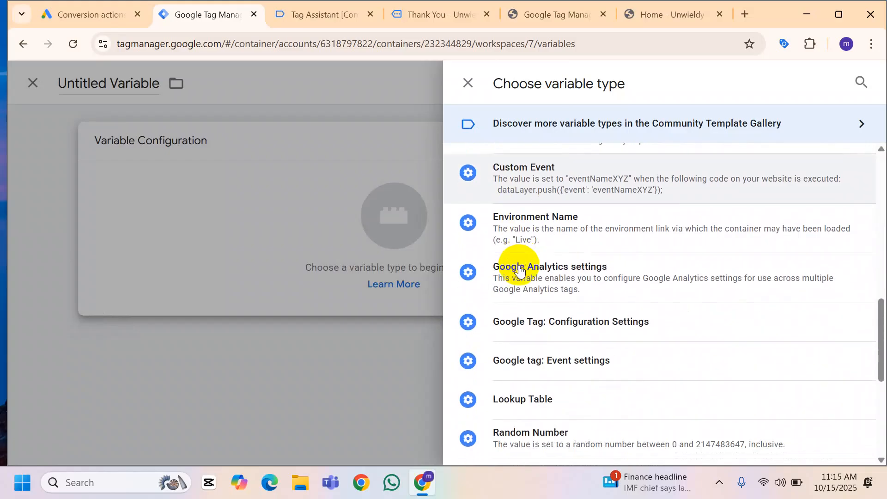
{"action": "scroll", "coordinate": [737, 247], "scroll_direction": "down", "scroll_amount": 5}
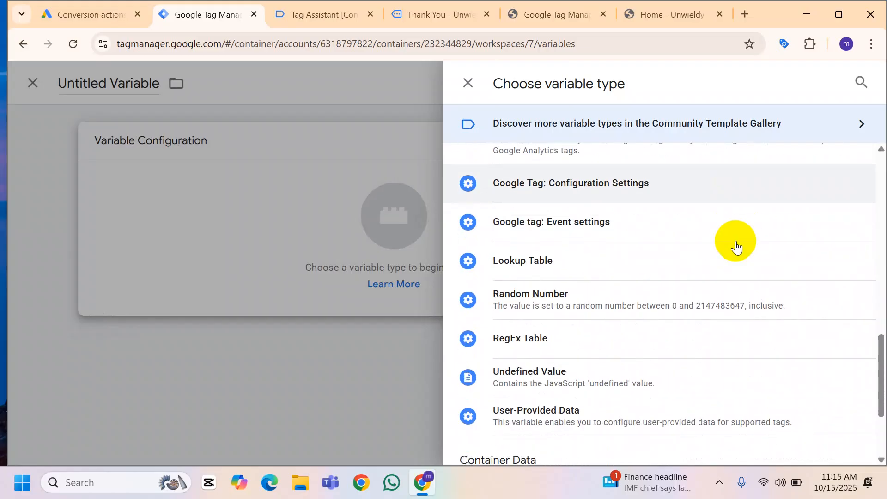
{"action": "scroll", "coordinate": [737, 244], "scroll_direction": "up", "scroll_amount": 15}
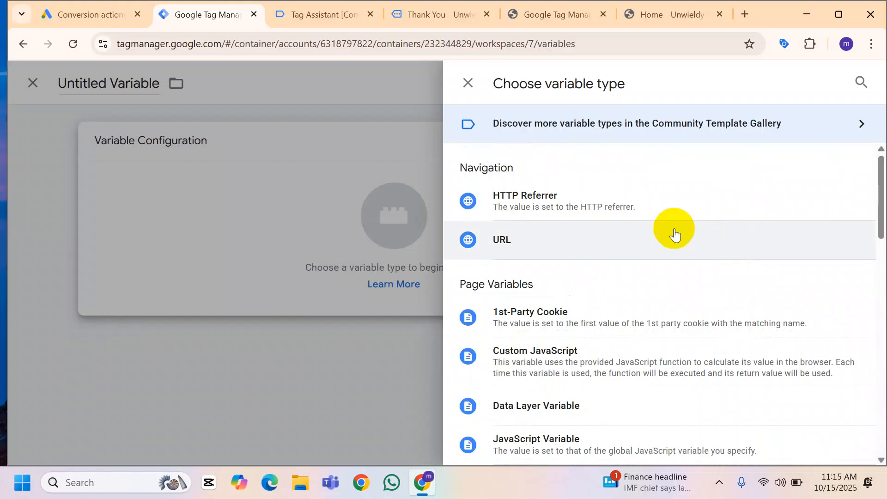
{"action": "scroll", "coordinate": [702, 205], "scroll_direction": "down", "scroll_amount": 2}
{"action": "scroll", "coordinate": [701, 209], "scroll_direction": "down", "scroll_amount": 3}
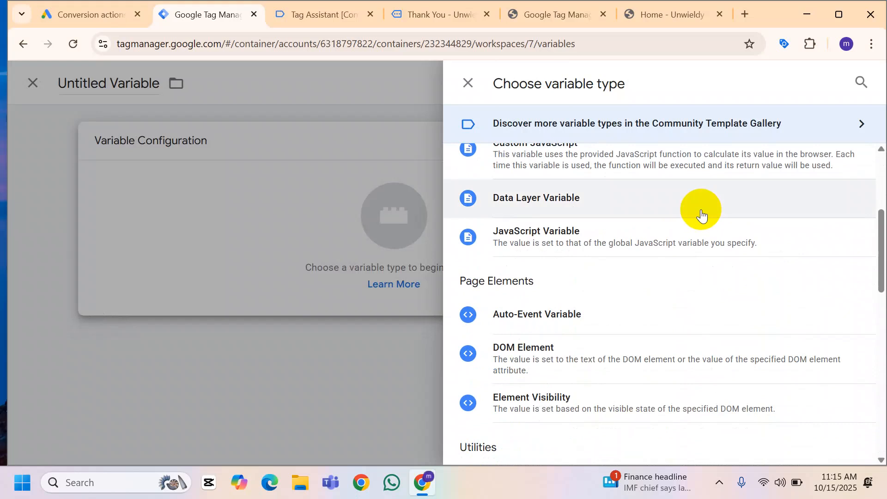
Recheck the data layer values in Tag Assistant, then set the new Tag Manager variable's type to Data Layer Variable
{"action": "left_click", "coordinate": [316, 14]}
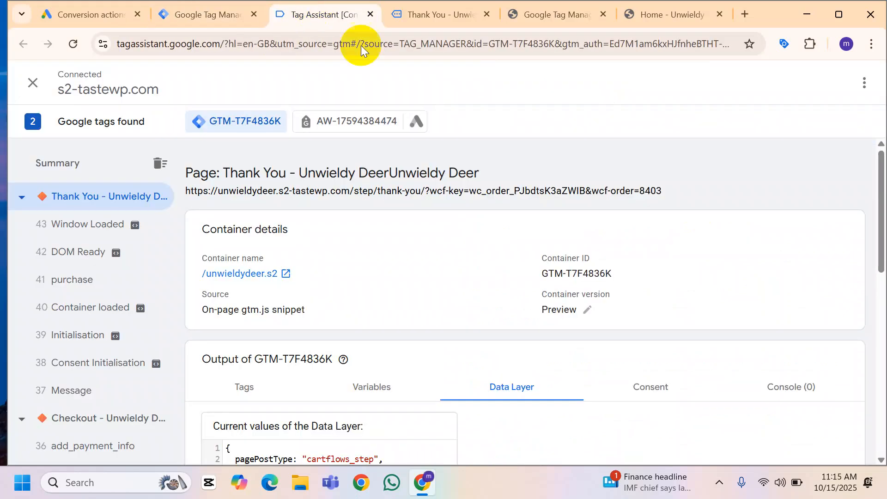
{"action": "scroll", "coordinate": [412, 301], "scroll_direction": "down", "scroll_amount": 4}
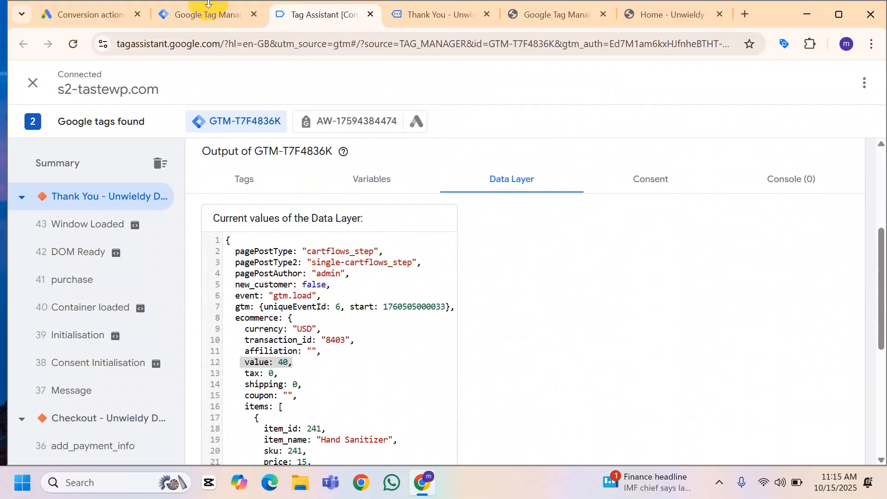
{"action": "left_click", "coordinate": [217, 17]}
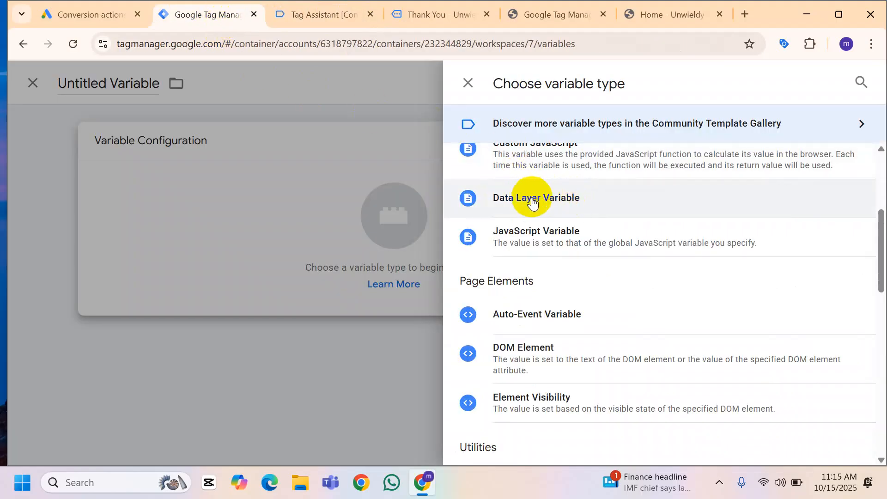
{"action": "left_click", "coordinate": [555, 204]}
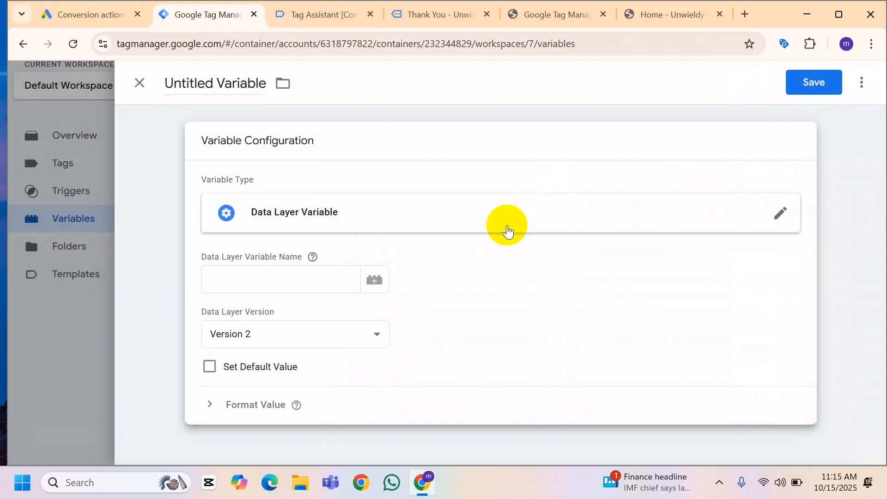
{"action": "left_click", "coordinate": [231, 273]}
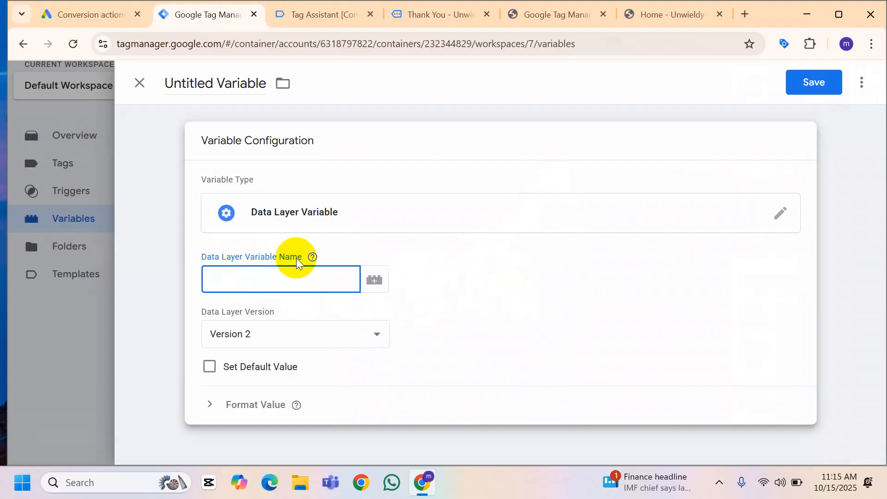
Switch to Tag Assistant and select the Thank You page's data layer code from its opening brace through the last item
{"action": "left_click", "coordinate": [322, 13]}
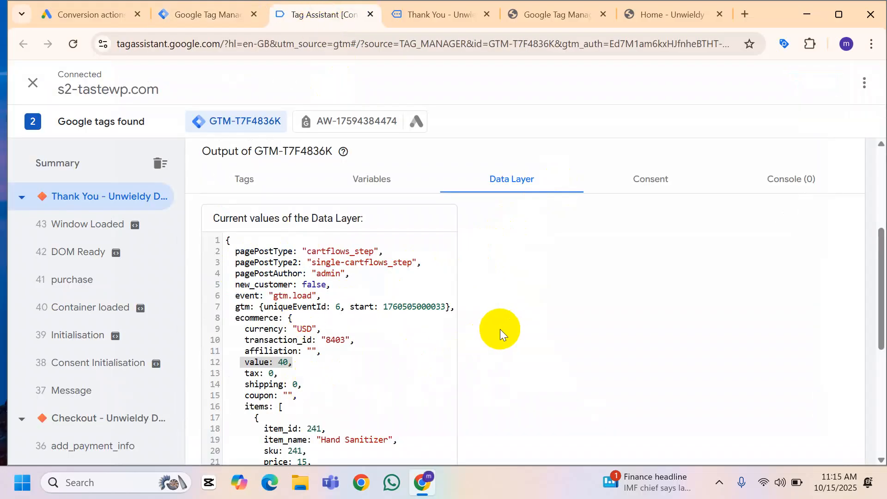
{"action": "scroll", "coordinate": [497, 259], "scroll_direction": "down", "scroll_amount": 1}
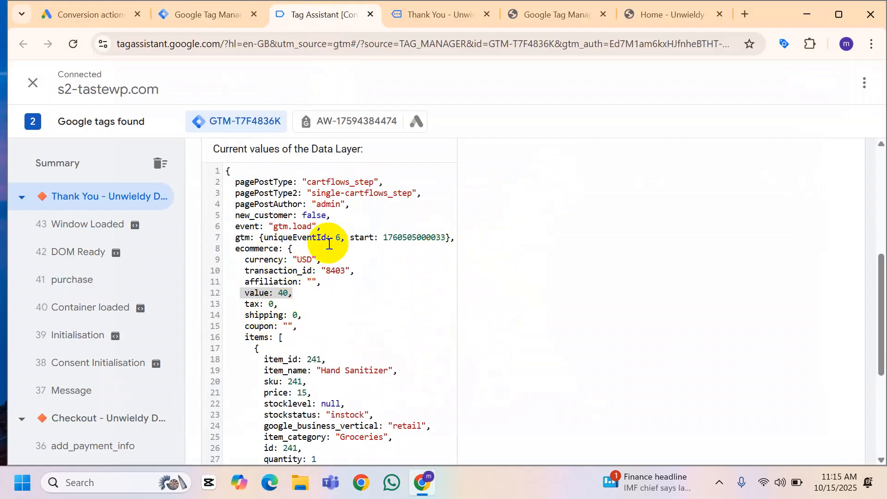
{"action": "left_click", "coordinate": [269, 183]}
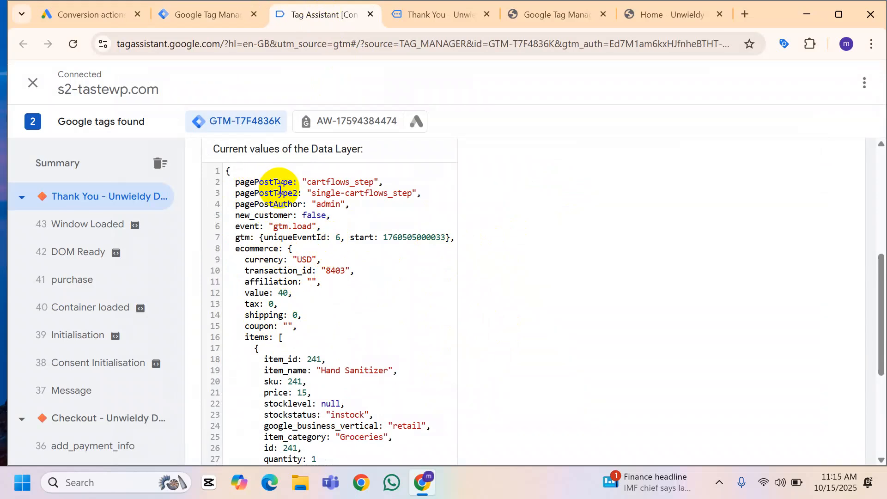
{"action": "left_click_drag", "start_coordinate": [224, 172], "coordinate": [340, 456]}
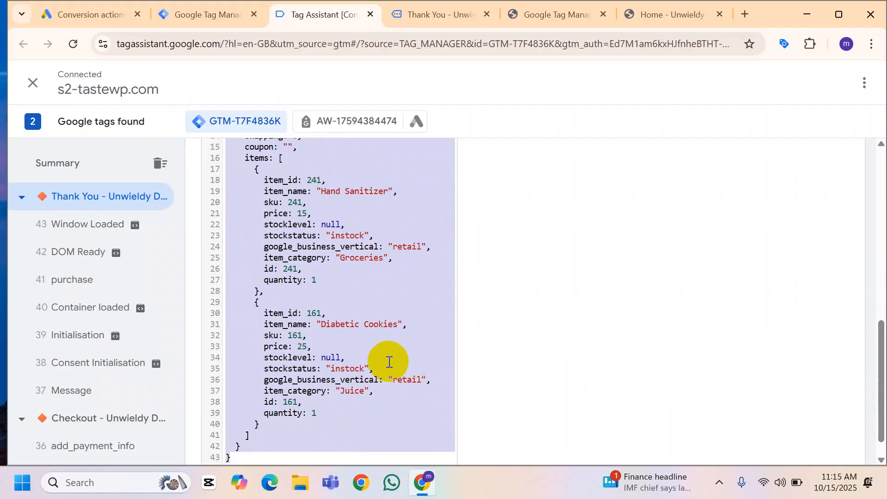
Search Google for "sublime text 3" in a new browser tab
{"action": "left_click", "coordinate": [746, 15]}
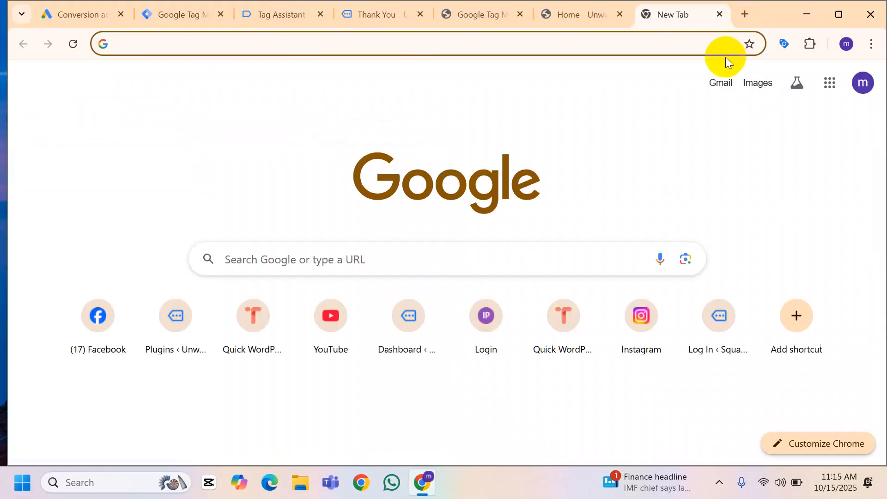
{"action": "type", "text": "sub"}
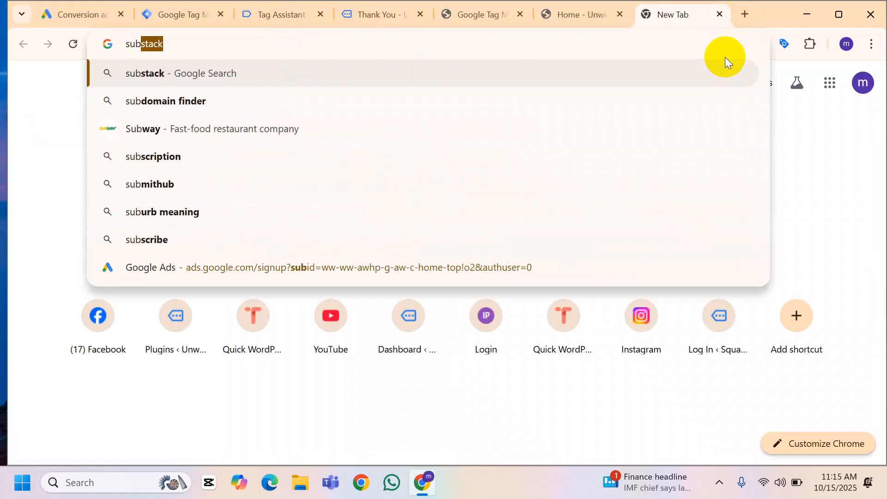
{"action": "type", "text": "lime"}
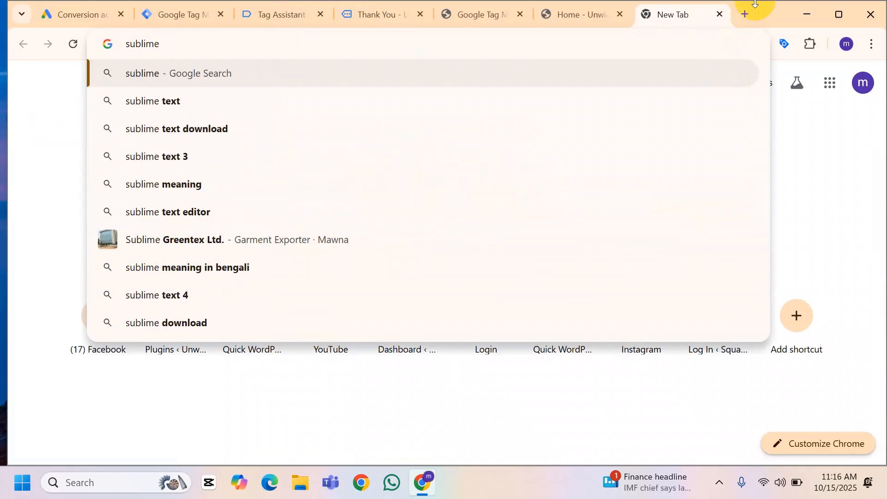
{"action": "left_click", "coordinate": [357, 156]}
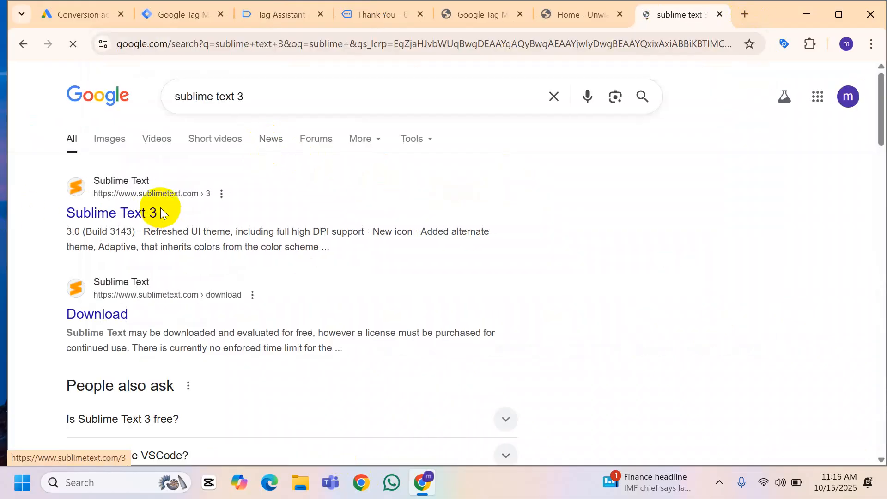
Open Notepad from the Sublime Text 3 search results and paste the copied data layer code into a blank note
{"action": "left_click", "coordinate": [98, 217]}
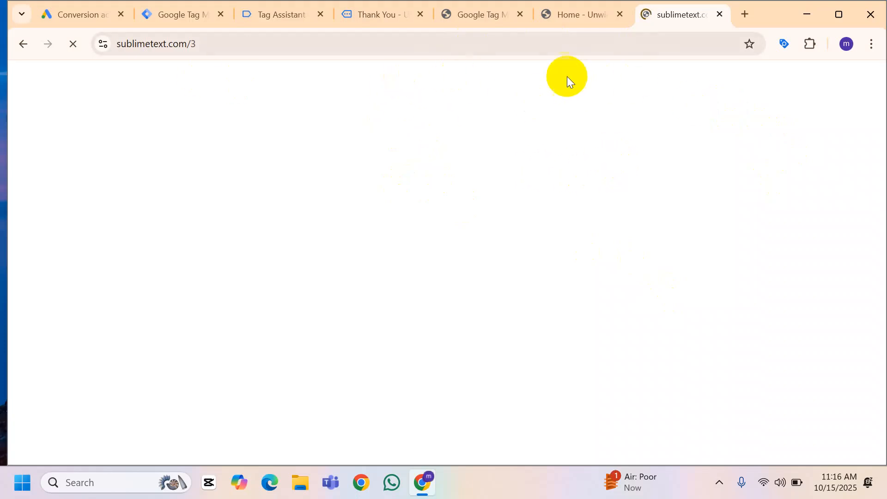
{"action": "key", "text": "super"}
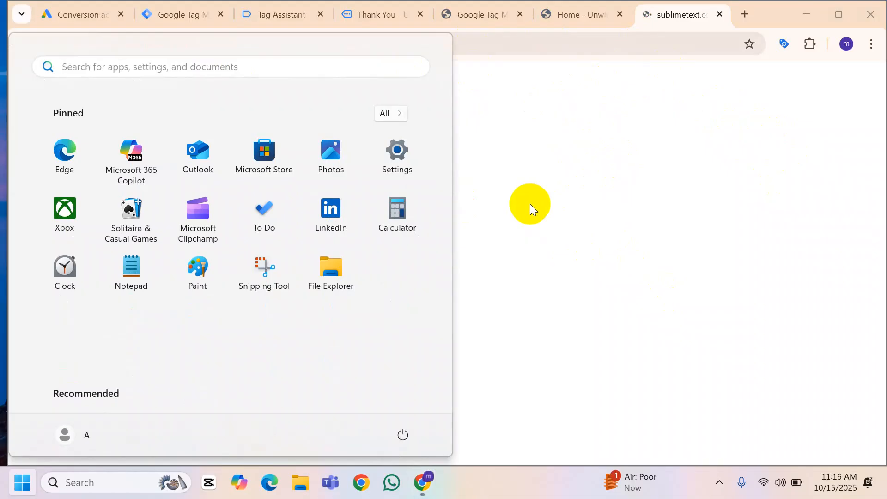
{"action": "type", "text": "note"}
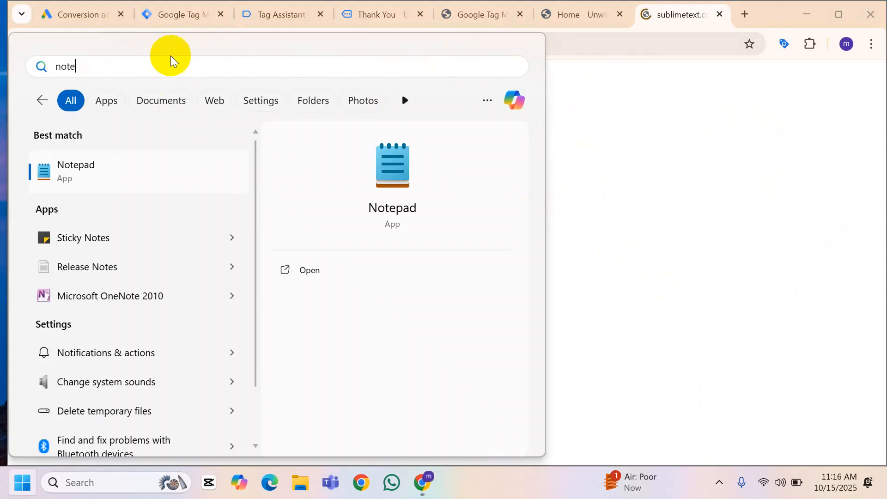
{"action": "left_click", "coordinate": [86, 172]}
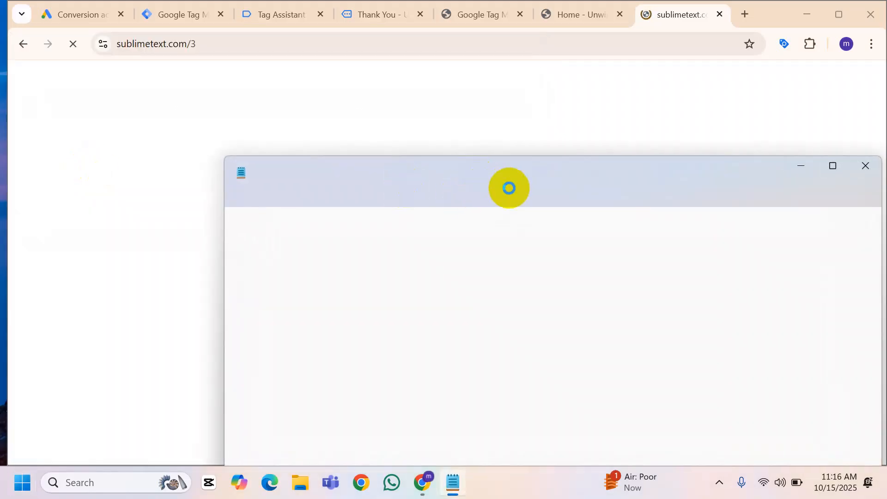
{"action": "left_click_drag", "start_coordinate": [585, 163], "coordinate": [500, 147]}
{"action": "left_click", "coordinate": [354, 157]}
{"action": "left_click_drag", "start_coordinate": [586, 156], "coordinate": [507, 33]}
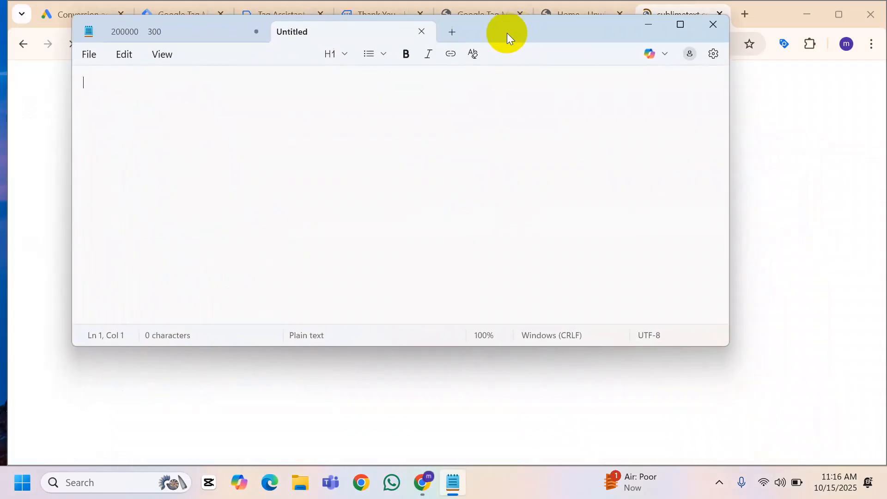
{"action": "left_click", "coordinate": [250, 104]}
{"action": "key", "text": "ctrl+v"}
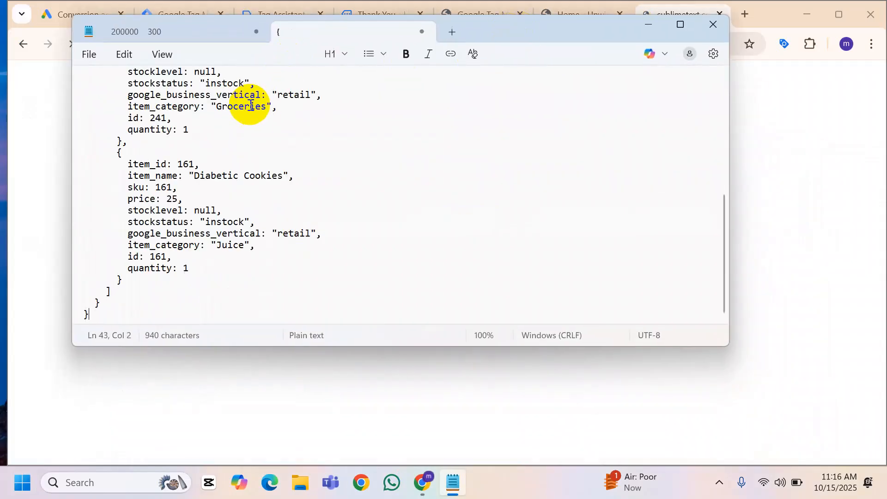
{"action": "left_click", "coordinate": [680, 24]}
Delete the opening brace and the page, customer, event and gtm lines above the ecommerce object
{"action": "scroll", "coordinate": [104, 212], "scroll_direction": "up", "scroll_amount": 7}
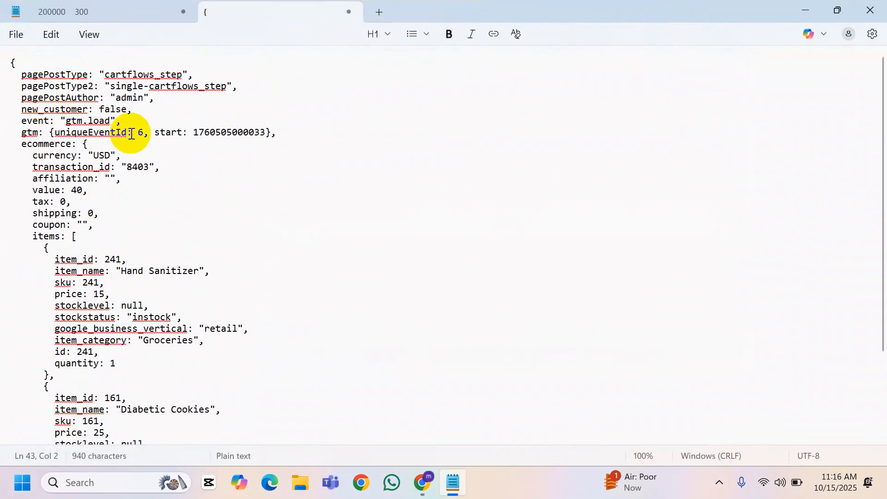
{"action": "left_click_drag", "start_coordinate": [301, 131], "coordinate": [1, 74]}
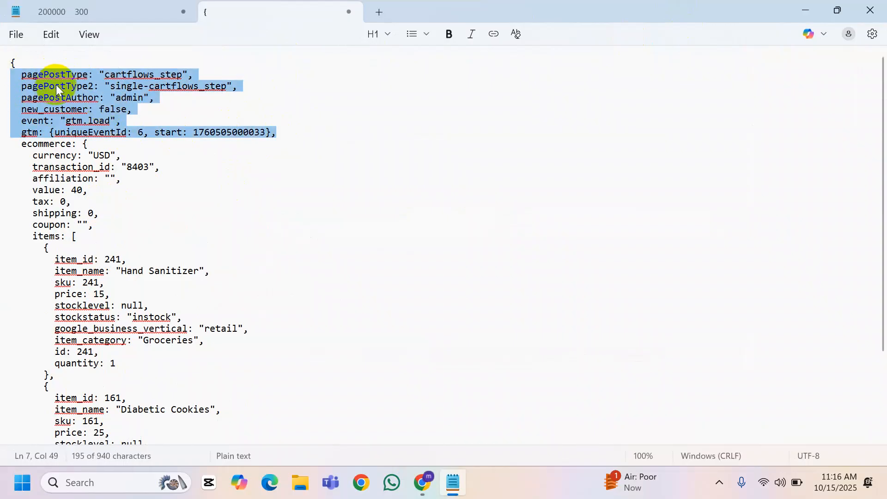
{"action": "key", "text": "BackSpace"}
{"action": "key", "text": "BackSpace"}
{"action": "key", "text": "BackSpace"}
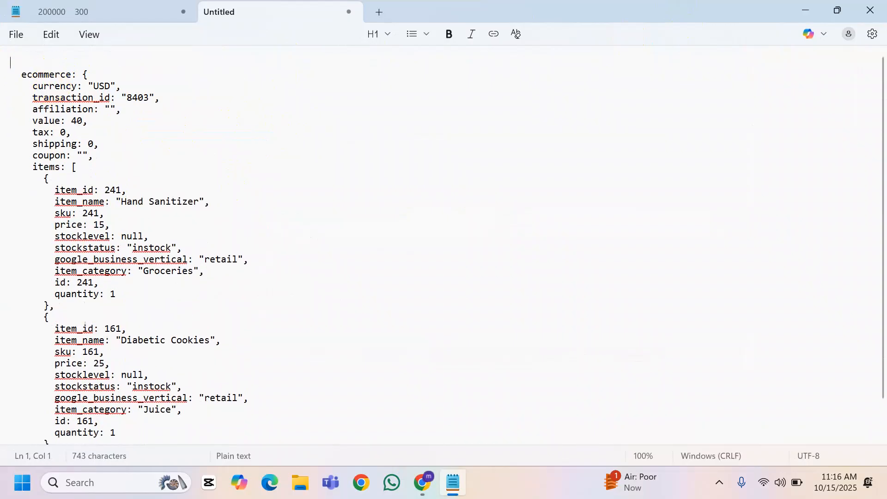
Examine the ecommerce object's structure in the code, including its order fields and the nested items array
{"action": "left_click", "coordinate": [40, 71]}
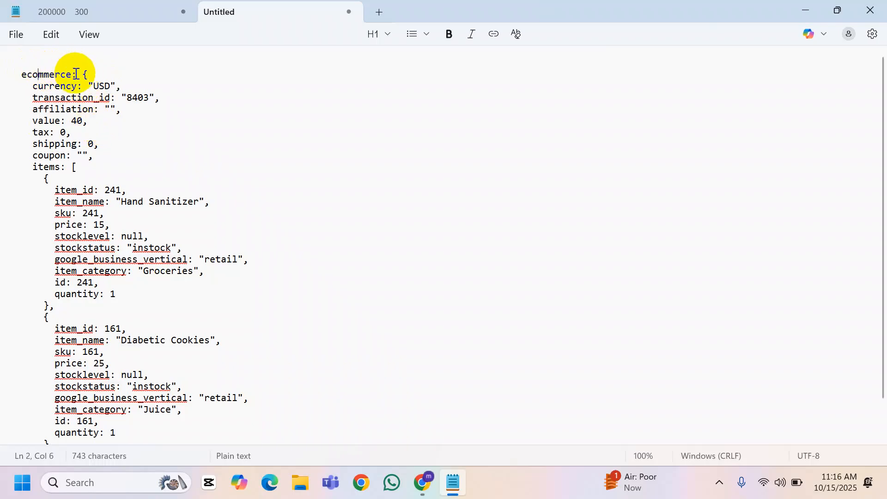
{"action": "left_click_drag", "start_coordinate": [79, 74], "coordinate": [89, 74]}
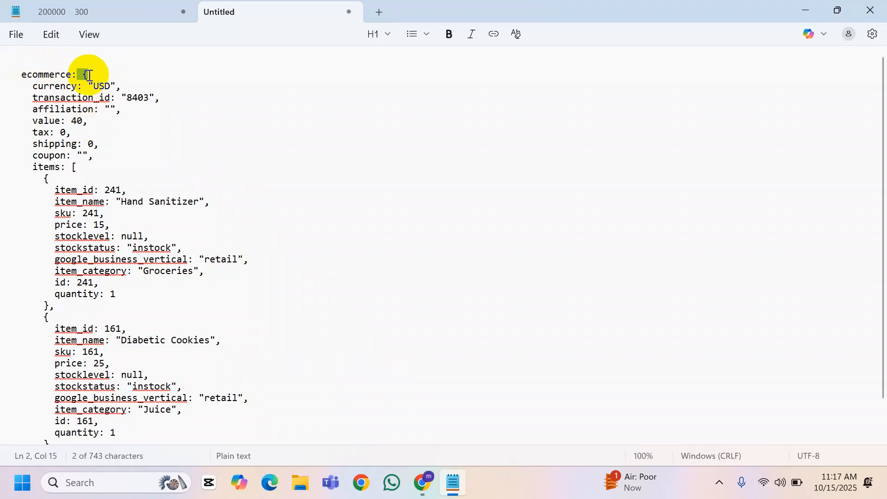
{"action": "left_click_drag", "start_coordinate": [33, 86], "coordinate": [73, 157]}
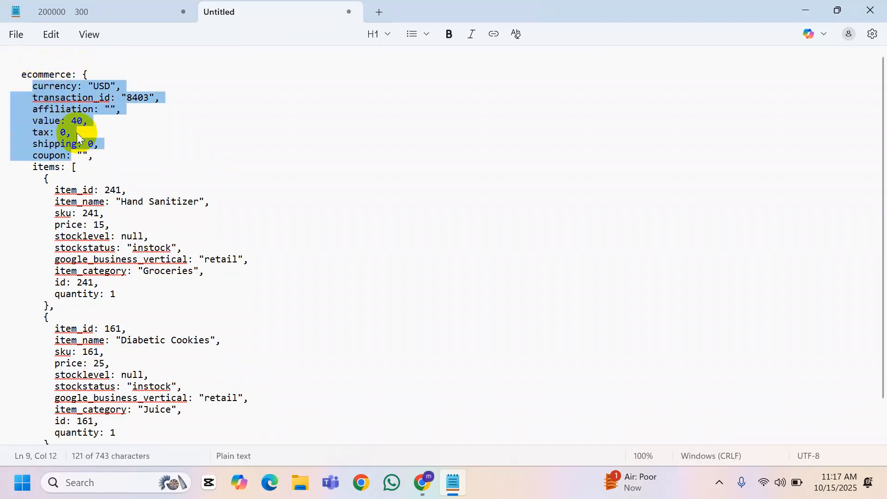
{"action": "double_click", "coordinate": [46, 75]}
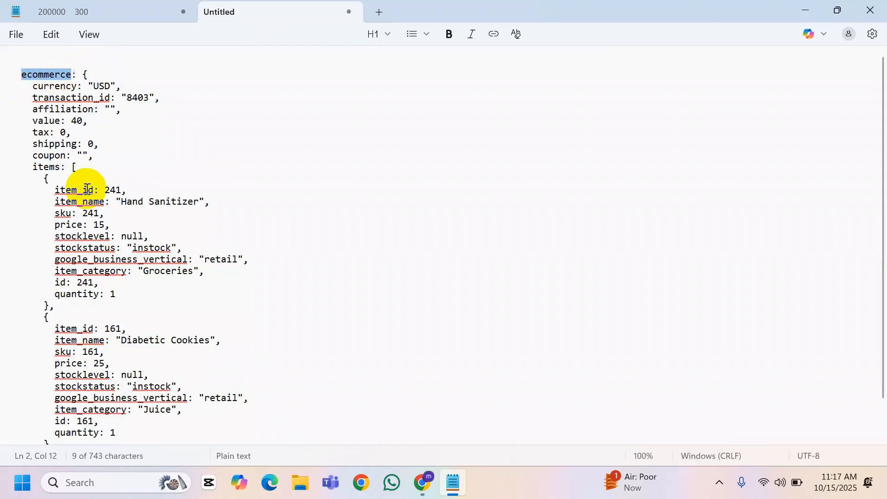
{"action": "double_click", "coordinate": [50, 168]}
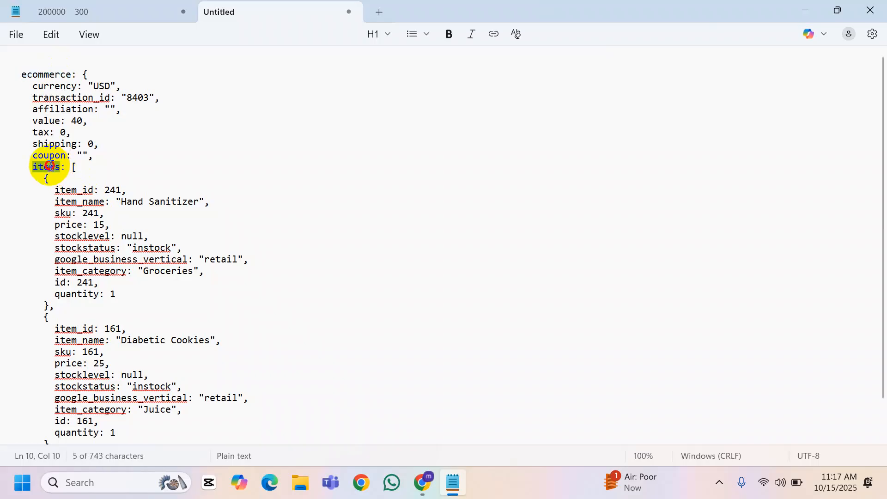
{"action": "left_click", "coordinate": [72, 168]}
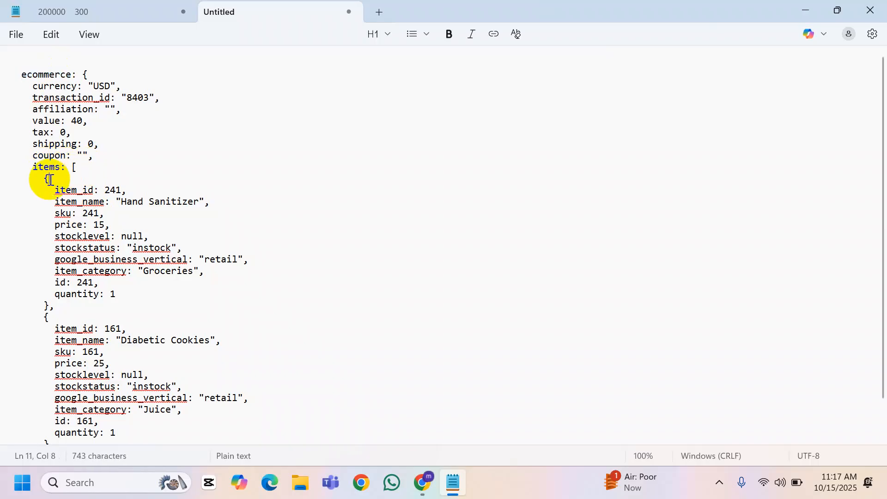
{"action": "left_click_drag", "start_coordinate": [55, 191], "coordinate": [121, 296]}
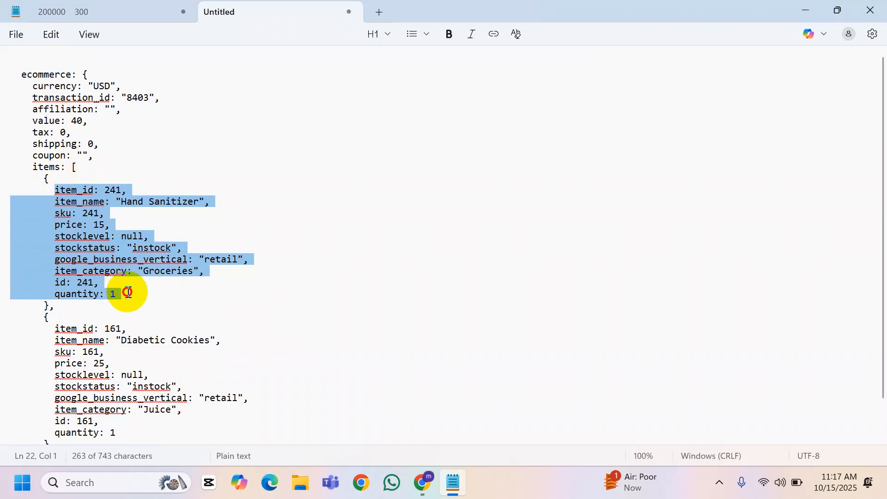
{"action": "left_click", "coordinate": [59, 166]}
{"action": "double_click", "coordinate": [59, 167]}
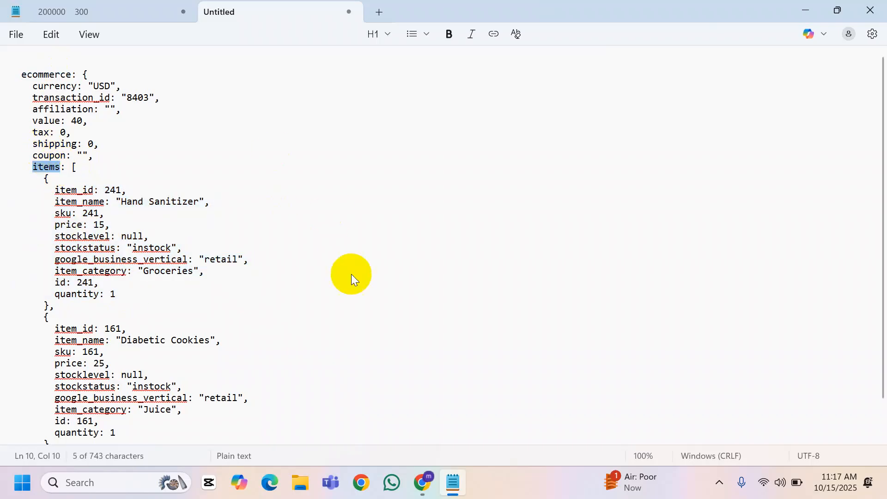
Copy the ecommerce key from the Notepad code and enter "ecommerce." as the Data Layer Variable Name in Tag Manager
{"action": "left_click", "coordinate": [421, 484]}
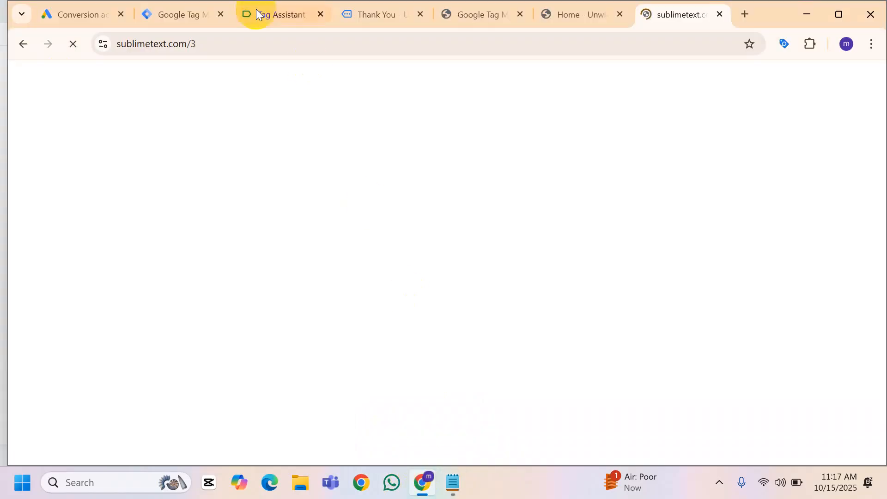
{"action": "left_click", "coordinate": [193, 10]}
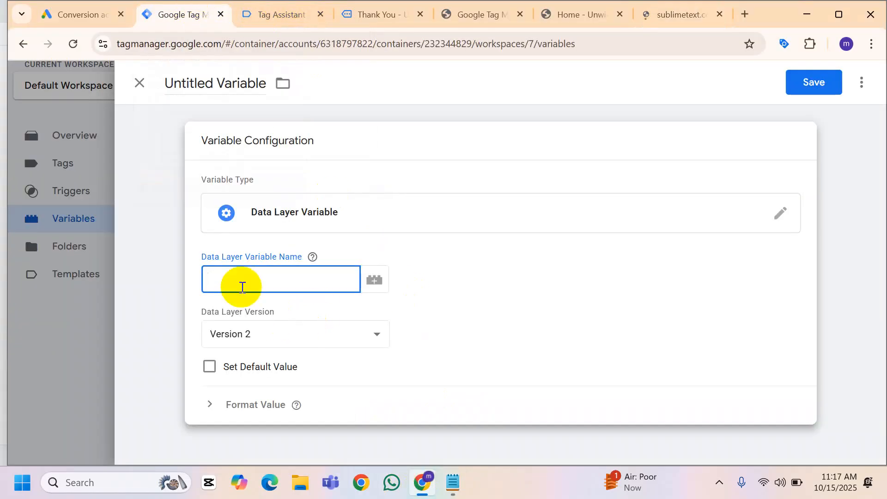
{"action": "left_click", "coordinate": [452, 484]}
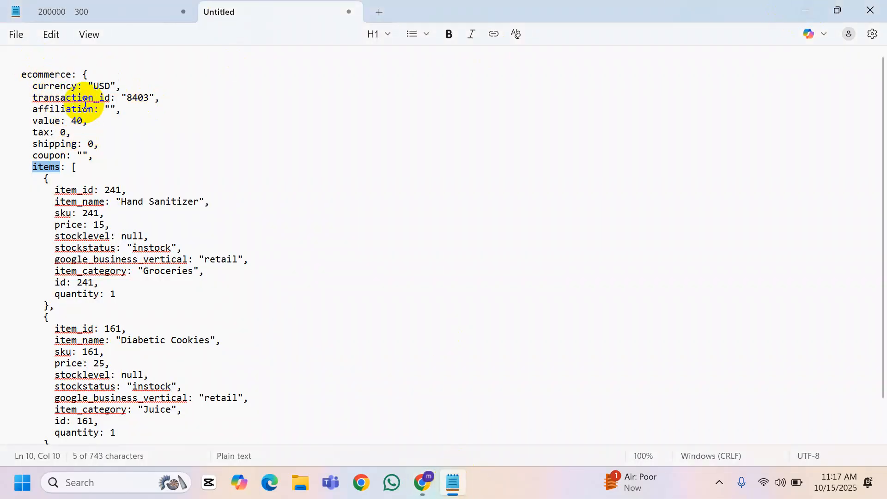
{"action": "left_click_drag", "start_coordinate": [33, 98], "coordinate": [112, 97]}
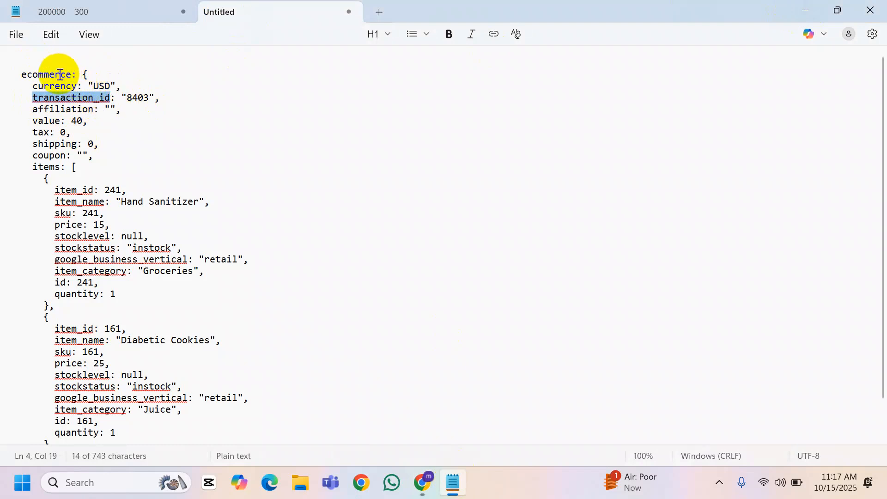
{"action": "left_click", "coordinate": [60, 95]}
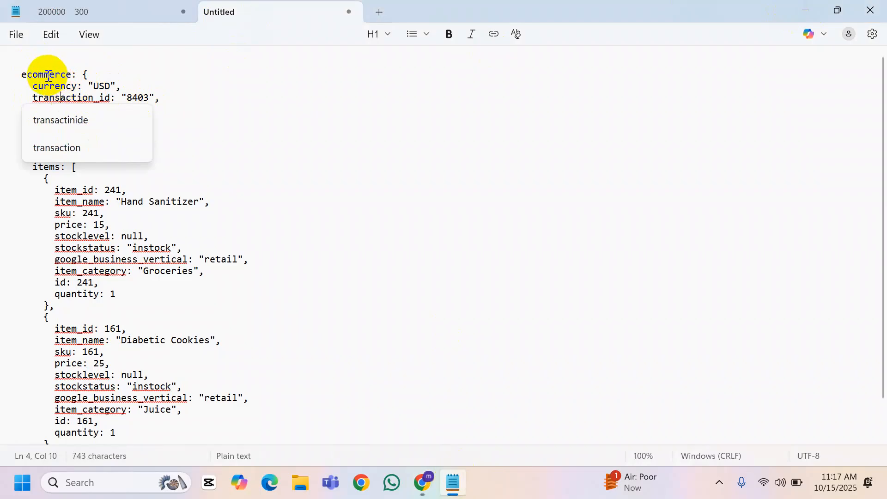
{"action": "left_click", "coordinate": [48, 74]}
{"action": "double_click", "coordinate": [49, 75]}
{"action": "key", "text": "ctrl+c"}
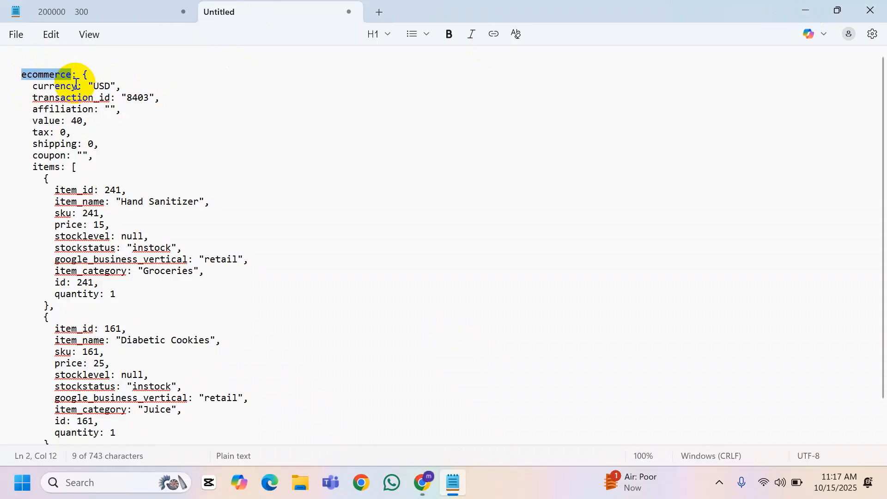
{"action": "left_click", "coordinate": [423, 483]}
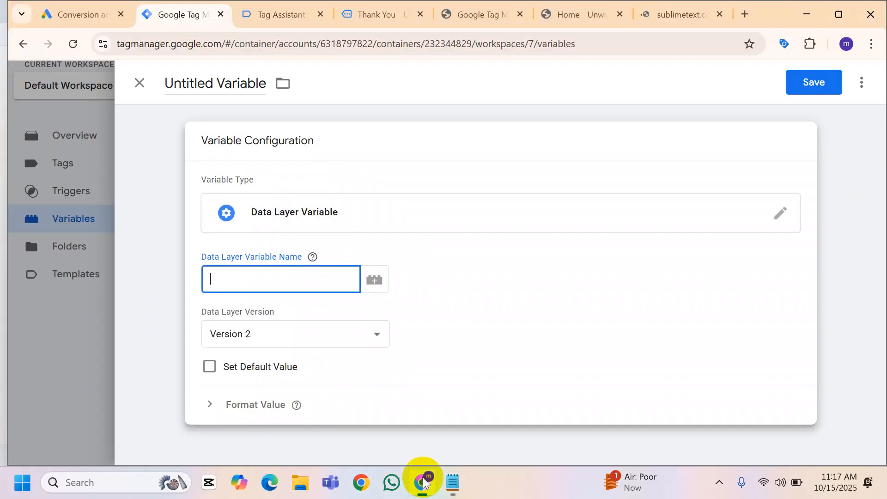
{"action": "key", "text": "ctrl+v"}
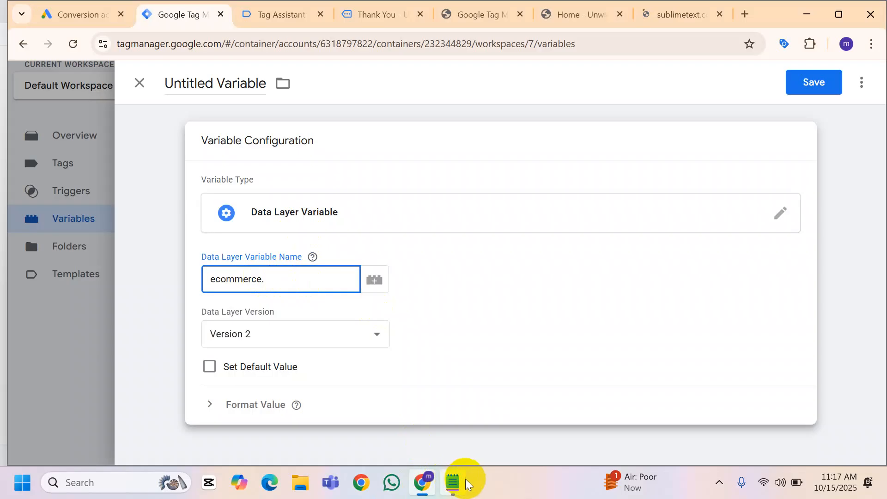
Take the transaction_id key from the Notepad code and complete the Data Layer Variable Name as "ecommerce.transaction_id"
{"action": "left_click", "coordinate": [454, 483]}
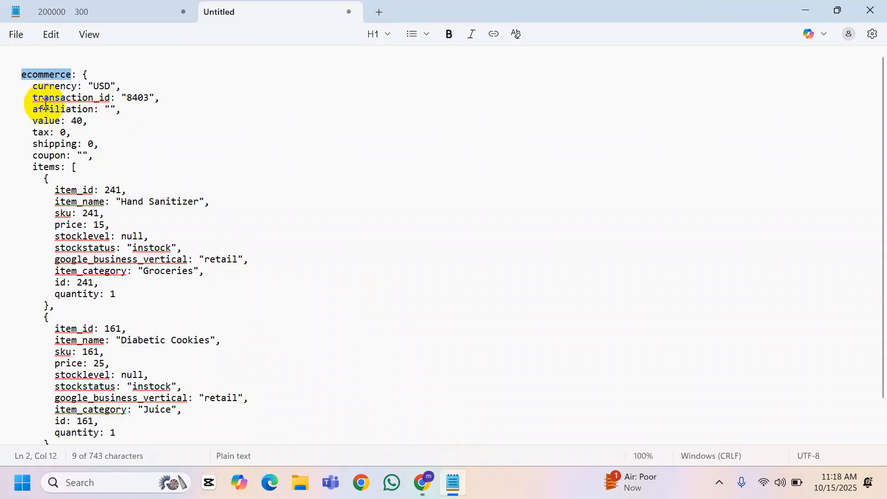
{"action": "left_click_drag", "start_coordinate": [32, 98], "coordinate": [109, 98]}
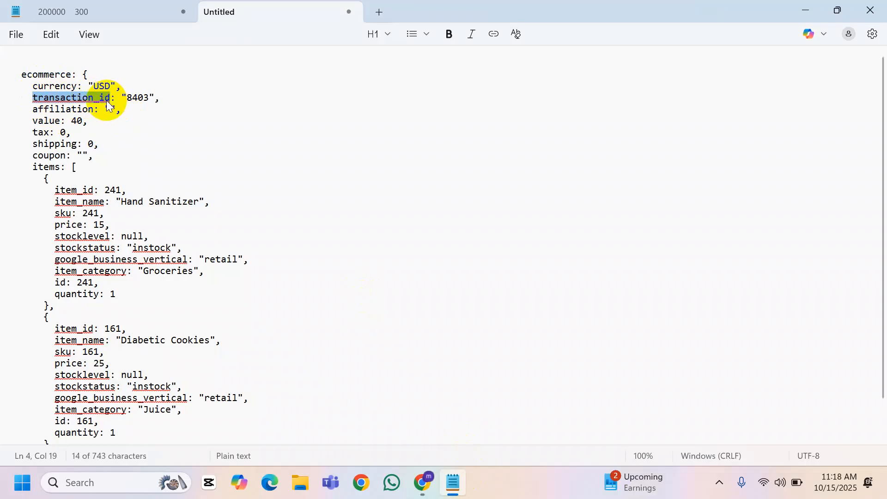
{"action": "key", "text": "alt+Tab"}
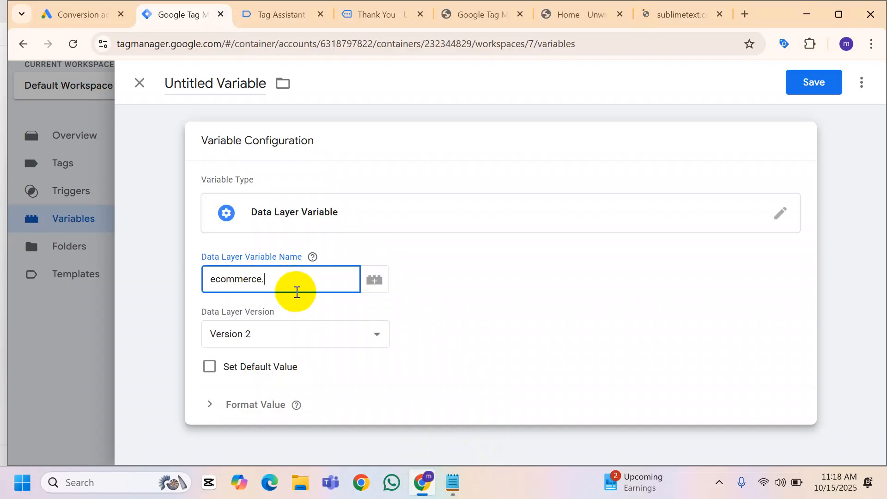
{"action": "type", "text": "transaction_id"}
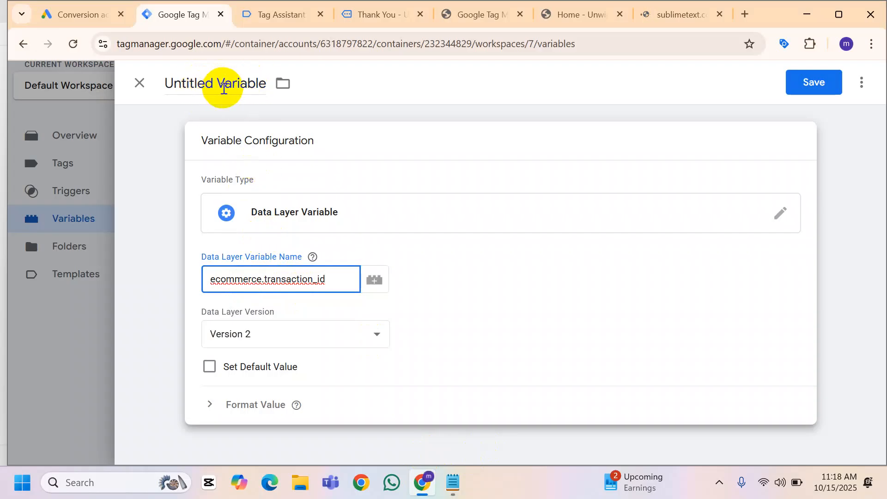
Replace "Untitled" in the variable's title so that it reads "DLV - Variable"
{"action": "left_click_drag", "start_coordinate": [216, 85], "coordinate": [160, 90]}
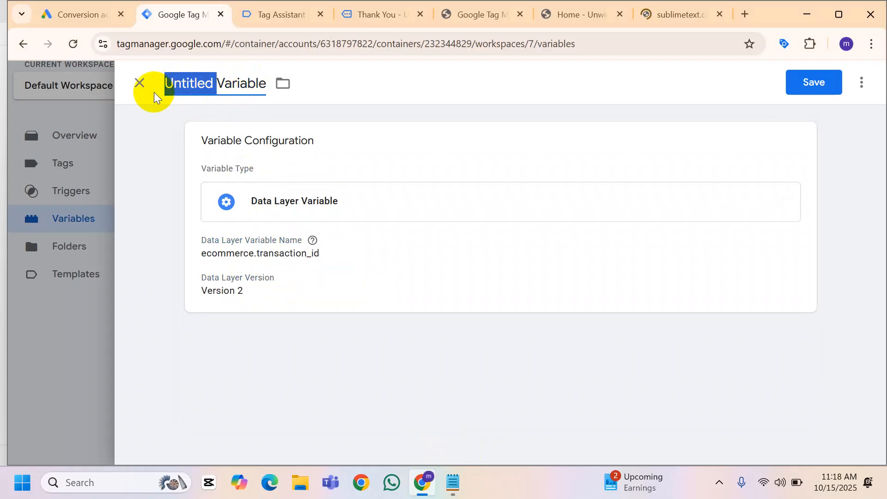
{"action": "key", "text": "BackSpace"}
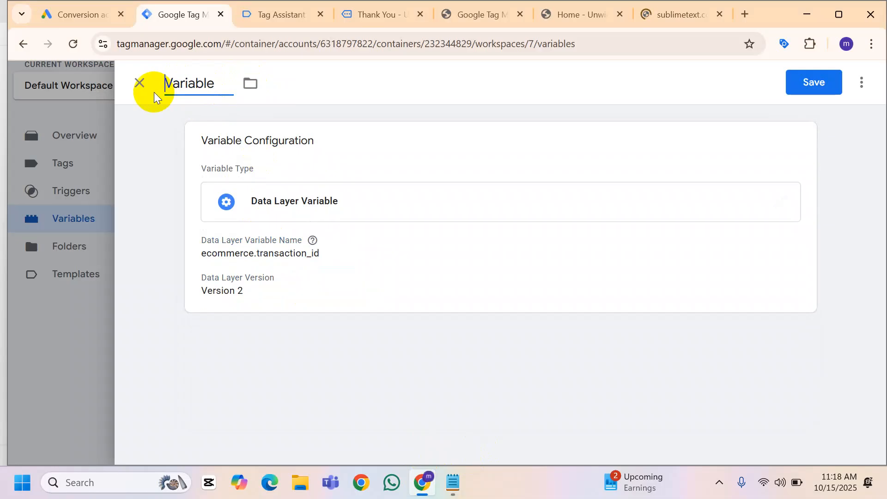
{"action": "type", "text": "DLV "}
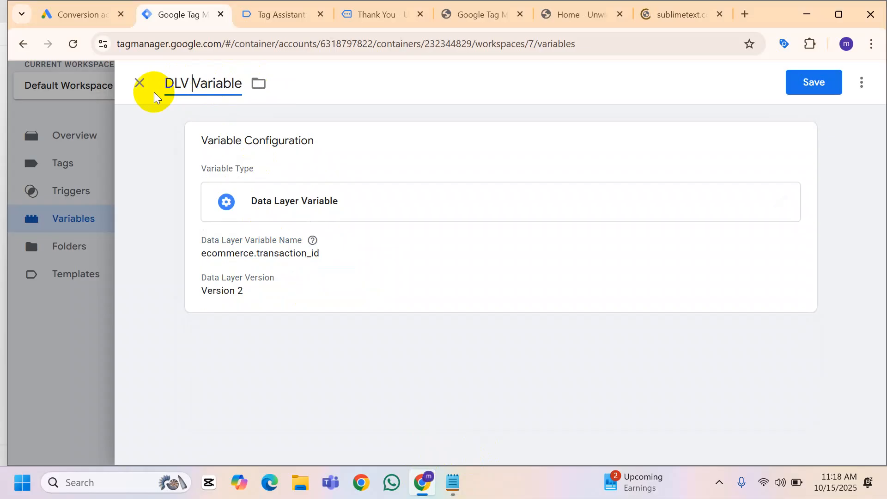
{"action": "type", "text": "-"}
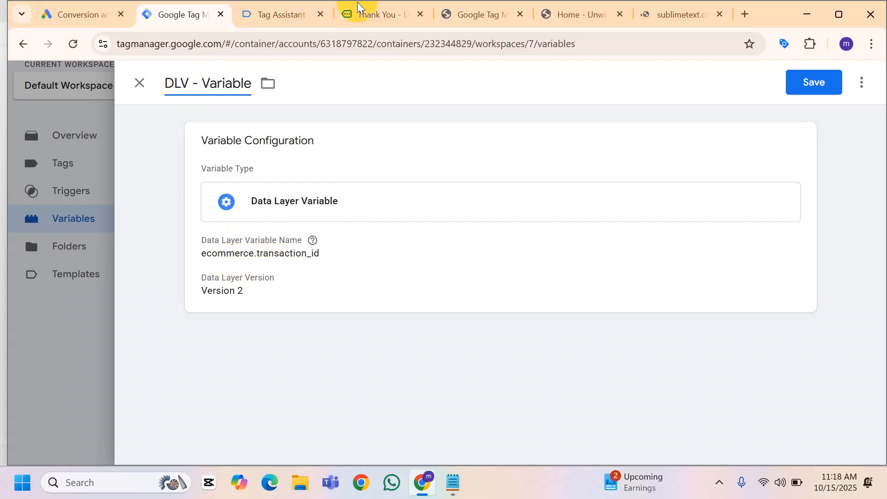
Check the order number on the store's Thank You page, then return to the Tag Manager variable
{"action": "left_click", "coordinate": [393, 14]}
{"action": "left_click", "coordinate": [146, 164]}
{"action": "left_click_drag", "start_coordinate": [99, 170], "coordinate": [165, 167]}
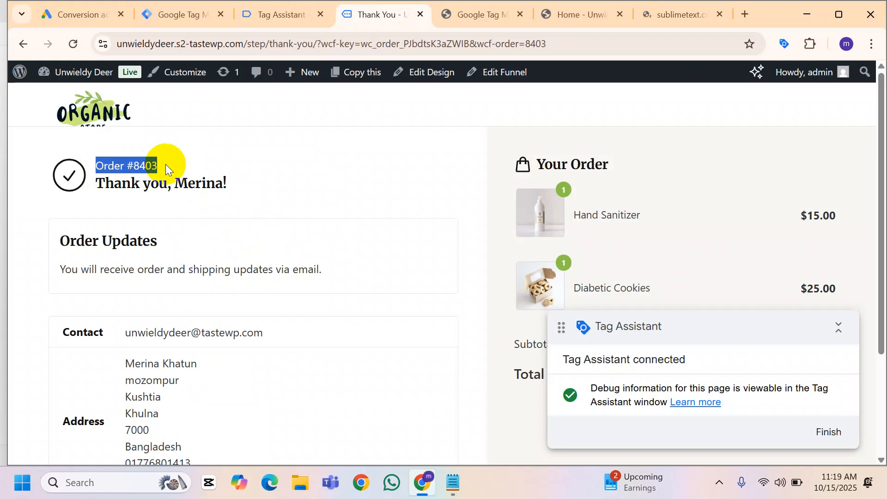
{"action": "left_click", "coordinate": [182, 7]}
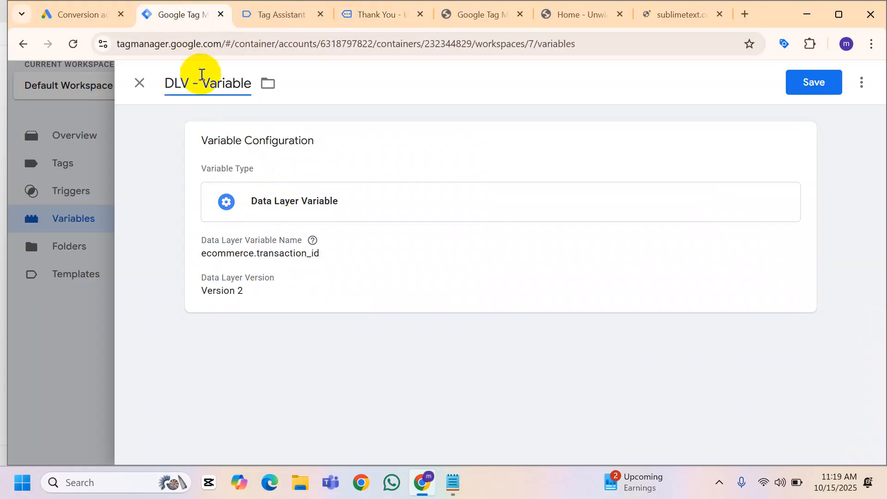
Complete the variable's title as "DLV - Order ID - Variable" and save the variable
{"action": "left_click", "coordinate": [211, 84]}
{"action": "double_click", "coordinate": [212, 85]}
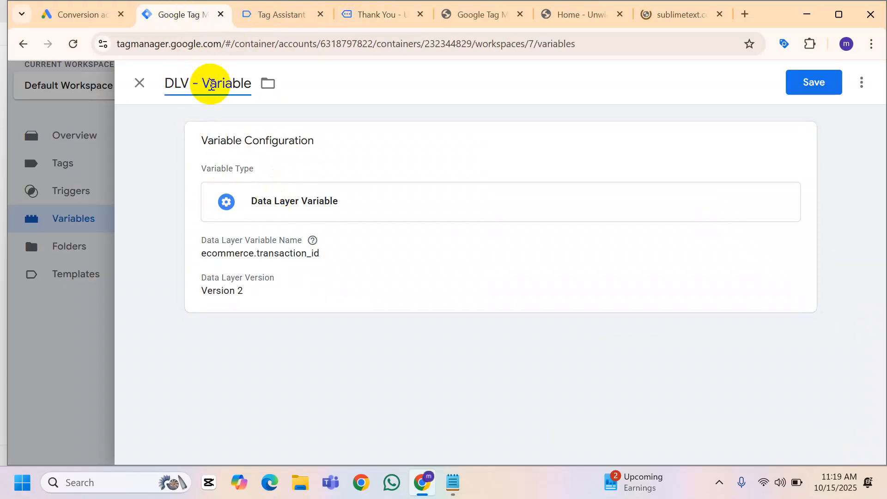
{"action": "type", "text": "Order"}
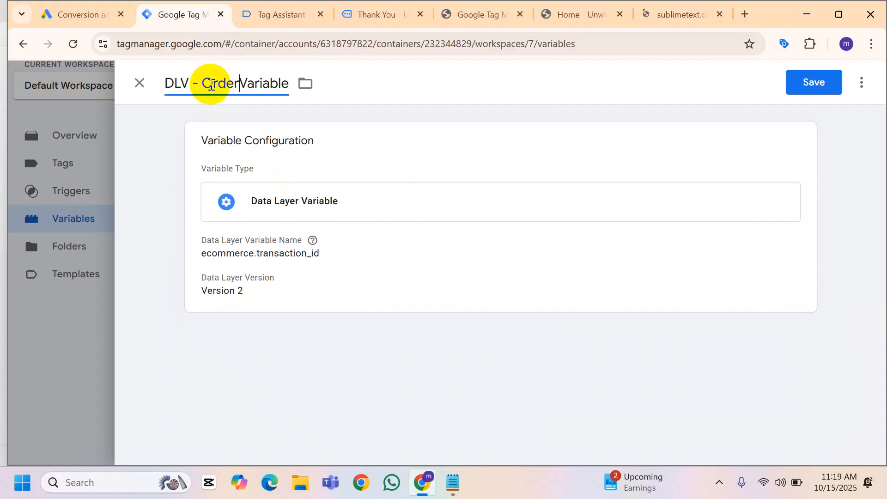
{"action": "type", "text": " ID"}
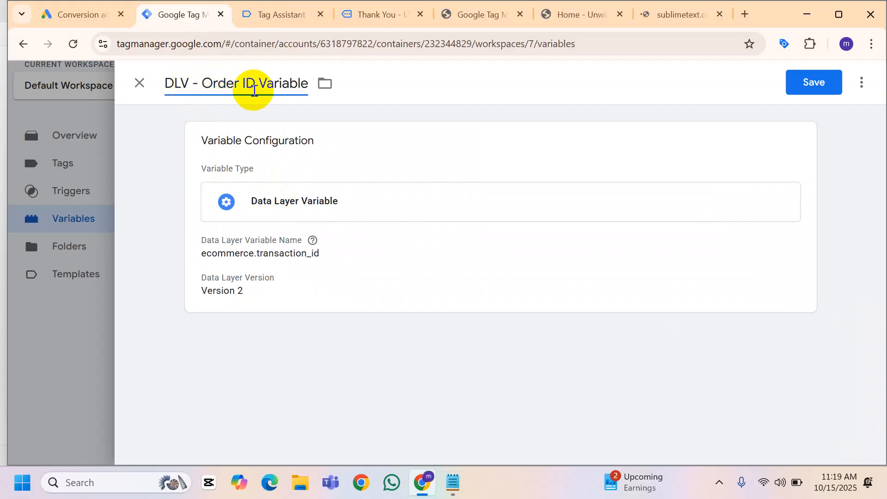
{"action": "type", "text": " -"}
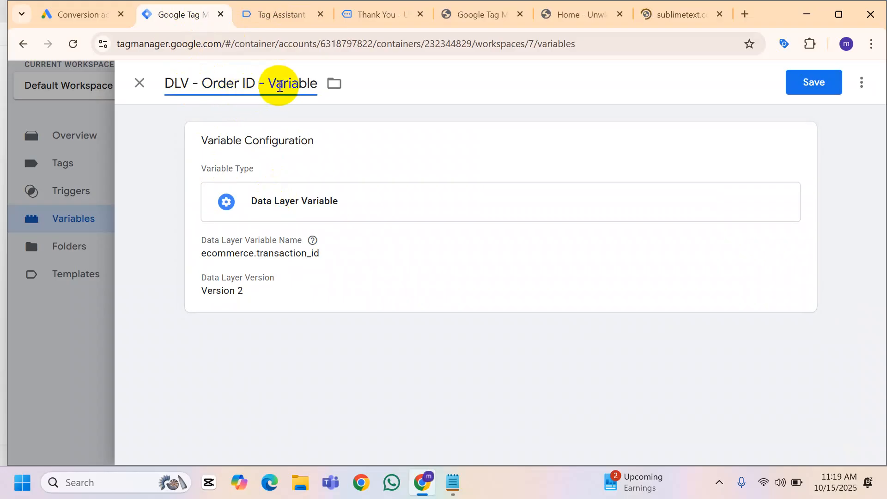
{"action": "left_click", "coordinate": [820, 91]}
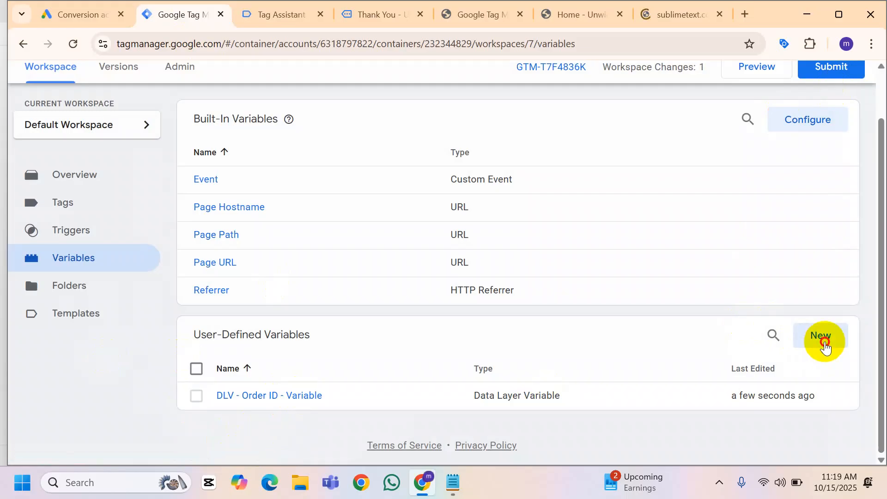
Create a new user-defined variable and choose Data Layer Variable as its type
{"action": "left_click", "coordinate": [822, 337]}
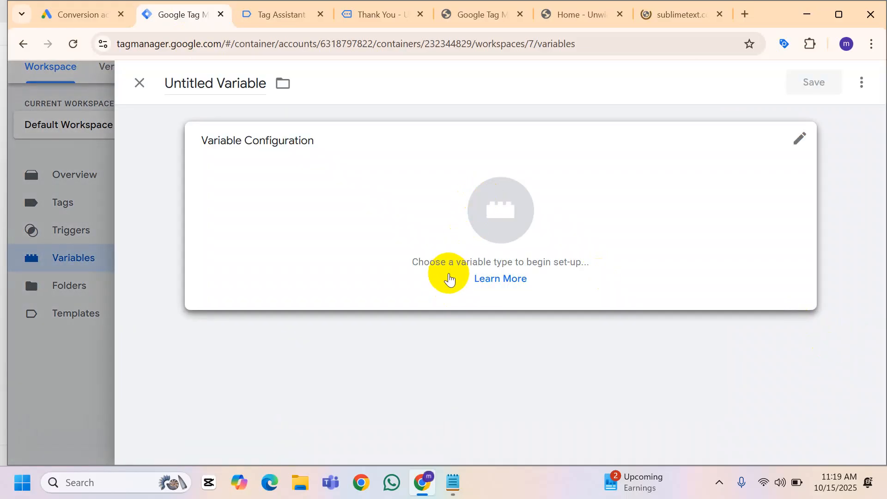
{"action": "left_click", "coordinate": [556, 192]}
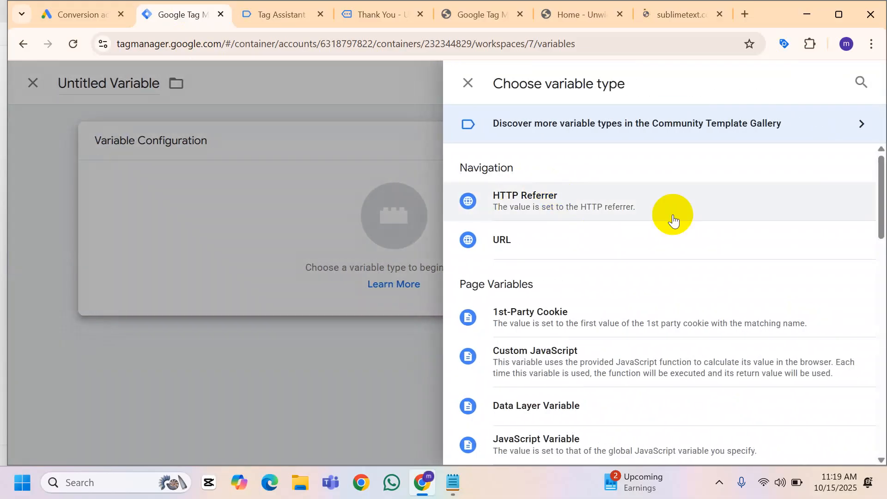
{"action": "scroll", "coordinate": [650, 244], "scroll_direction": "down", "scroll_amount": 4}
{"action": "scroll", "coordinate": [580, 349], "scroll_direction": "down", "scroll_amount": 3}
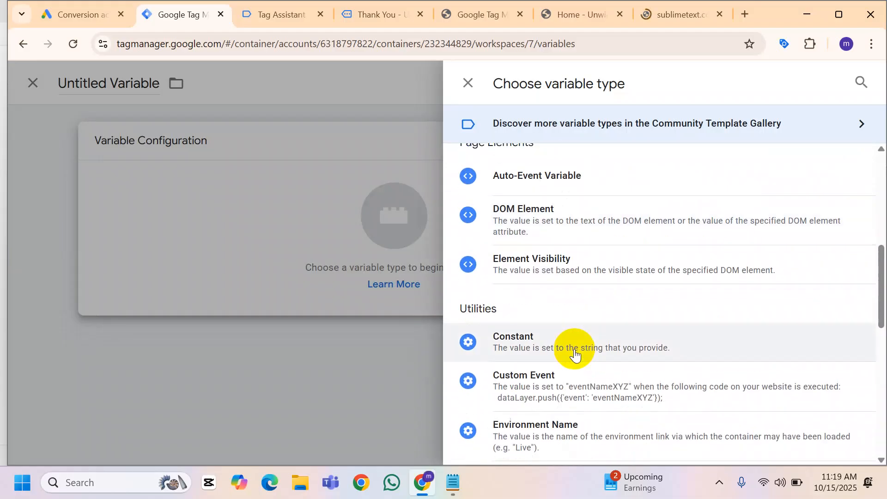
{"action": "scroll", "coordinate": [578, 349], "scroll_direction": "down", "scroll_amount": 2}
{"action": "scroll", "coordinate": [591, 314], "scroll_direction": "up", "scroll_amount": 8}
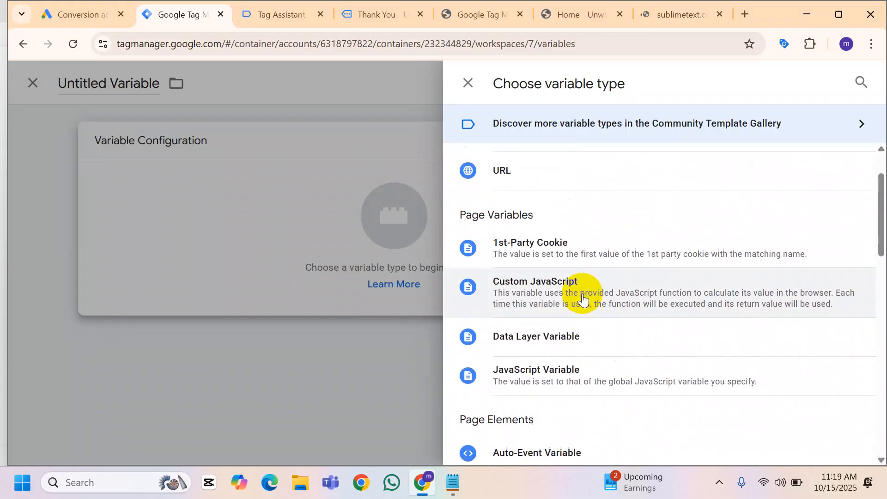
{"action": "left_click", "coordinate": [555, 337]}
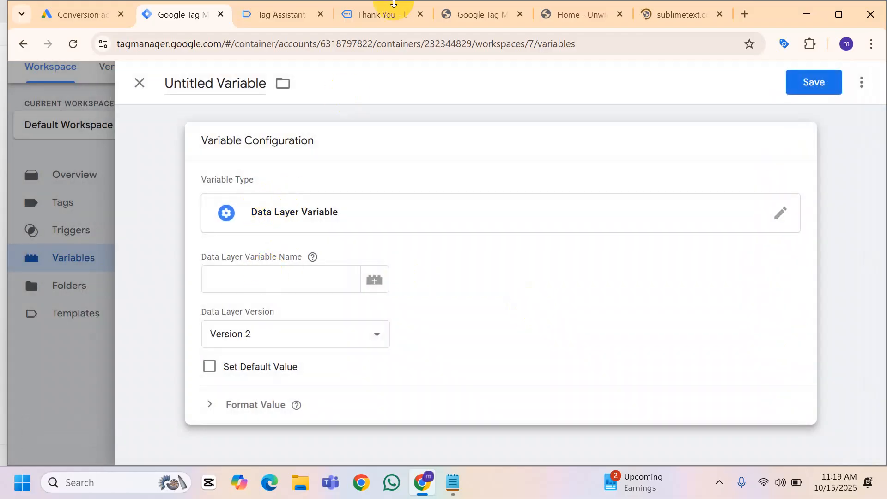
Copy the value key from the ecommerce code in Notepad and return to the new variable in Tag Manager
{"action": "left_click", "coordinate": [453, 482]}
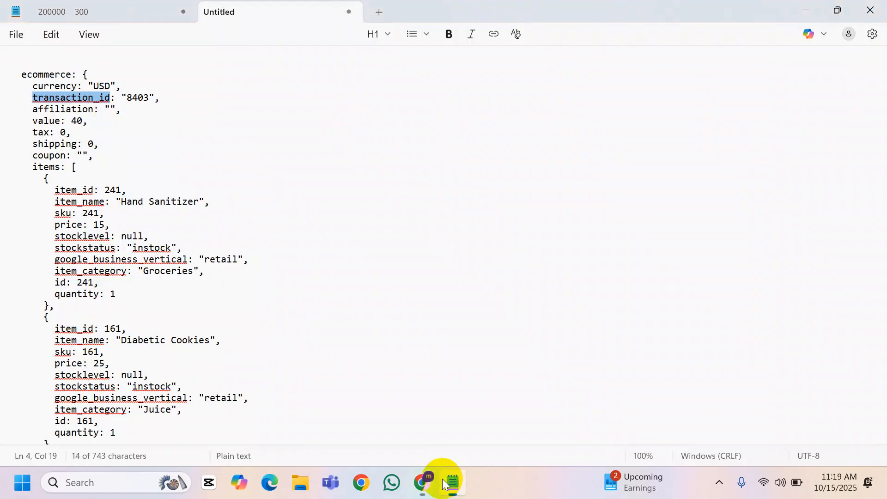
{"action": "double_click", "coordinate": [46, 122]}
{"action": "key", "text": "super+c"}
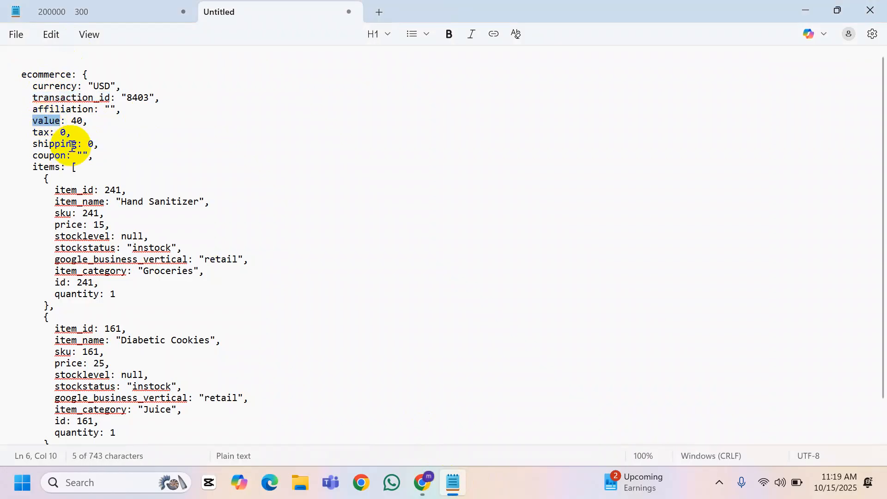
{"action": "left_click", "coordinate": [422, 482]}
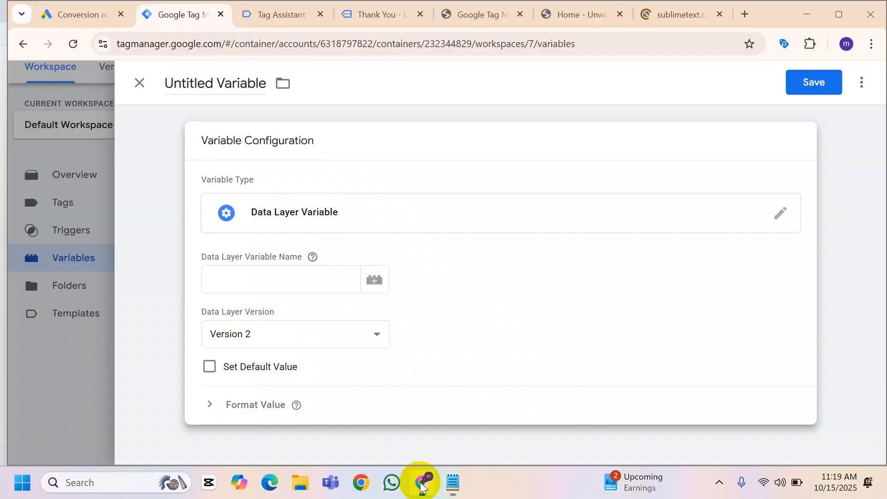
Enter "ecommerce.value" as the Data Layer Variable Name, using the copied ecommerce and value keys from the clipboard history
{"action": "left_click", "coordinate": [272, 279]}
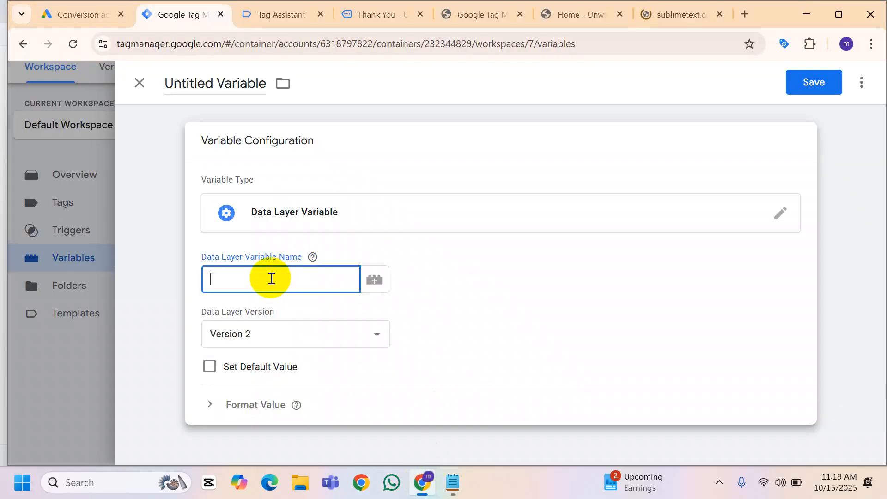
{"action": "key", "text": "super+v"}
{"action": "scroll", "coordinate": [303, 348], "scroll_direction": "down", "scroll_amount": 1}
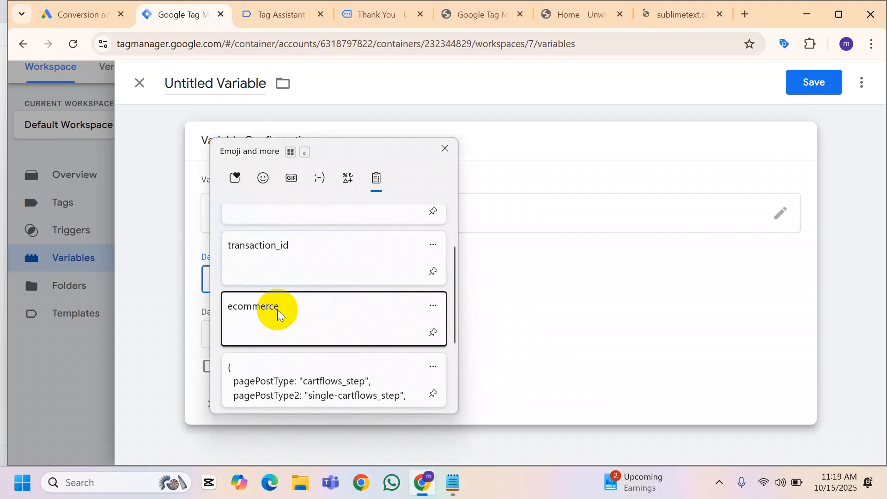
{"action": "left_click", "coordinate": [277, 311]}
{"action": "type", "text": "."}
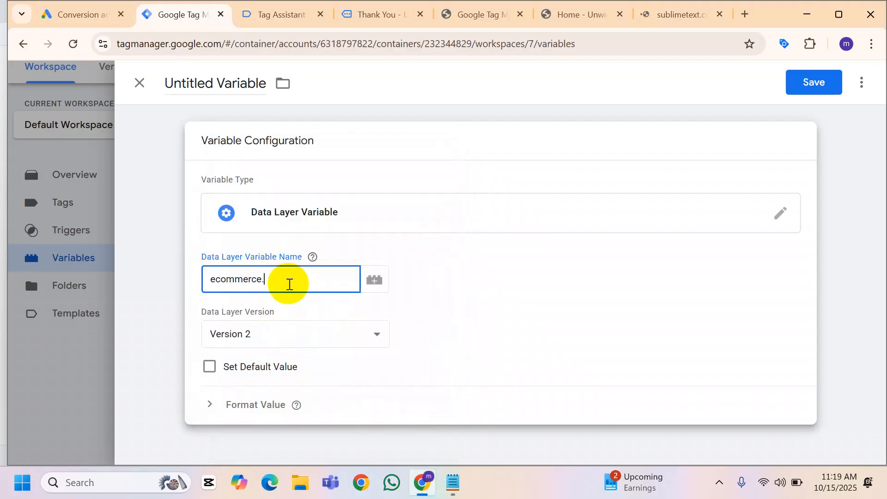
{"action": "key", "text": "super+v"}
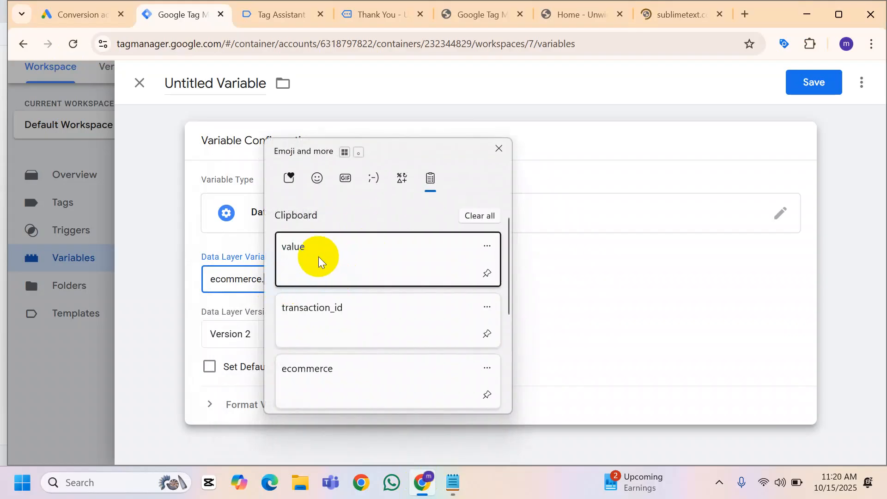
{"action": "left_click", "coordinate": [317, 254]}
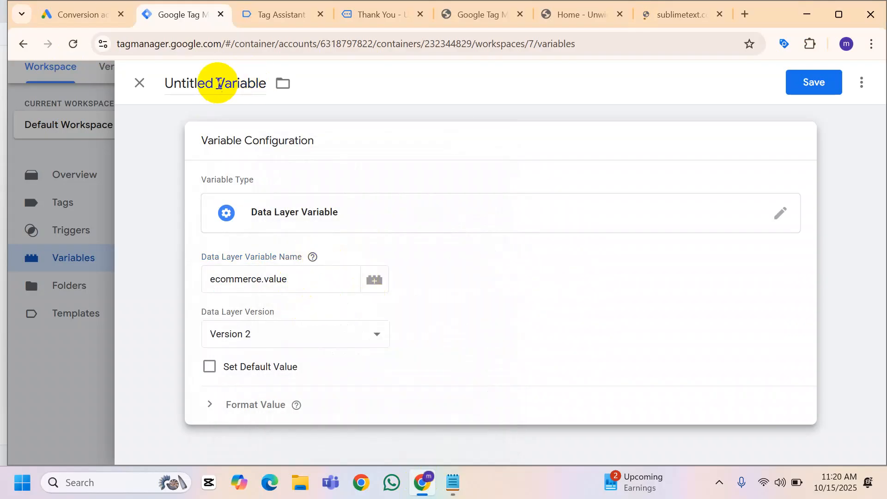
Replace "Untitled" in the new variable's title so that it reads "DLV - Variable"
{"action": "left_click_drag", "start_coordinate": [216, 84], "coordinate": [146, 92]}
{"action": "key", "text": "BackSpace"}
{"action": "type", "text": "DL"}
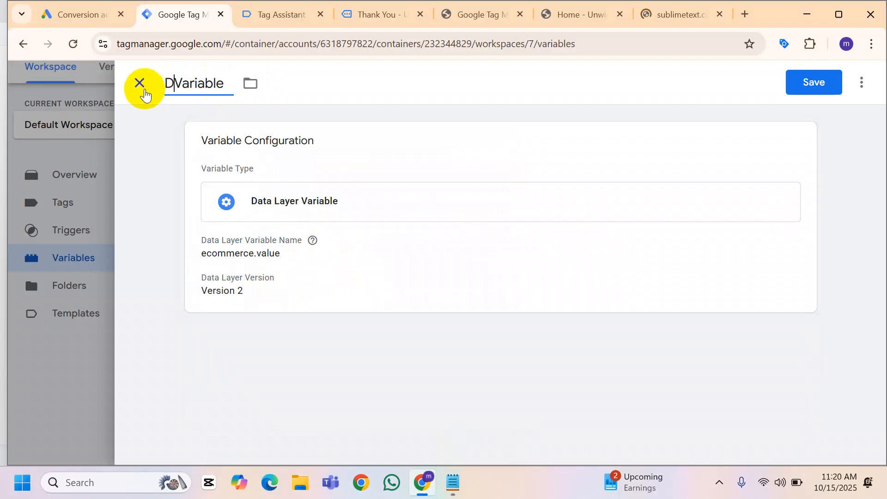
{"action": "type", "text": "V 0"}
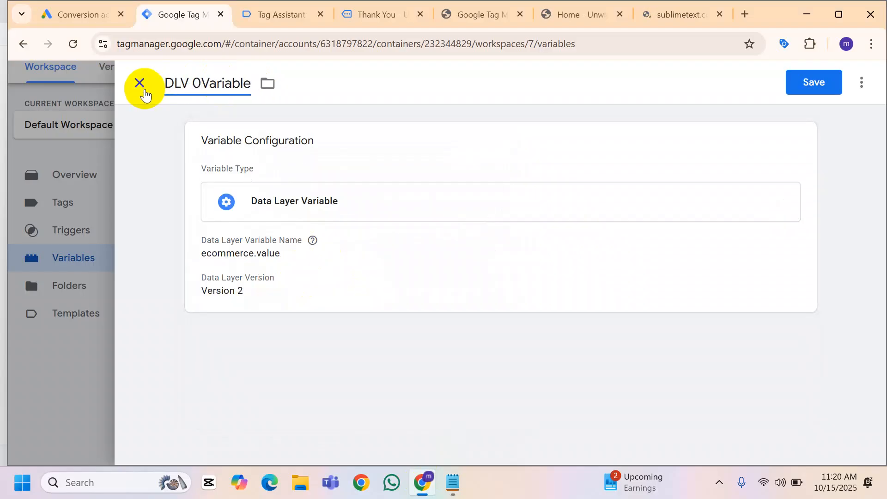
{"action": "key", "text": "BackSpace"}
{"action": "type", "text": "-"}
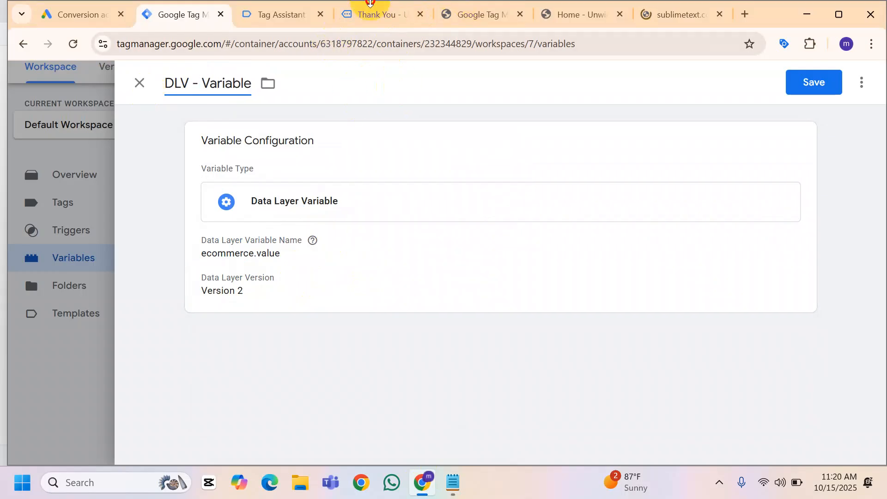
Check the order total on the store's Thank You page, and return to the Tag Manager variable
{"action": "left_click", "coordinate": [379, 15]}
{"action": "scroll", "coordinate": [712, 259], "scroll_direction": "down", "scroll_amount": 3}
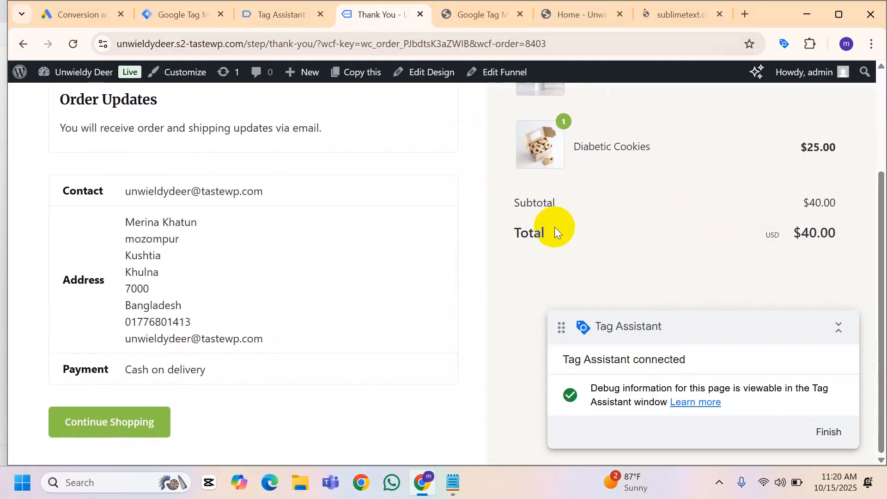
{"action": "left_click_drag", "start_coordinate": [799, 234], "coordinate": [836, 233]}
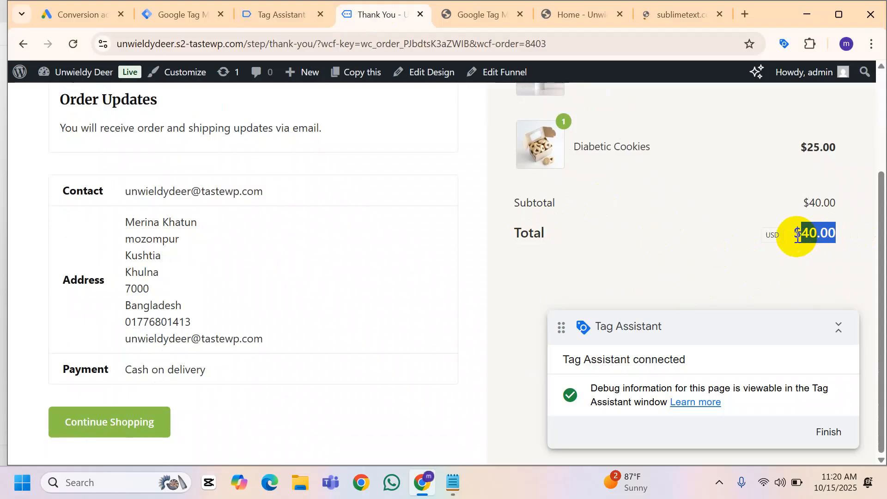
{"action": "left_click", "coordinate": [206, 9]}
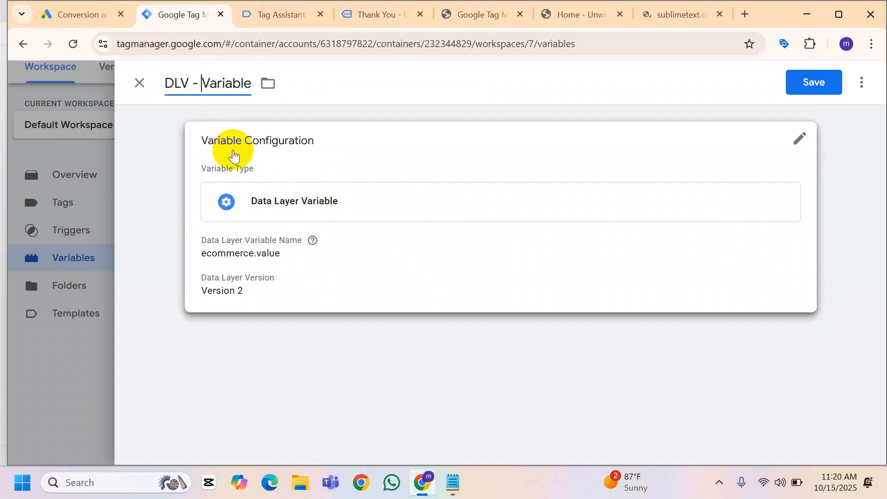
{"action": "type", "text": "\\or"}
{"action": "key", "text": "BackSpace"}
{"action": "key", "text": "BackSpace"}
{"action": "key", "text": "BackSpace"}
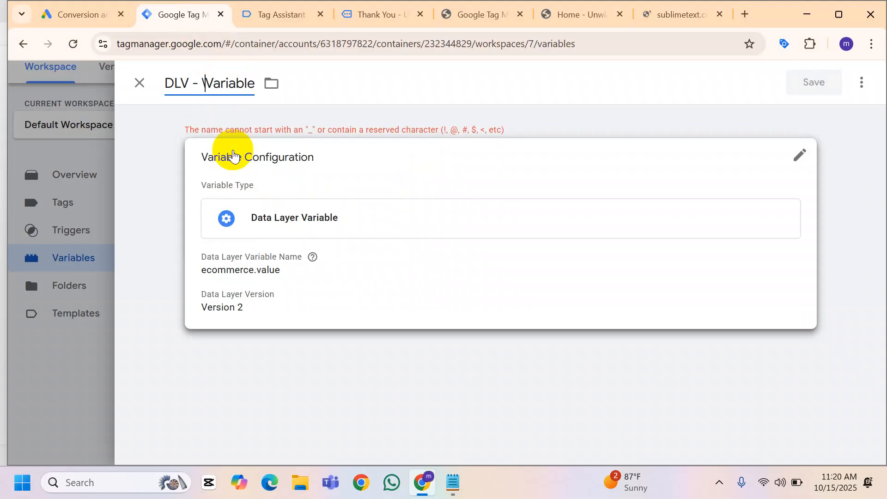
{"action": "key", "text": "BackSpace"}
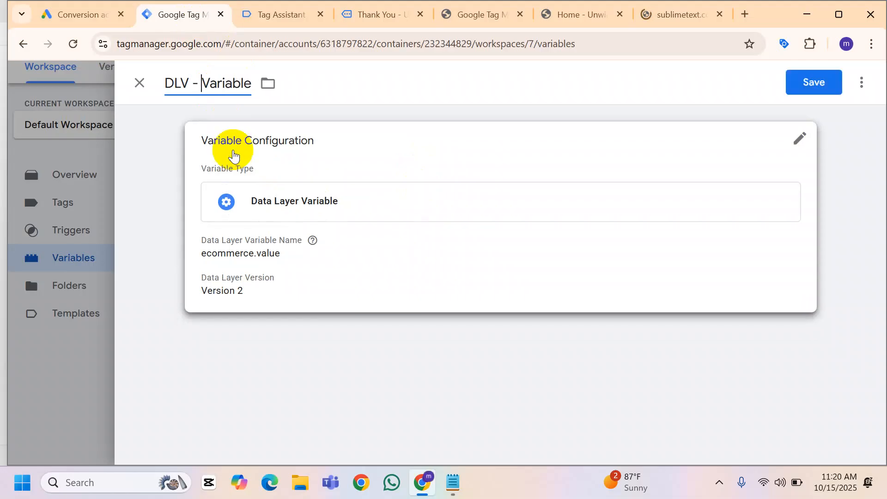
{"action": "type", "text": "ORDER"}
{"action": "key", "text": "BackSpace"}
{"action": "key", "text": "BackSpace"}
{"action": "key", "text": "BackSpace"}
{"action": "key", "text": "BackSpace"}
{"action": "key", "text": "BackSpace"}
Complete the title of the ecommerce.value variable as "DLV - Order Value - Variable" and save it
{"action": "type", "text": "Order"}
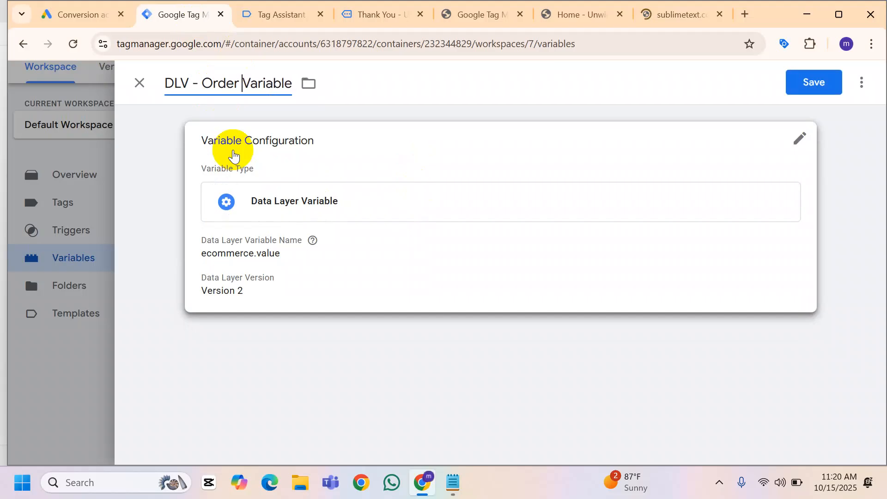
{"action": "type", "text": " Value "}
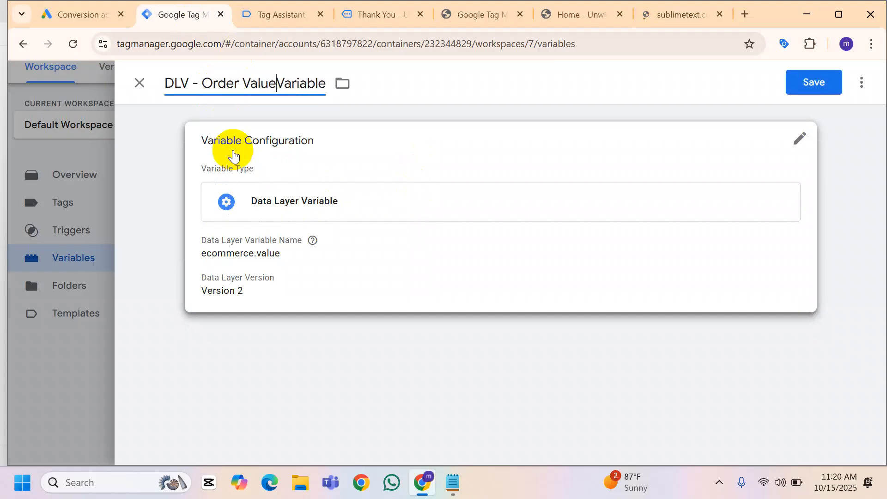
{"action": "type", "text": "-"}
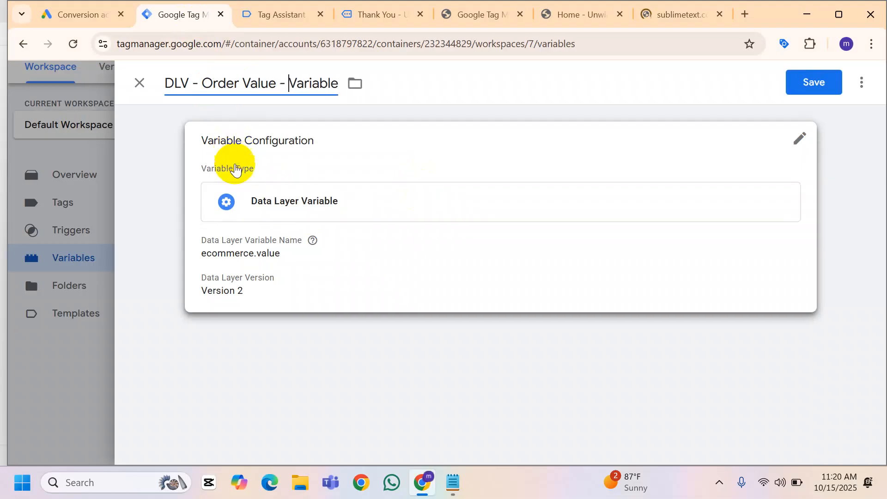
{"action": "left_click", "coordinate": [828, 85]}
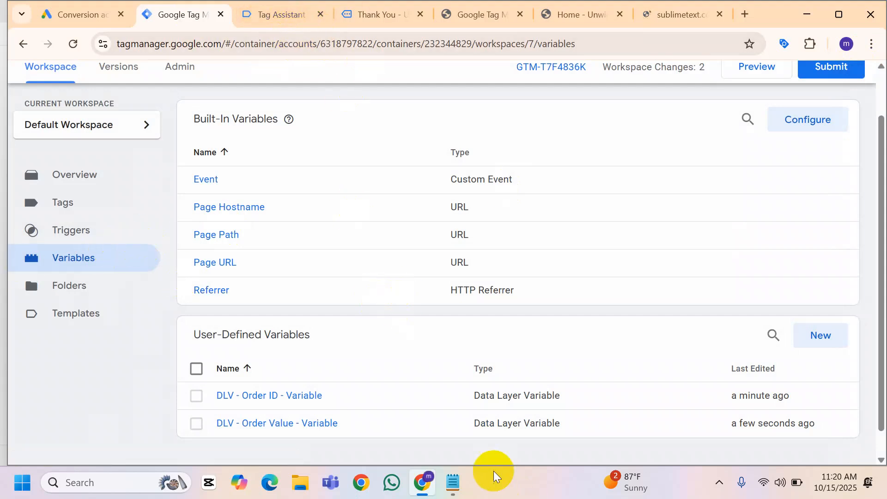
Copy the currency key from the ecommerce code in Notepad and return to the user-defined variables in Tag Manager
{"action": "left_click", "coordinate": [453, 484]}
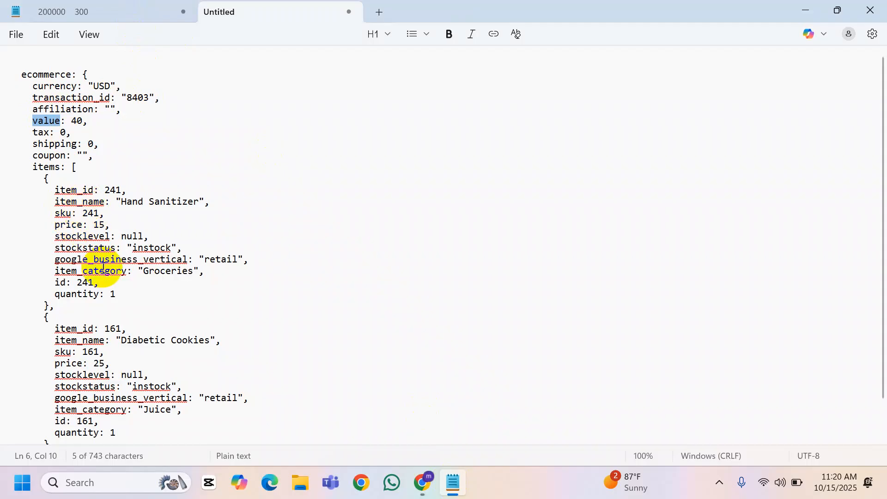
{"action": "left_click_drag", "start_coordinate": [77, 85], "coordinate": [33, 87]}
{"action": "key", "text": "super+c"}
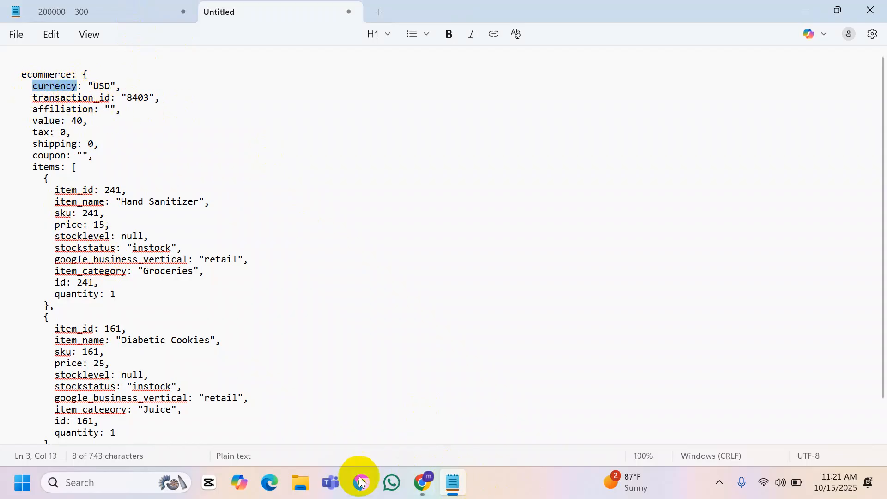
{"action": "mouse_move", "coordinate": [421, 480]}
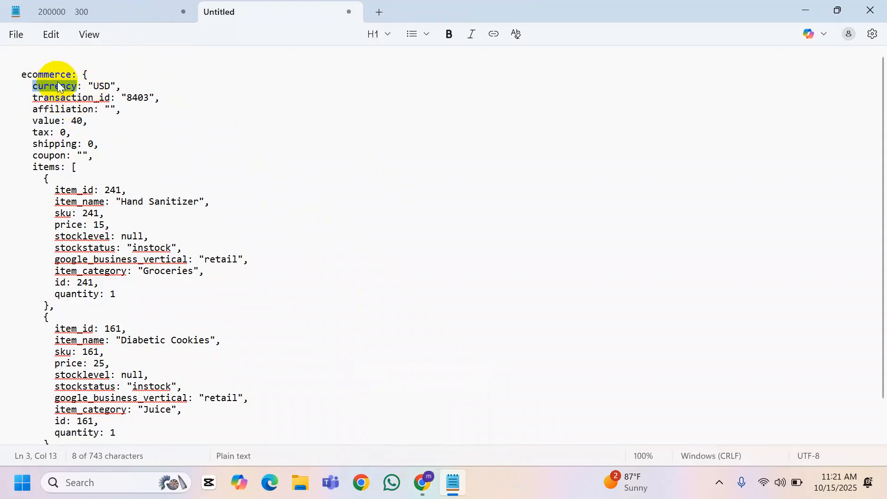
{"action": "left_click", "coordinate": [423, 483]}
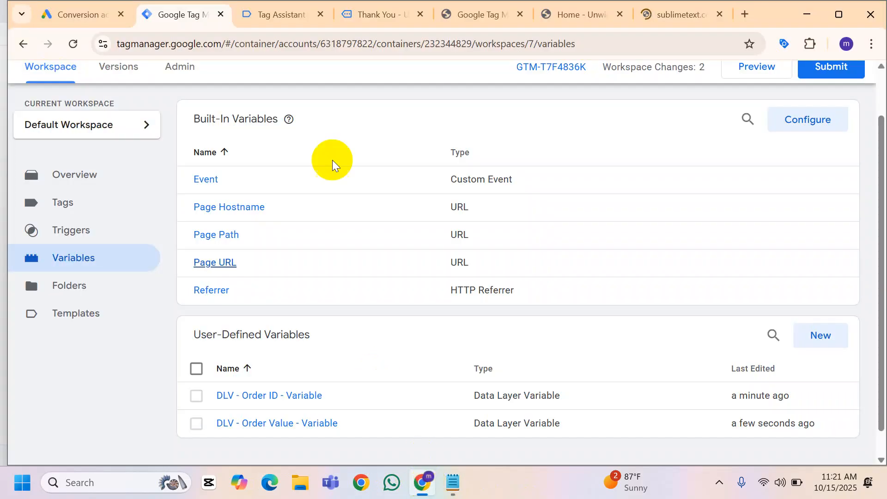
{"action": "scroll", "coordinate": [716, 242], "scroll_direction": "down", "scroll_amount": 2}
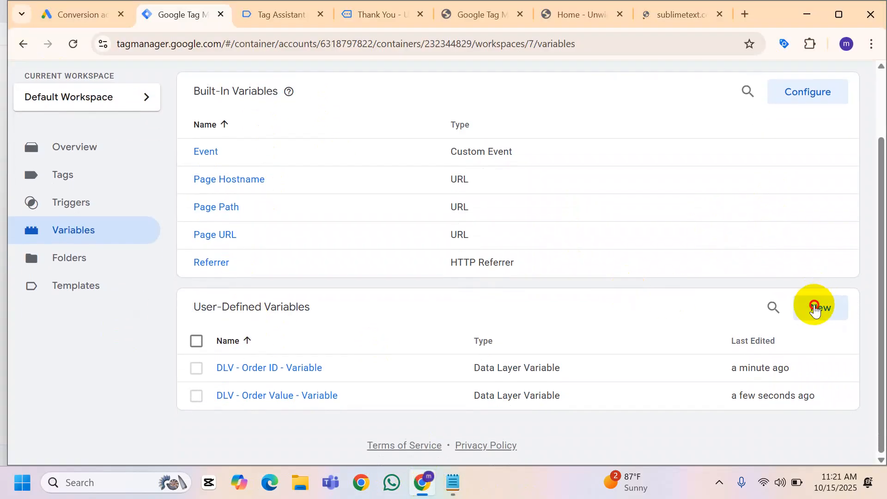
Create a new user-defined variable of the Data Layer Variable type
{"action": "left_click", "coordinate": [815, 308]}
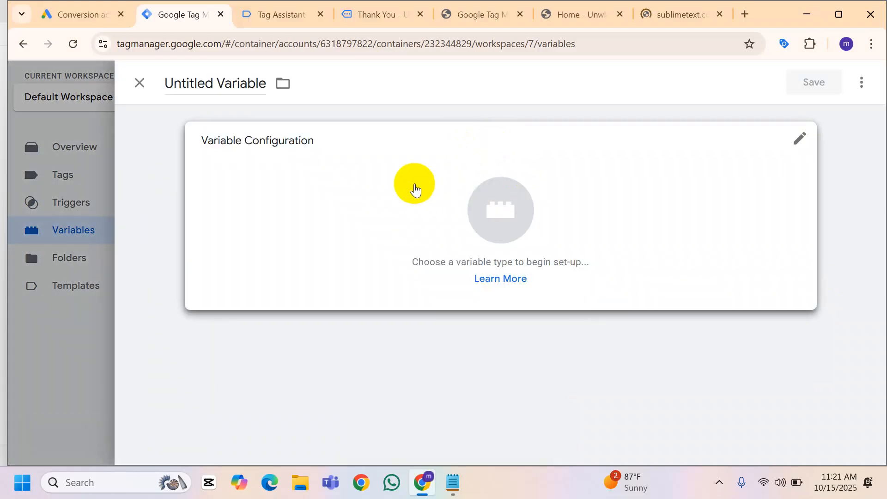
{"action": "left_click", "coordinate": [414, 185]}
{"action": "scroll", "coordinate": [614, 245], "scroll_direction": "down", "scroll_amount": 3}
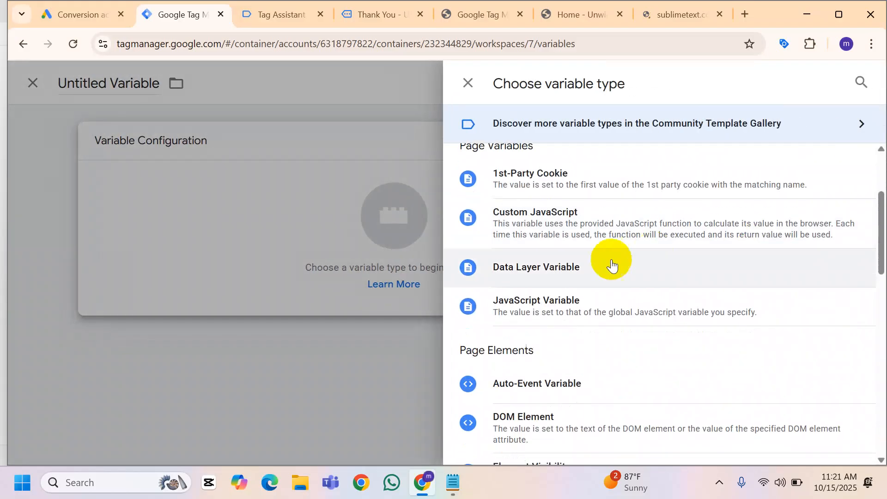
{"action": "left_click", "coordinate": [533, 264]}
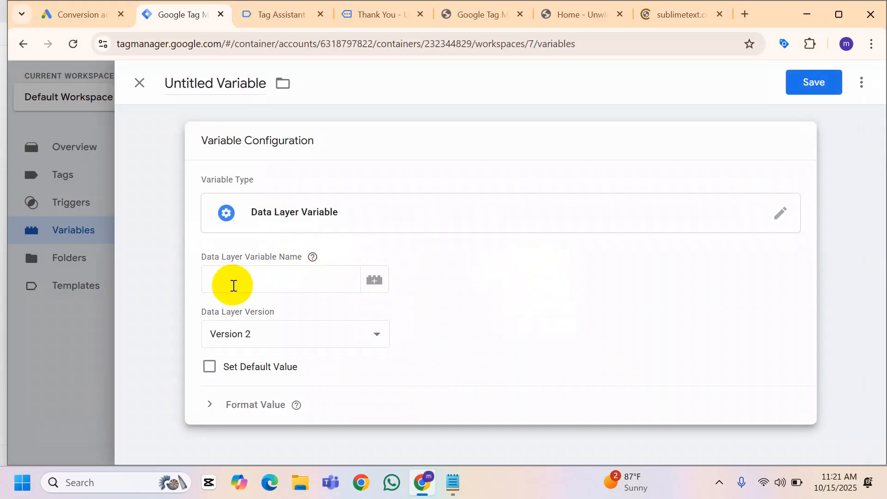
Set the data layer variable name to ecommerce.currency, using the copied ecommerce and currency entries from the clipboard history
{"action": "left_click", "coordinate": [233, 286]}
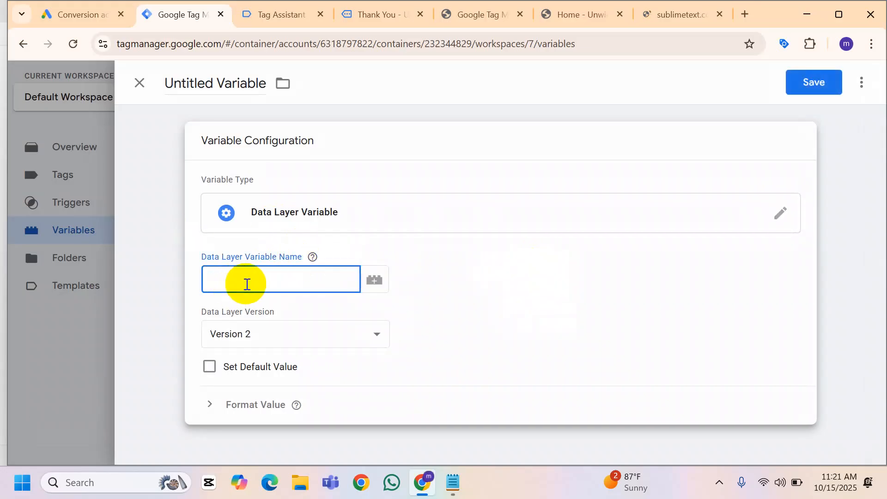
{"action": "key", "text": "super+v"}
{"action": "scroll", "coordinate": [276, 332], "scroll_direction": "down", "scroll_amount": 2}
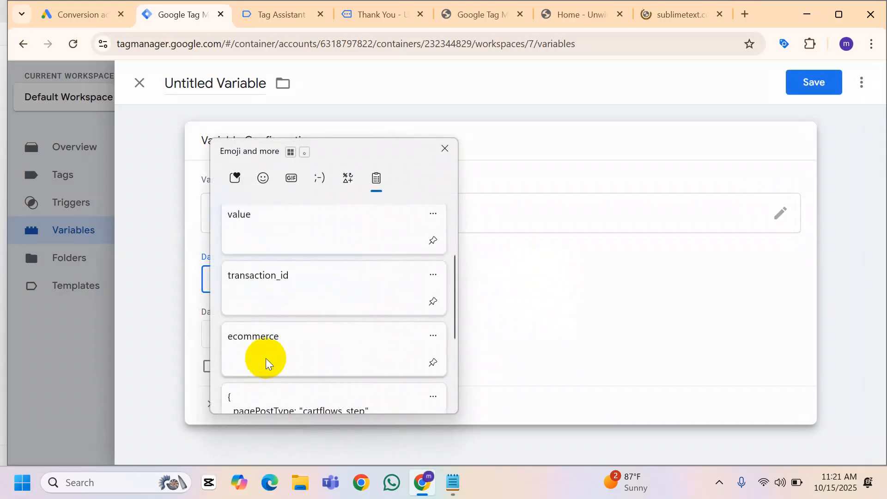
{"action": "left_click", "coordinate": [274, 350]}
{"action": "type", "text": "."}
{"action": "key", "text": "super+v"}
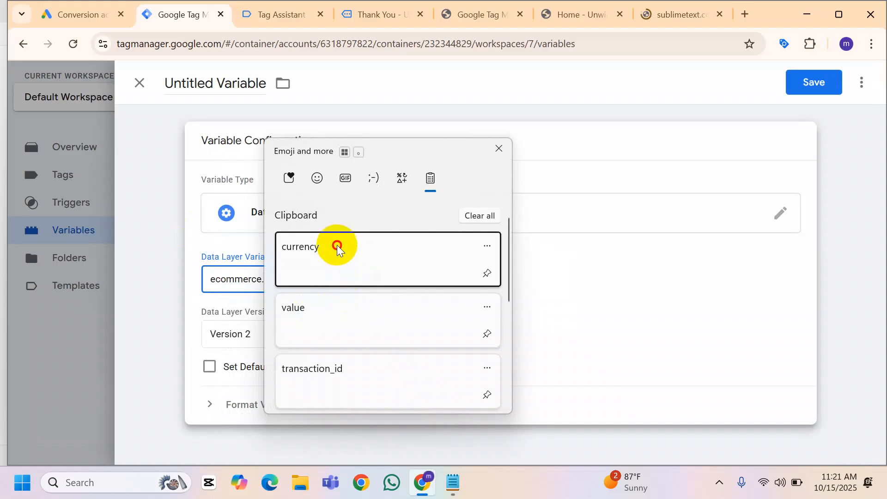
{"action": "left_click", "coordinate": [346, 270]}
Title the ecommerce.currency variable "DLV - Currency - Variable" and save it
{"action": "double_click", "coordinate": [214, 87]}
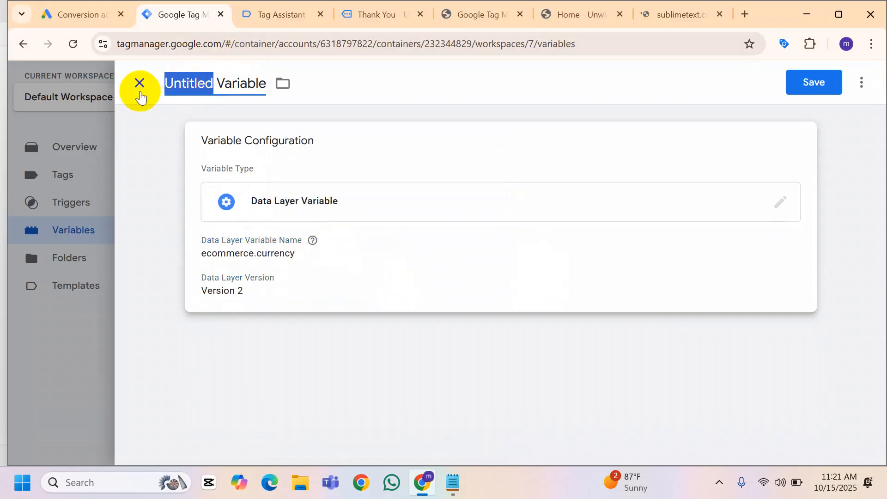
{"action": "type", "text": "DLV"}
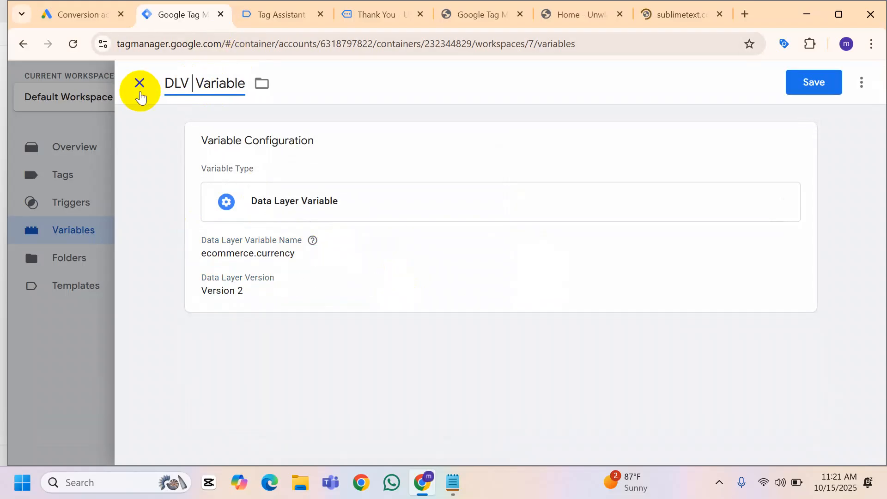
{"action": "type", "text": " - "}
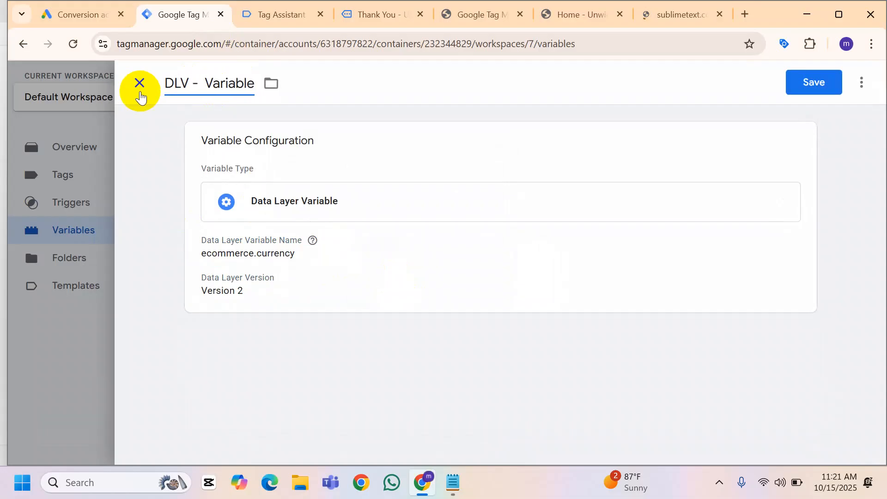
{"action": "type", "text": "Curren"}
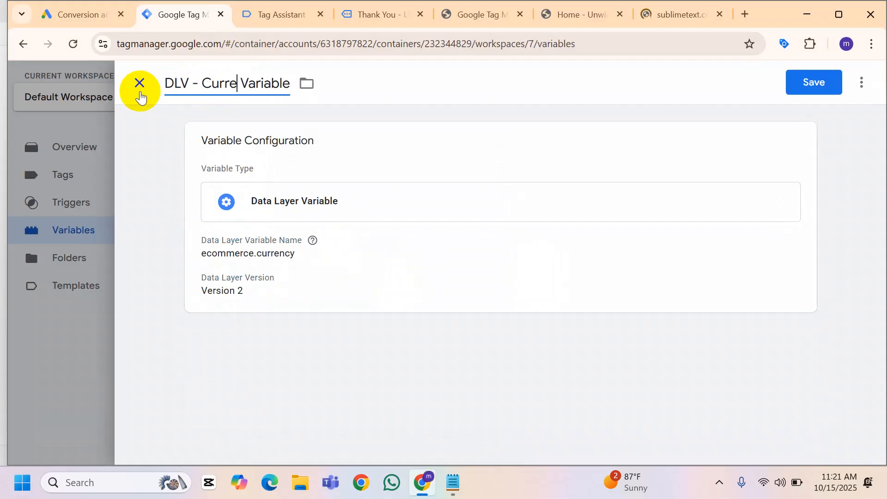
{"action": "type", "text": "cy "}
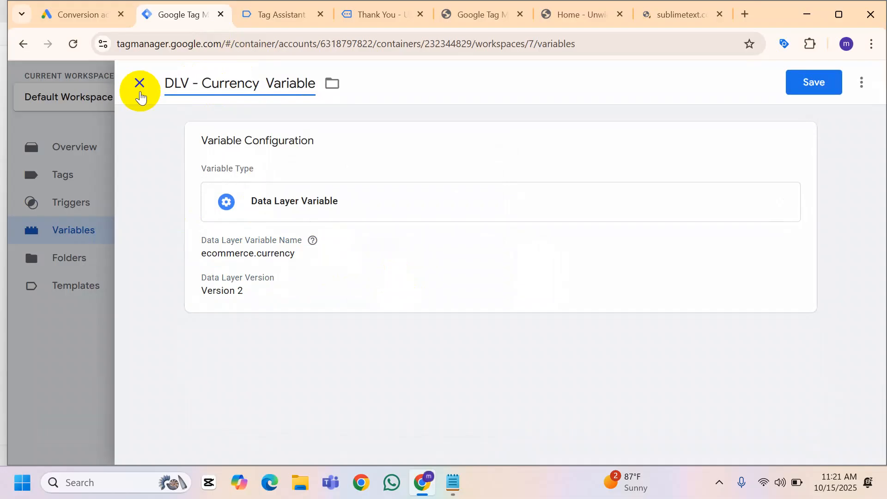
{"action": "type", "text": "-"}
{"action": "left_click", "coordinate": [818, 83]}
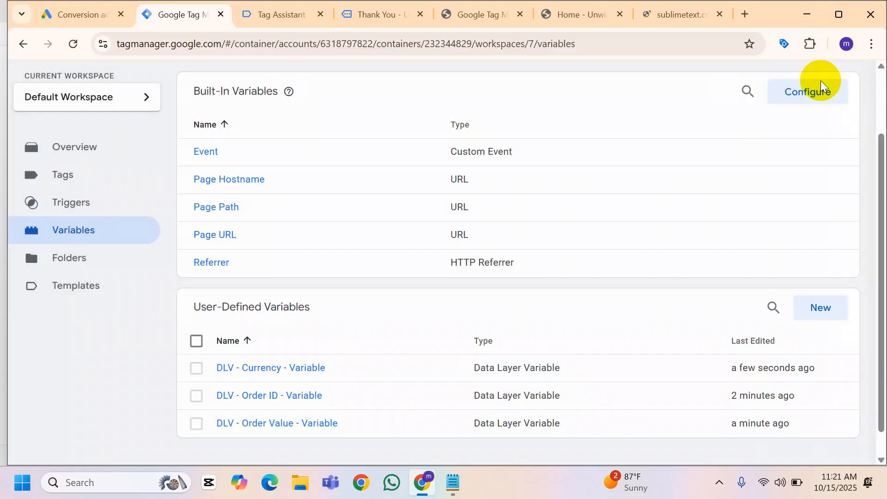
{"action": "scroll", "coordinate": [224, 388], "scroll_direction": "down", "scroll_amount": 1}
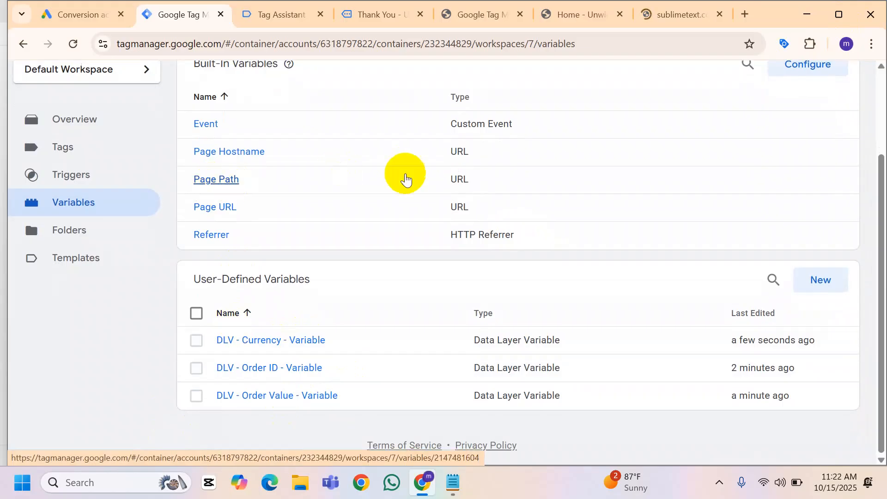
Open the triggers list, check the Thank You page's data layer values in Tag Assistant, and return to Tag Manager
{"action": "left_click", "coordinate": [71, 174]}
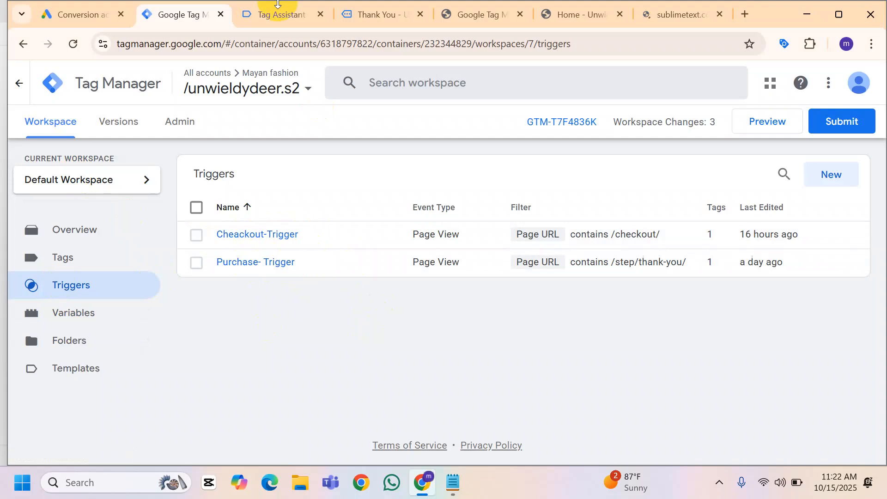
{"action": "left_click", "coordinate": [282, 18]}
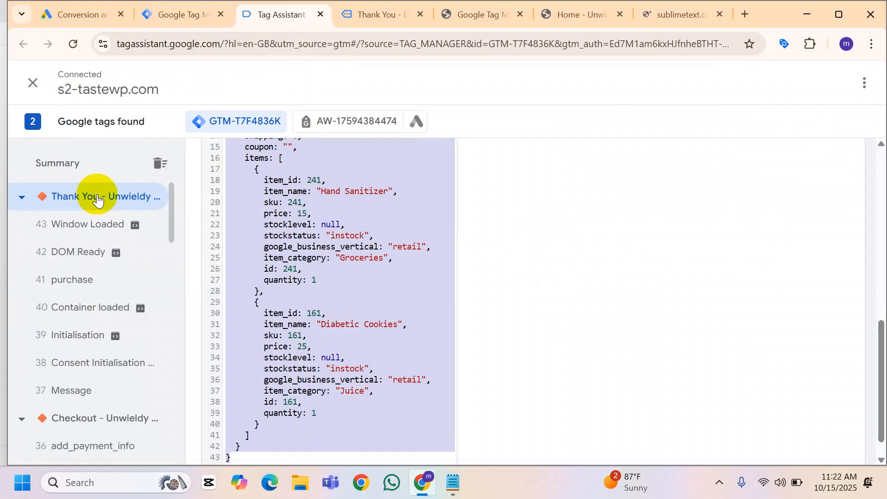
{"action": "scroll", "coordinate": [364, 219], "scroll_direction": "up", "scroll_amount": 1}
{"action": "scroll", "coordinate": [364, 219], "scroll_direction": "up", "scroll_amount": 5}
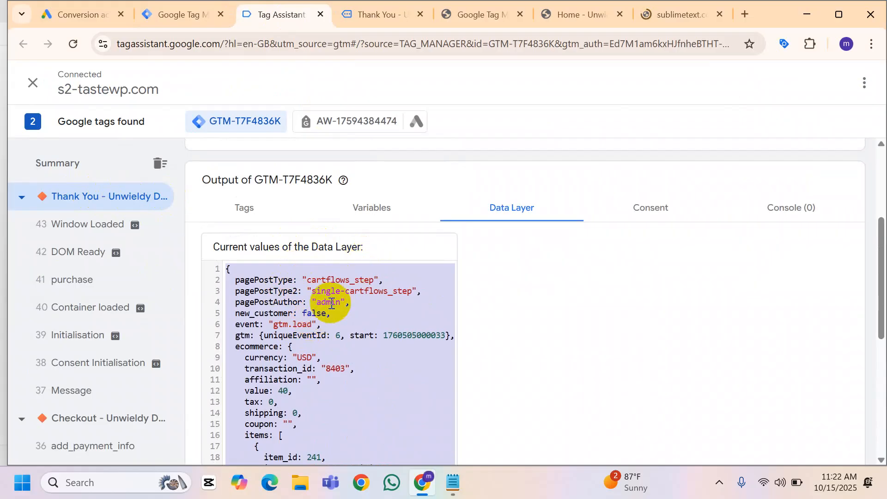
{"action": "left_click", "coordinate": [167, 13]}
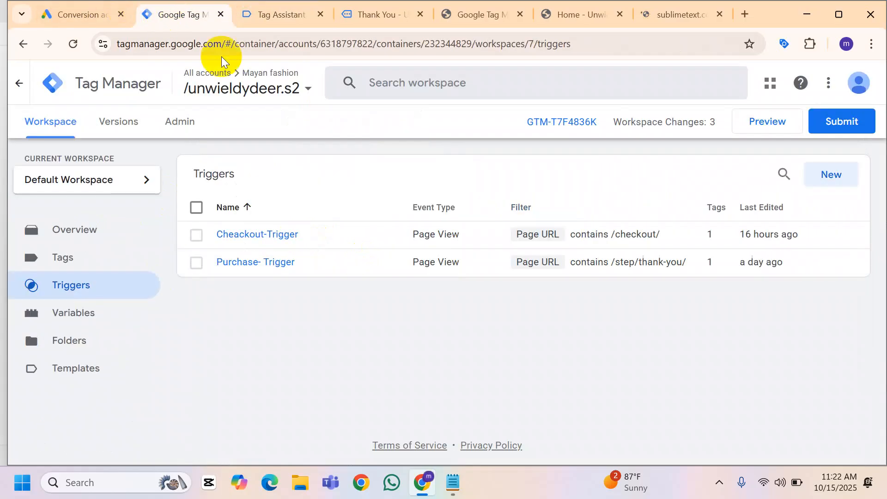
Review the firing conditions of the existing Purchase- Trigger and close it without changes
{"action": "left_click", "coordinate": [280, 263]}
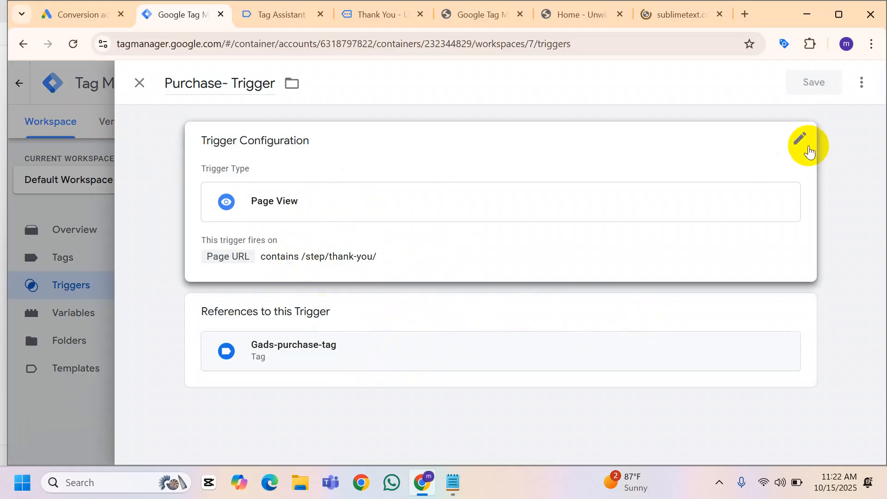
{"action": "left_click", "coordinate": [800, 141]}
{"action": "scroll", "coordinate": [495, 258], "scroll_direction": "down", "scroll_amount": 1}
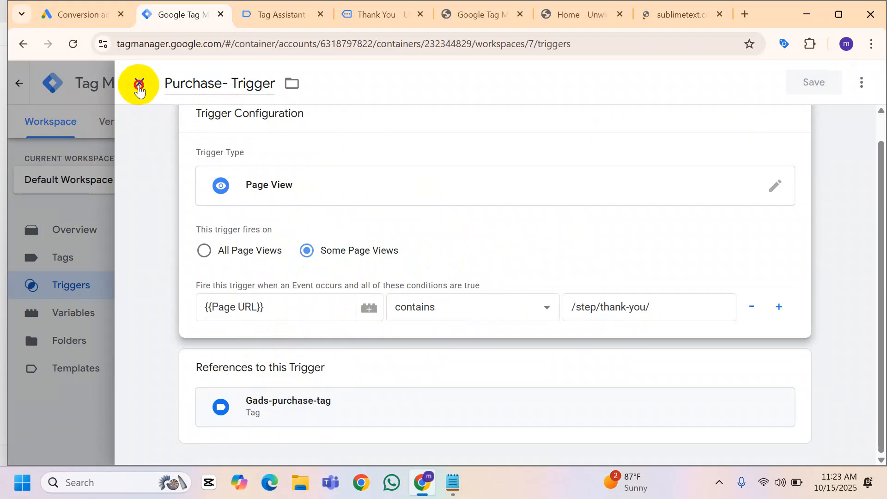
{"action": "left_click", "coordinate": [139, 83]}
Create a new trigger of the Custom Event type
{"action": "left_click", "coordinate": [831, 176]}
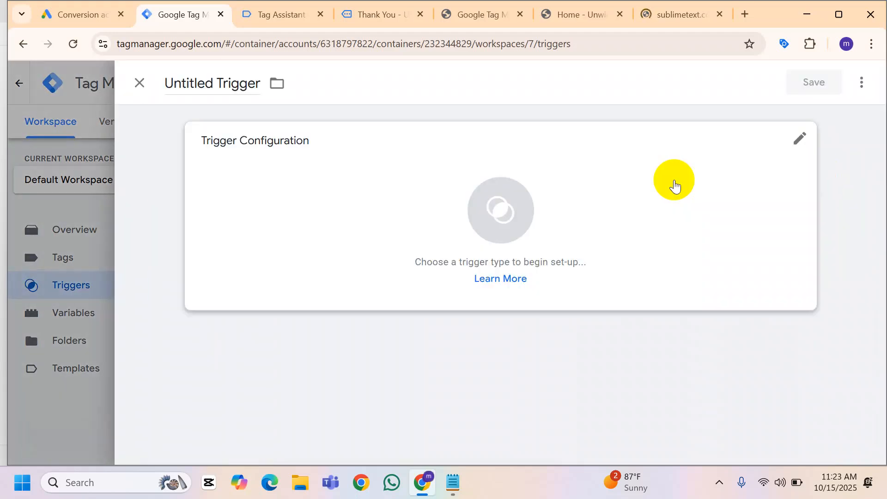
{"action": "left_click", "coordinate": [374, 238]}
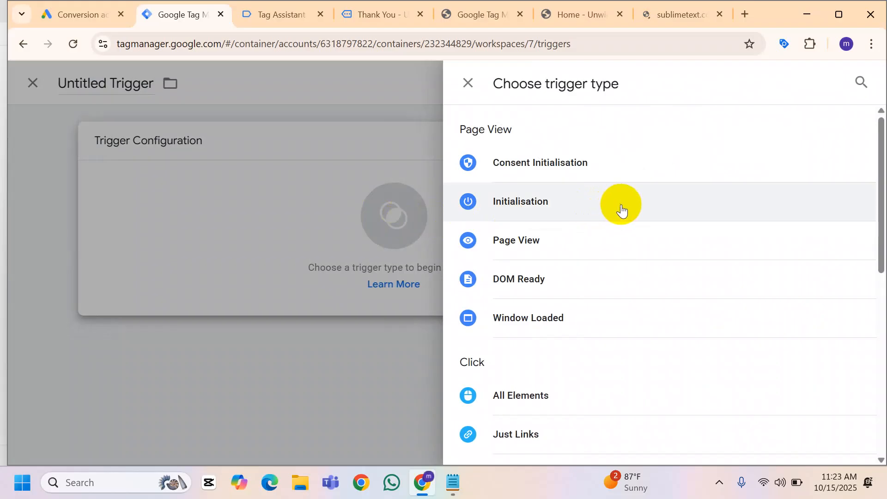
{"action": "scroll", "coordinate": [622, 207], "scroll_direction": "down", "scroll_amount": 3}
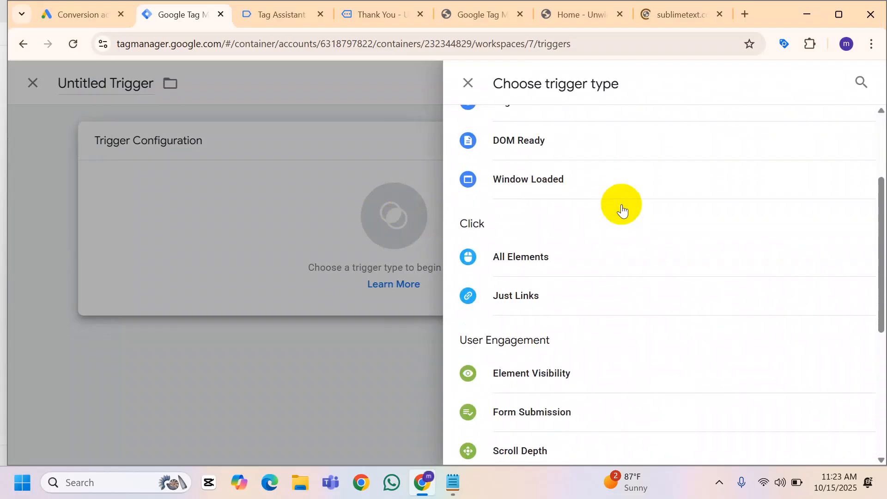
{"action": "scroll", "coordinate": [622, 207], "scroll_direction": "down", "scroll_amount": 3}
{"action": "scroll", "coordinate": [622, 207], "scroll_direction": "down", "scroll_amount": 3}
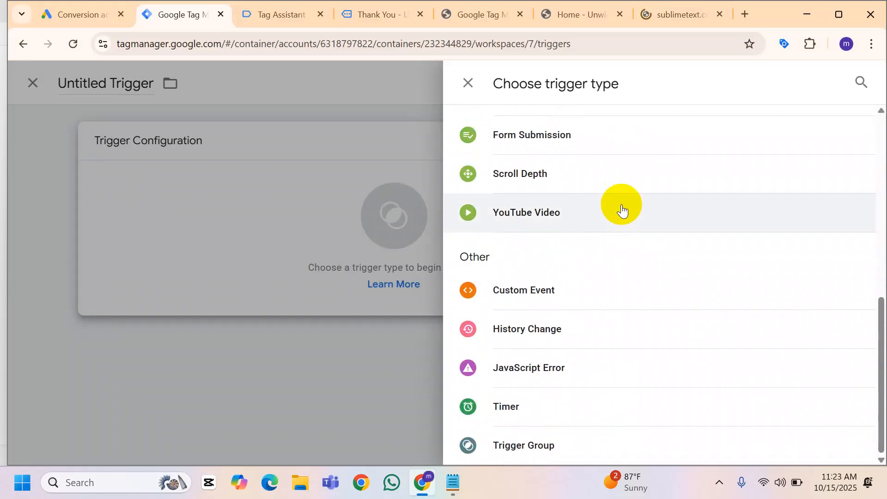
{"action": "left_click", "coordinate": [545, 291]}
{"action": "left_click", "coordinate": [252, 274]}
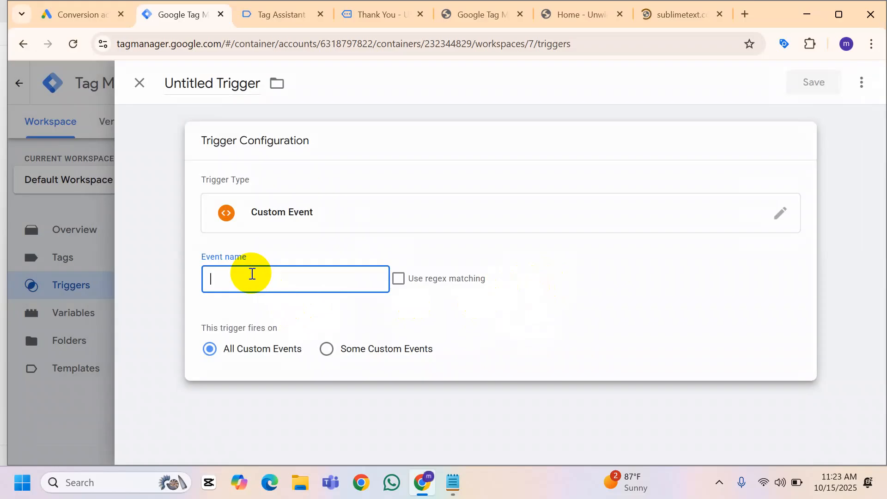
{"action": "type", "text": "\""}
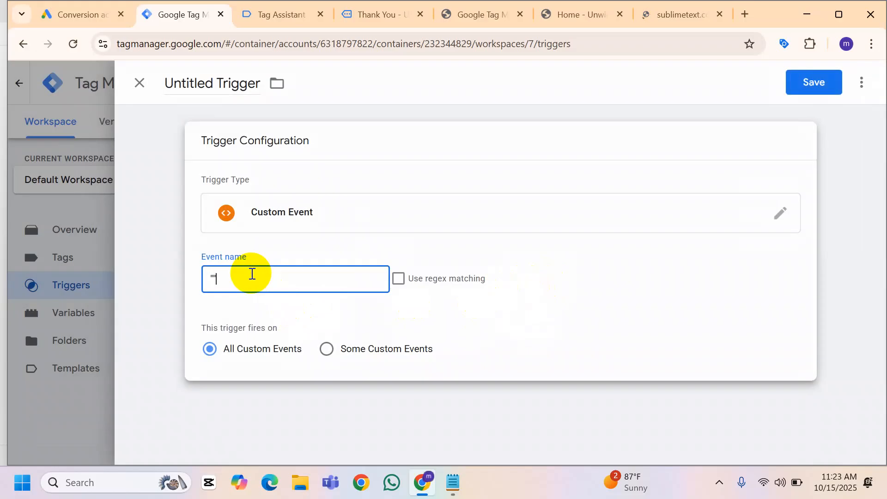
{"action": "key", "text": "BackSpace"}
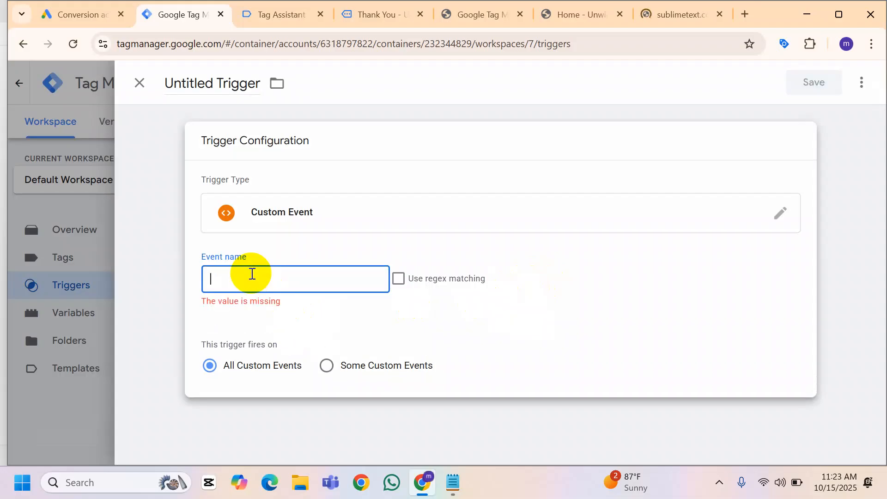
{"action": "type", "text": "\""}
{"action": "key", "text": "BackSpace"}
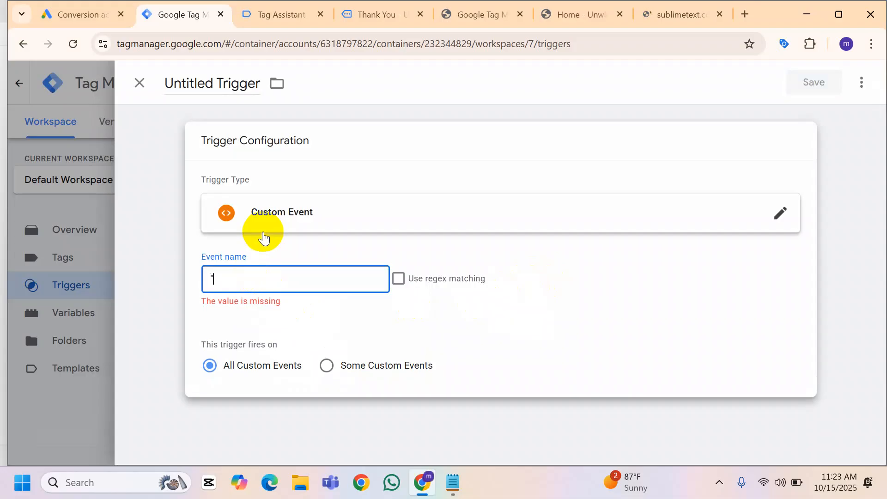
{"action": "key", "text": "BackSpace"}
{"action": "type", "text": "\""}
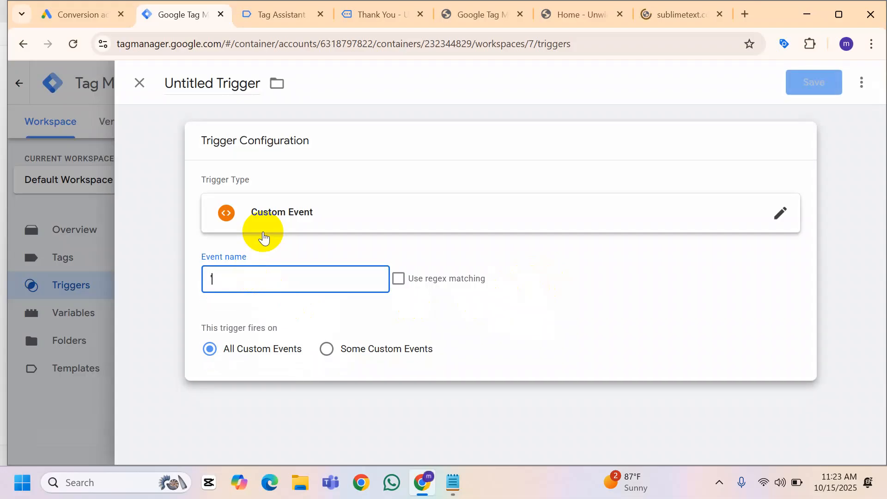
{"action": "key", "text": "BackSpace"}
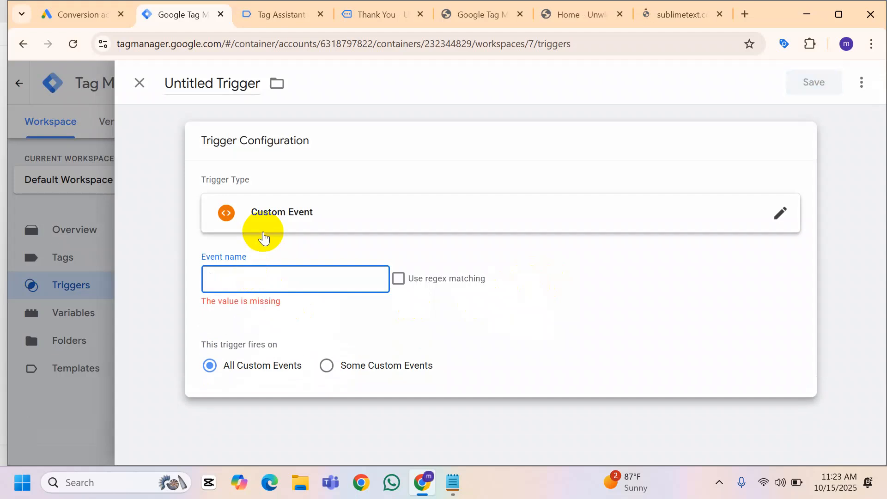
{"action": "type", "text": "\""}
{"action": "key", "text": "BackSpace"}
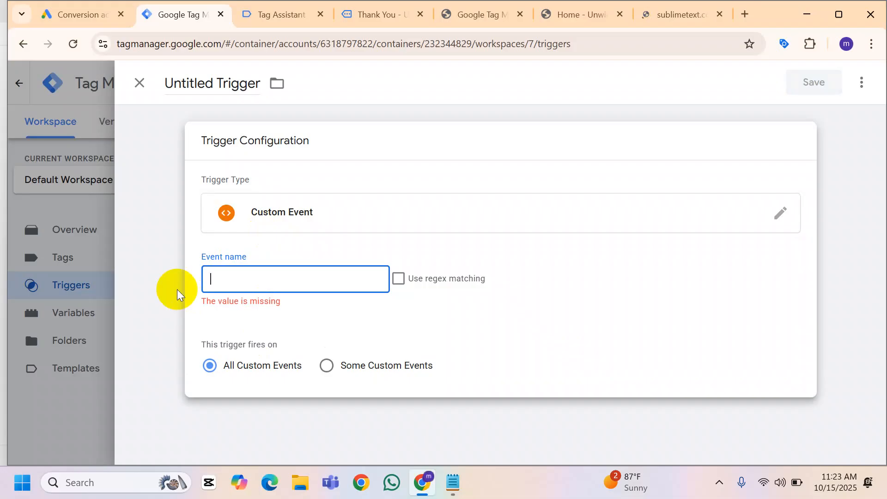
{"action": "type", "text": "\""}
{"action": "key", "text": "BackSpace"}
Open the On-Screen Keyboard and move it clear of the trigger's Event name field
{"action": "key", "text": "super"}
{"action": "type", "text": "o"}
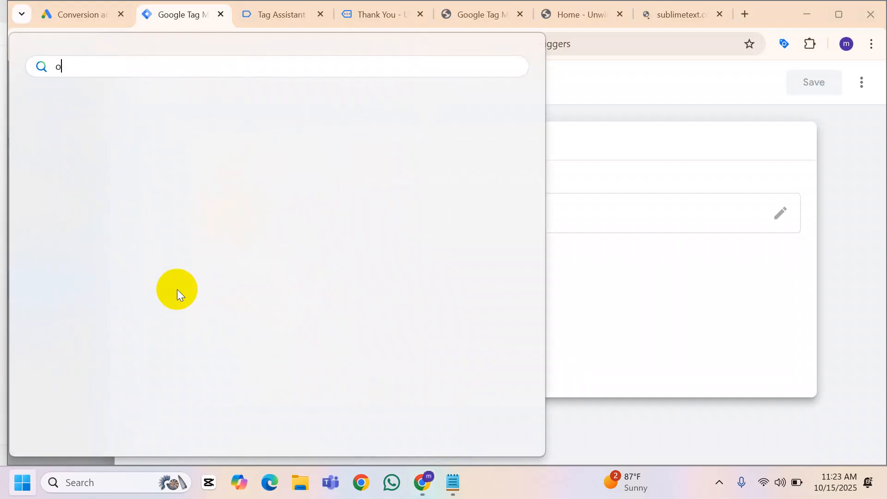
{"action": "type", "text": "ns"}
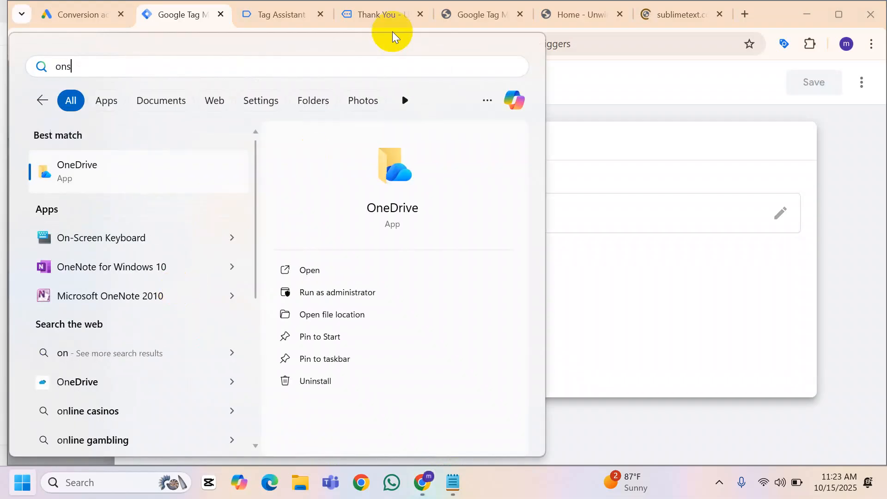
{"action": "type", "text": "c"}
{"action": "left_click", "coordinate": [134, 184]}
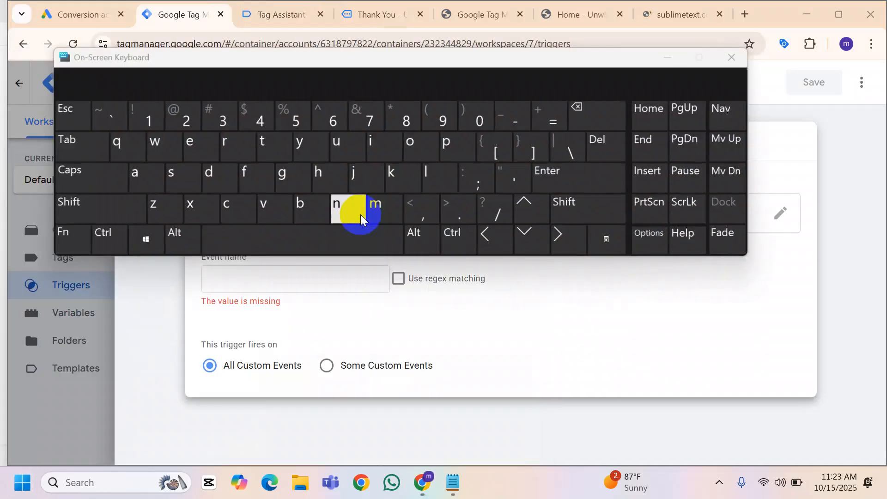
{"action": "left_click_drag", "start_coordinate": [389, 65], "coordinate": [384, 17]}
Try to reference a variable in the trigger's event name by entering {{d, and minimise the On-Screen Keyboard
{"action": "left_click", "coordinate": [258, 277]}
{"action": "left_click", "coordinate": [530, 156]}
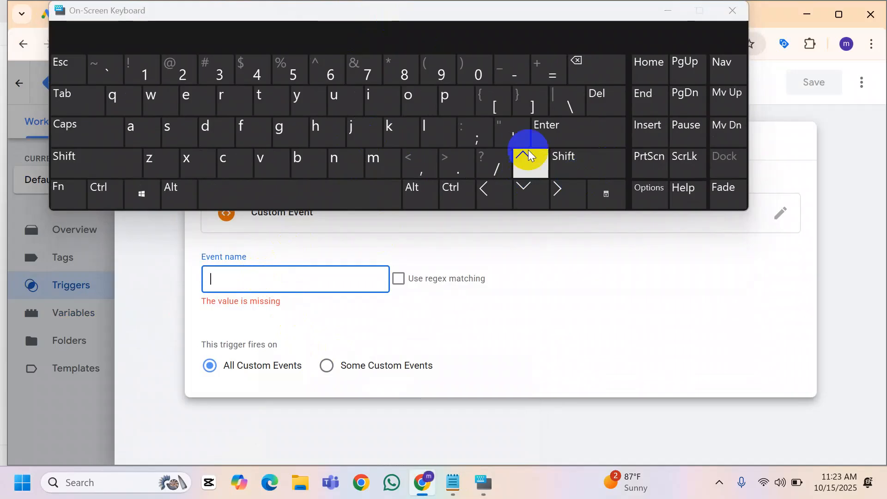
{"action": "left_click", "coordinate": [539, 193]}
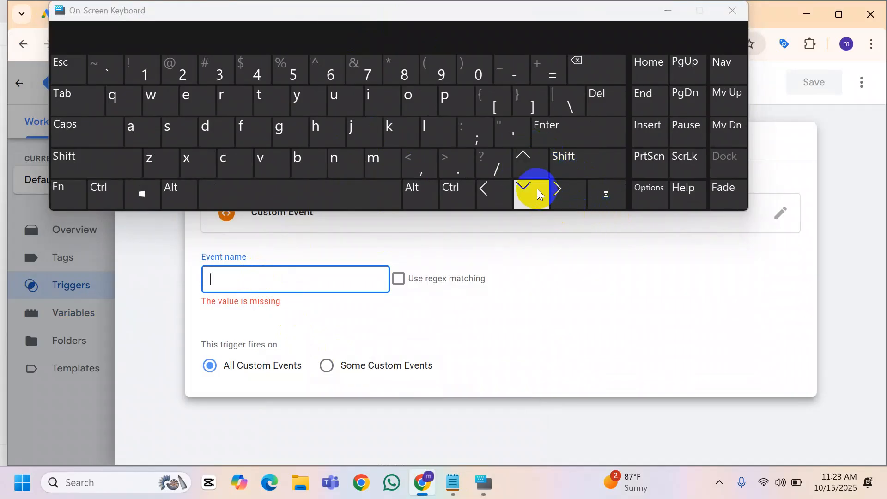
{"action": "left_click", "coordinate": [495, 99], "text": "shift"}
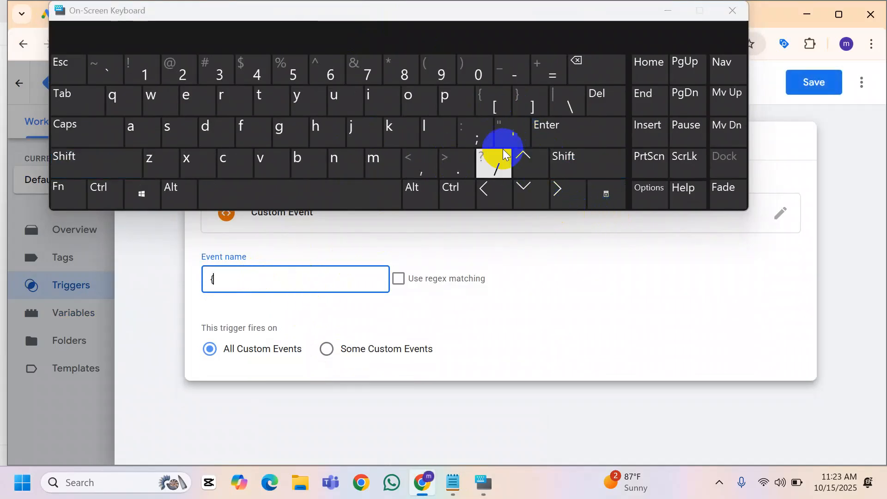
{"action": "left_click", "coordinate": [493, 99], "text": "shift"}
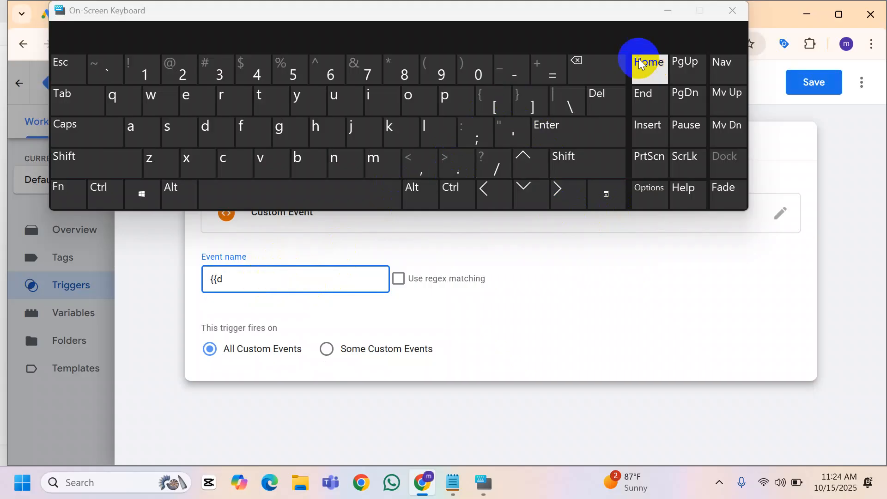
{"action": "left_click", "coordinate": [667, 11]}
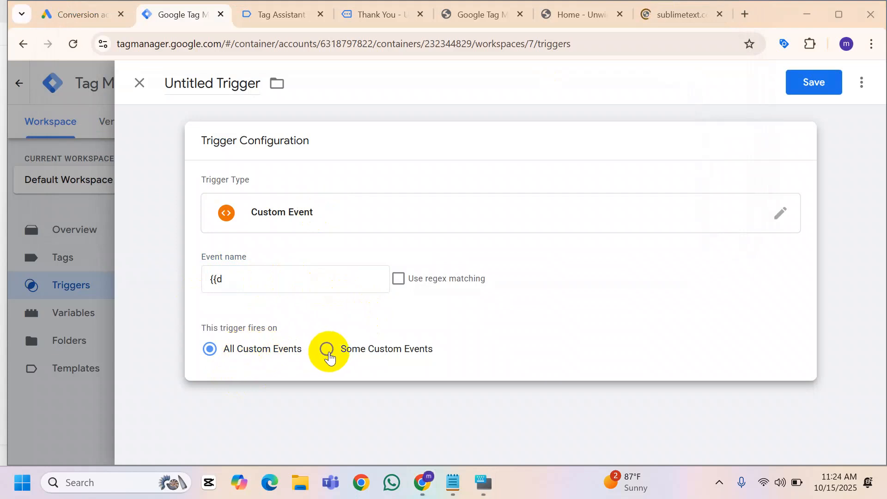
Try {{DLV as the trigger's event name, and clear the field again
{"action": "left_click", "coordinate": [269, 282]}
{"action": "left_click", "coordinate": [264, 279]}
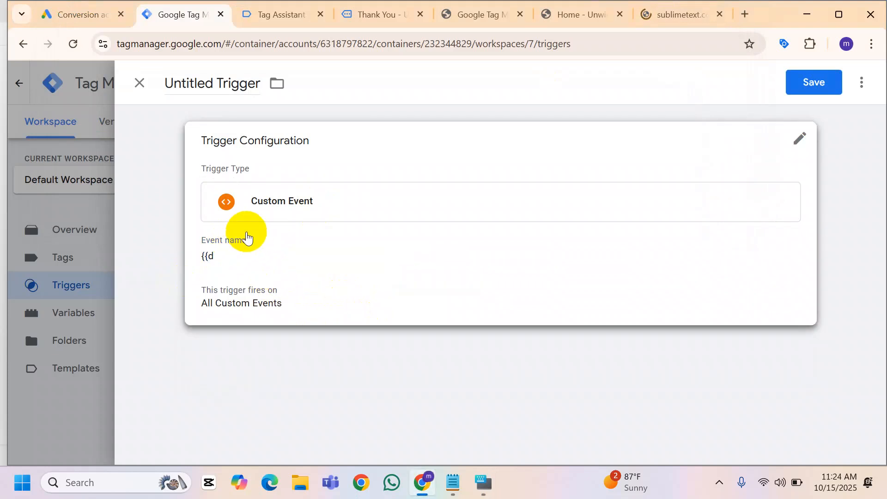
{"action": "left_click", "coordinate": [246, 250]}
{"action": "left_click", "coordinate": [253, 277]}
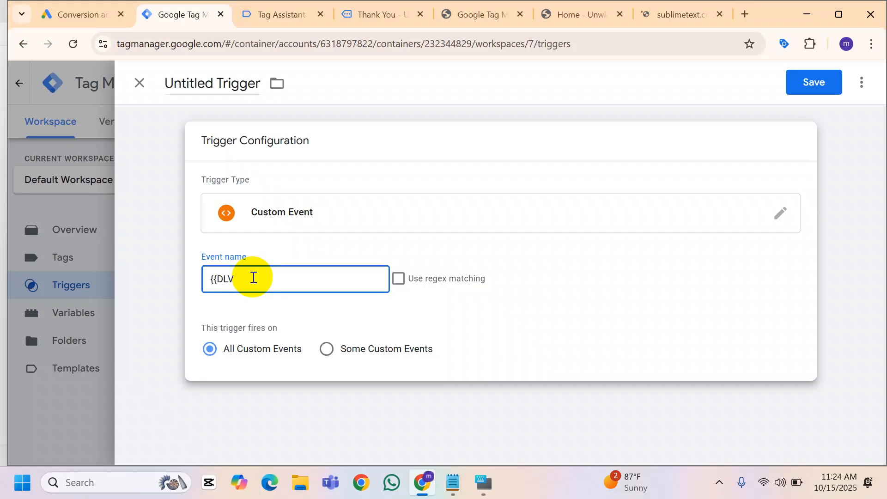
{"action": "left_click_drag", "start_coordinate": [298, 282], "coordinate": [206, 279]}
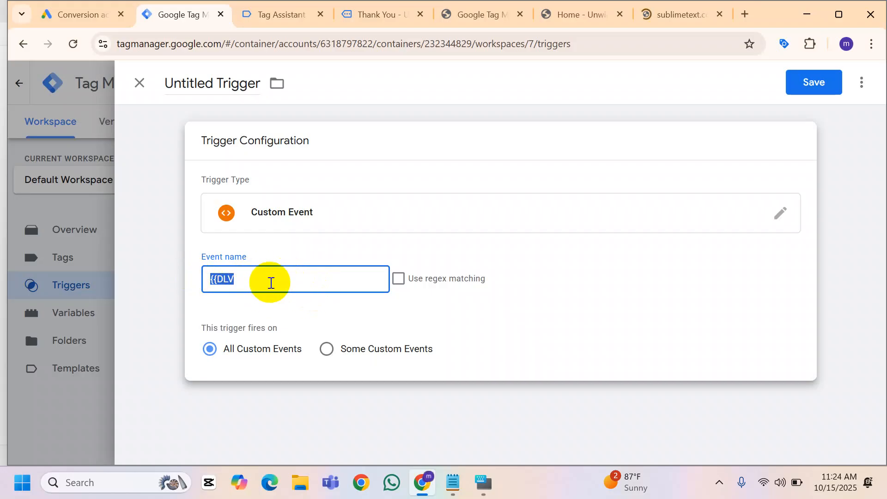
{"action": "key", "text": "BackSpace"}
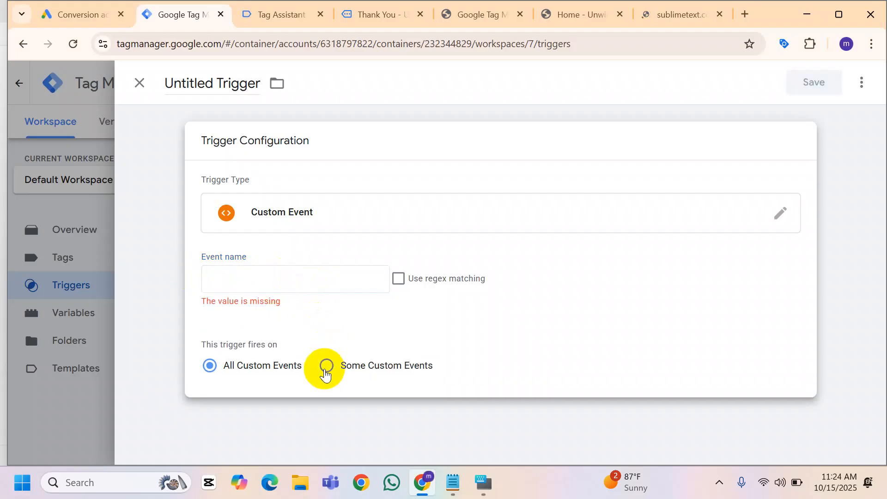
Try limiting the trigger to some custom events with the condition {{DLV - Order Value - Variable}} equals, and discard the unsaved trigger
{"action": "left_click", "coordinate": [326, 365]}
{"action": "left_click", "coordinate": [293, 413]}
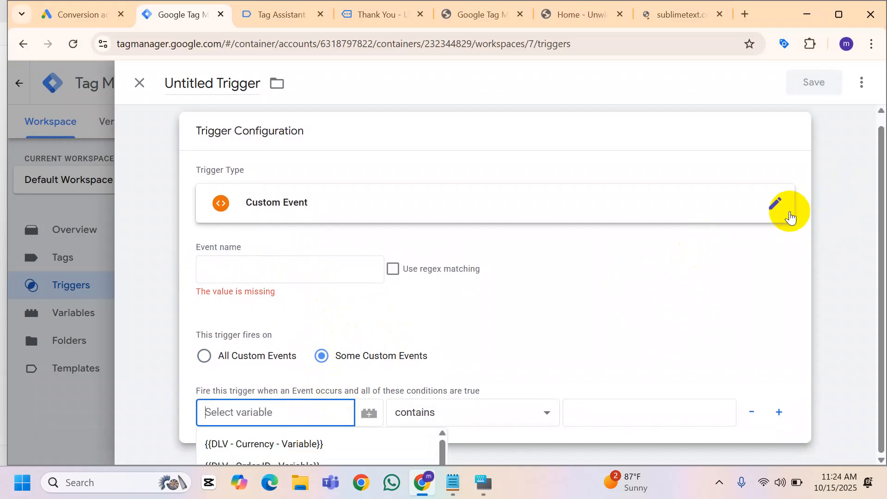
{"action": "key", "text": "ctrl+minus"}
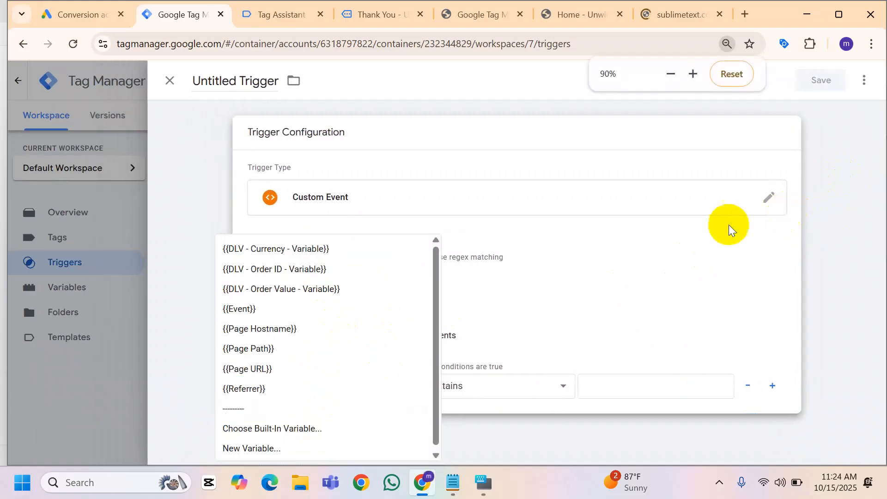
{"action": "left_click", "coordinate": [640, 268]}
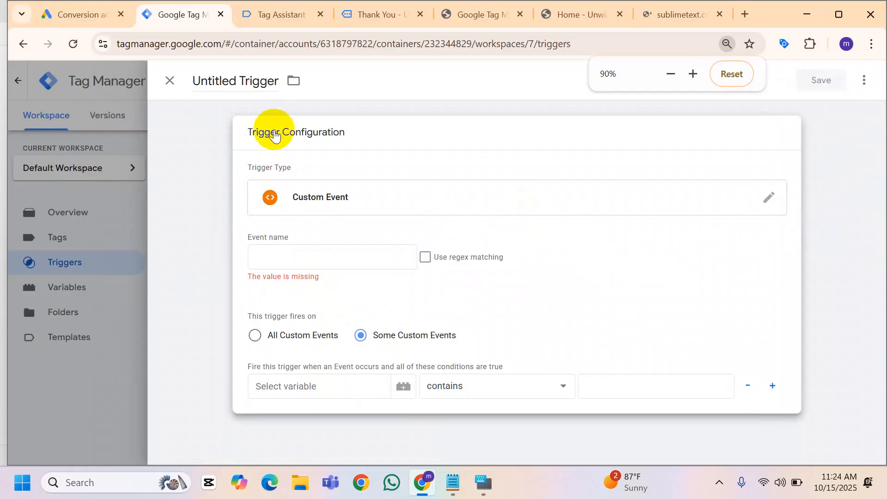
{"action": "left_click", "coordinate": [312, 395]}
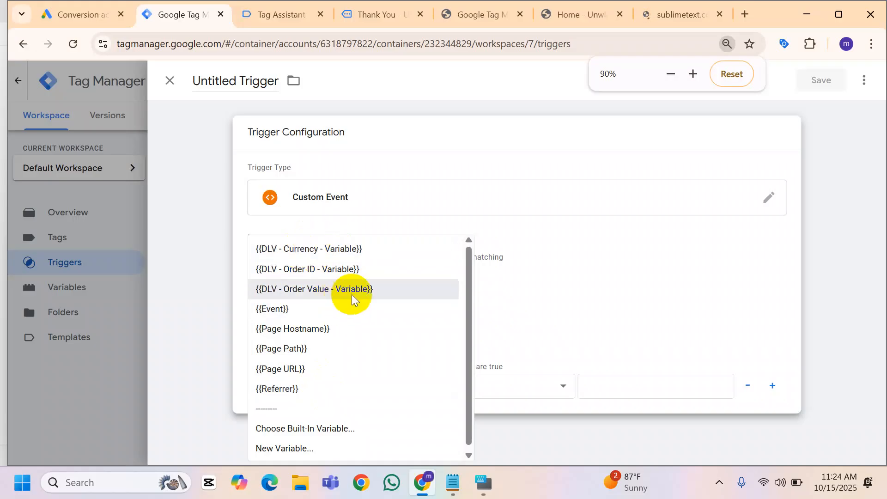
{"action": "left_click", "coordinate": [332, 290]}
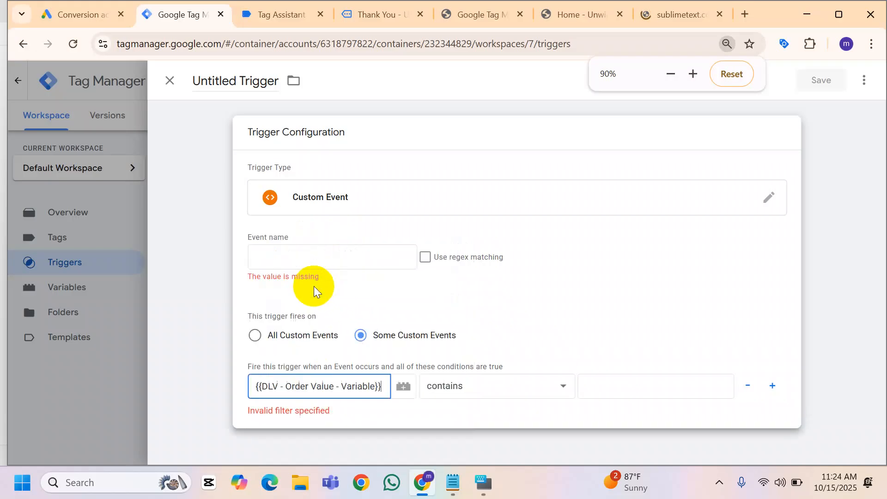
{"action": "left_click", "coordinate": [473, 391]}
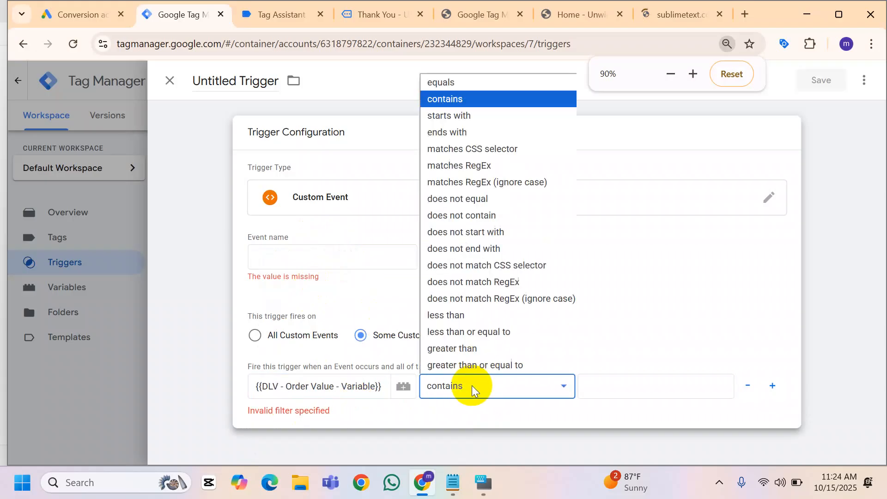
{"action": "left_click", "coordinate": [450, 88]}
{"action": "left_click", "coordinate": [610, 387]}
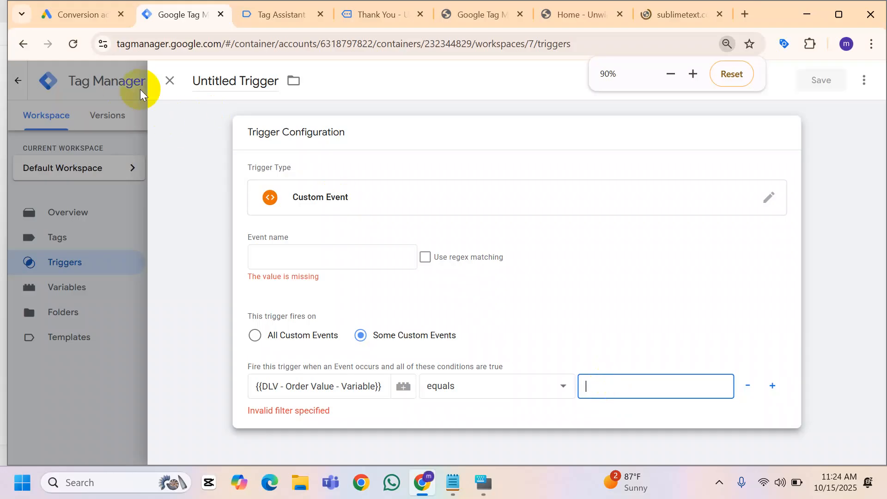
{"action": "left_click", "coordinate": [179, 94]}
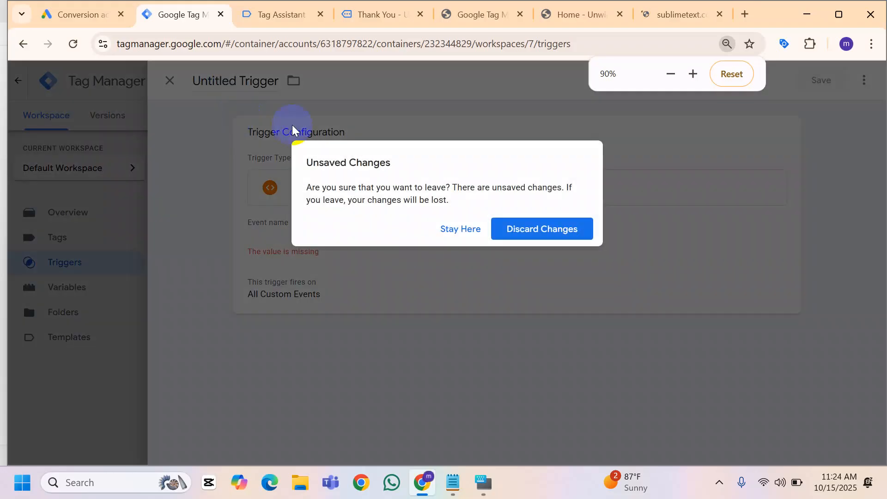
{"action": "left_click", "coordinate": [560, 231]}
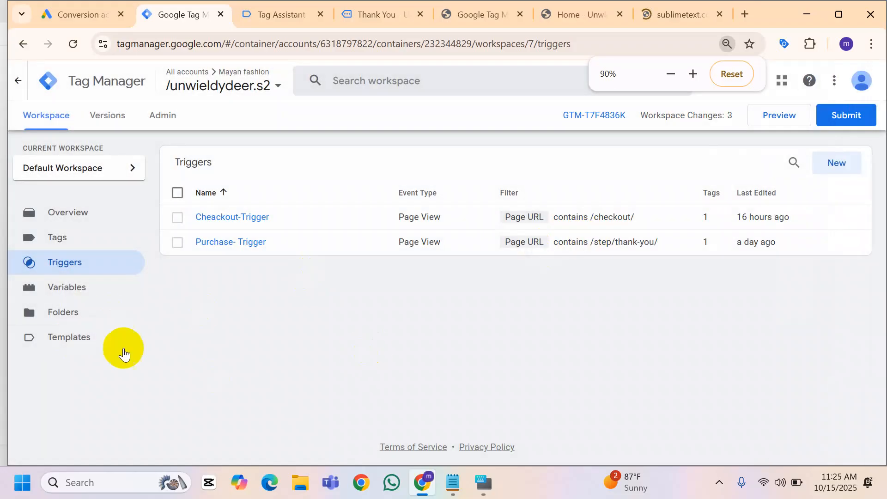
Create a new trigger of the Initialisation type
{"action": "left_click", "coordinate": [837, 165]}
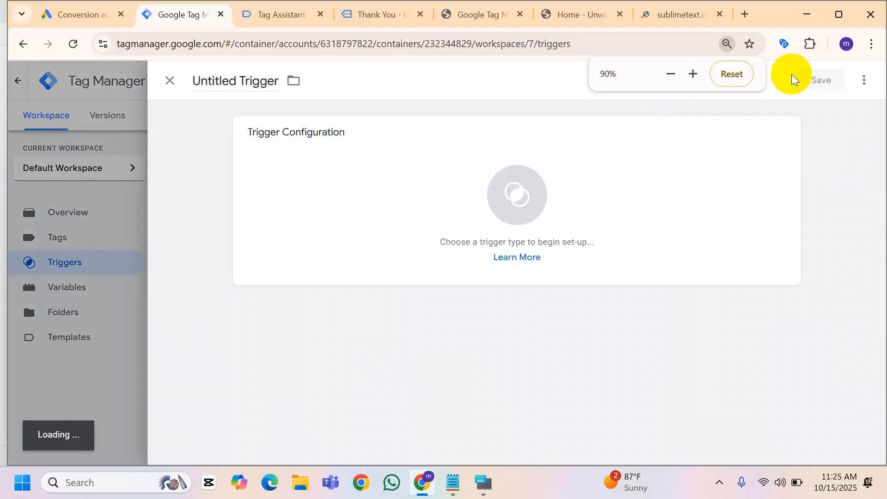
{"action": "left_click", "coordinate": [565, 208]}
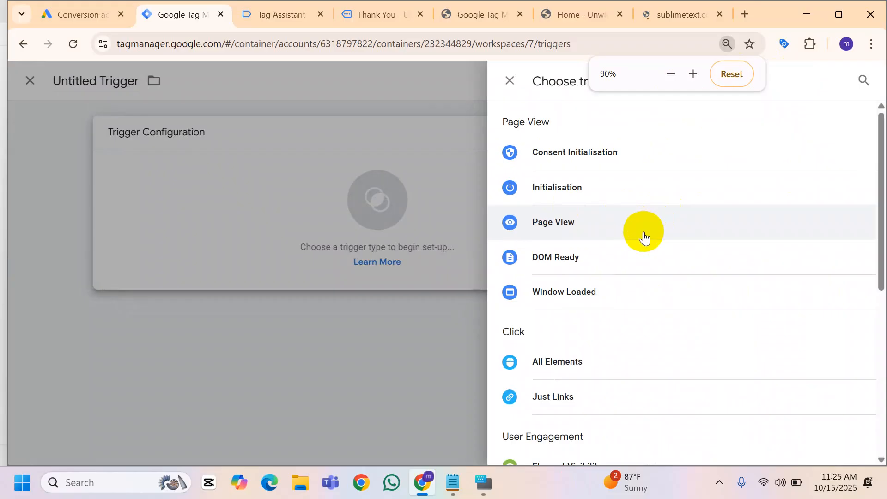
{"action": "scroll", "coordinate": [662, 241], "scroll_direction": "down", "scroll_amount": 3}
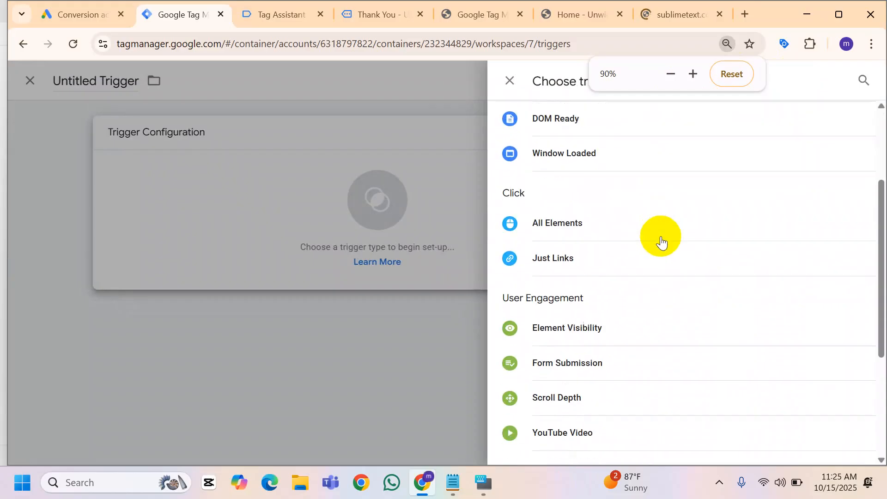
{"action": "scroll", "coordinate": [661, 242], "scroll_direction": "down", "scroll_amount": 4}
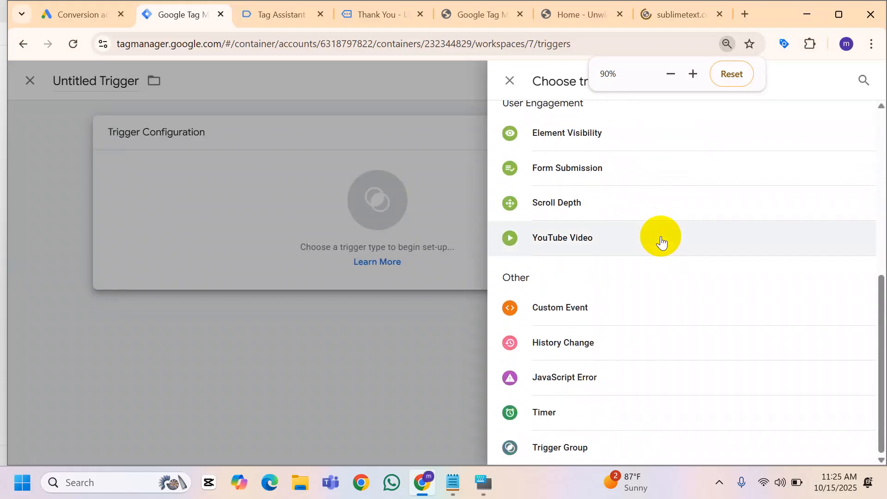
{"action": "scroll", "coordinate": [661, 241], "scroll_direction": "up", "scroll_amount": 7}
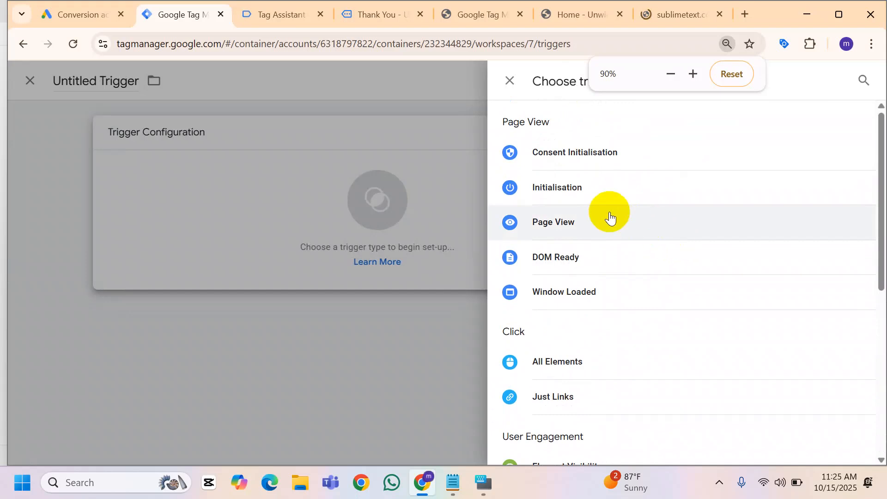
{"action": "left_click", "coordinate": [565, 185]}
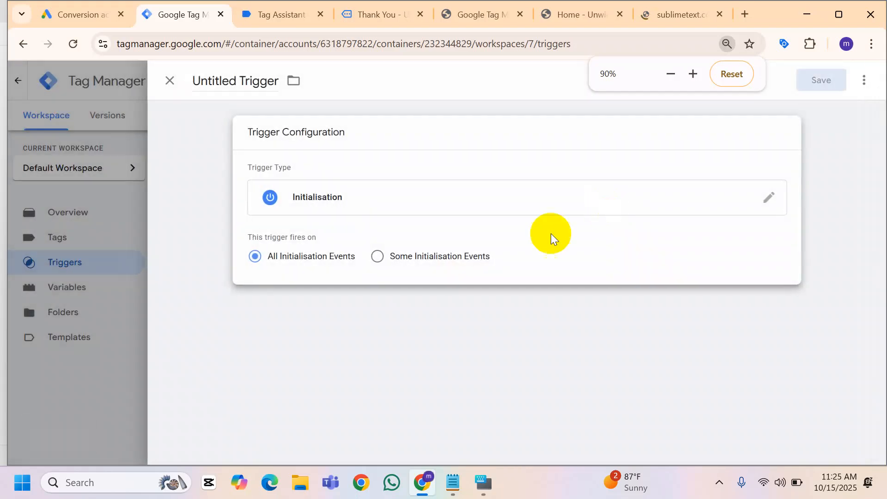
{"action": "left_click", "coordinate": [377, 257]}
{"action": "left_click", "coordinate": [498, 310]}
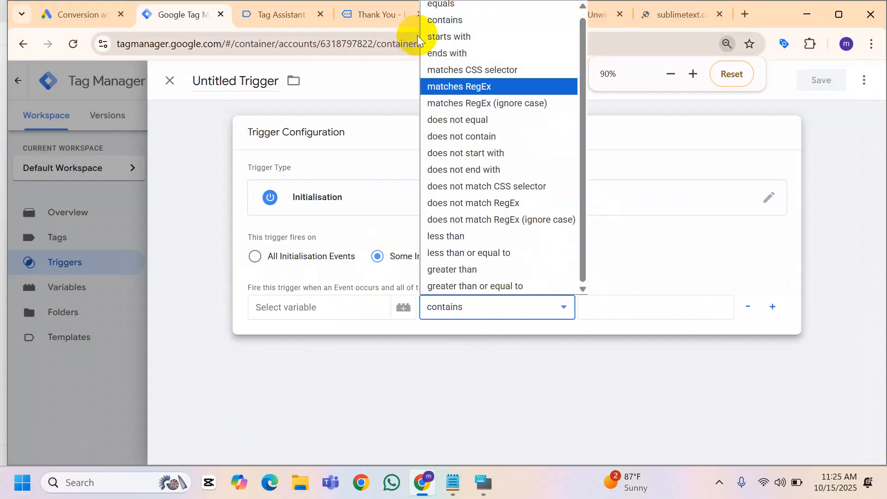
{"action": "left_click", "coordinate": [438, 8]}
{"action": "left_click", "coordinate": [342, 300]}
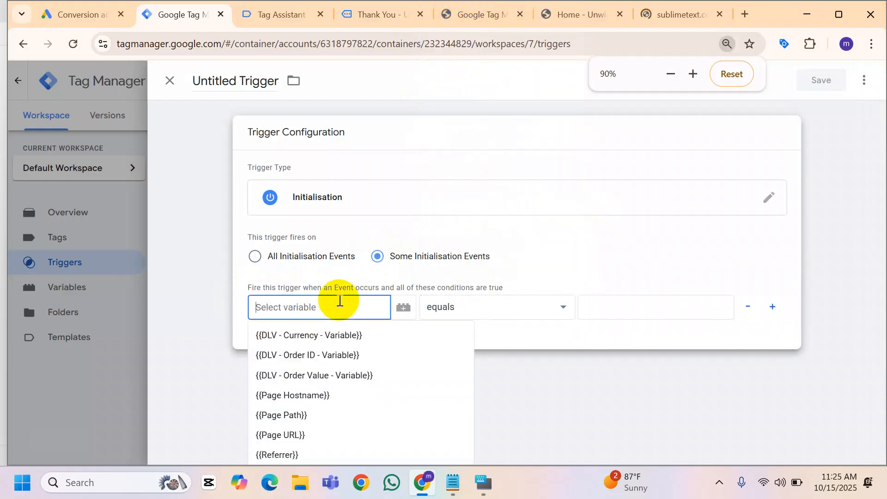
{"action": "left_click", "coordinate": [347, 374]}
{"action": "left_click", "coordinate": [596, 311]}
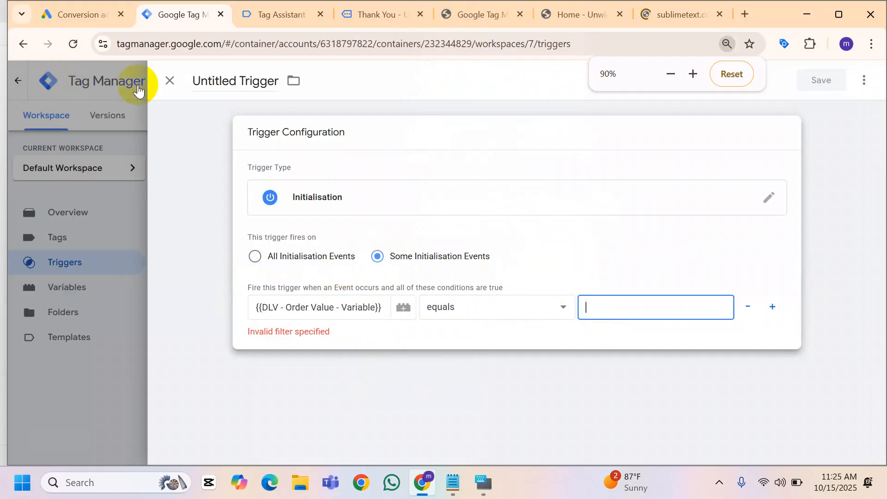
{"action": "left_click", "coordinate": [171, 81]}
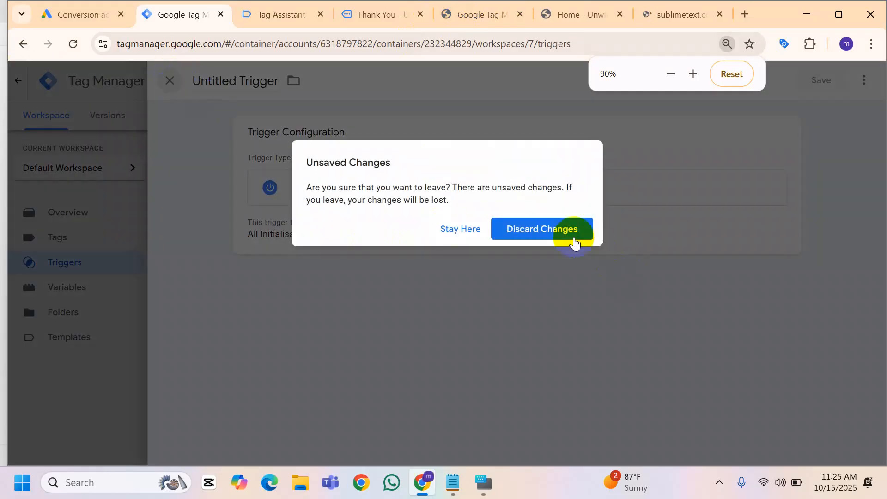
{"action": "left_click", "coordinate": [562, 233]}
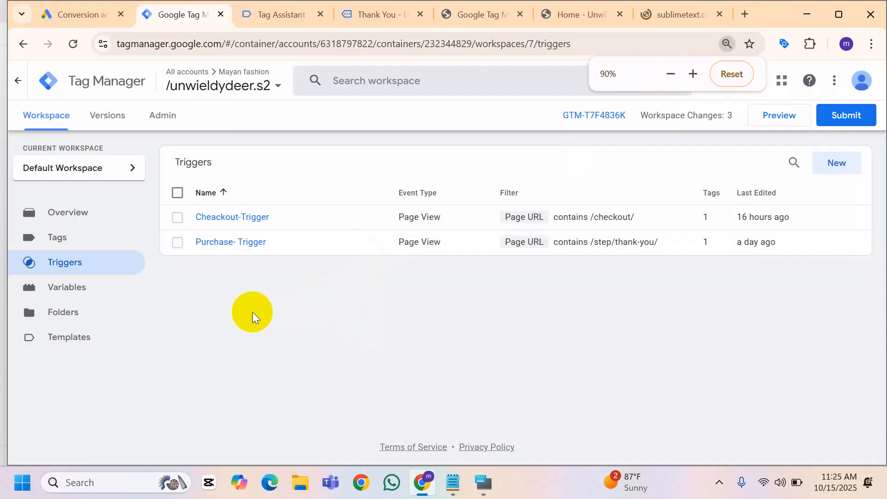
Examine the Purchase- Trigger's firing condition and the Gads-purchase-tag that references it, without changing anything
{"action": "left_click", "coordinate": [221, 243]}
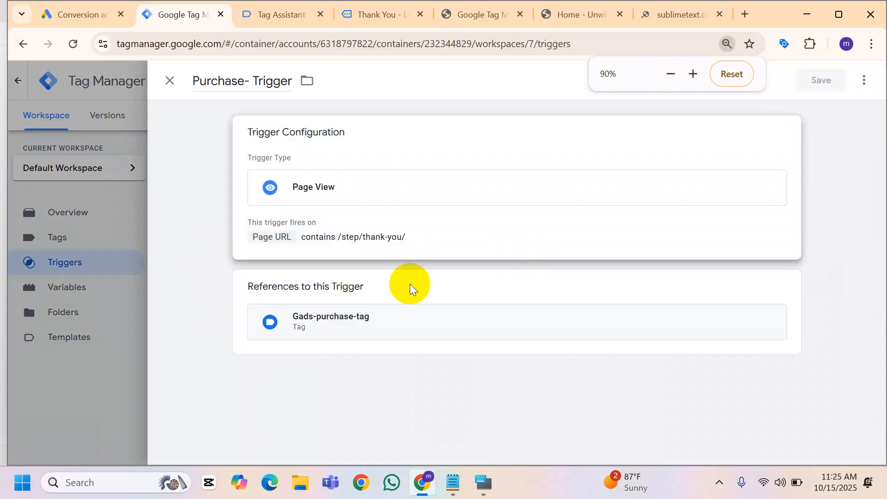
{"action": "left_click", "coordinate": [459, 324]}
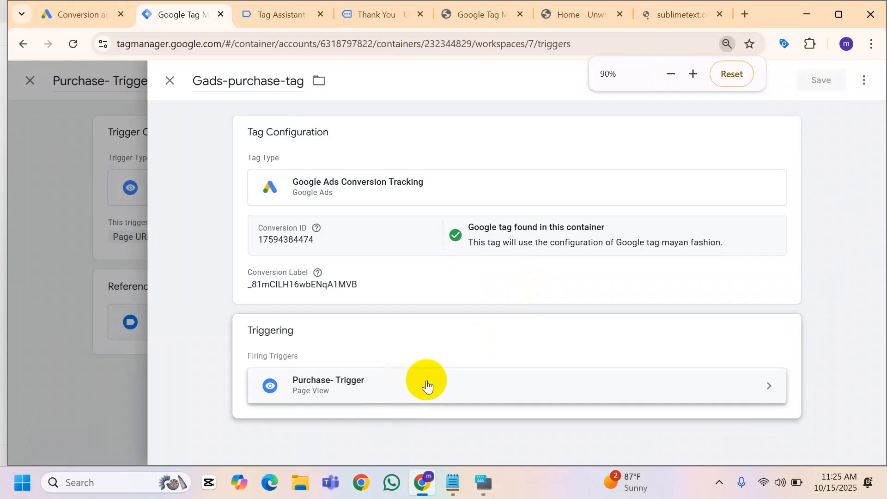
{"action": "left_click", "coordinate": [428, 383]}
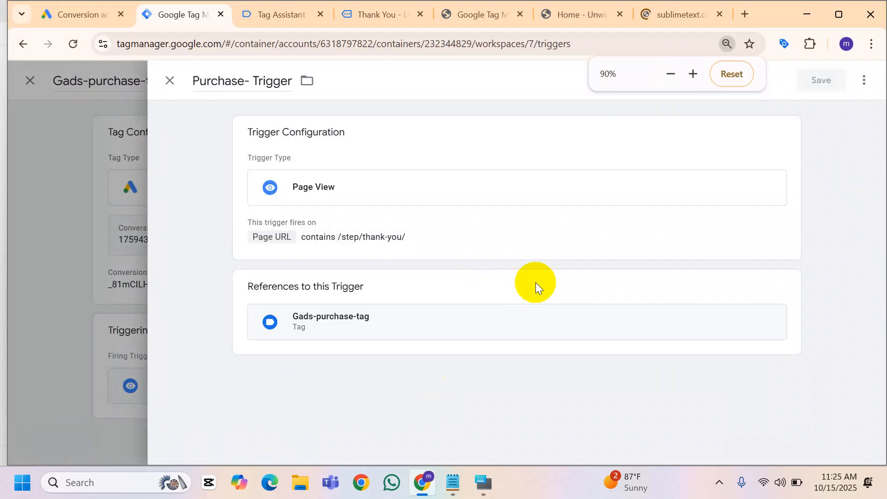
{"action": "left_click", "coordinate": [353, 241]}
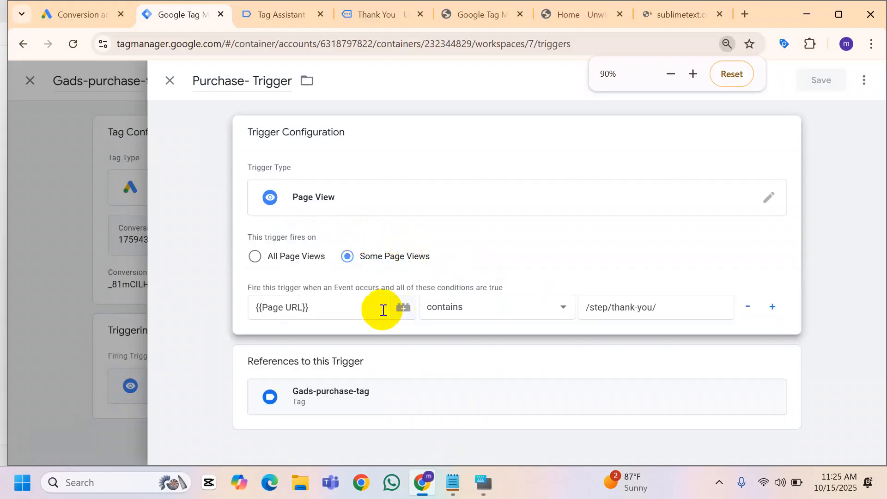
{"action": "left_click", "coordinate": [352, 308]}
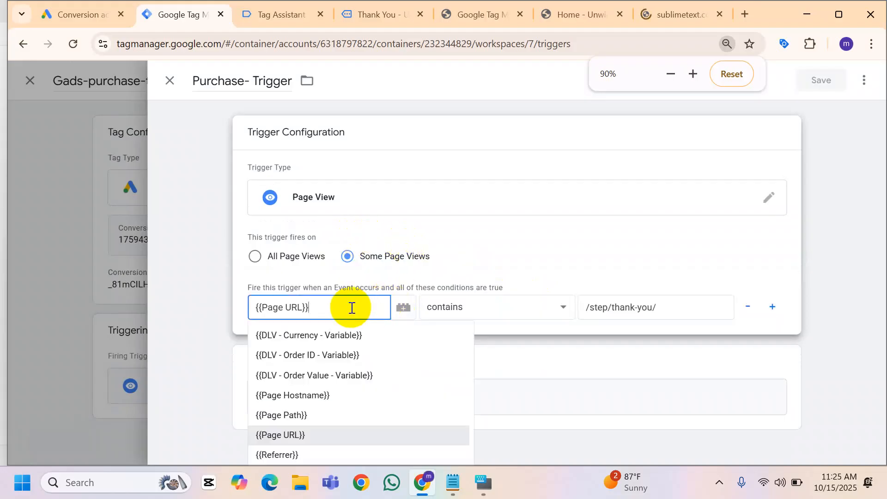
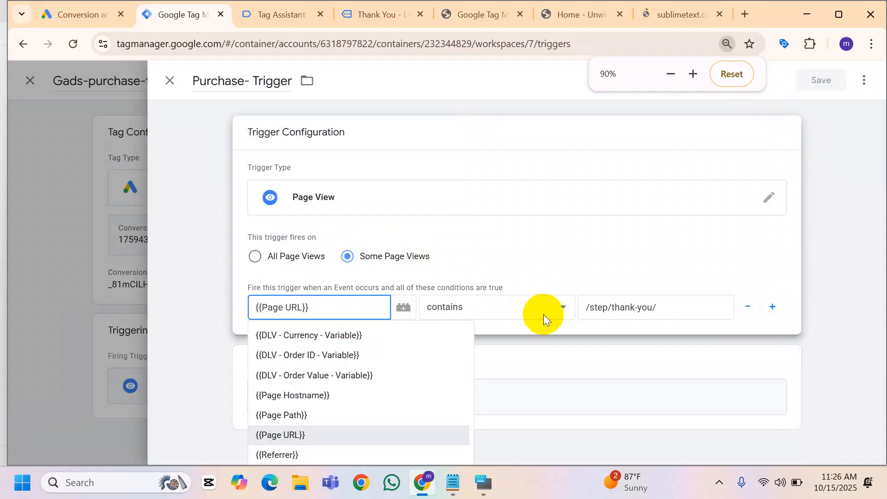
{"action": "left_click", "coordinate": [647, 307]}
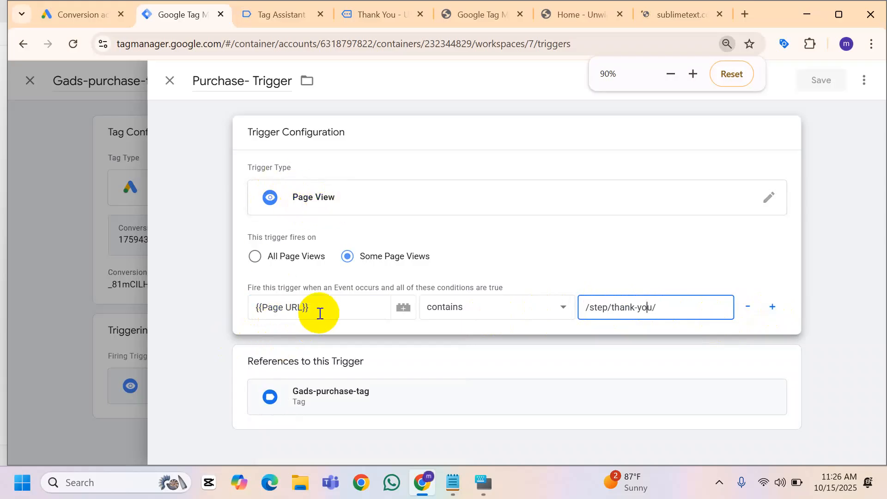
{"action": "left_click", "coordinate": [170, 81]}
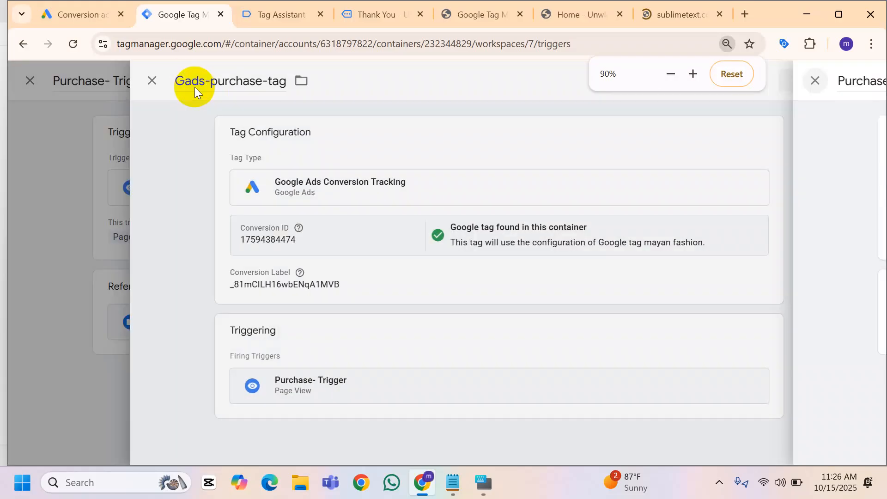
{"action": "left_click", "coordinate": [170, 81]}
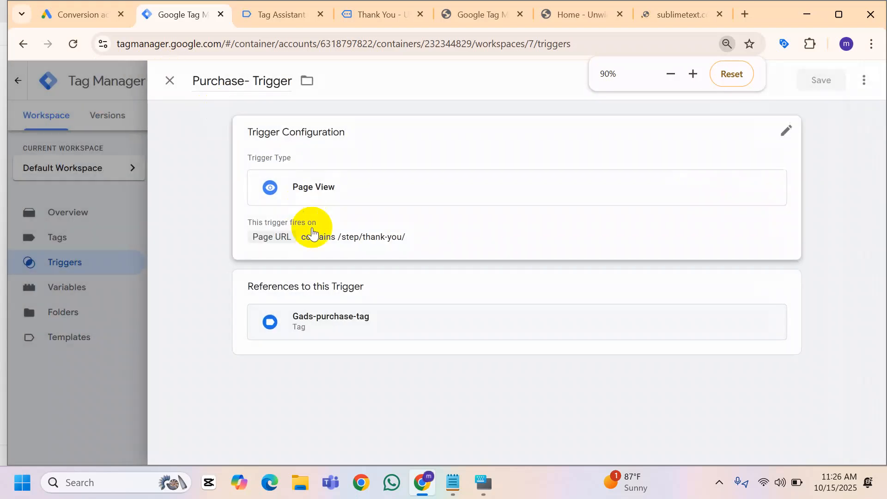
{"action": "left_click", "coordinate": [176, 86]}
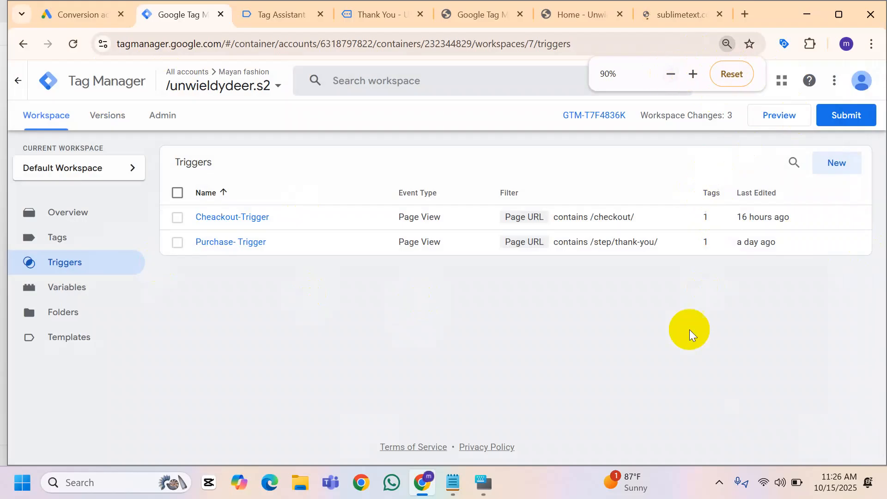
{"action": "left_click", "coordinate": [836, 168]}
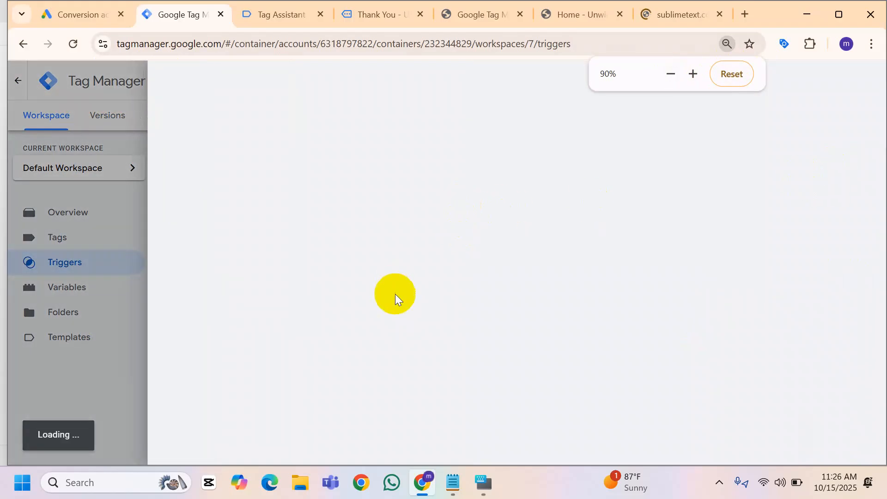
{"action": "left_click", "coordinate": [426, 221]}
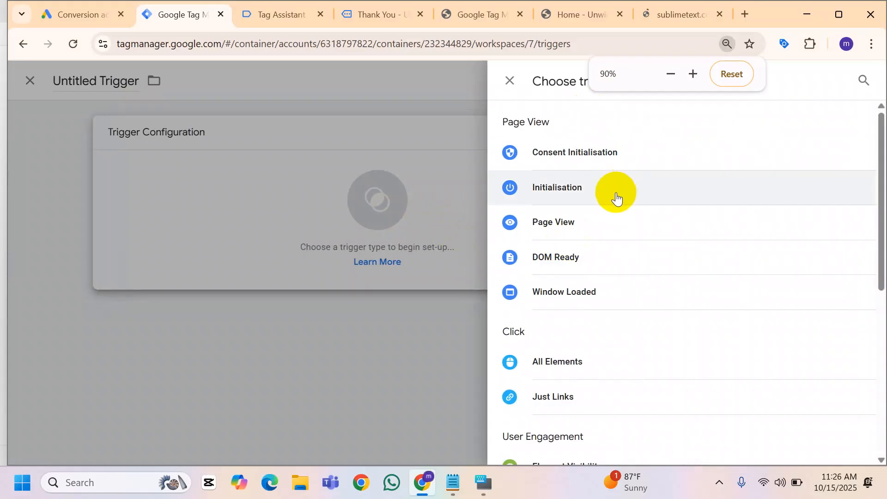
{"action": "scroll", "coordinate": [584, 222], "scroll_direction": "down", "scroll_amount": 3}
{"action": "scroll", "coordinate": [584, 222], "scroll_direction": "up", "scroll_amount": 3}
{"action": "left_click", "coordinate": [552, 223]}
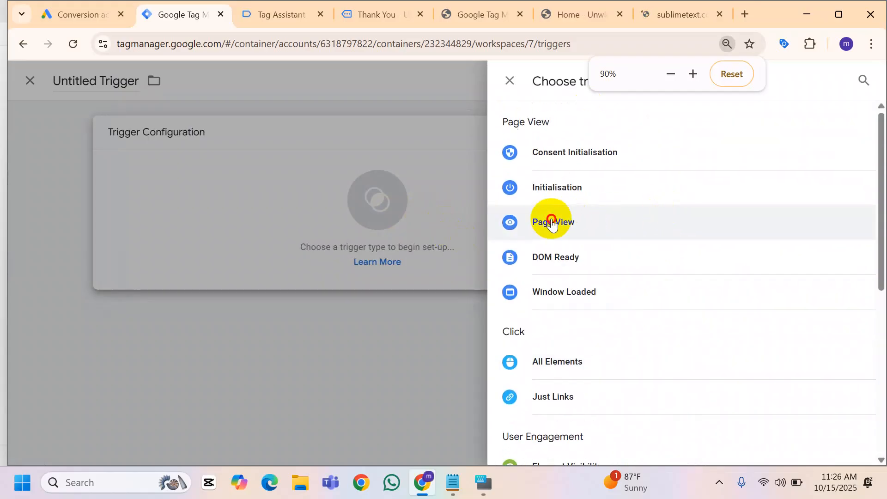
{"action": "left_click", "coordinate": [347, 256]}
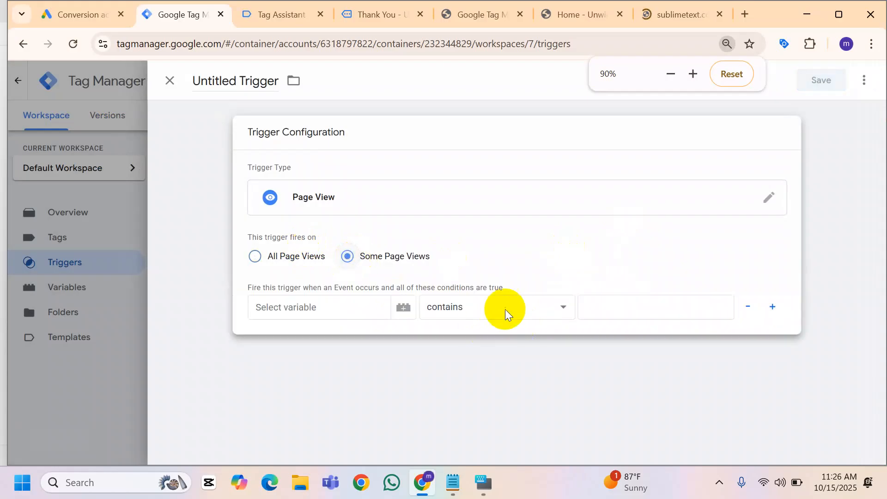
{"action": "left_click", "coordinate": [305, 308]}
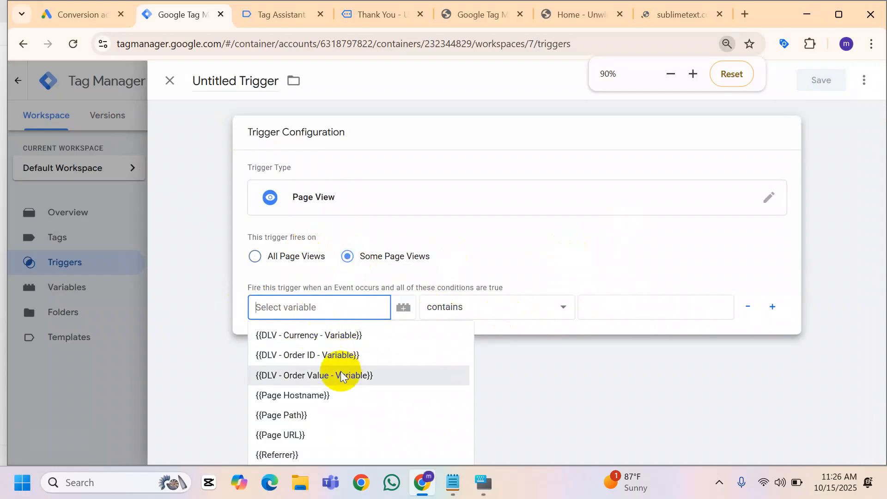
{"action": "left_click", "coordinate": [615, 310]}
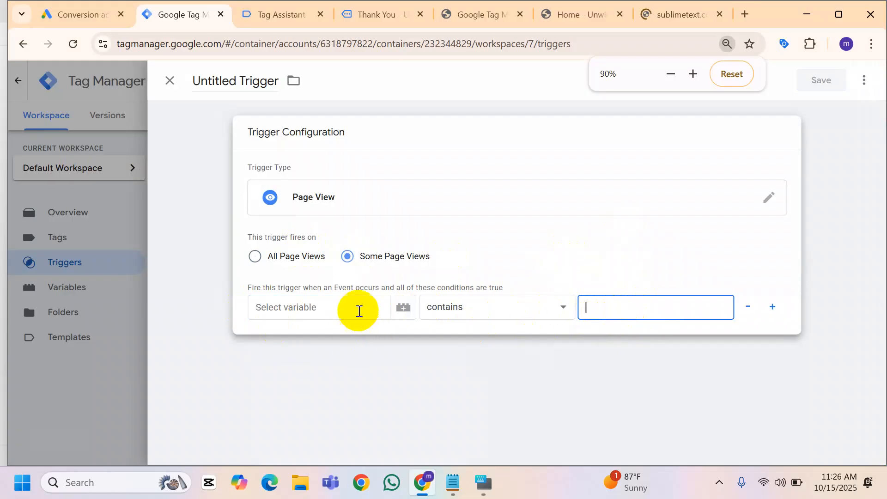
{"action": "left_click", "coordinate": [329, 307]}
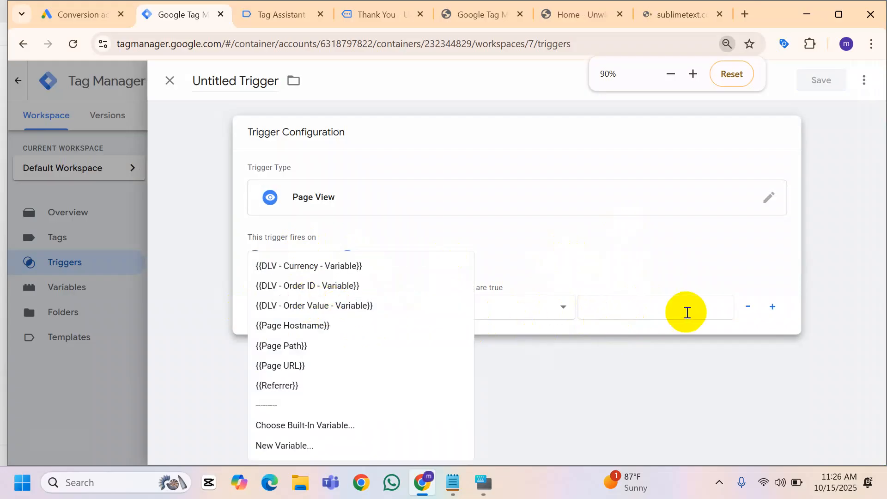
{"action": "left_click", "coordinate": [183, 84]}
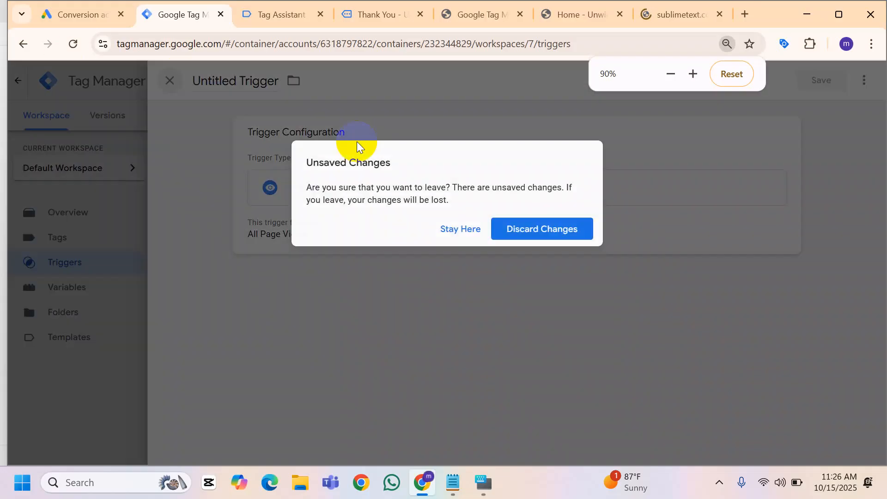
{"action": "left_click", "coordinate": [573, 229]}
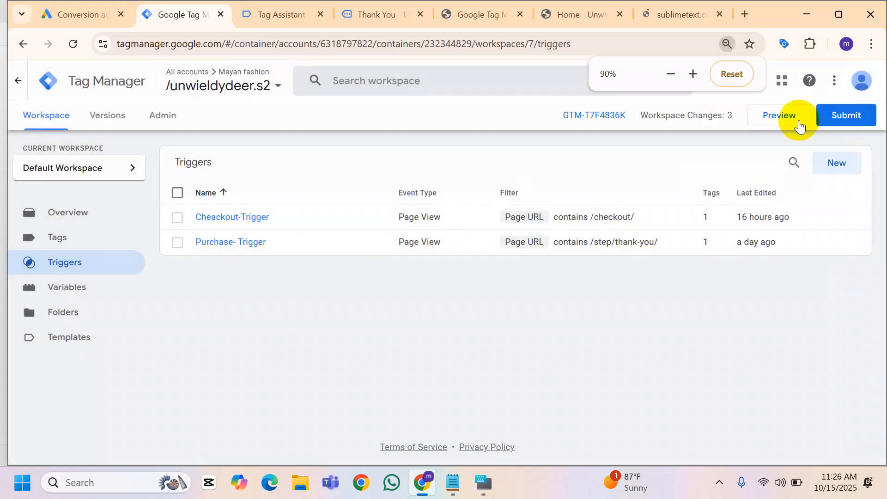
{"action": "left_click", "coordinate": [671, 75]}
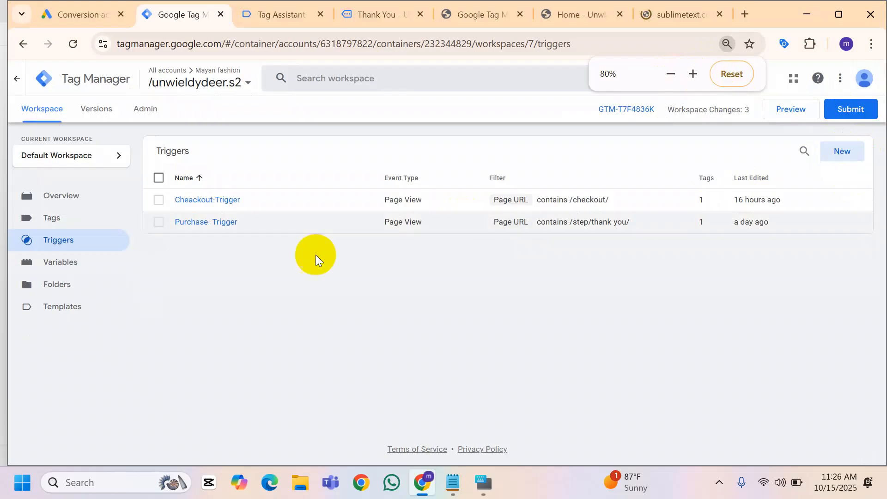
{"action": "left_click", "coordinate": [842, 152]}
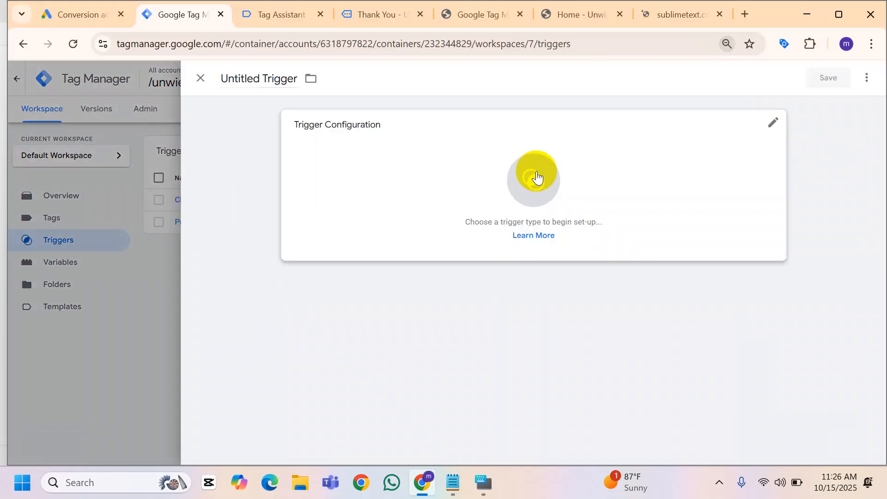
{"action": "left_click", "coordinate": [430, 183]}
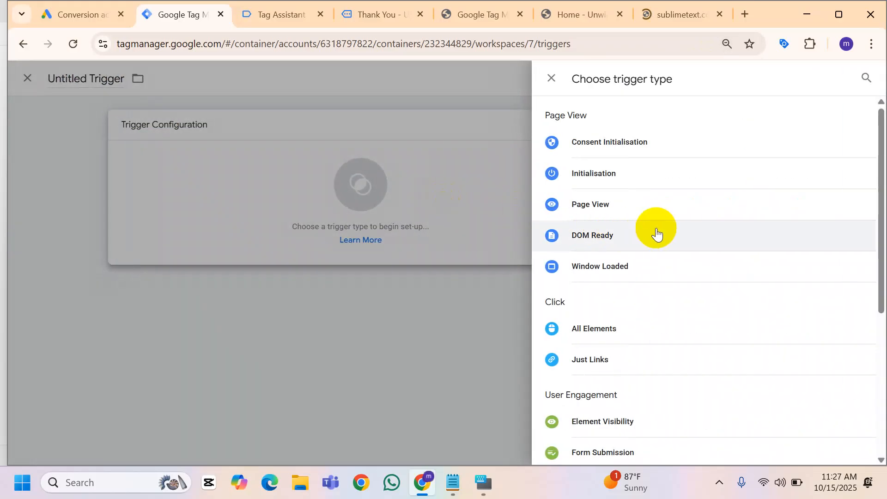
{"action": "scroll", "coordinate": [657, 234], "scroll_direction": "down", "scroll_amount": 3}
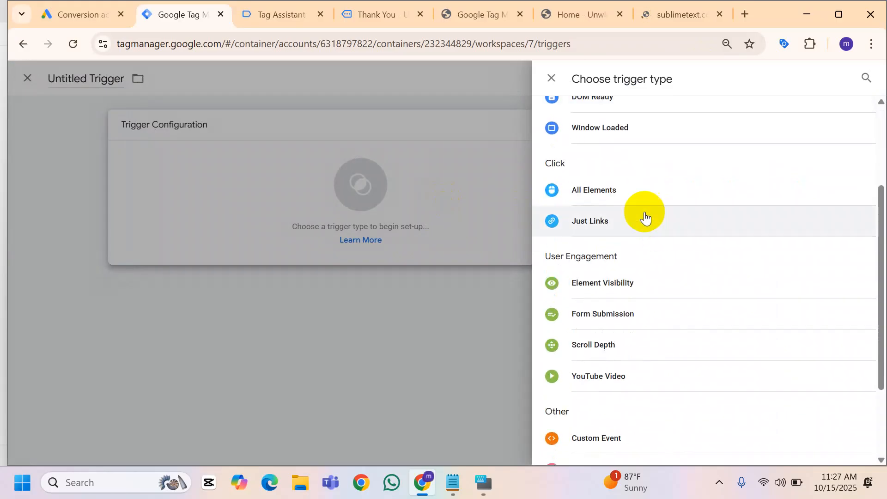
{"action": "left_click", "coordinate": [656, 194]}
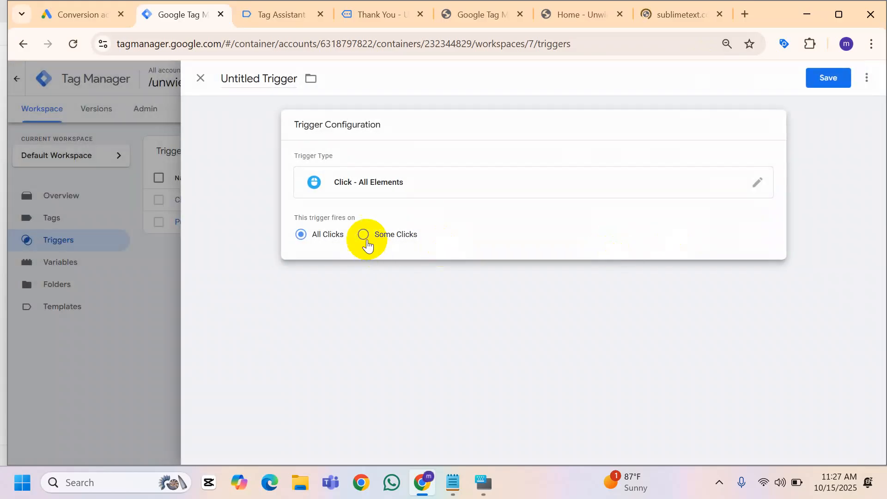
{"action": "left_click", "coordinate": [201, 83]}
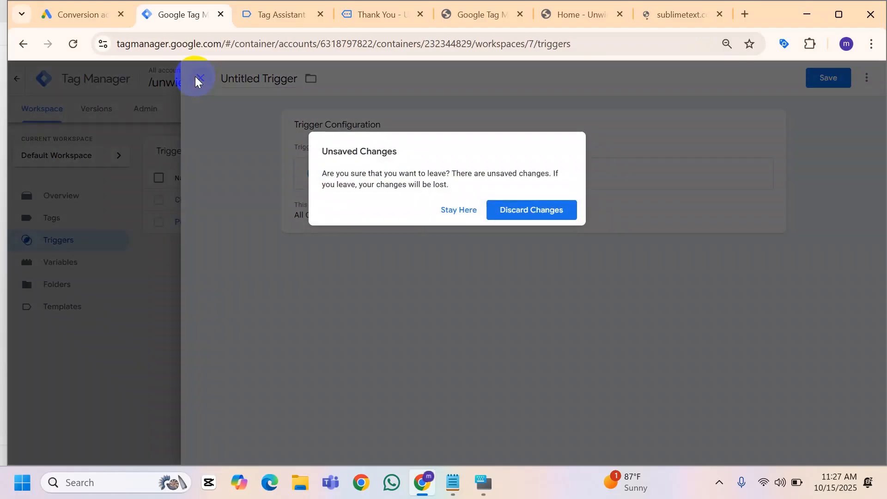
{"action": "left_click", "coordinate": [529, 209]}
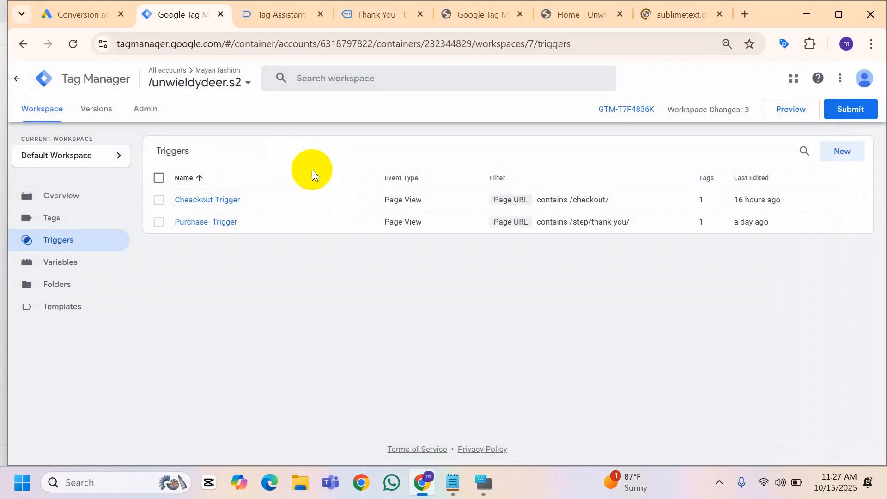
Start a new Custom Event trigger from the firing triggers of the Gads-purchase-tag
{"action": "left_click", "coordinate": [65, 221]}
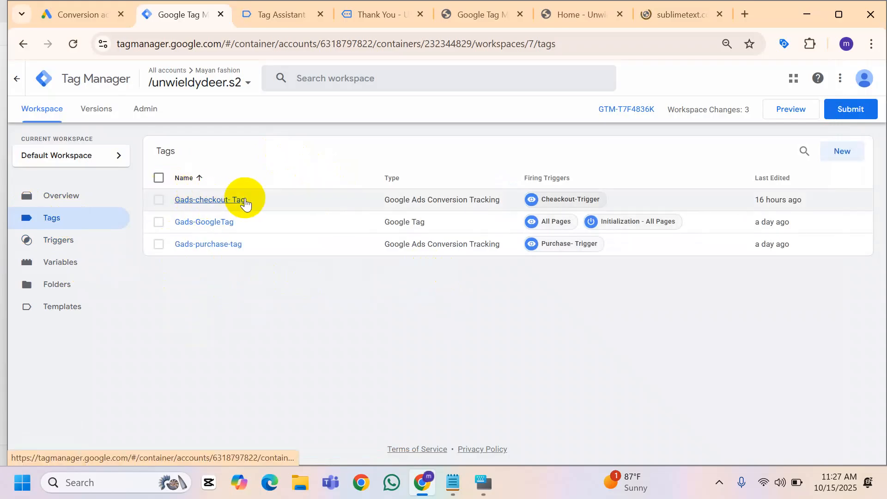
{"action": "left_click", "coordinate": [225, 245]}
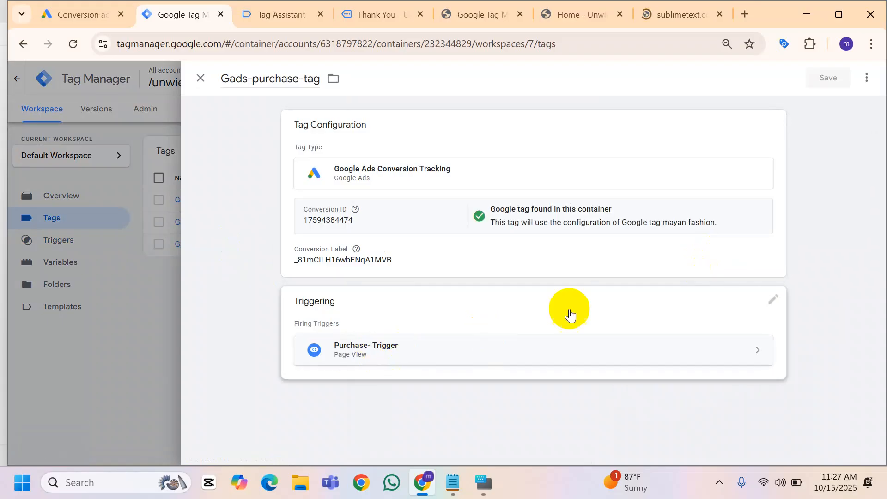
{"action": "left_click", "coordinate": [570, 314]}
{"action": "left_click", "coordinate": [327, 389]}
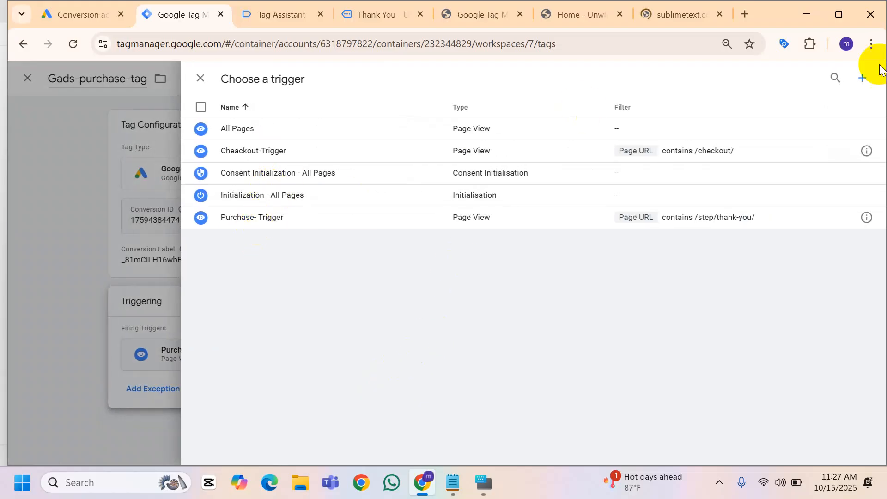
{"action": "left_click", "coordinate": [860, 79]}
{"action": "left_click", "coordinate": [422, 153]}
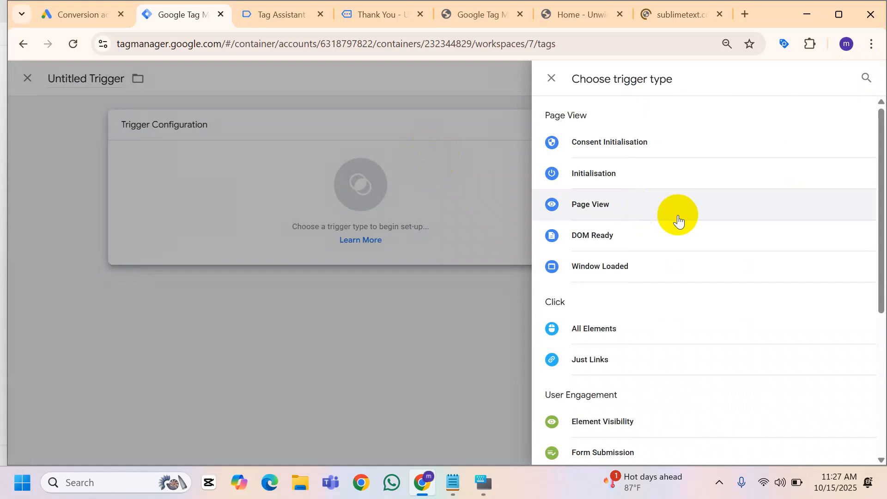
{"action": "scroll", "coordinate": [678, 220], "scroll_direction": "down", "scroll_amount": 5}
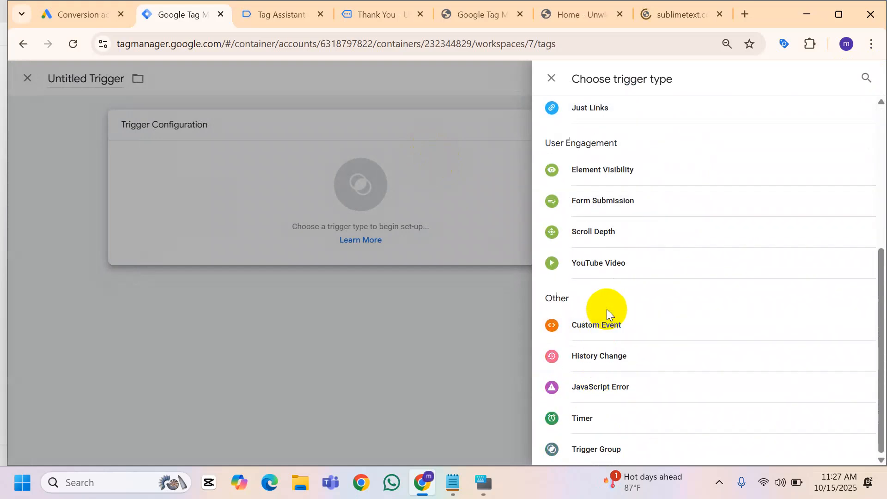
{"action": "left_click", "coordinate": [608, 326]}
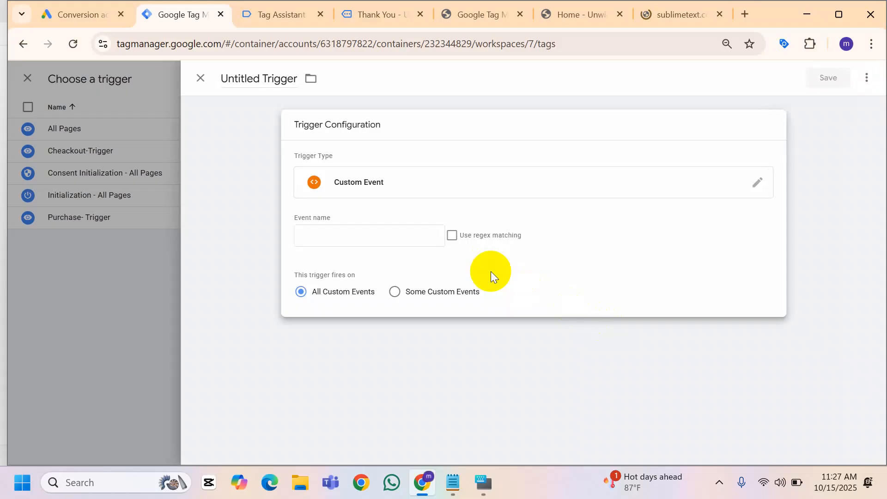
Try entering a variable reference starting with "{{d" as the trigger's event name, firing on All Custom Events
{"action": "left_click", "coordinate": [395, 292]}
{"action": "left_click", "coordinate": [321, 284]}
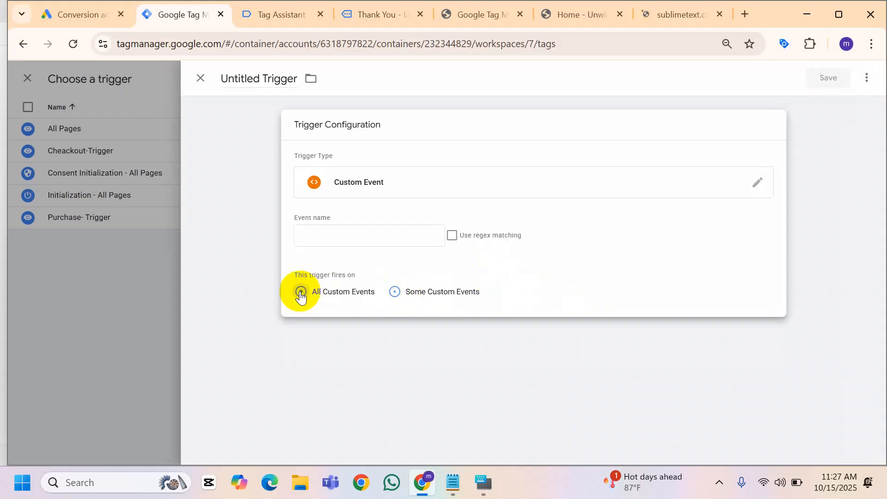
{"action": "left_click", "coordinate": [355, 236]}
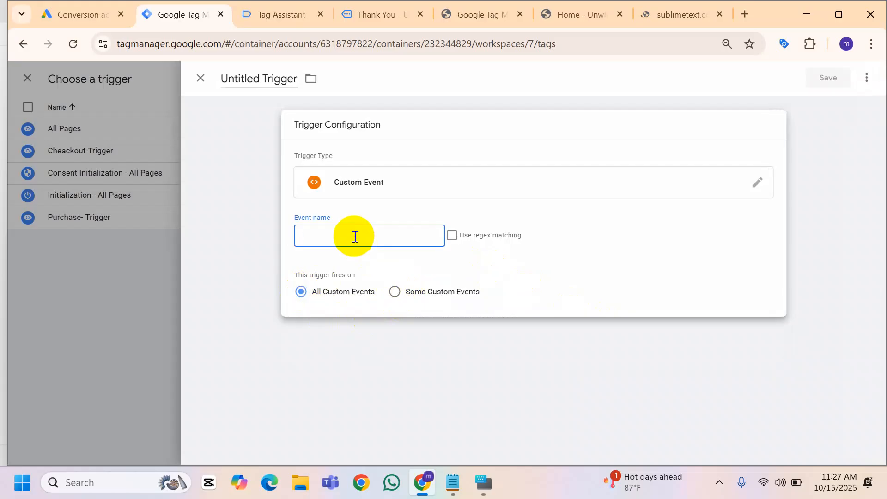
{"action": "left_click", "coordinate": [484, 483]}
{"action": "left_click", "coordinate": [355, 241]}
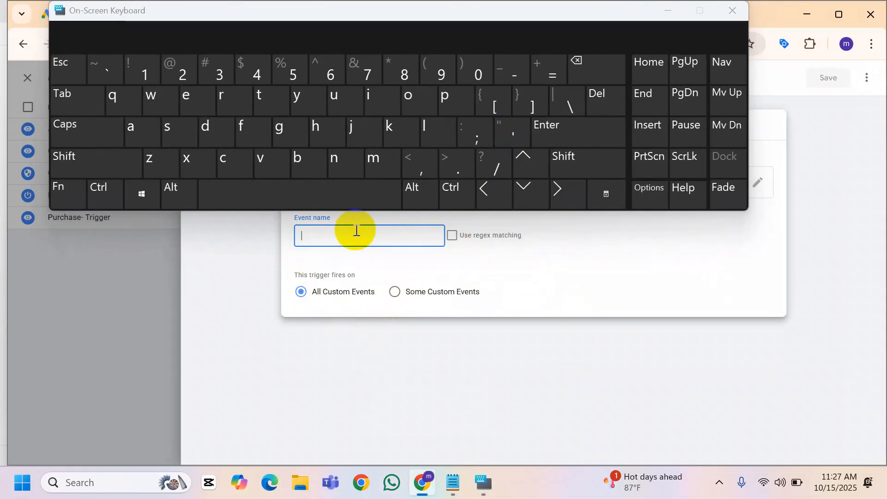
{"action": "key", "text": "shift"}
{"action": "left_click", "coordinate": [496, 101]}
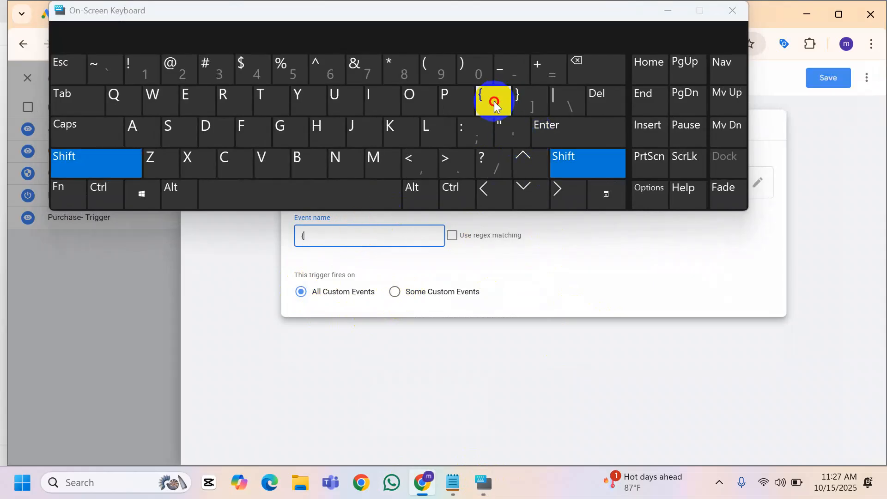
{"action": "left_click", "coordinate": [495, 101]}
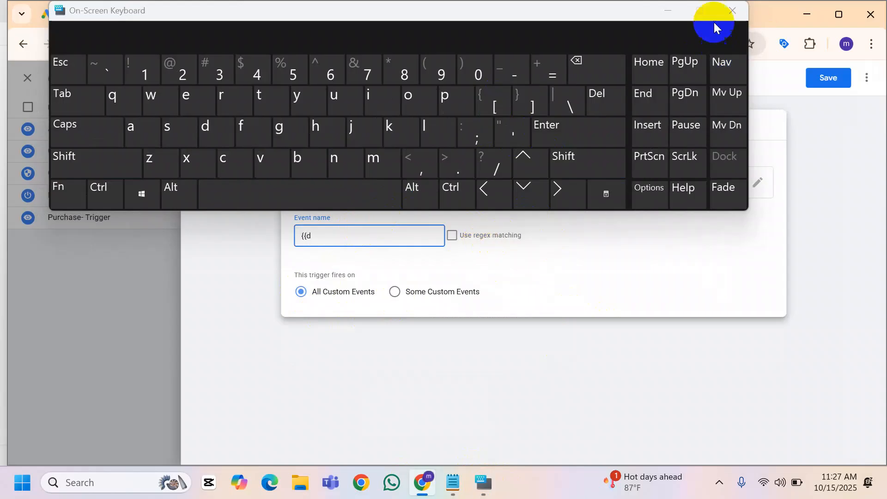
{"action": "left_click", "coordinate": [732, 10]}
Clear the event name of the untitled Custom Event trigger
{"action": "left_click_drag", "start_coordinate": [366, 236], "coordinate": [248, 243]}
{"action": "left_click", "coordinate": [248, 243]}
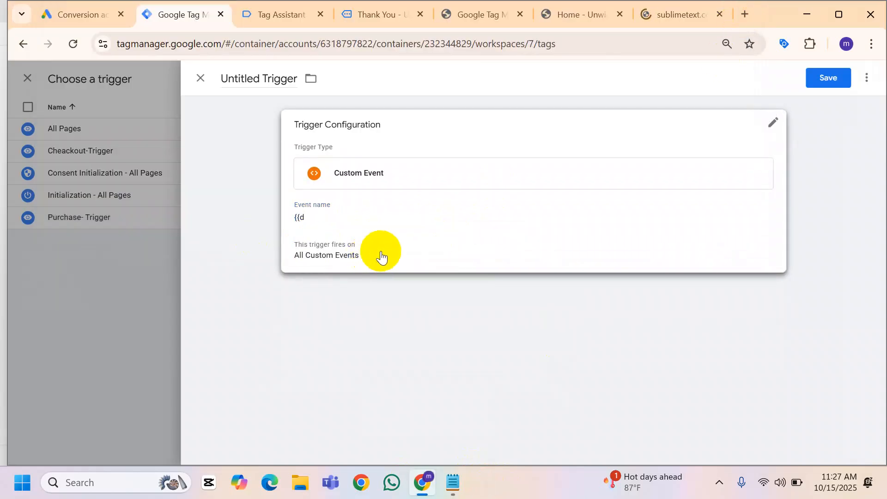
{"action": "left_click", "coordinate": [336, 220]}
{"action": "left_click", "coordinate": [339, 231]}
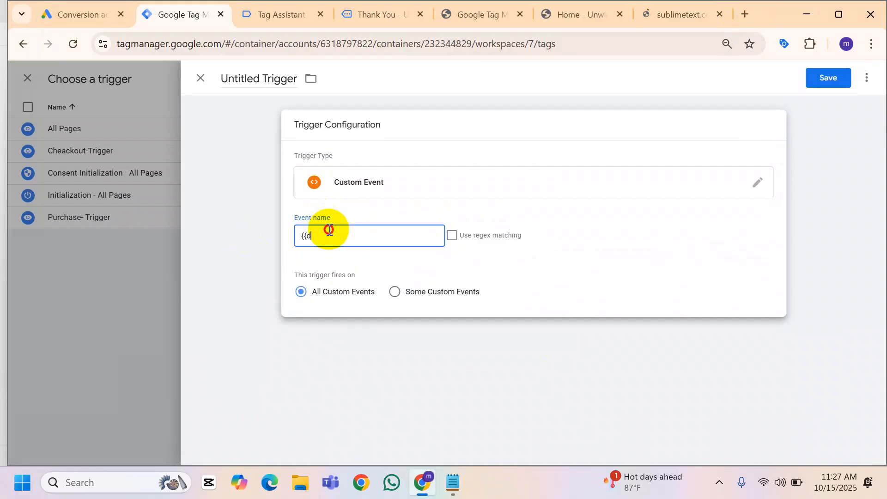
{"action": "key", "text": "BackSpace"}
{"action": "key", "text": "BackSpace"}
{"action": "key", "text": "BackSpace"}
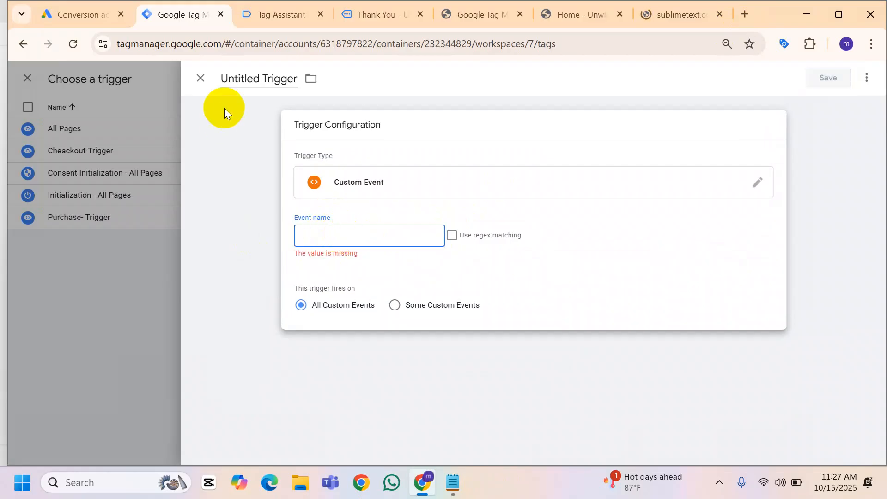
Discard the unsaved Custom Event trigger and close the Gads-purchase-tag
{"action": "left_click", "coordinate": [203, 78]}
{"action": "left_click", "coordinate": [509, 214]}
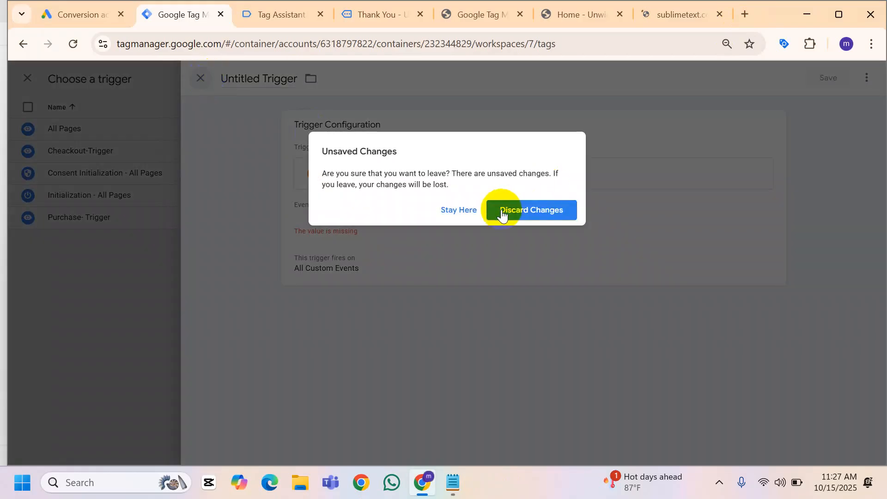
{"action": "left_click", "coordinate": [519, 214]}
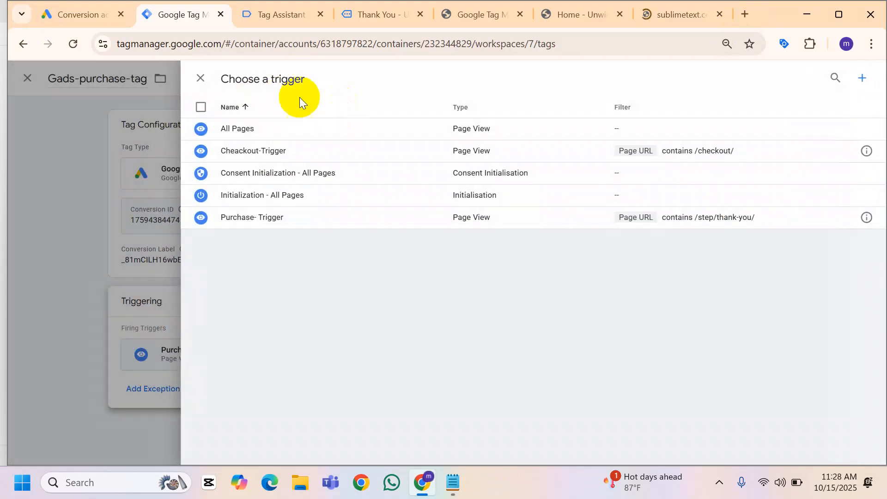
{"action": "left_click", "coordinate": [200, 78]}
{"action": "left_click", "coordinate": [198, 78]}
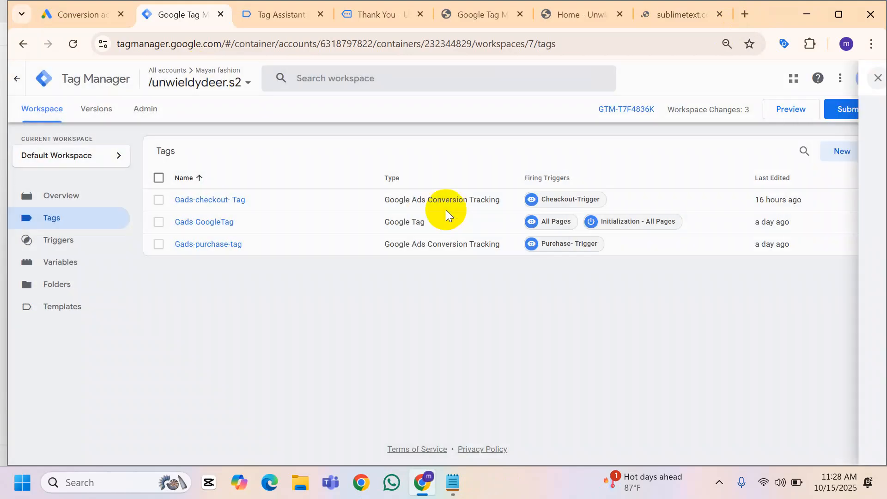
Examine the customer's address and contact details in the order summary on the store's Thank You page
{"action": "left_click", "coordinate": [290, 13]}
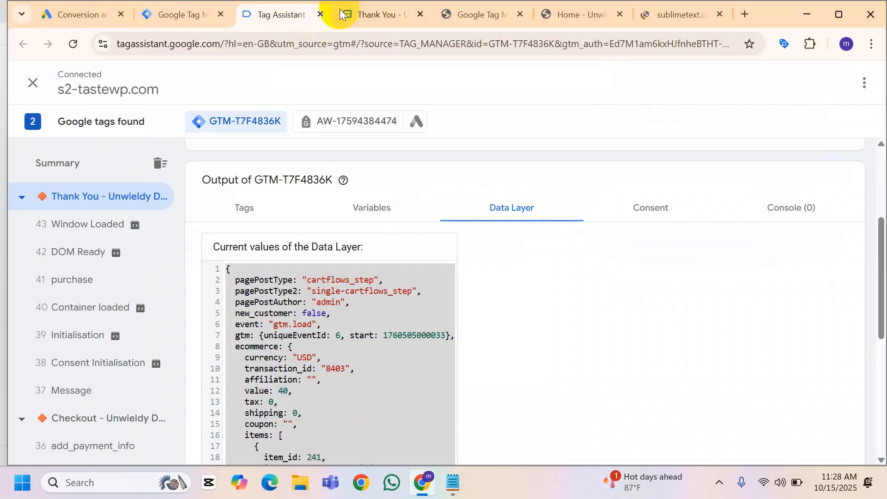
{"action": "left_click", "coordinate": [381, 13]}
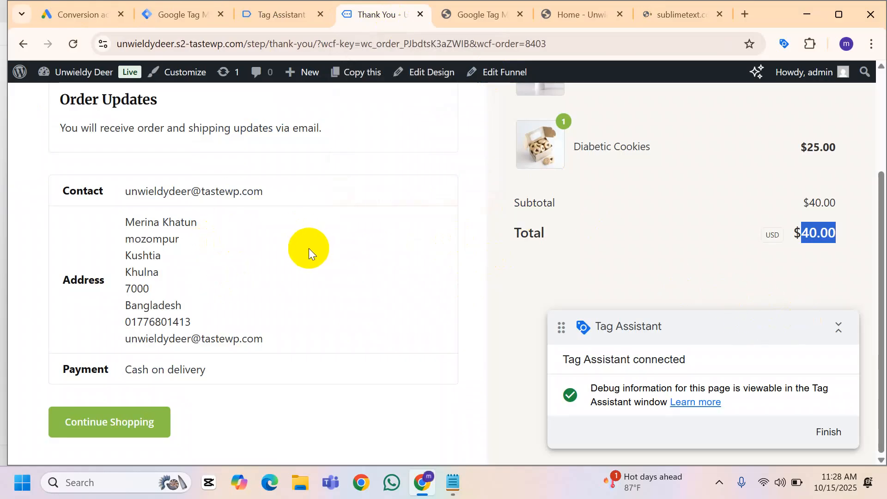
{"action": "scroll", "coordinate": [198, 238], "scroll_direction": "up", "scroll_amount": 1}
{"action": "scroll", "coordinate": [203, 241], "scroll_direction": "down", "scroll_amount": 1}
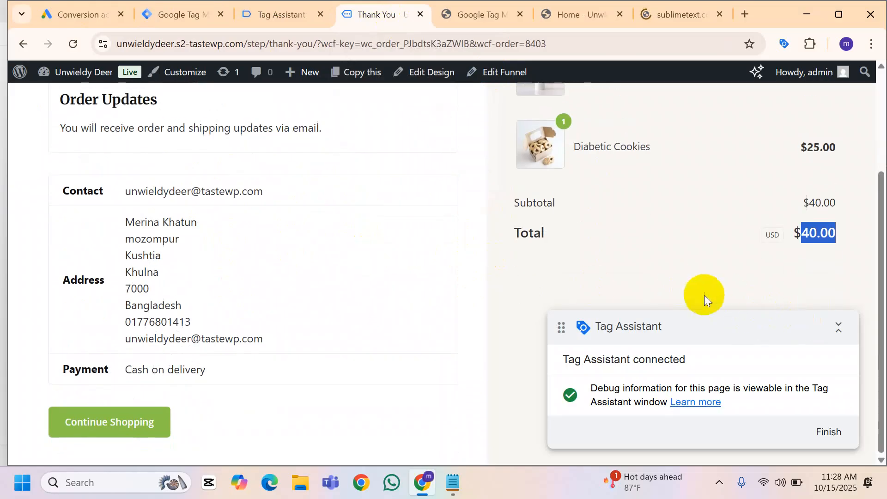
{"action": "left_click_drag", "start_coordinate": [114, 221], "coordinate": [290, 342]}
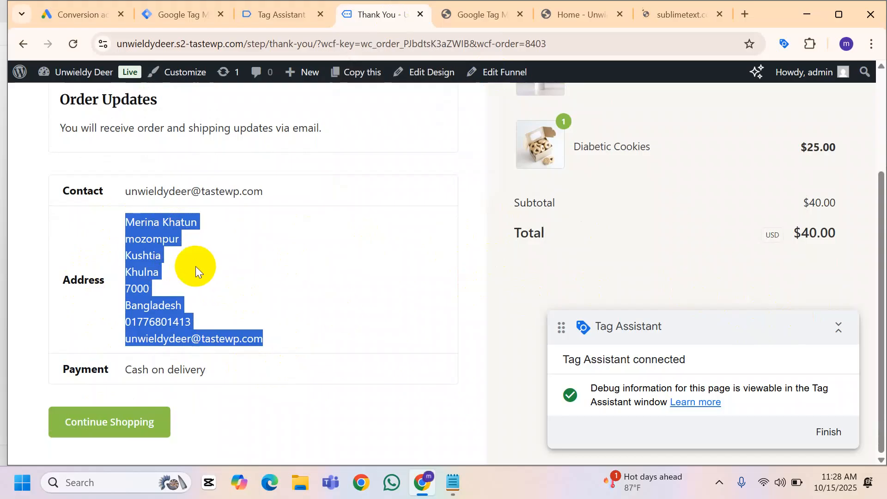
{"action": "left_click", "coordinate": [123, 230]}
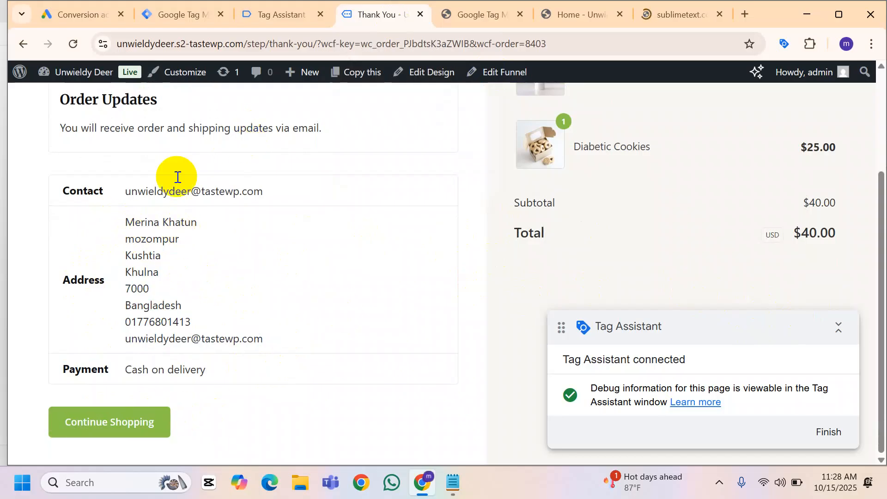
{"action": "left_click_drag", "start_coordinate": [123, 222], "coordinate": [270, 342]}
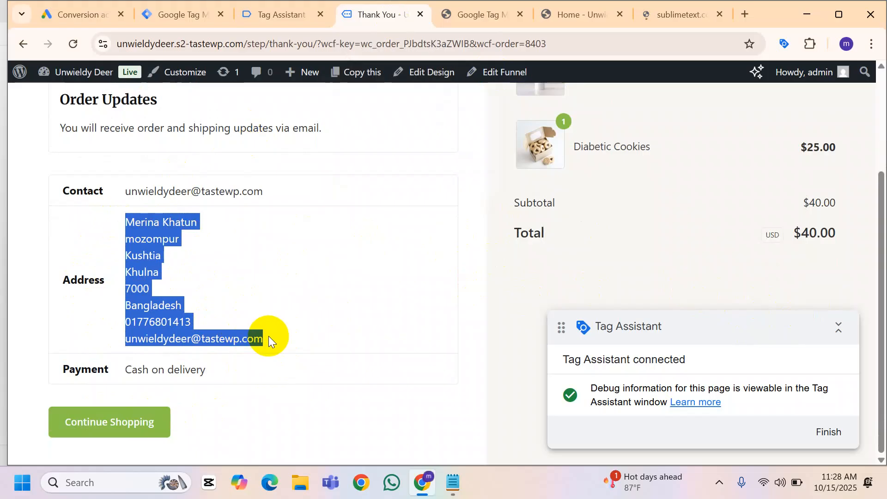
{"action": "left_click", "coordinate": [250, 287]}
{"action": "left_click_drag", "start_coordinate": [126, 223], "coordinate": [281, 343]}
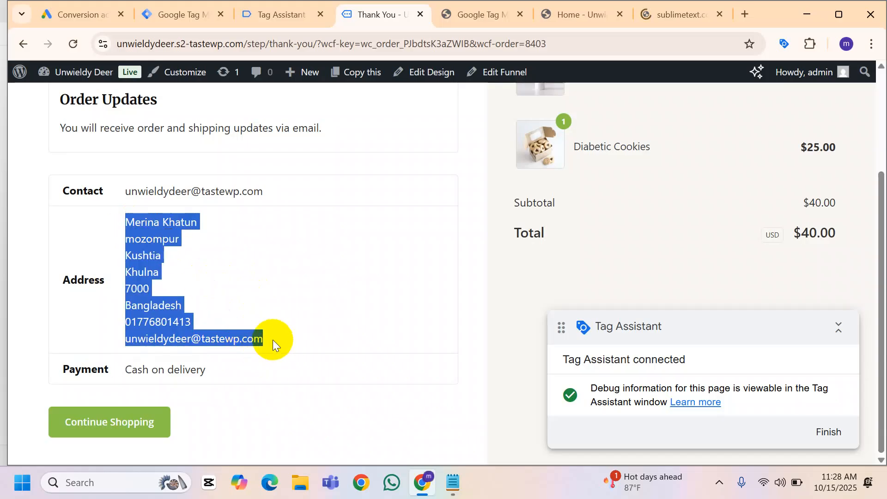
{"action": "left_click_drag", "start_coordinate": [126, 223], "coordinate": [286, 334]}
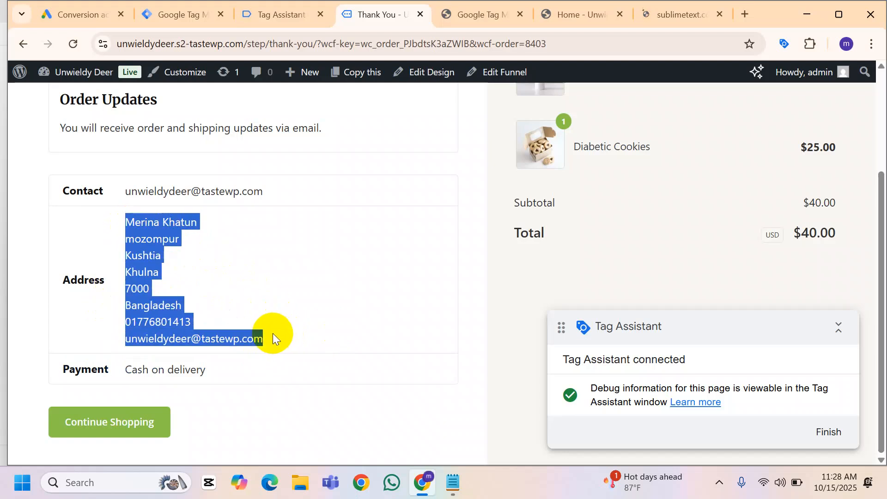
{"action": "left_click", "coordinate": [168, 290]}
{"action": "left_click_drag", "start_coordinate": [126, 223], "coordinate": [282, 331]}
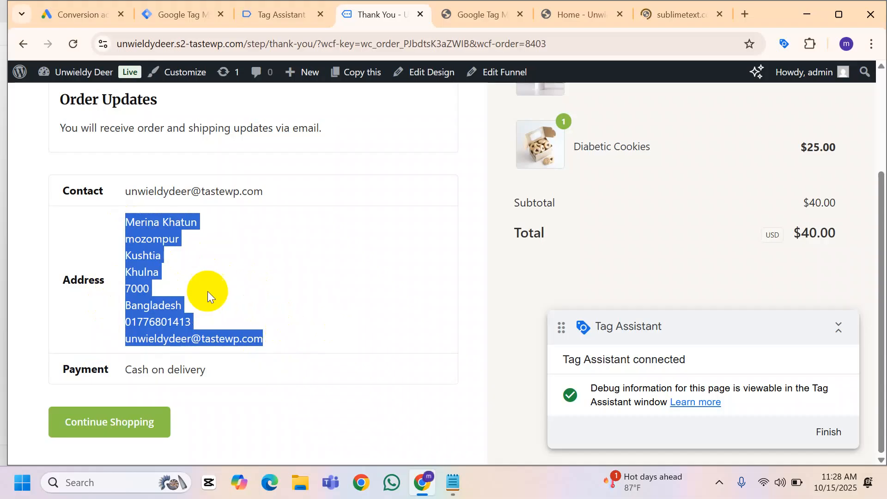
{"action": "left_click", "coordinate": [153, 246]}
{"action": "left_click_drag", "start_coordinate": [134, 223], "coordinate": [290, 339]}
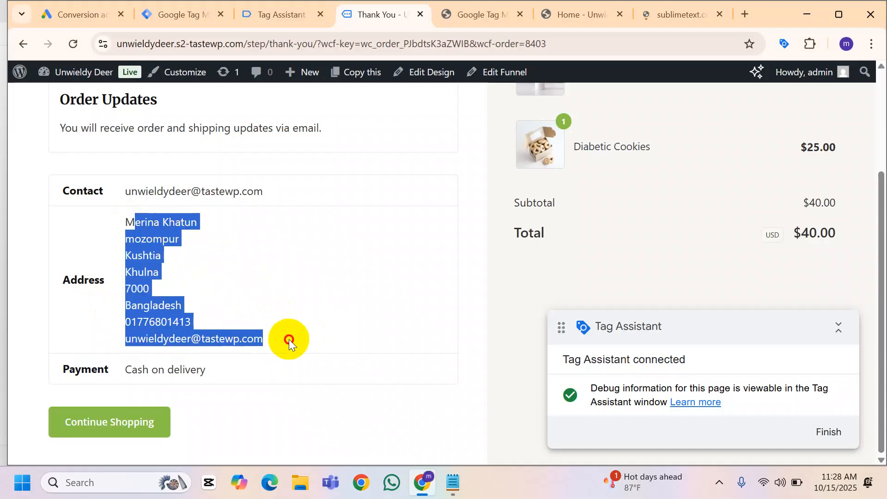
{"action": "left_click", "coordinate": [274, 283]}
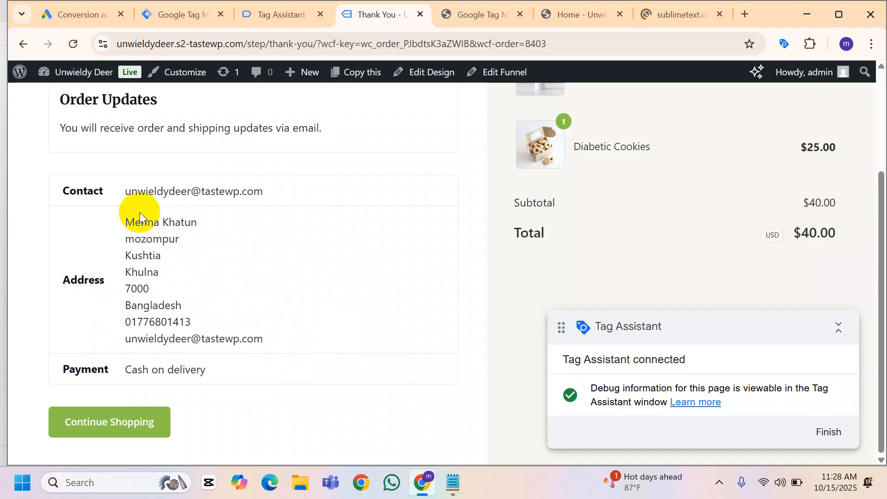
{"action": "left_click_drag", "start_coordinate": [124, 223], "coordinate": [264, 341]}
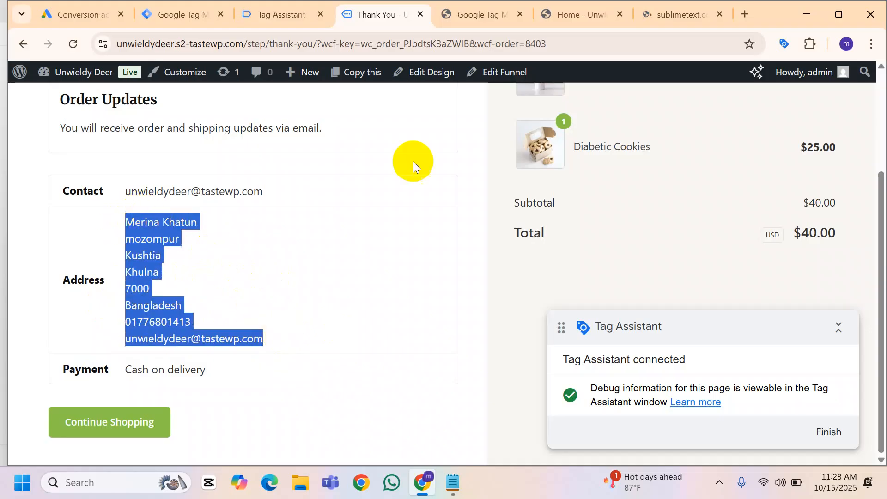
Compare the Thank You page's Data Layer values in Tag Assistant with the customer address details on the page itself
{"action": "left_click", "coordinate": [281, 14]}
{"action": "scroll", "coordinate": [322, 308], "scroll_direction": "down", "scroll_amount": 3}
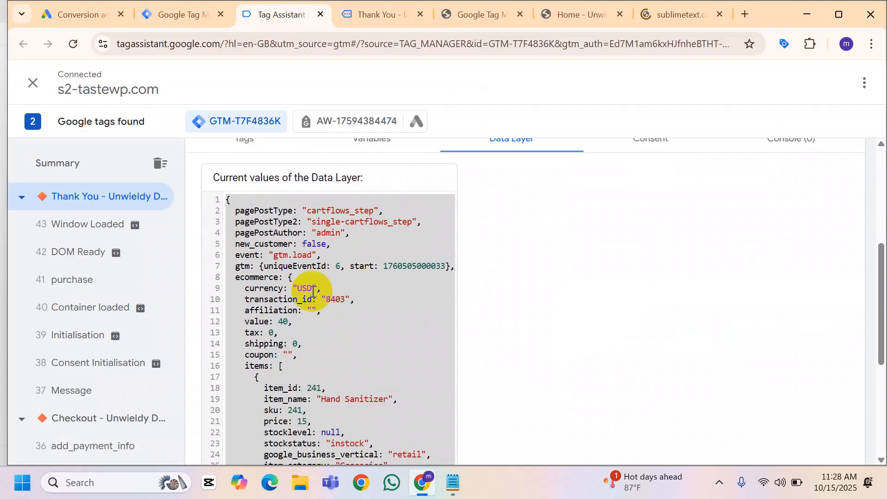
{"action": "left_click", "coordinate": [281, 288]}
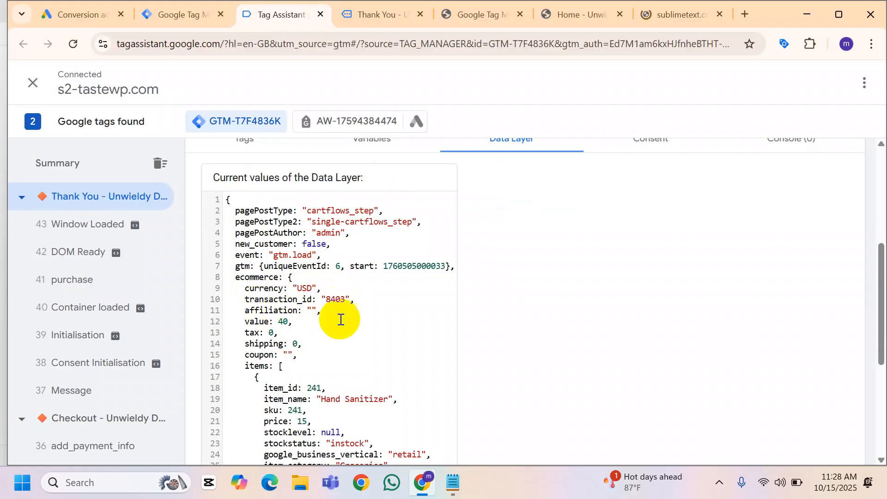
{"action": "left_click", "coordinate": [372, 15]}
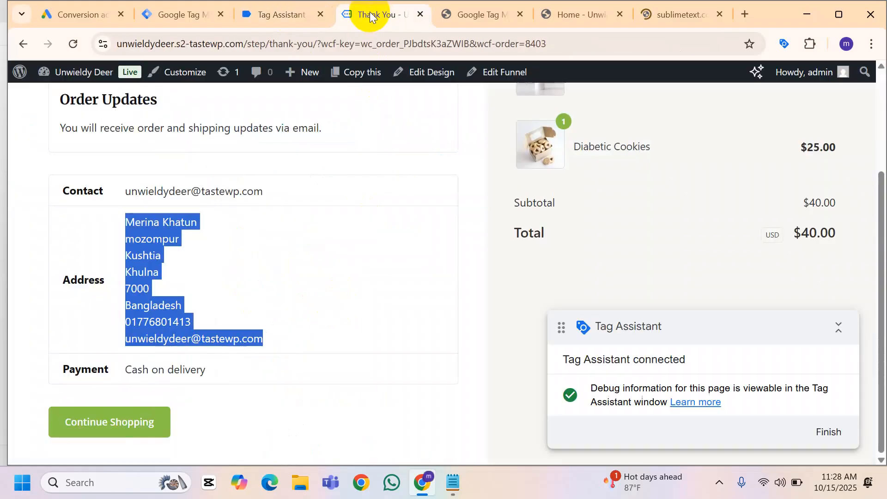
{"action": "left_click", "coordinate": [223, 298]}
{"action": "left_click_drag", "start_coordinate": [118, 222], "coordinate": [308, 330]}
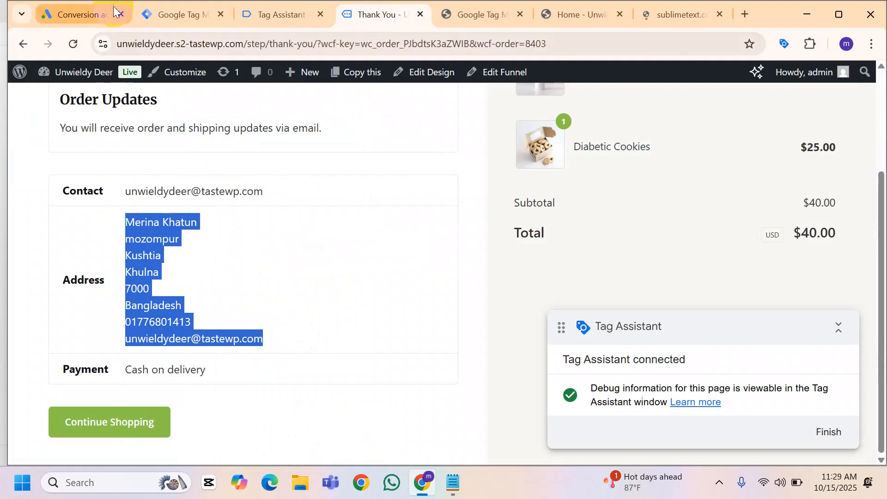
Switch to Google Ads, open the Begin checkout conversion action and check its Enhanced conversions setting
{"action": "left_click", "coordinate": [82, 9]}
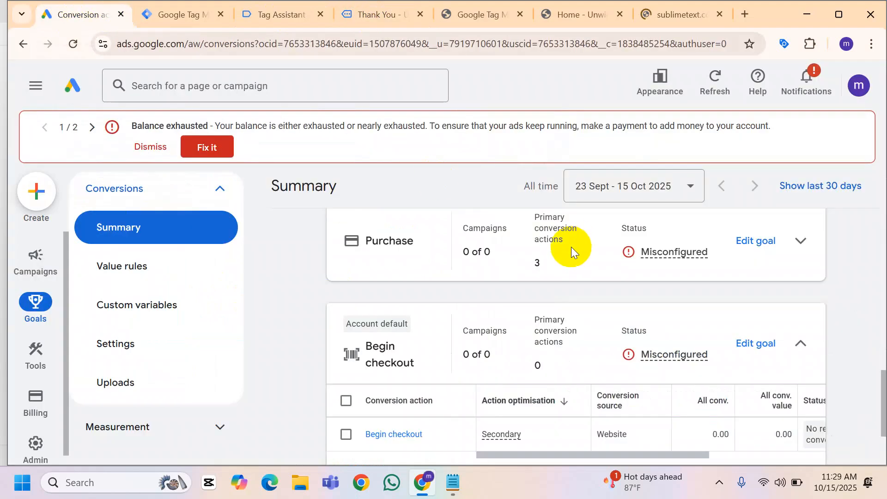
{"action": "scroll", "coordinate": [571, 247], "scroll_direction": "down", "scroll_amount": 3}
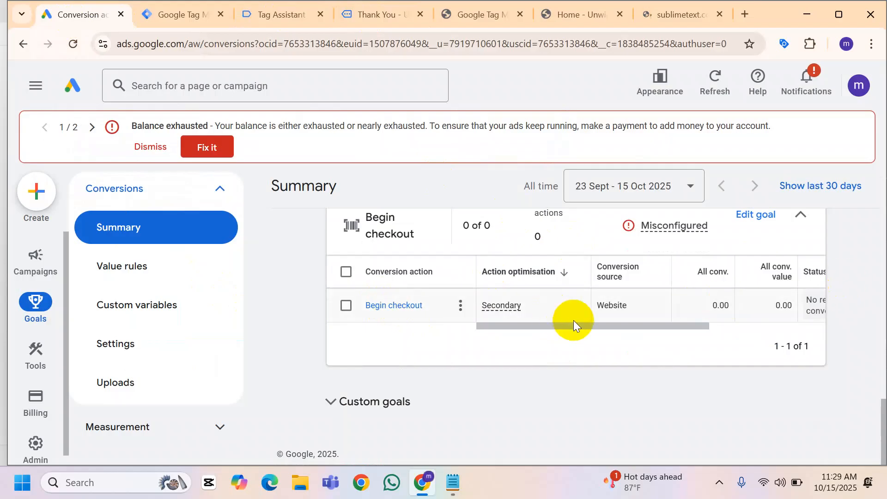
{"action": "left_click_drag", "start_coordinate": [575, 325], "coordinate": [646, 327]}
{"action": "left_click", "coordinate": [395, 306]}
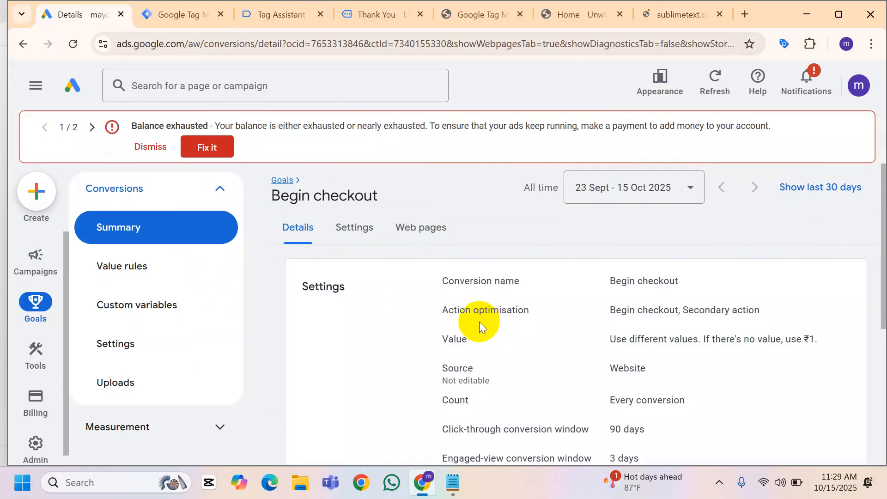
{"action": "scroll", "coordinate": [574, 317], "scroll_direction": "down", "scroll_amount": 3}
{"action": "scroll", "coordinate": [574, 317], "scroll_direction": "down", "scroll_amount": 2}
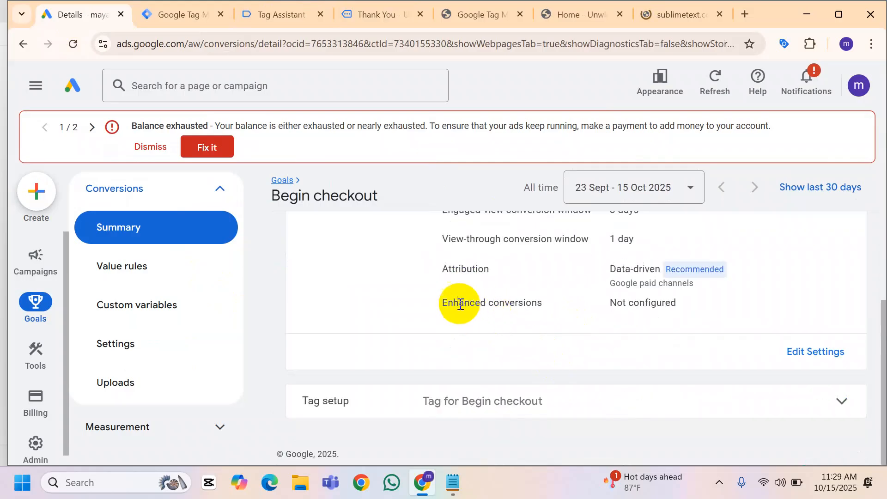
{"action": "left_click_drag", "start_coordinate": [447, 304], "coordinate": [544, 303]}
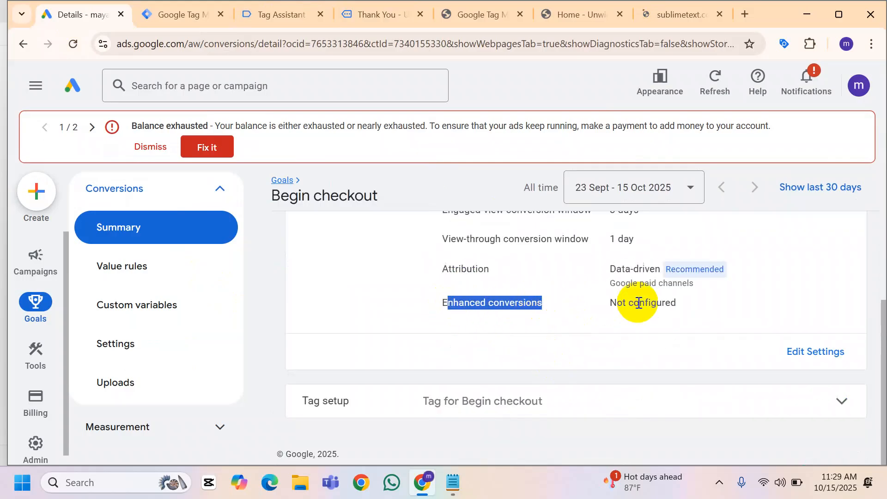
Open the Begin checkout action's settings for editing and expand Enhanced conversions to read its description of user-provided data
{"action": "left_click", "coordinate": [790, 353]}
{"action": "scroll", "coordinate": [511, 299], "scroll_direction": "down", "scroll_amount": 3}
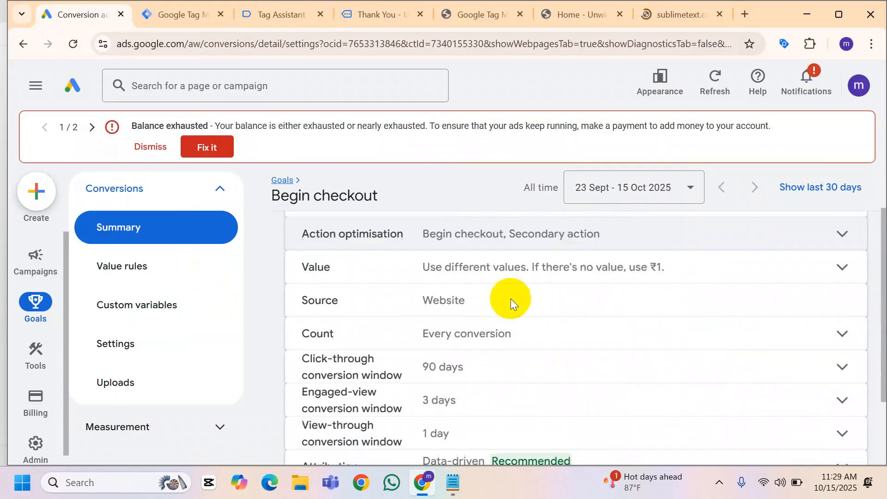
{"action": "left_click", "coordinate": [462, 403]}
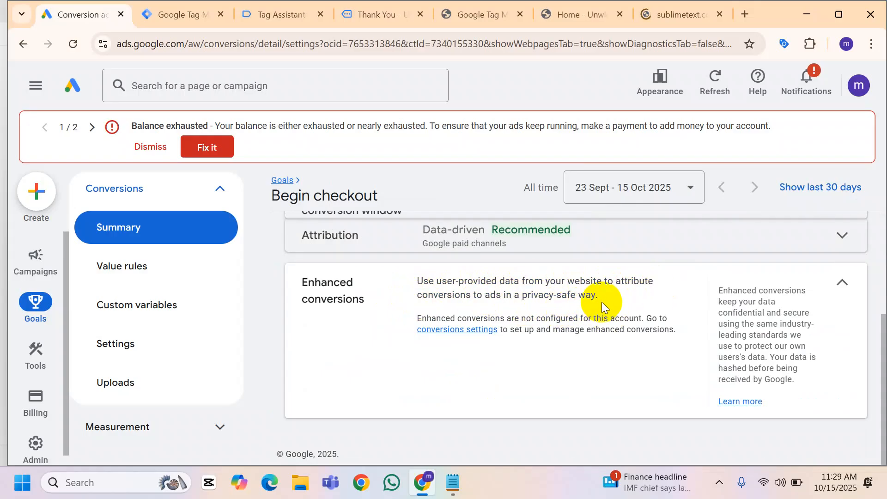
{"action": "left_click_drag", "start_coordinate": [448, 282], "coordinate": [655, 282]}
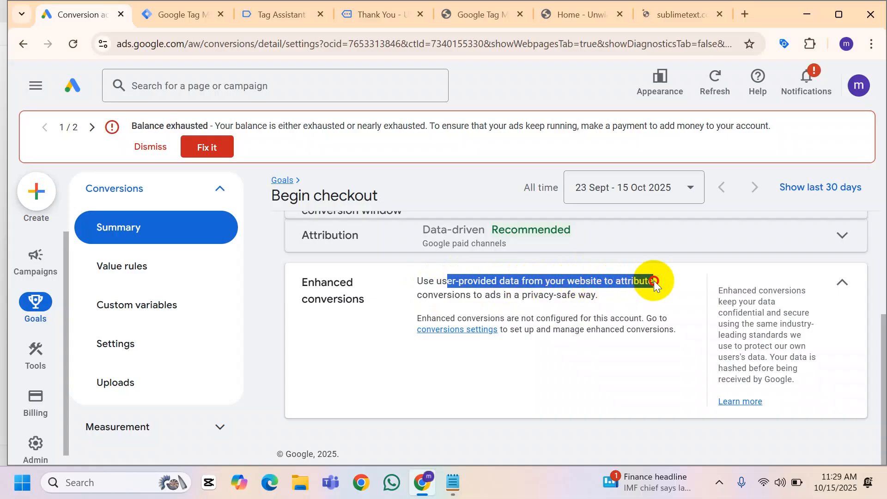
Switch to the store's Thank You page and review the Hand Sanitizer price and the order confirmation heading
{"action": "left_click", "coordinate": [401, 15]}
{"action": "left_click", "coordinate": [242, 251]}
{"action": "scroll", "coordinate": [259, 256], "scroll_direction": "up", "scroll_amount": 3}
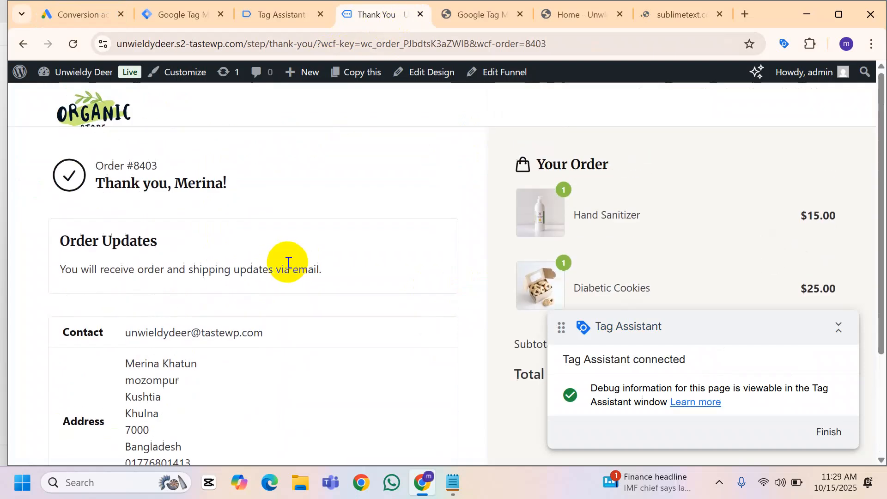
{"action": "left_click", "coordinate": [806, 211]}
{"action": "double_click", "coordinate": [806, 210]}
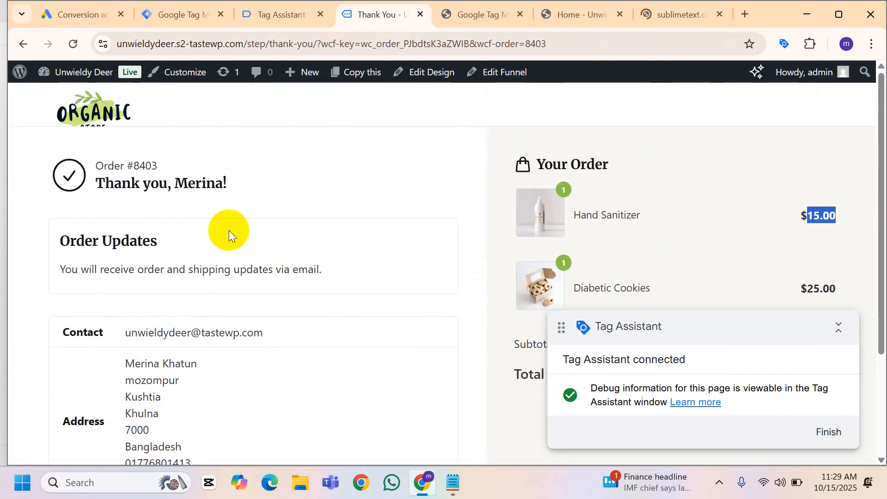
{"action": "left_click_drag", "start_coordinate": [108, 167], "coordinate": [237, 182]}
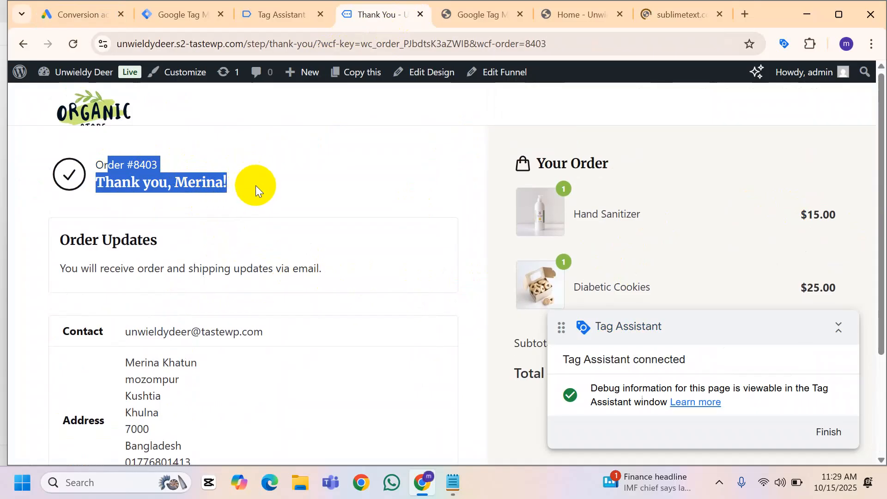
Examine the customer's name, address, postcode, country, phone and e-mail one by one on the Thank You page
{"action": "scroll", "coordinate": [208, 192], "scroll_direction": "down", "scroll_amount": 3}
{"action": "left_click_drag", "start_coordinate": [128, 223], "coordinate": [218, 222]}
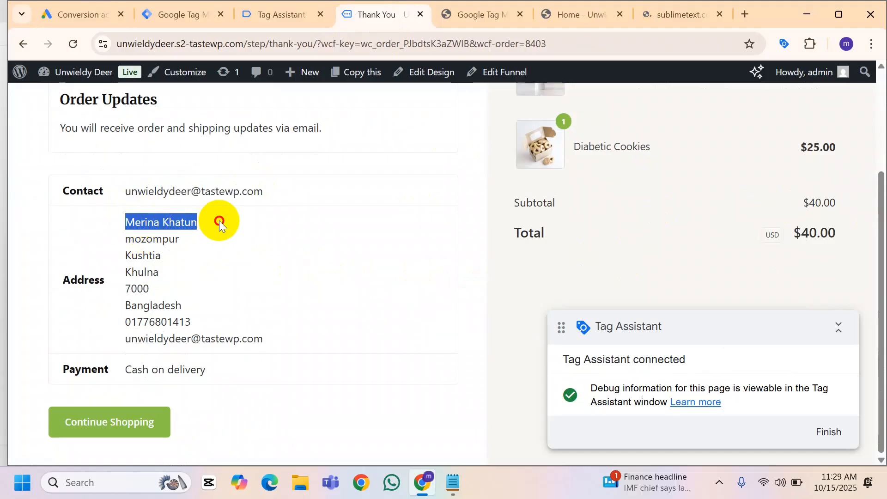
{"action": "left_click_drag", "start_coordinate": [134, 241], "coordinate": [196, 257]}
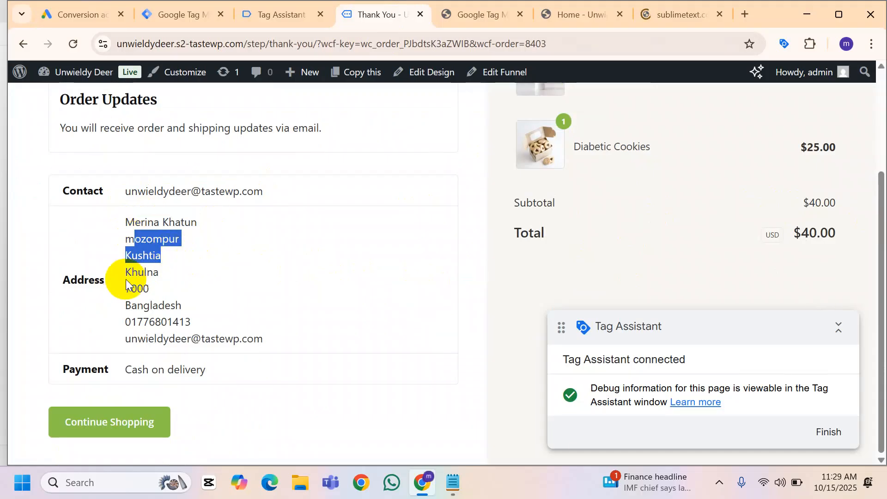
{"action": "left_click_drag", "start_coordinate": [126, 283], "coordinate": [165, 287]}
{"action": "left_click", "coordinate": [120, 306]}
{"action": "left_click_drag", "start_coordinate": [120, 307], "coordinate": [190, 307]}
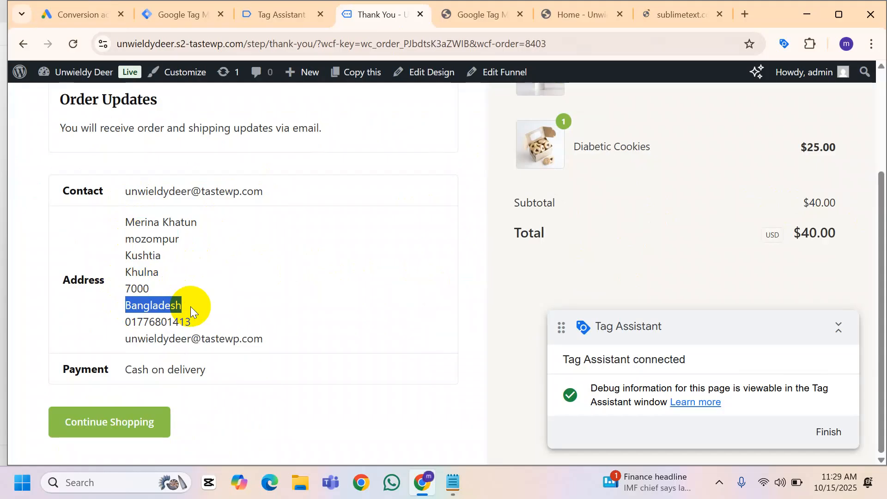
{"action": "left_click_drag", "start_coordinate": [121, 323], "coordinate": [191, 322]}
{"action": "left_click_drag", "start_coordinate": [124, 340], "coordinate": [282, 335]}
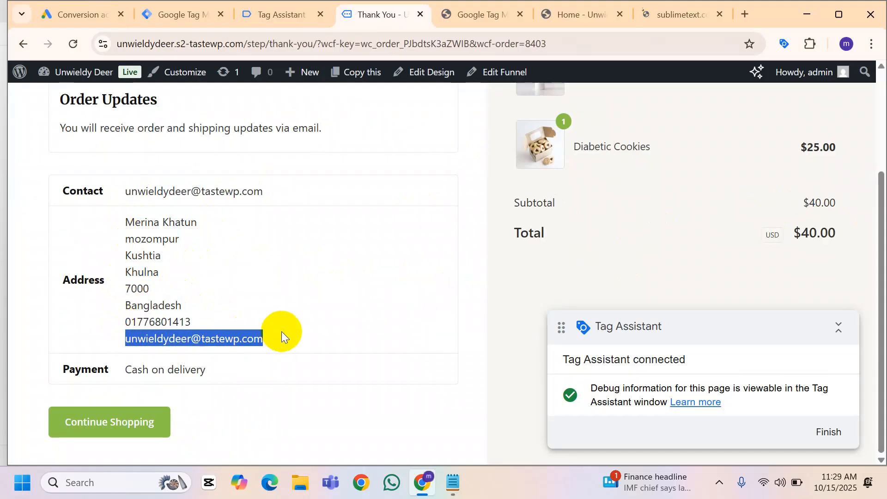
Compare the Enhanced conversions section in Google Ads with the full customer address block on the Thank You page
{"action": "left_click", "coordinate": [73, 18]}
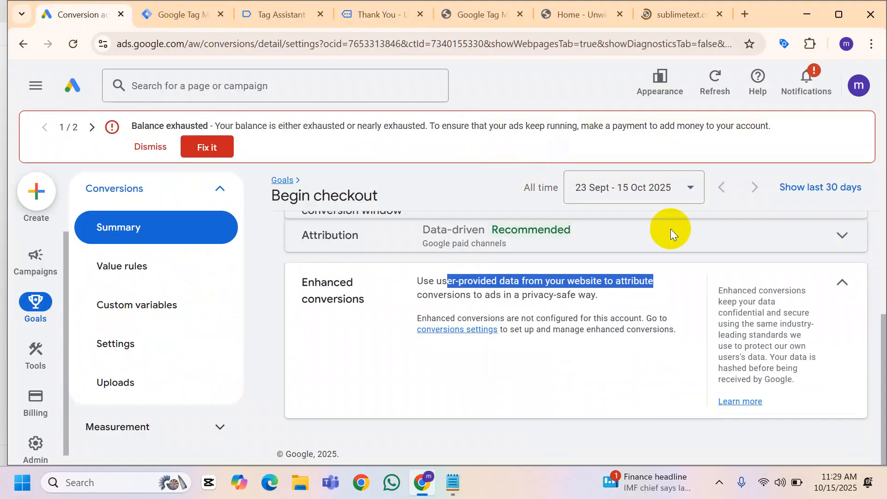
{"action": "left_click_drag", "start_coordinate": [301, 280], "coordinate": [363, 300]}
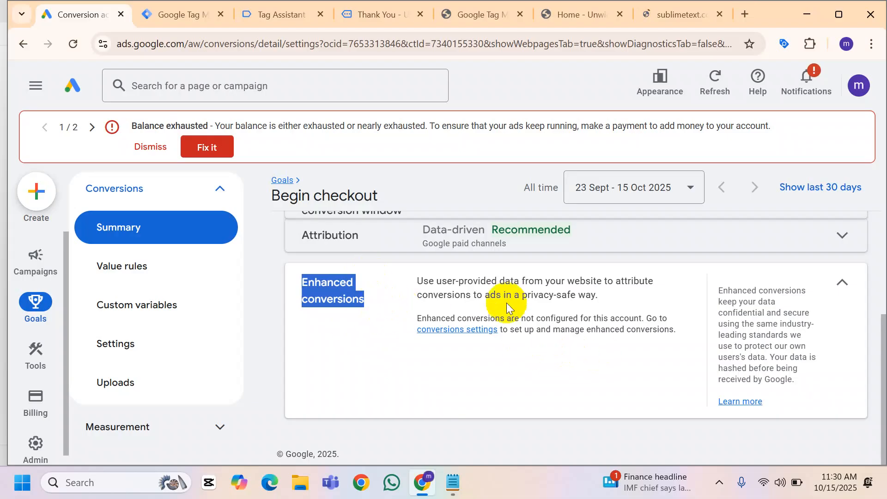
{"action": "left_click", "coordinate": [184, 9]}
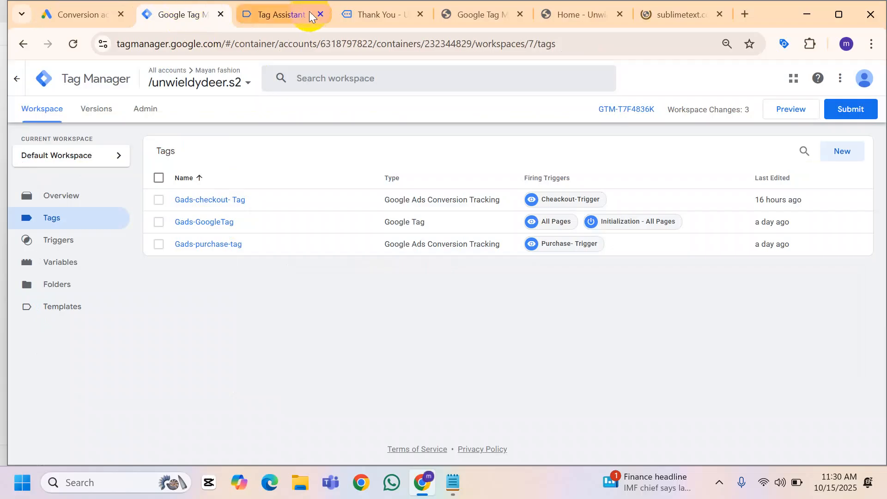
{"action": "left_click", "coordinate": [282, 14]}
{"action": "left_click", "coordinate": [377, 14]}
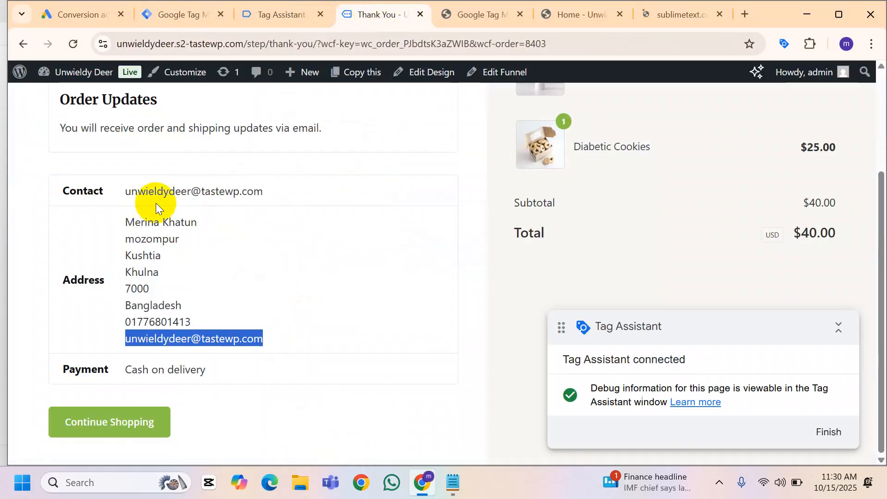
{"action": "left_click", "coordinate": [126, 239]}
{"action": "left_click_drag", "start_coordinate": [125, 240], "coordinate": [268, 337]}
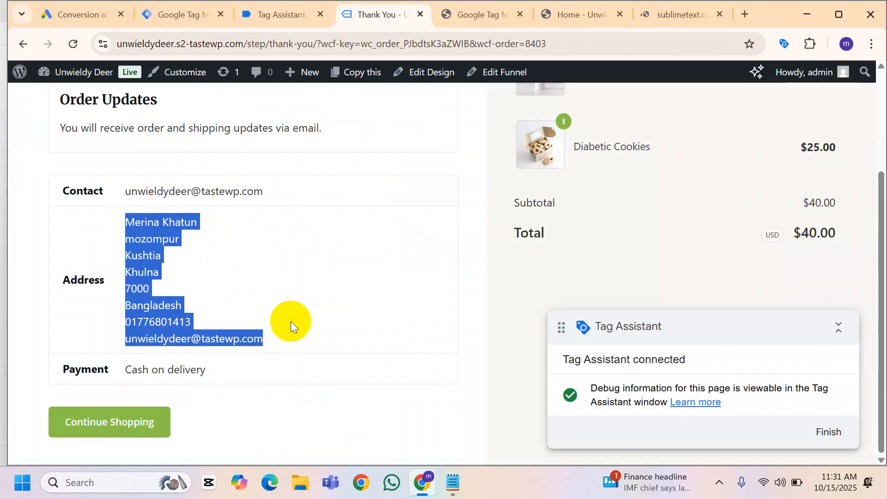
{"action": "left_click", "coordinate": [258, 220]}
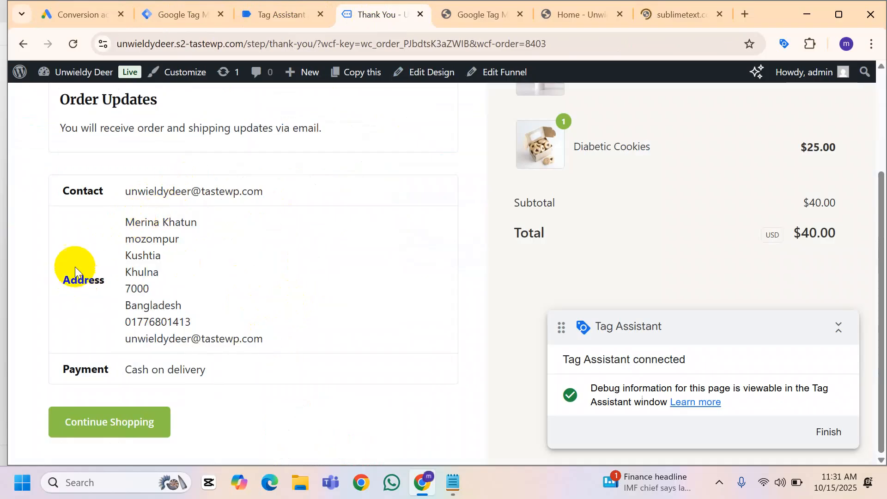
{"action": "left_click_drag", "start_coordinate": [127, 223], "coordinate": [268, 340]}
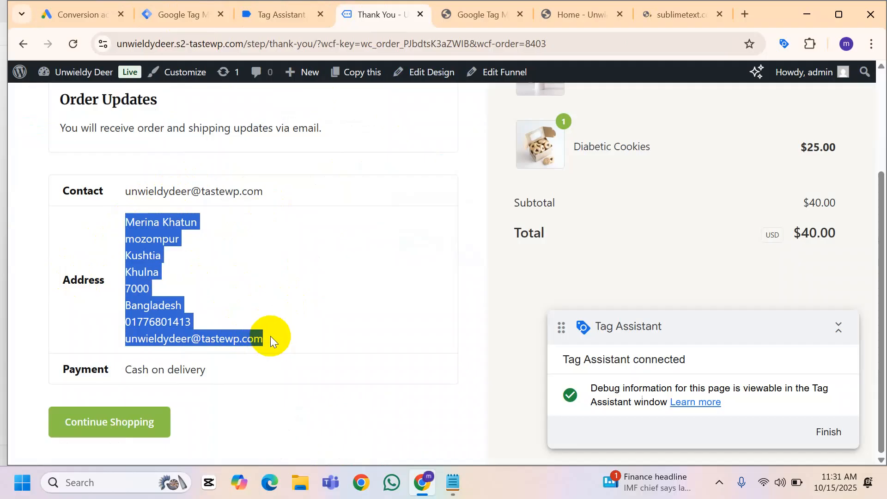
{"action": "left_click_drag", "start_coordinate": [124, 220], "coordinate": [287, 340]}
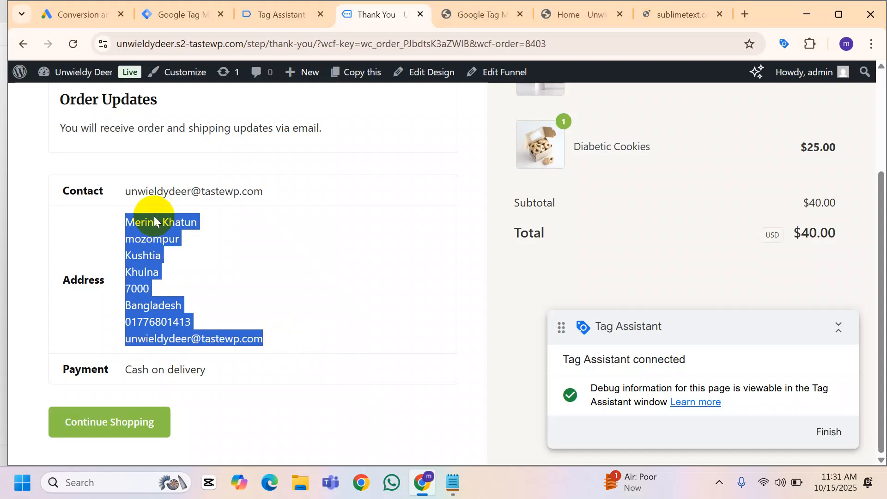
Turn on enhanced conversions in the Google Ads account's conversions settings and agree to the customer data terms
{"action": "left_click", "coordinate": [83, 13]}
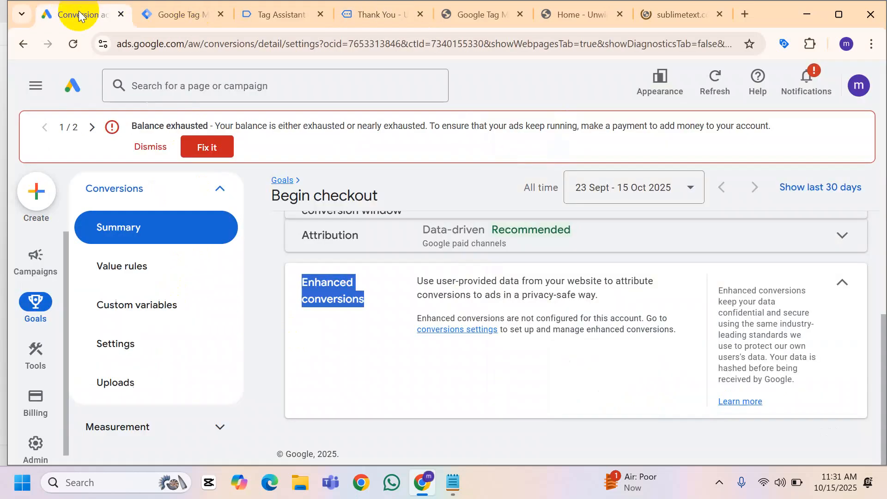
{"action": "left_click", "coordinate": [404, 323]}
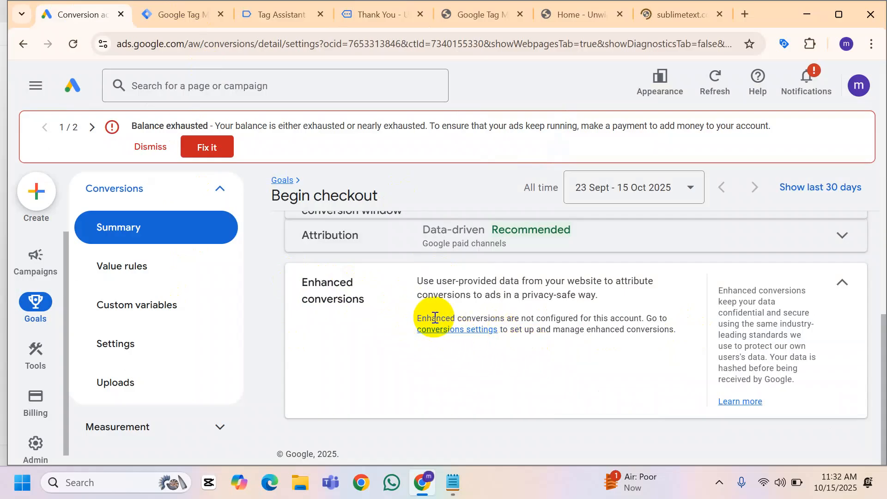
{"action": "left_click", "coordinate": [459, 330]}
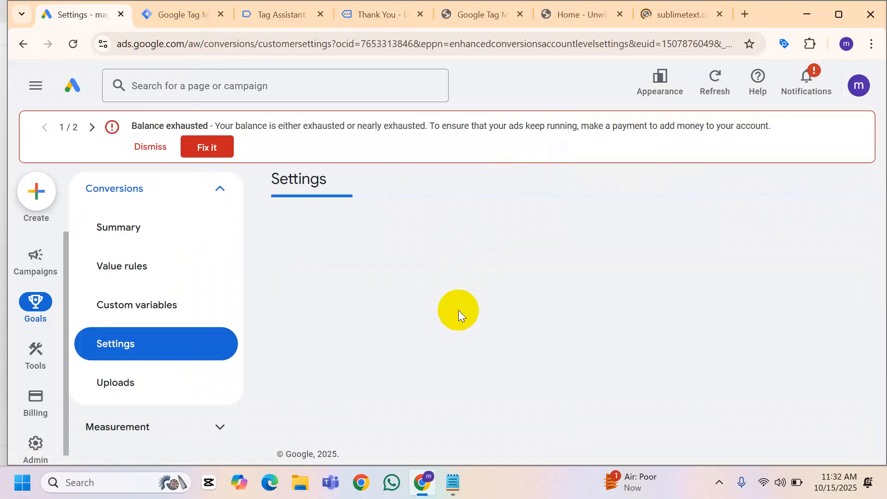
{"action": "scroll", "coordinate": [415, 342], "scroll_direction": "down", "scroll_amount": 2}
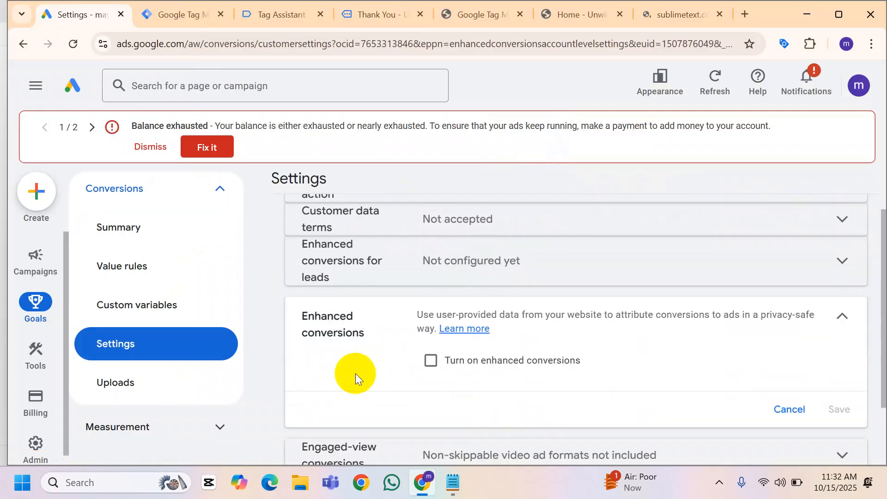
{"action": "left_click", "coordinate": [431, 361]}
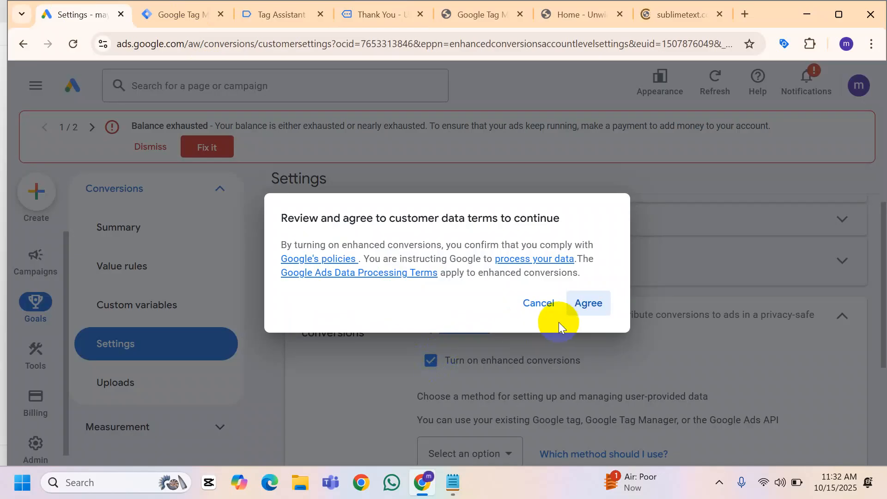
{"action": "left_click", "coordinate": [570, 304]}
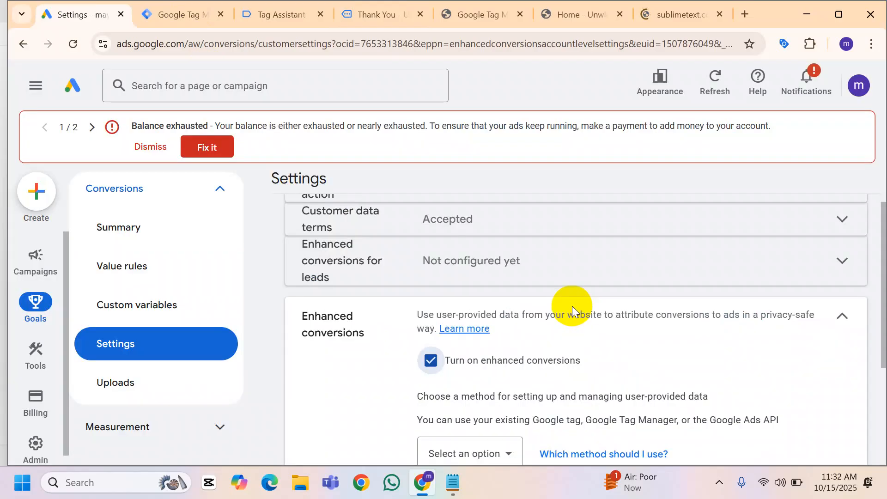
Choose Google Tag Manager as the method for managing user-provided data in enhanced conversions and save the setting
{"action": "scroll", "coordinate": [509, 309], "scroll_direction": "down", "scroll_amount": 3}
{"action": "left_click", "coordinate": [499, 329]}
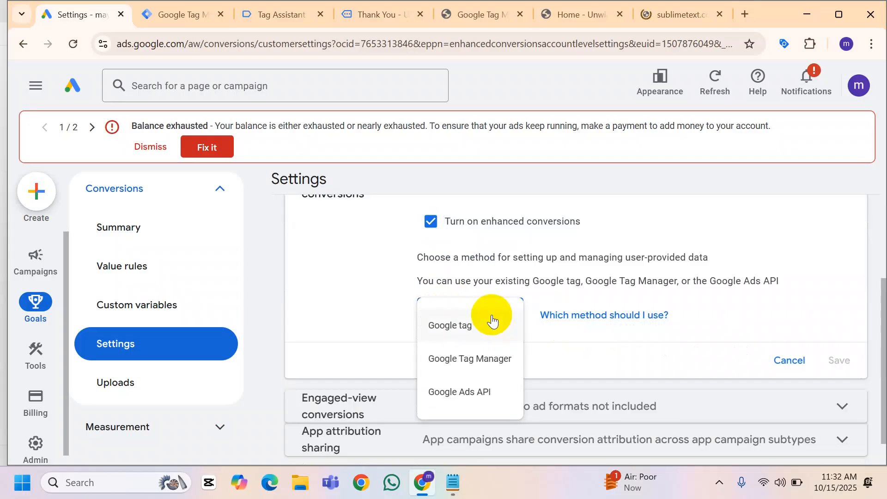
{"action": "left_click", "coordinate": [388, 309]}
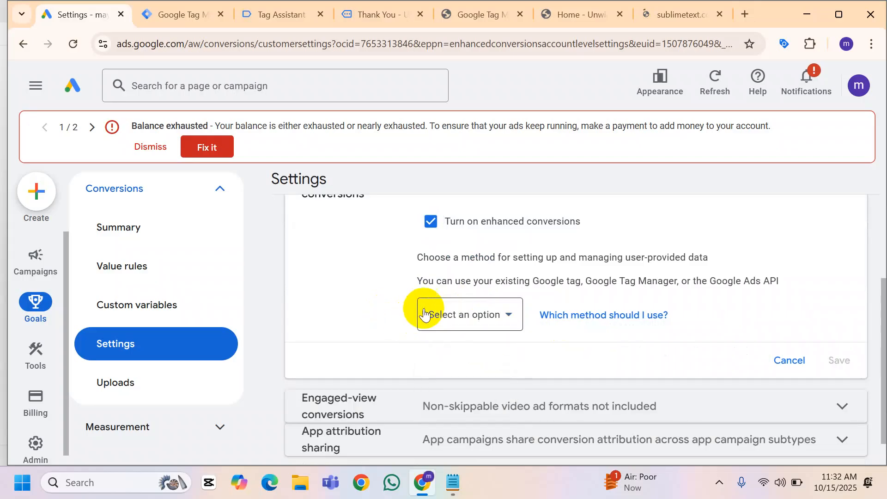
{"action": "left_click", "coordinate": [477, 321]}
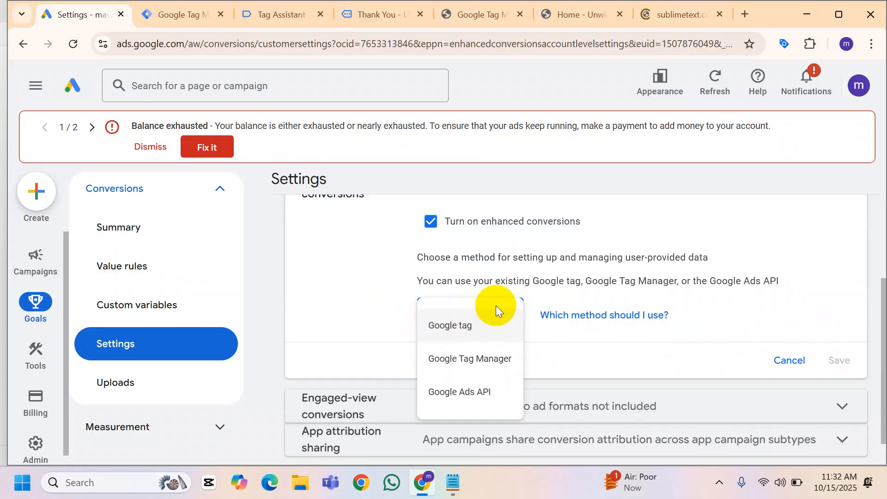
{"action": "left_click", "coordinate": [469, 363]}
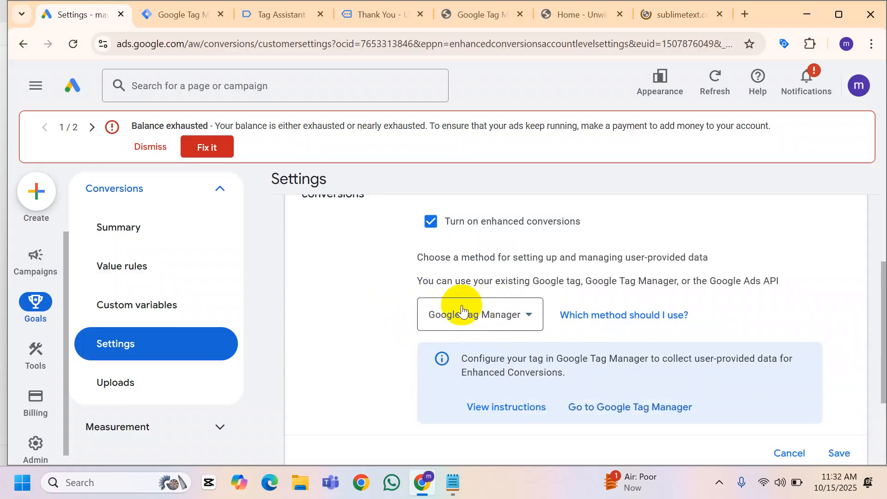
{"action": "scroll", "coordinate": [467, 311], "scroll_direction": "up", "scroll_amount": 1}
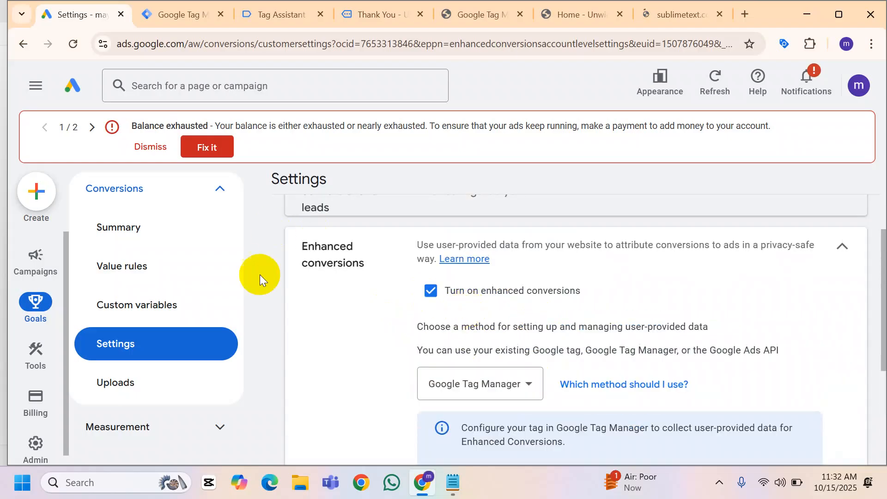
{"action": "scroll", "coordinate": [444, 271], "scroll_direction": "down", "scroll_amount": 2}
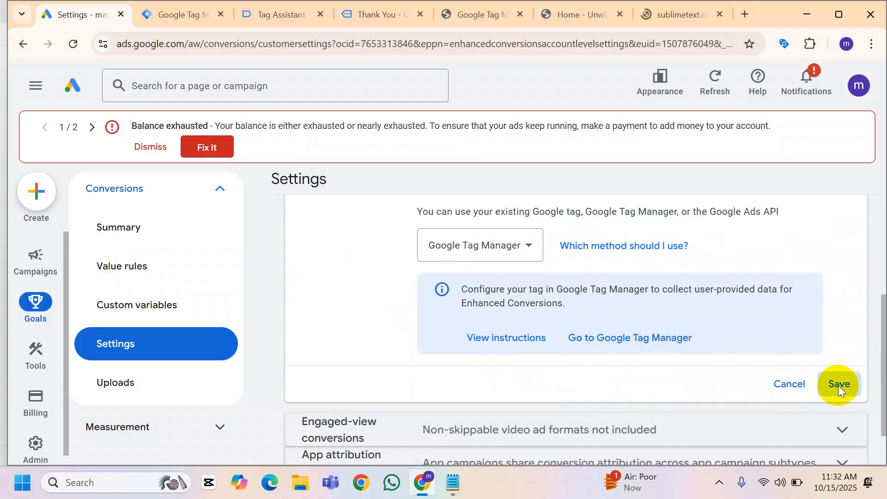
{"action": "left_click", "coordinate": [839, 385]}
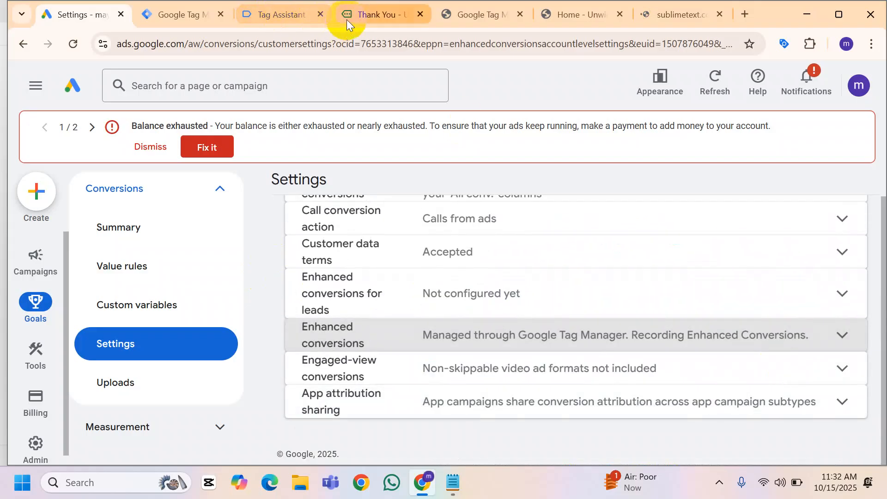
Compare the customer details on the Thank You page with the current Data Layer values in Tag Assistant
{"action": "left_click", "coordinate": [372, 16]}
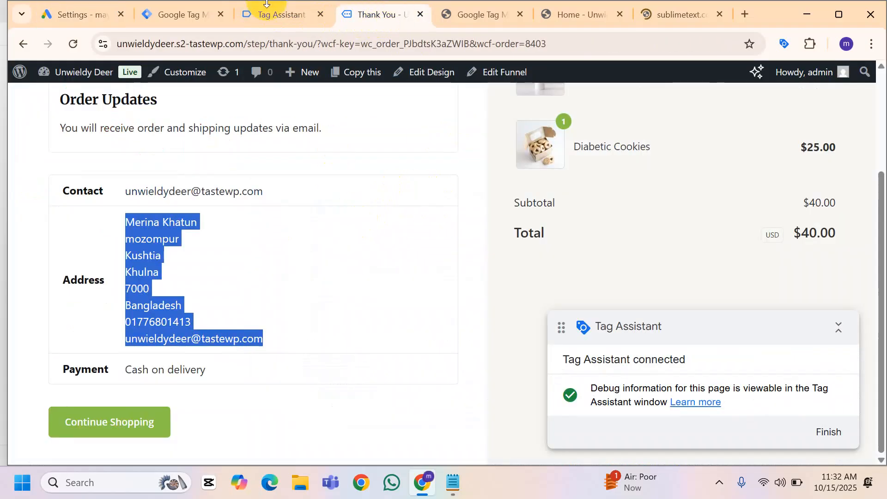
{"action": "left_click", "coordinate": [287, 16]}
{"action": "scroll", "coordinate": [351, 263], "scroll_direction": "down", "scroll_amount": 5}
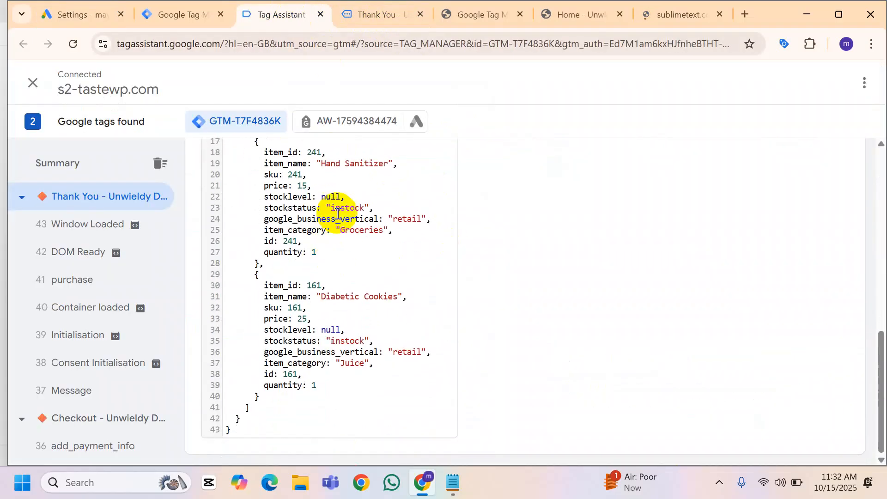
{"action": "scroll", "coordinate": [335, 287], "scroll_direction": "up", "scroll_amount": 5}
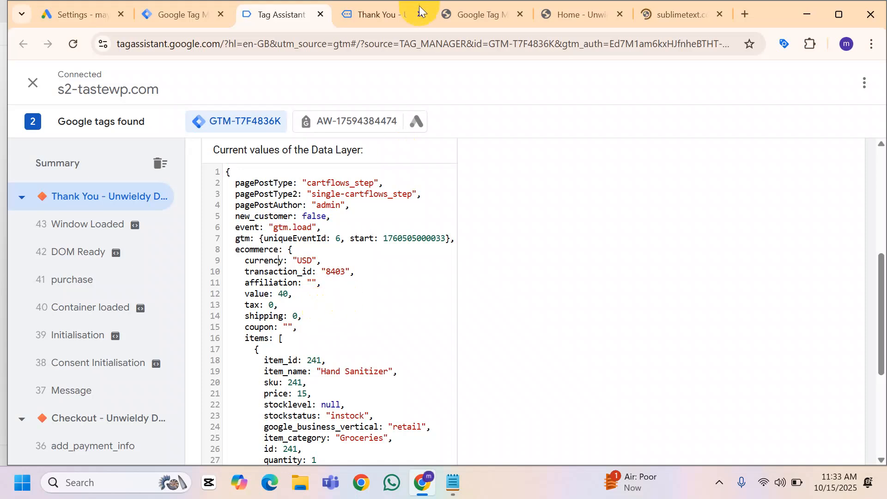
Enable "Customer data in data layer" in the WordPress Google Tag Manager plugin's WooCommerce integration and save the changes
{"action": "left_click", "coordinate": [471, 12]}
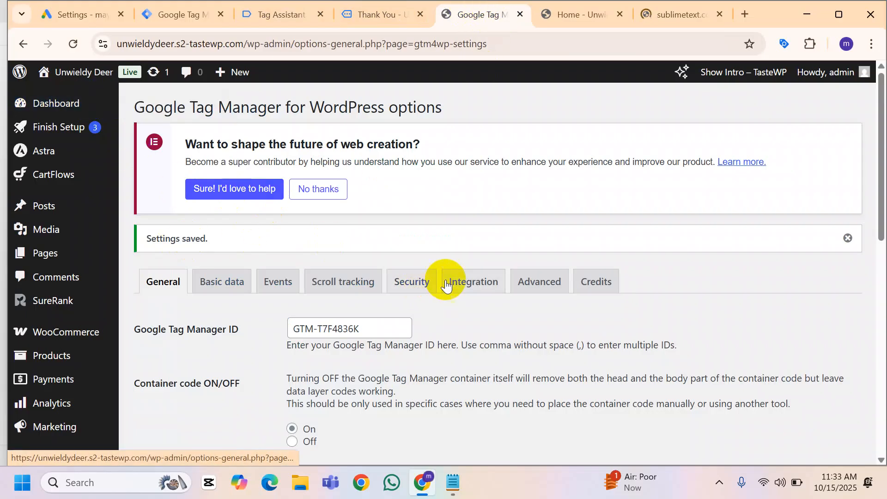
{"action": "scroll", "coordinate": [503, 300], "scroll_direction": "down", "scroll_amount": 1}
{"action": "left_click", "coordinate": [478, 216]}
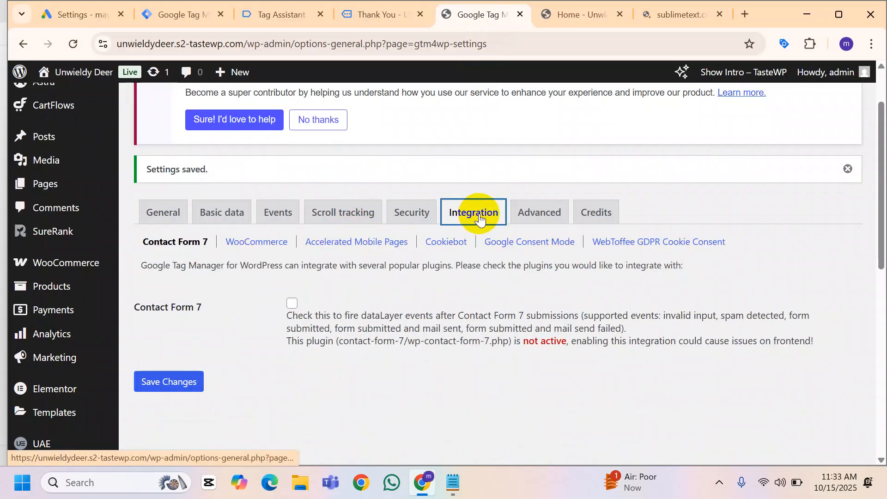
{"action": "left_click", "coordinate": [263, 246]}
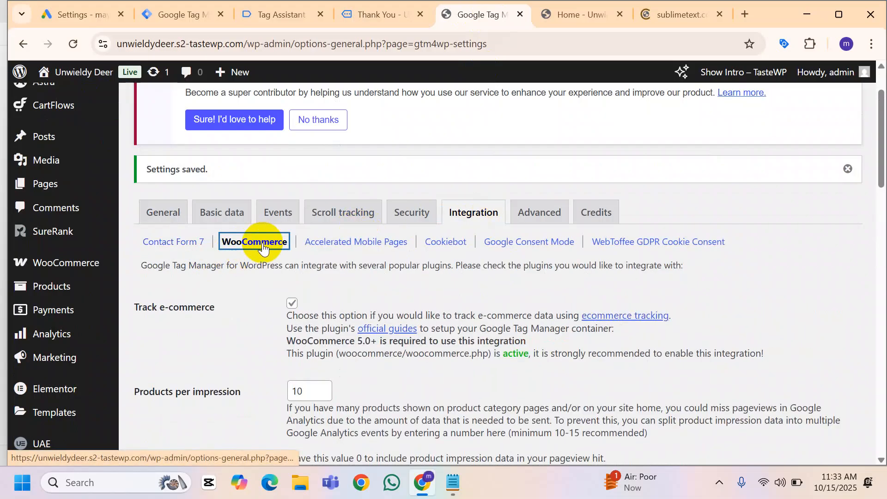
{"action": "scroll", "coordinate": [183, 227], "scroll_direction": "down", "scroll_amount": 3}
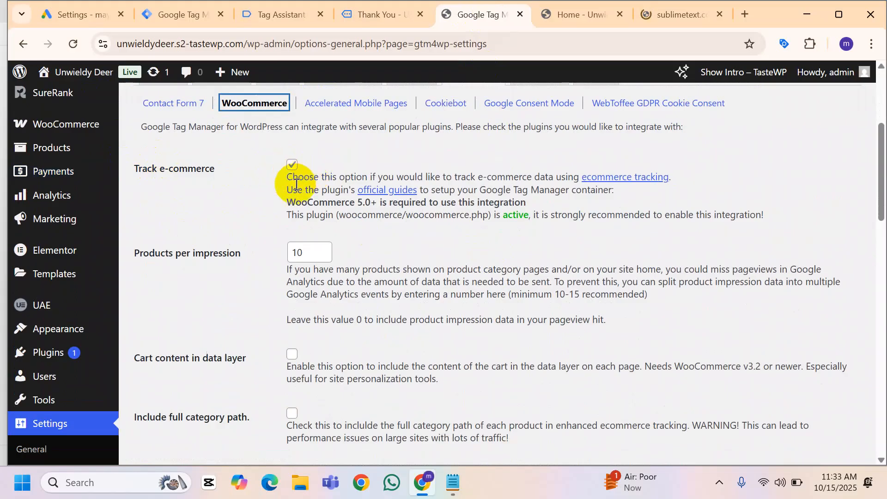
{"action": "scroll", "coordinate": [273, 372], "scroll_direction": "down", "scroll_amount": 5}
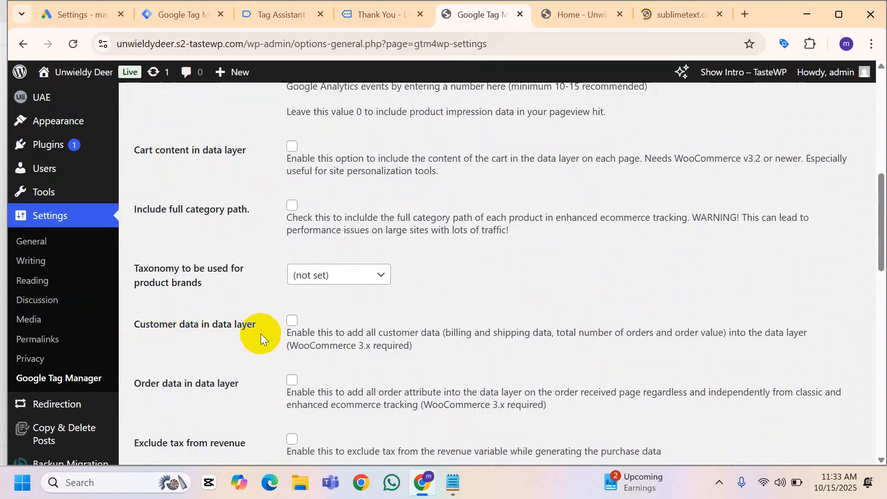
{"action": "left_click", "coordinate": [293, 325]}
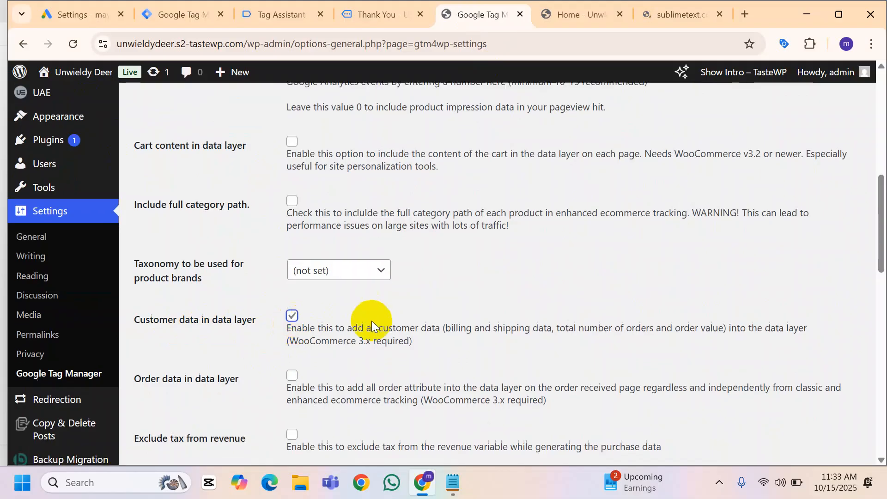
{"action": "scroll", "coordinate": [351, 333], "scroll_direction": "down", "scroll_amount": 9}
{"action": "scroll", "coordinate": [265, 405], "scroll_direction": "down", "scroll_amount": 7}
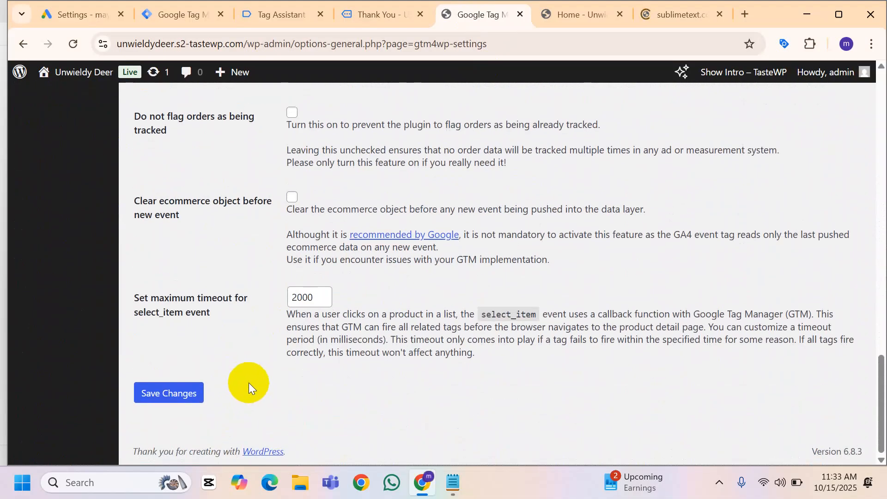
{"action": "left_click", "coordinate": [187, 397]}
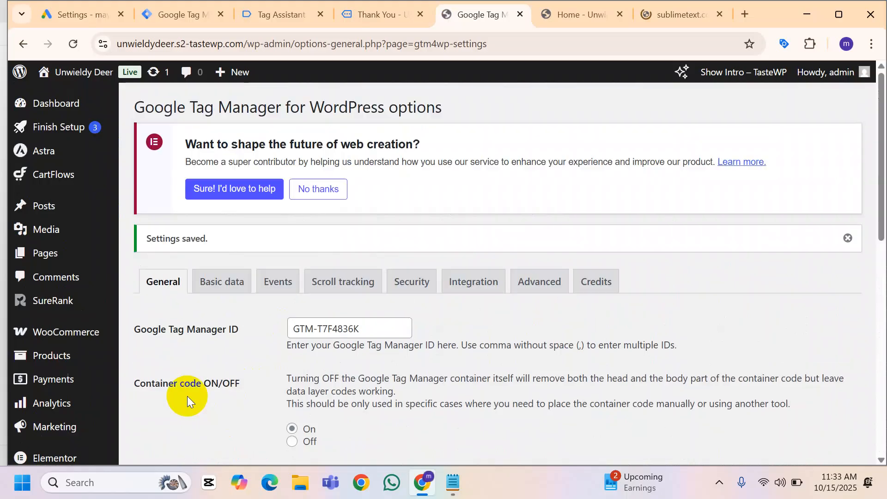
Close the old Thank You page and leave the existing Tag Assistant debugging session
{"action": "left_click", "coordinate": [401, 17]}
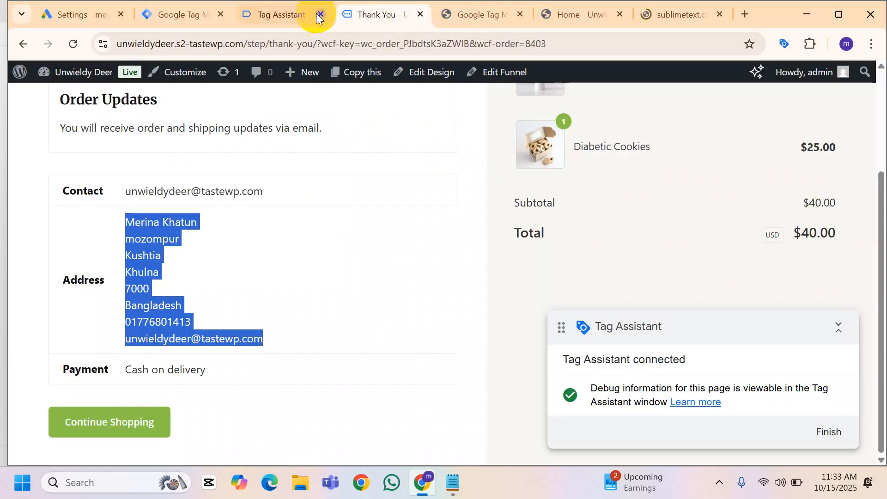
{"action": "left_click", "coordinate": [419, 14]}
{"action": "left_click", "coordinate": [298, 16]}
{"action": "left_click", "coordinate": [321, 14]}
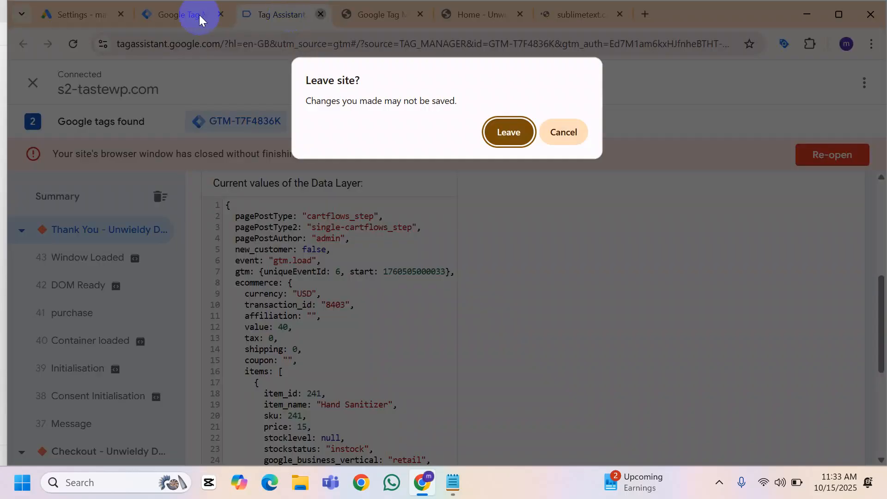
{"action": "left_click", "coordinate": [507, 133]}
{"action": "left_click", "coordinate": [194, 7]}
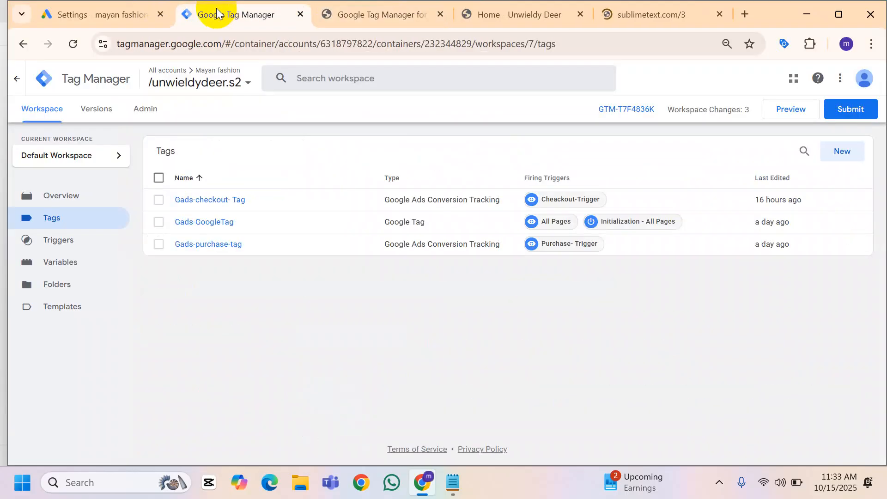
{"action": "left_click", "coordinate": [781, 116]}
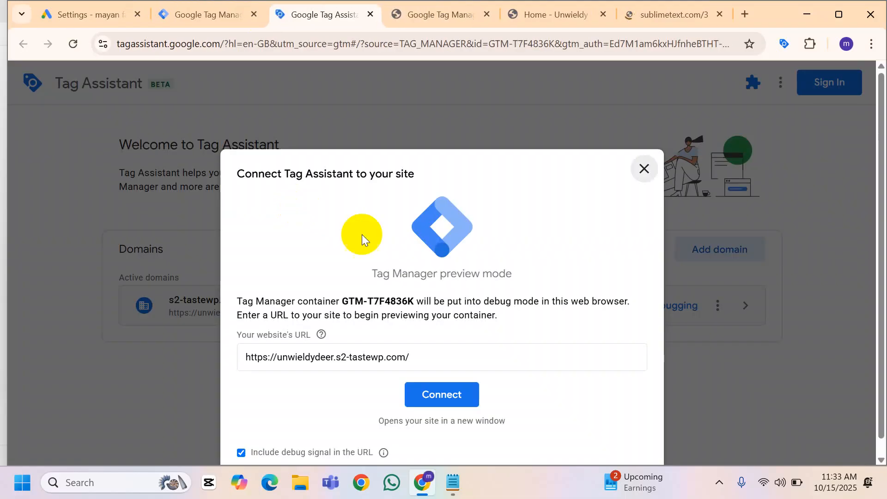
{"action": "left_click", "coordinate": [451, 395]}
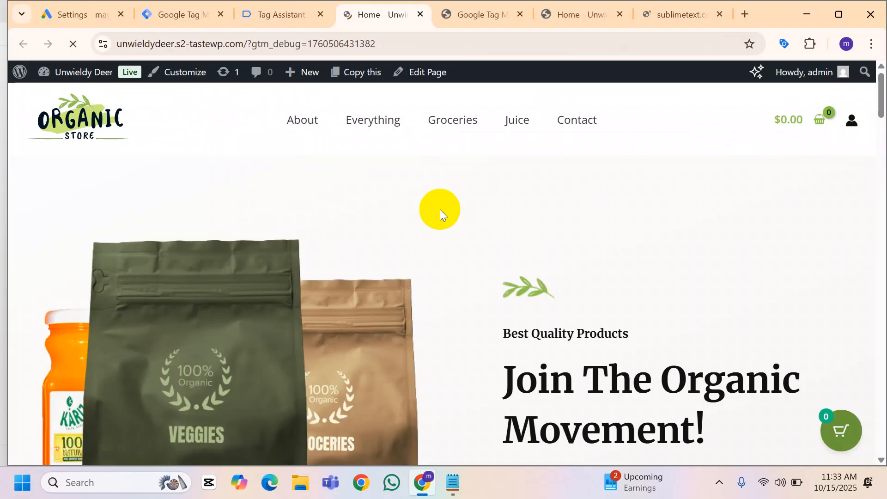
Open the Hand Sanitizer product from the store's home page and add it to the cart
{"action": "scroll", "coordinate": [454, 270], "scroll_direction": "down", "scroll_amount": 3}
{"action": "scroll", "coordinate": [455, 269], "scroll_direction": "down", "scroll_amount": 5}
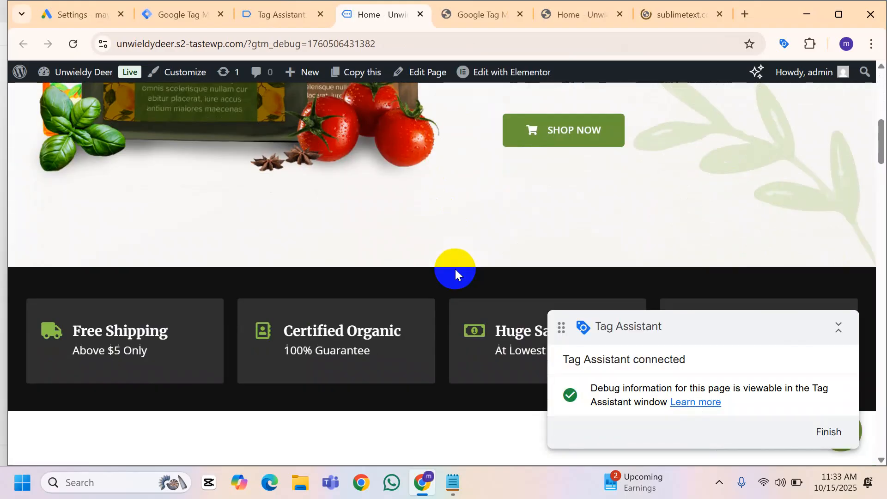
{"action": "scroll", "coordinate": [365, 240], "scroll_direction": "down", "scroll_amount": 5}
{"action": "left_click", "coordinate": [347, 226]}
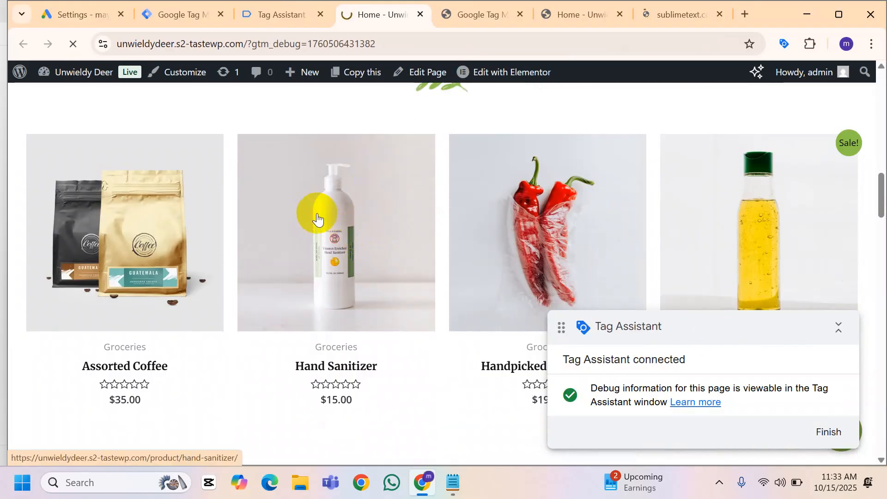
{"action": "scroll", "coordinate": [322, 216], "scroll_direction": "down", "scroll_amount": 6}
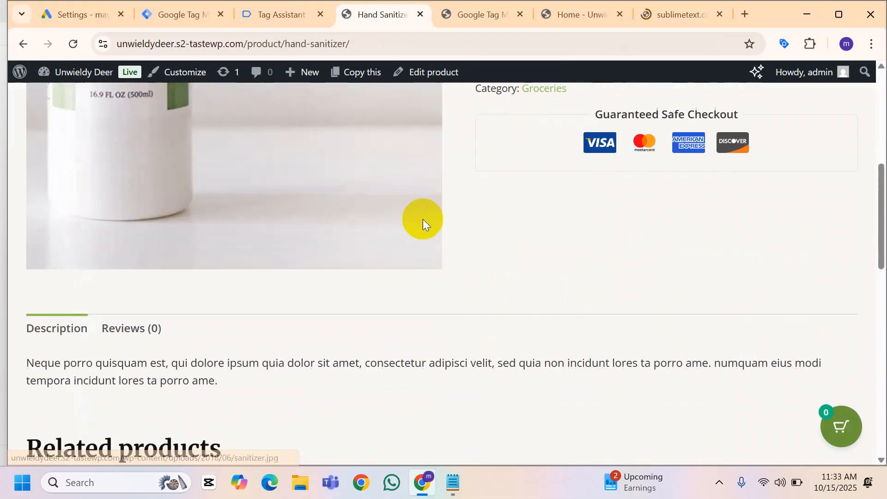
{"action": "scroll", "coordinate": [422, 221], "scroll_direction": "up", "scroll_amount": 4}
{"action": "left_click", "coordinate": [589, 252]}
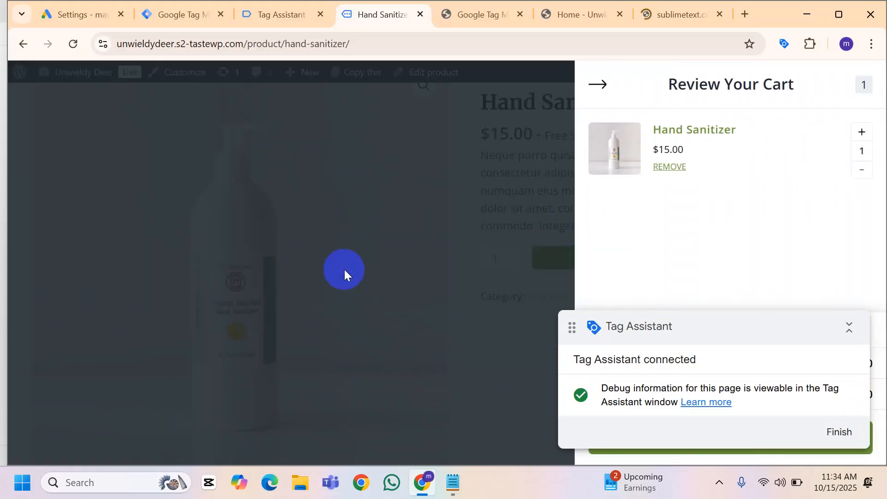
Leave the cart review, open Fresh Organic Honey from the related products and add it to the cart
{"action": "left_click", "coordinate": [398, 245]}
{"action": "scroll", "coordinate": [435, 249], "scroll_direction": "down", "scroll_amount": 15}
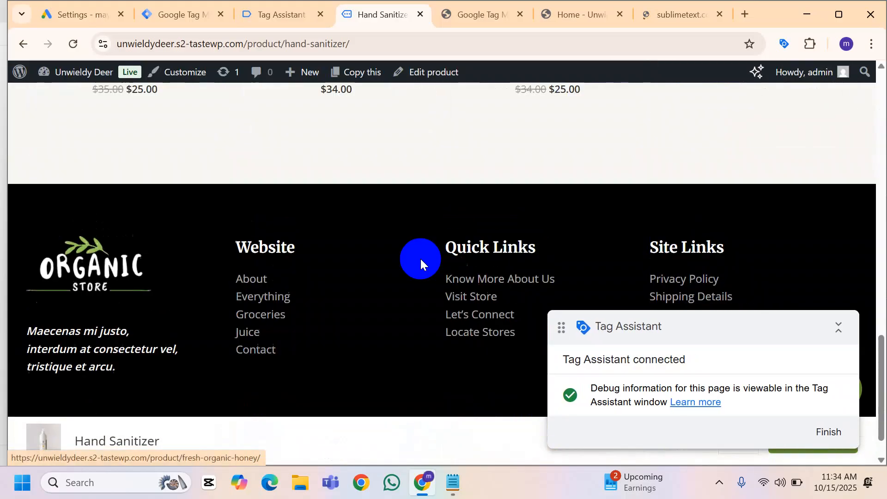
{"action": "scroll", "coordinate": [420, 257], "scroll_direction": "up", "scroll_amount": 5}
{"action": "left_click", "coordinate": [360, 212]}
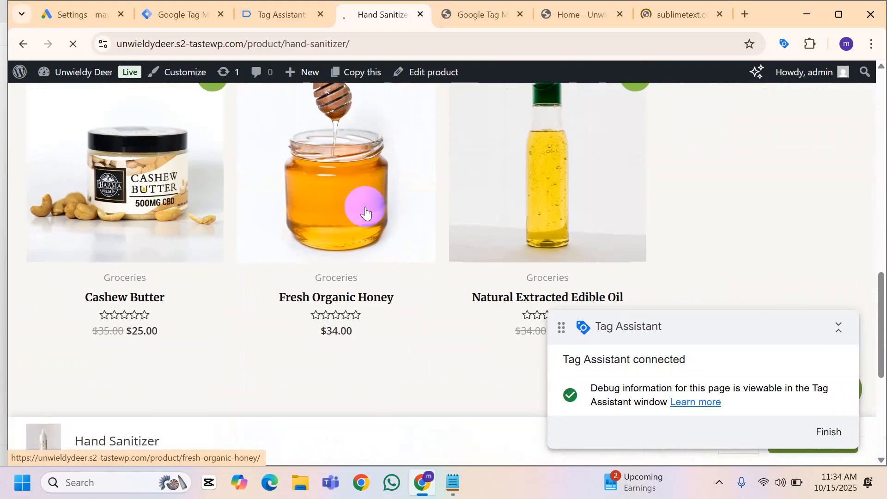
{"action": "scroll", "coordinate": [364, 207], "scroll_direction": "down", "scroll_amount": 3}
{"action": "left_click", "coordinate": [604, 259]}
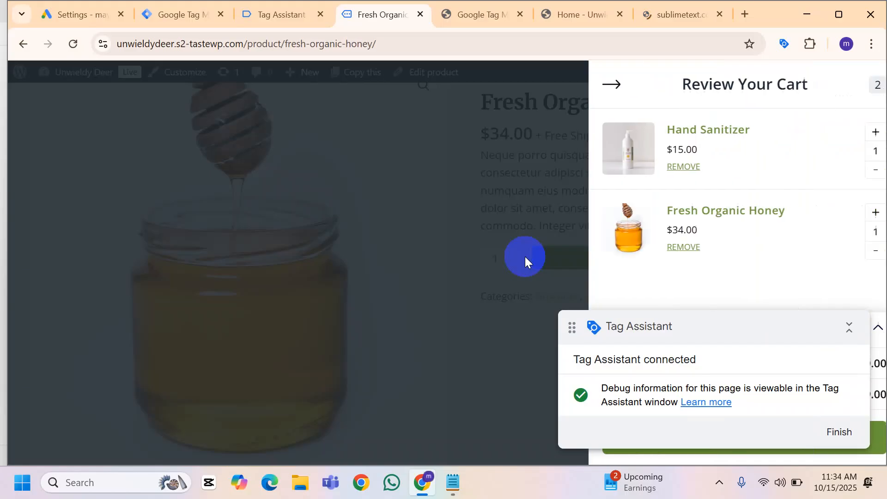
Proceed to checkout with the two cart items and place the order with cash on delivery
{"action": "left_click_drag", "start_coordinate": [778, 326], "coordinate": [741, 204]}
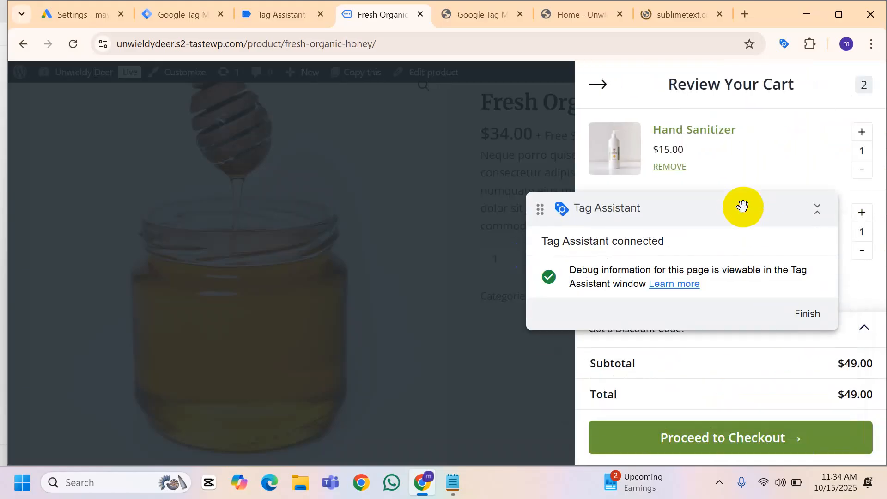
{"action": "left_click", "coordinate": [706, 430]}
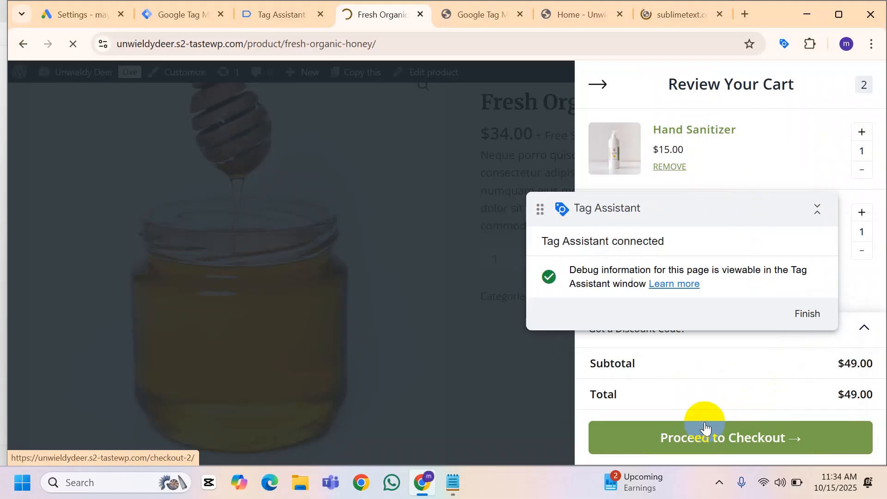
{"action": "scroll", "coordinate": [275, 317], "scroll_direction": "down", "scroll_amount": 7}
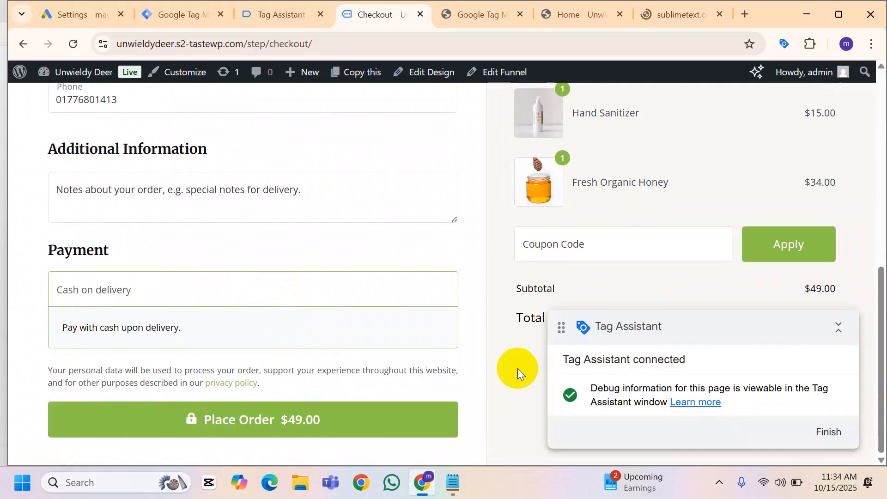
{"action": "left_click", "coordinate": [325, 410]}
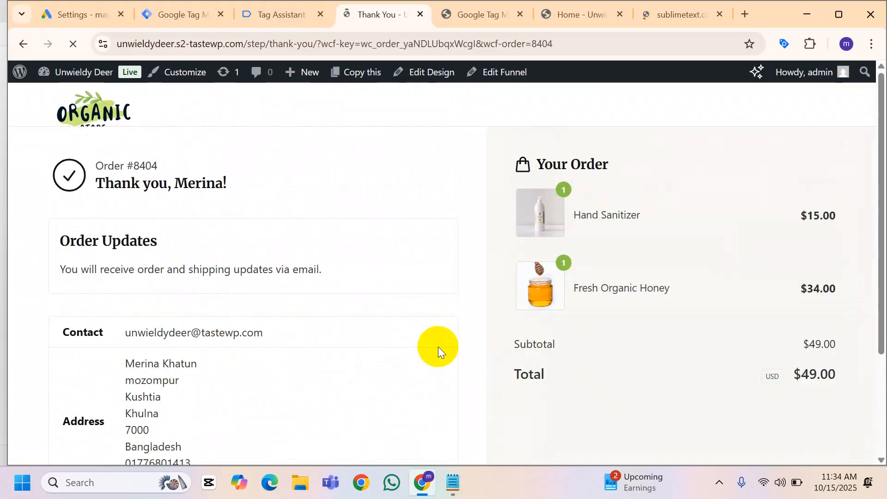
{"action": "scroll", "coordinate": [438, 350], "scroll_direction": "down", "scroll_amount": 3}
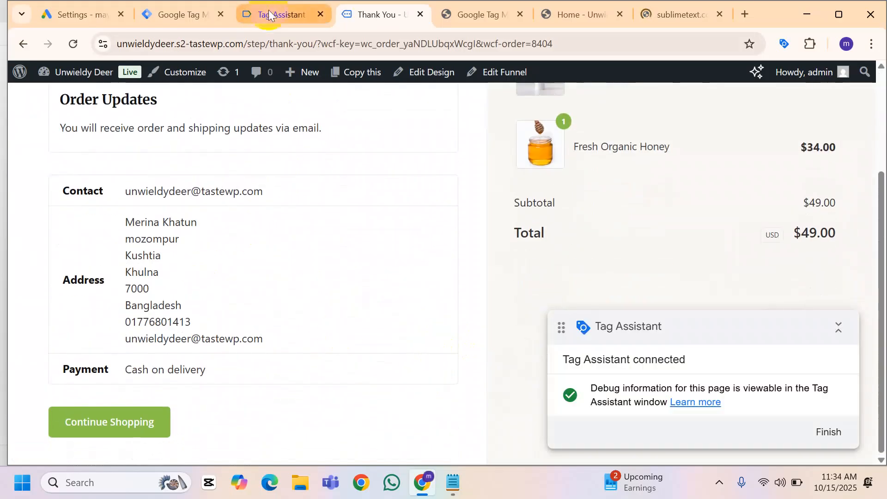
Switch to Tag Assistant and open the Data Layer values recorded for the Thank You page
{"action": "left_click", "coordinate": [270, 14]}
{"action": "left_click", "coordinate": [461, 323]}
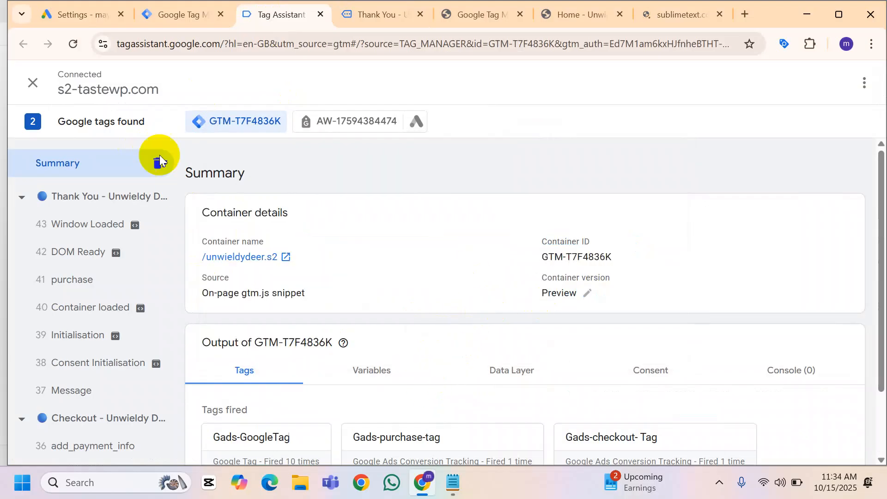
{"action": "left_click", "coordinate": [111, 209]}
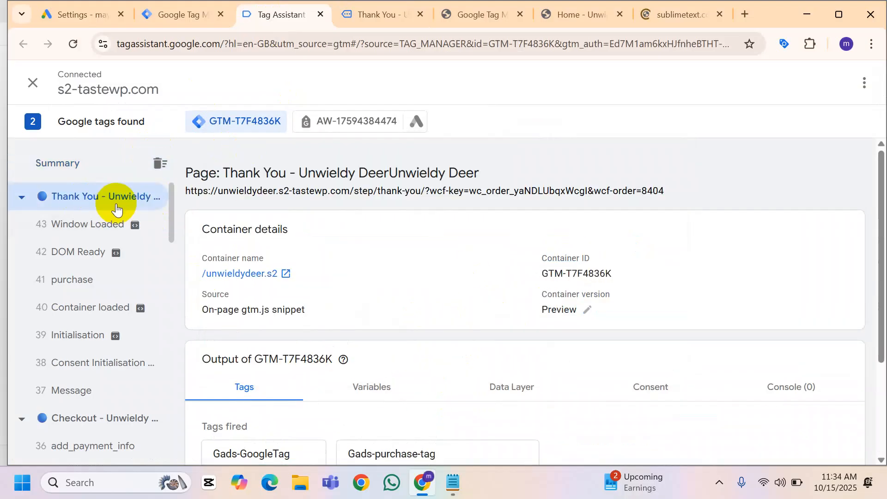
{"action": "scroll", "coordinate": [508, 277], "scroll_direction": "down", "scroll_amount": 3}
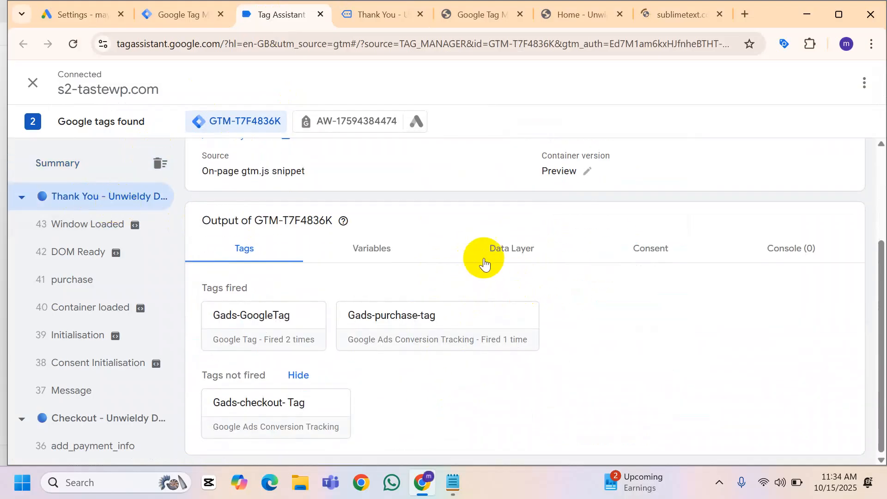
{"action": "left_click", "coordinate": [513, 248]}
{"action": "scroll", "coordinate": [630, 208], "scroll_direction": "down", "scroll_amount": 3}
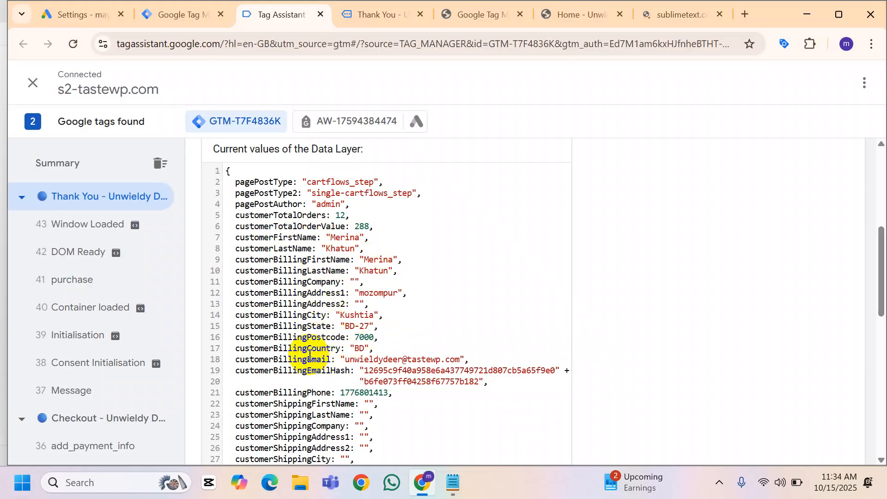
Examine the customer billing and shipping fields in the Thank You page's Data Layer
{"action": "scroll", "coordinate": [412, 350], "scroll_direction": "down", "scroll_amount": 3}
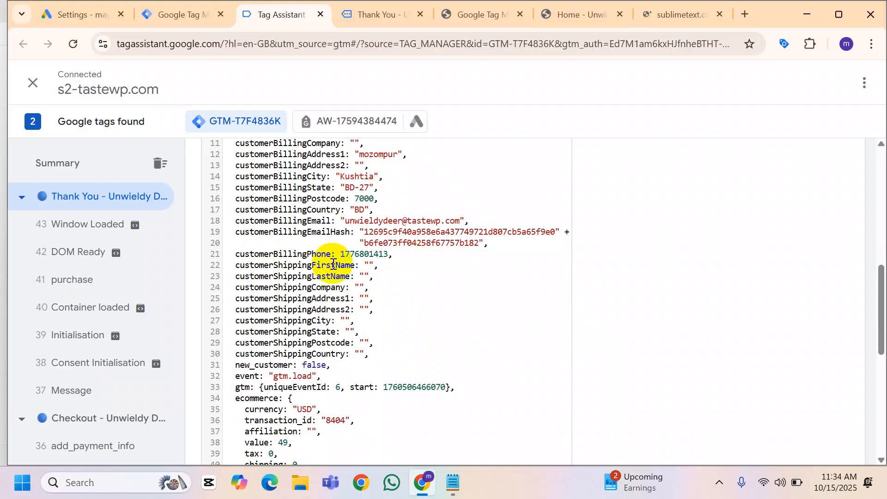
{"action": "scroll", "coordinate": [354, 282], "scroll_direction": "up", "scroll_amount": 5}
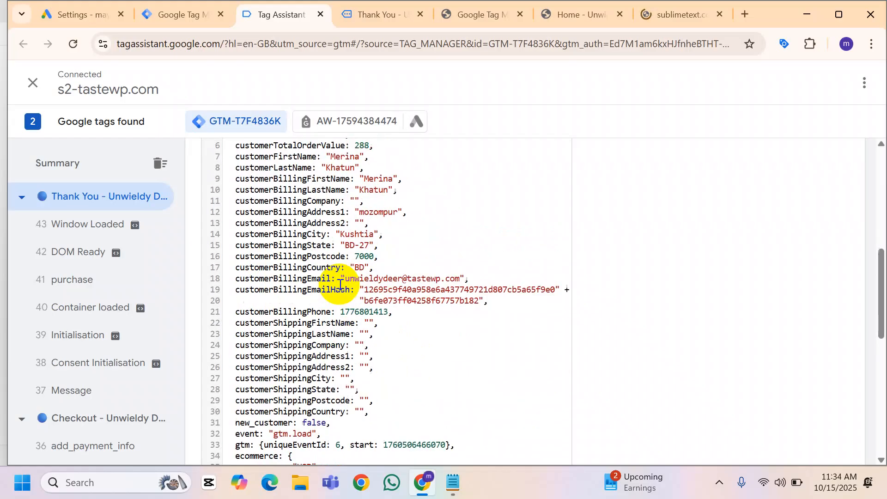
{"action": "scroll", "coordinate": [272, 271], "scroll_direction": "up", "scroll_amount": 2}
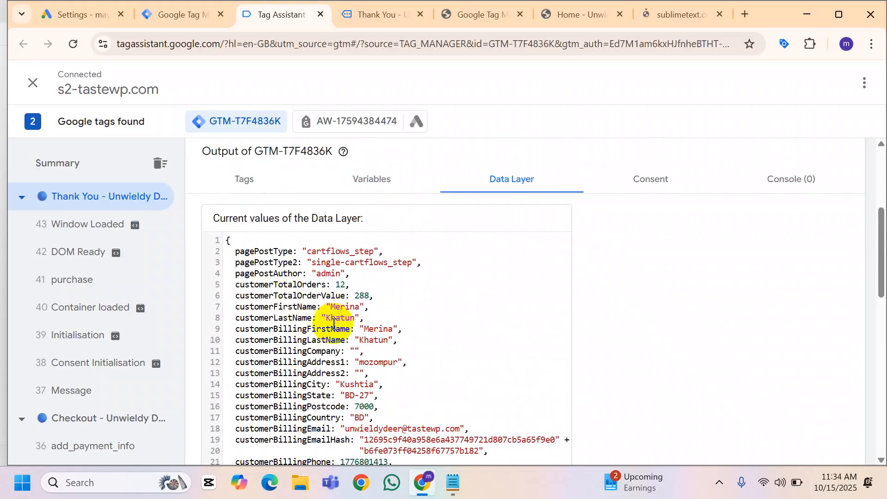
{"action": "scroll", "coordinate": [272, 317], "scroll_direction": "down", "scroll_amount": 6}
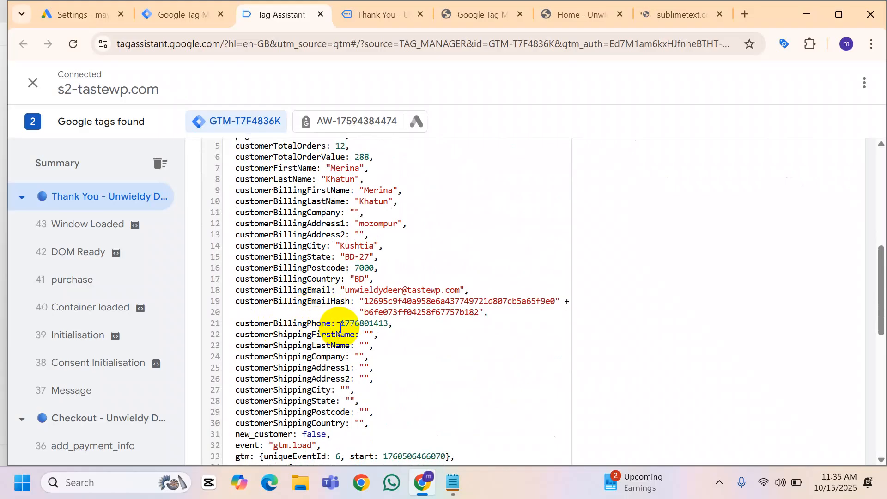
{"action": "scroll", "coordinate": [319, 240], "scroll_direction": "up", "scroll_amount": 3}
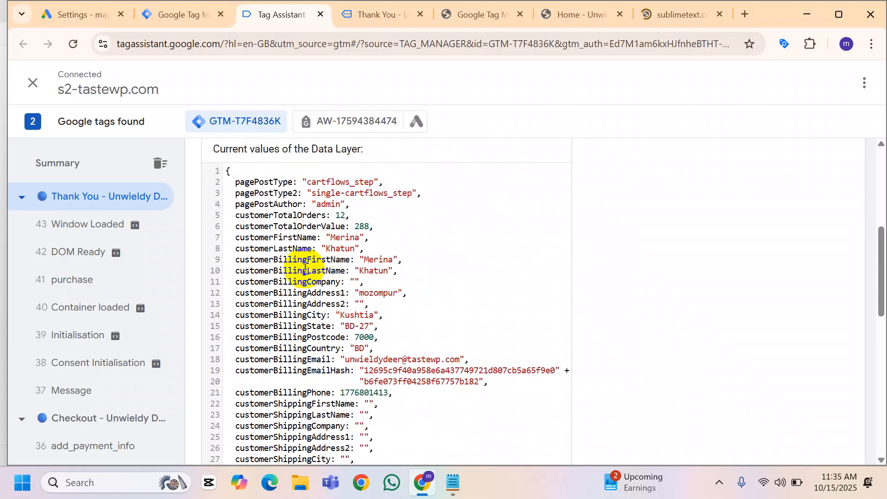
{"action": "scroll", "coordinate": [356, 291], "scroll_direction": "down", "scroll_amount": 6}
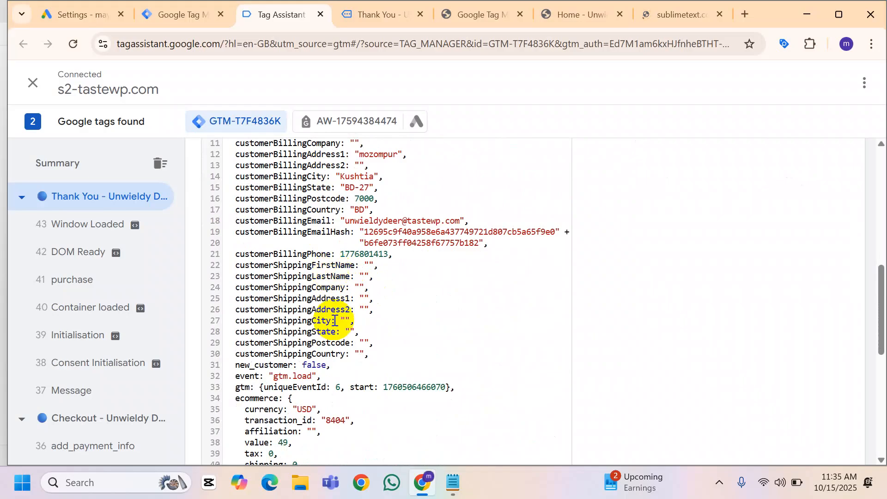
{"action": "left_click_drag", "start_coordinate": [264, 253], "coordinate": [341, 283]}
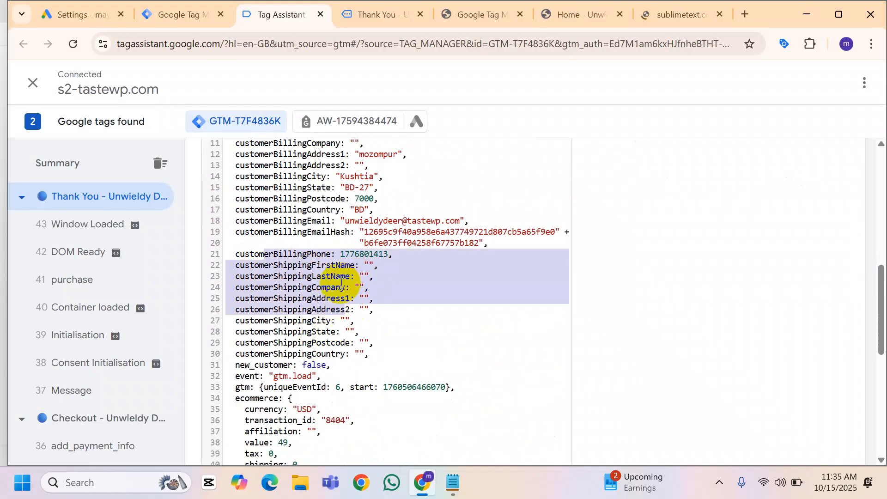
{"action": "left_click", "coordinate": [342, 332]}
{"action": "left_click_drag", "start_coordinate": [345, 264], "coordinate": [366, 367]}
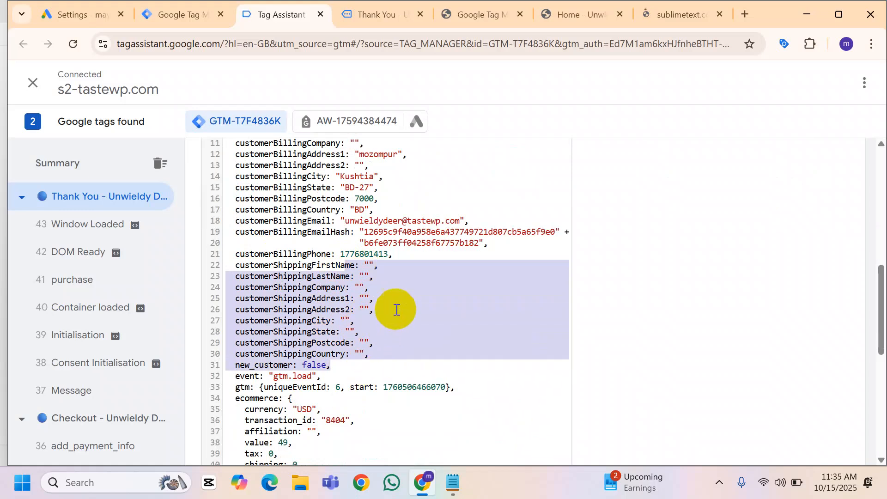
{"action": "left_click", "coordinate": [370, 309]}
Examine the ecommerce object in the Data Layer and compare its nesting with the top-level customer fields
{"action": "scroll", "coordinate": [402, 323], "scroll_direction": "down", "scroll_amount": 1}
{"action": "scroll", "coordinate": [370, 324], "scroll_direction": "down", "scroll_amount": 4}
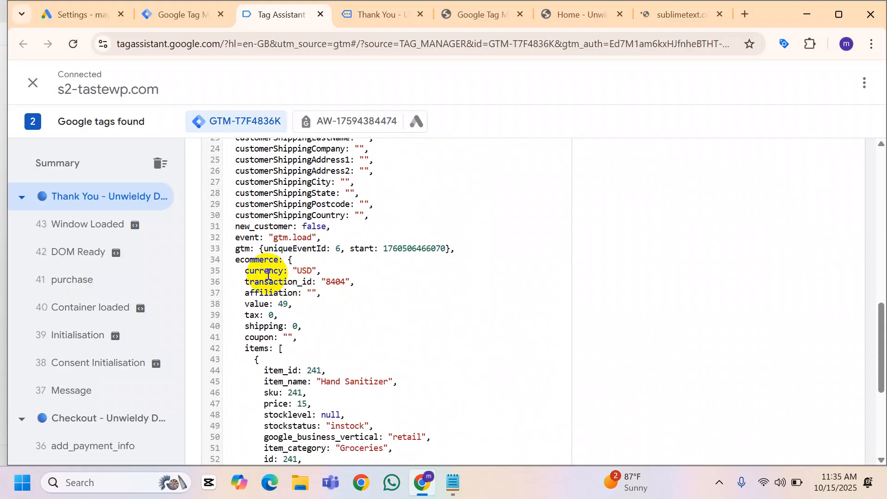
{"action": "scroll", "coordinate": [323, 307], "scroll_direction": "down", "scroll_amount": 2}
{"action": "left_click_drag", "start_coordinate": [250, 191], "coordinate": [377, 353]}
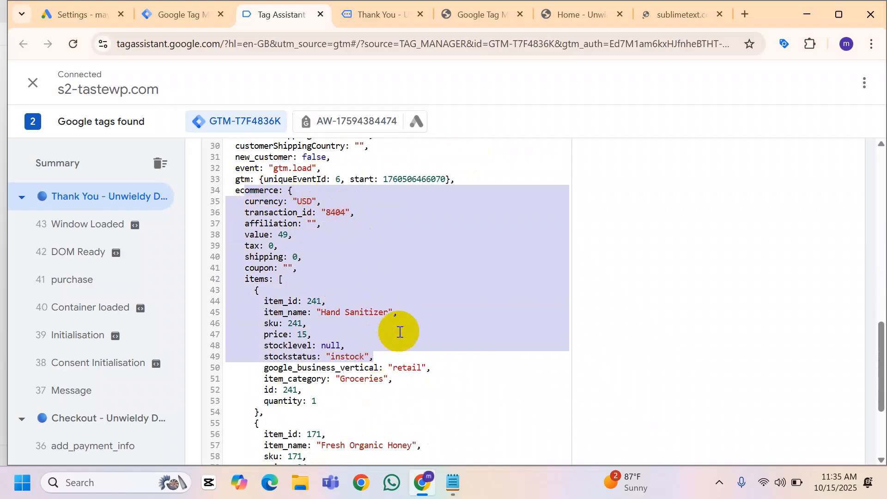
{"action": "scroll", "coordinate": [415, 297], "scroll_direction": "up", "scroll_amount": 4}
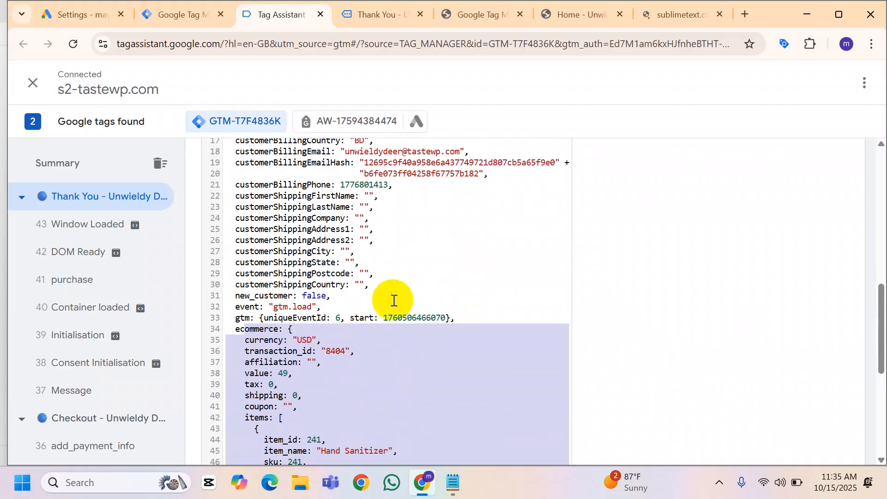
{"action": "scroll", "coordinate": [394, 297], "scroll_direction": "down", "scroll_amount": 4}
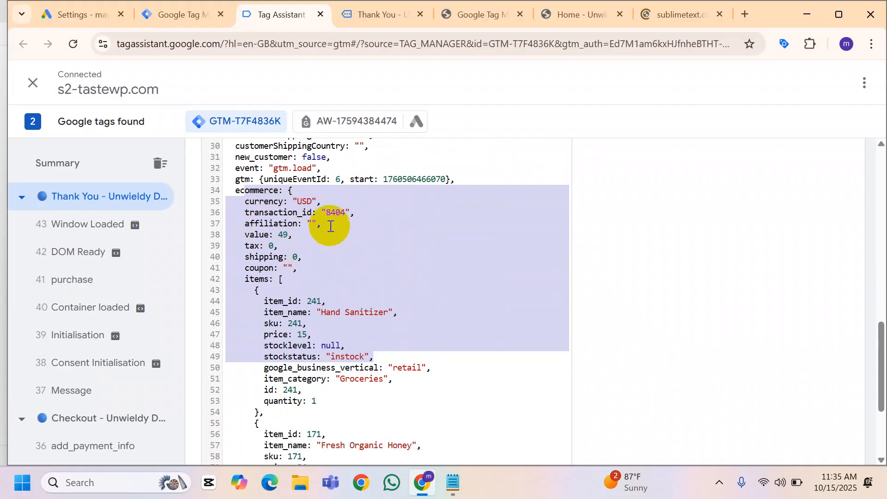
{"action": "scroll", "coordinate": [331, 267], "scroll_direction": "up", "scroll_amount": 5}
{"action": "scroll", "coordinate": [326, 265], "scroll_direction": "up", "scroll_amount": 2}
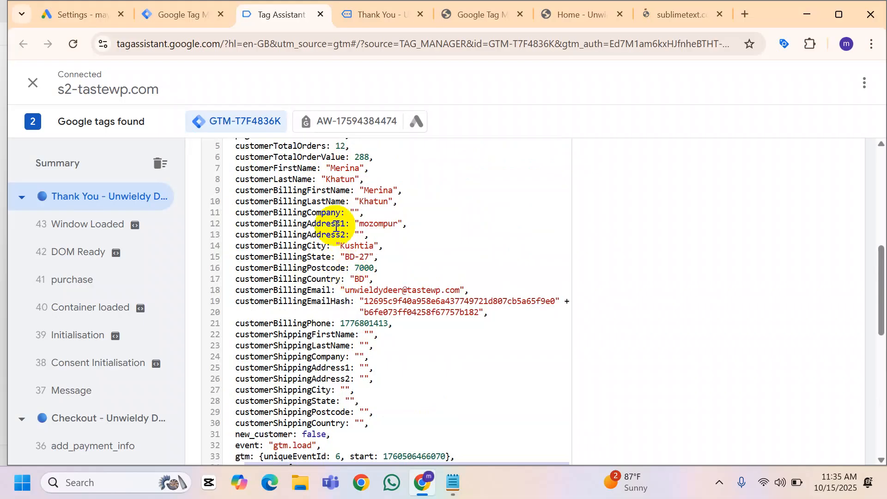
{"action": "scroll", "coordinate": [355, 215], "scroll_direction": "up", "scroll_amount": 2}
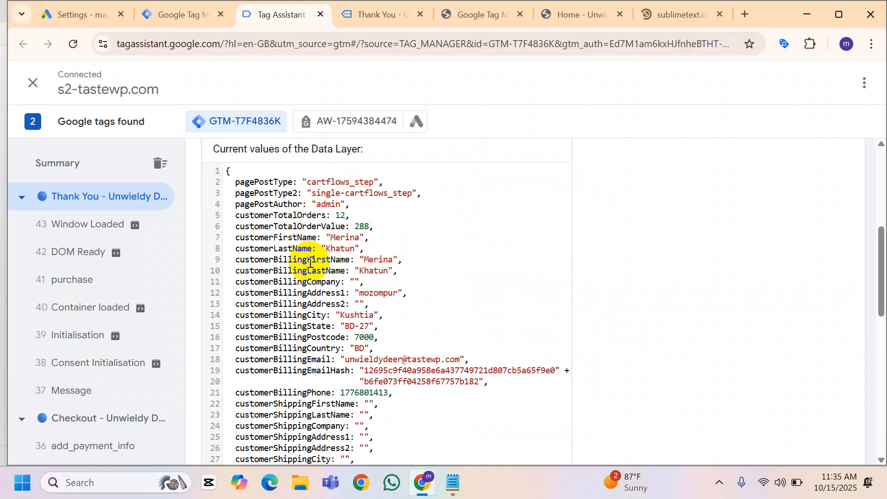
Return to Tag Manager and create a new user-defined variable of type Data Layer Variable
{"action": "left_click", "coordinate": [194, 13]}
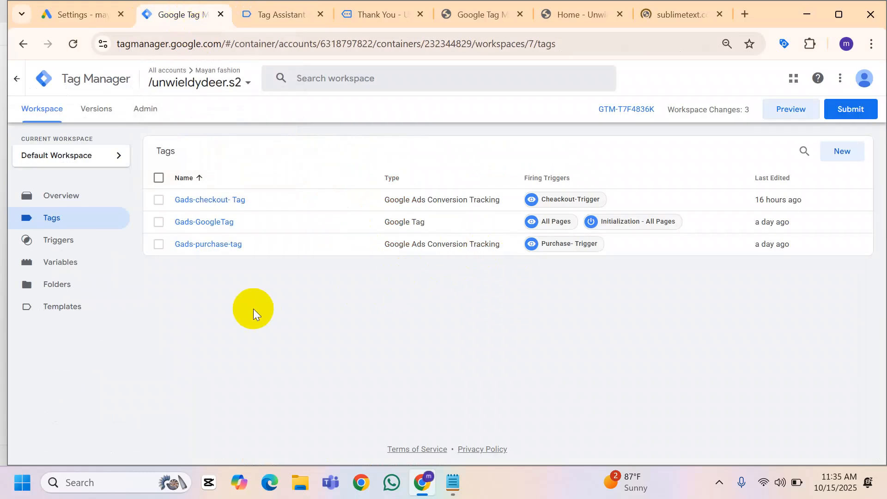
{"action": "left_click", "coordinate": [57, 269]}
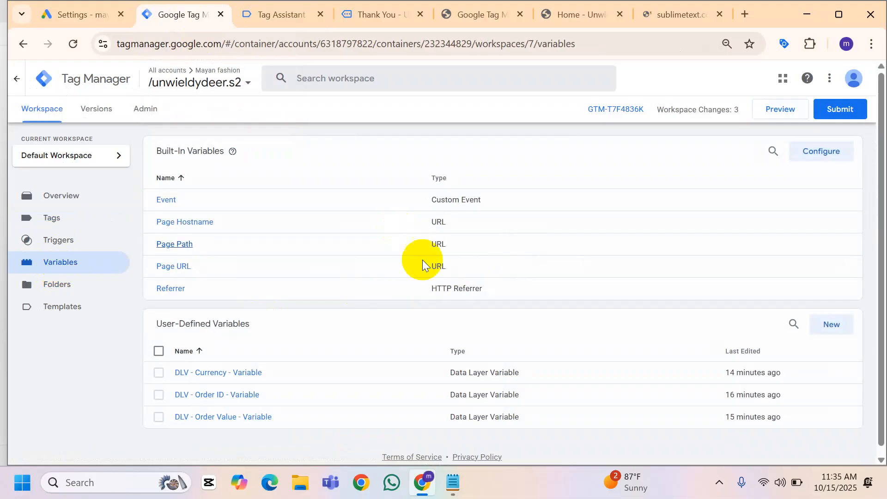
{"action": "left_click", "coordinate": [829, 324]}
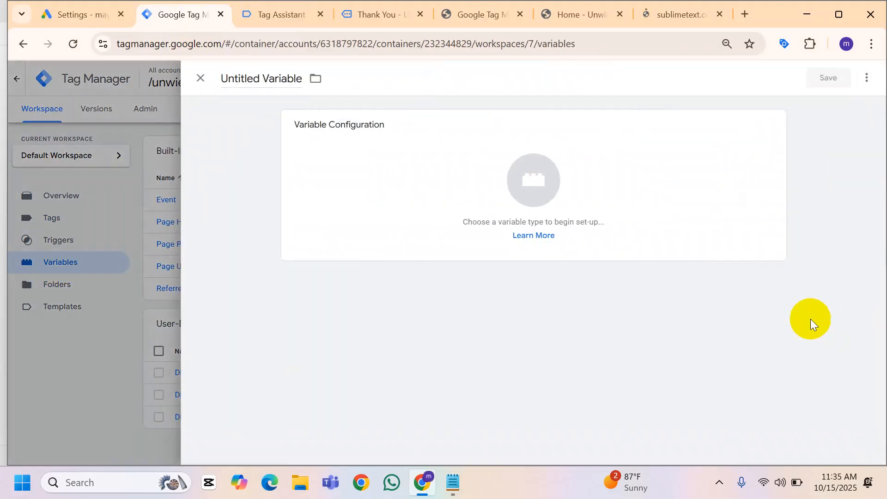
{"action": "left_click", "coordinate": [368, 188]}
{"action": "scroll", "coordinate": [693, 213], "scroll_direction": "down", "scroll_amount": 5}
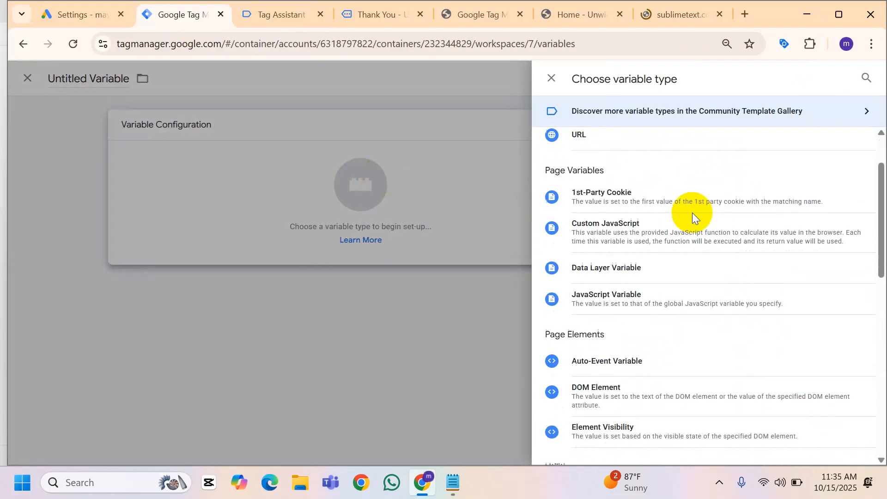
{"action": "scroll", "coordinate": [653, 357], "scroll_direction": "down", "scroll_amount": 2}
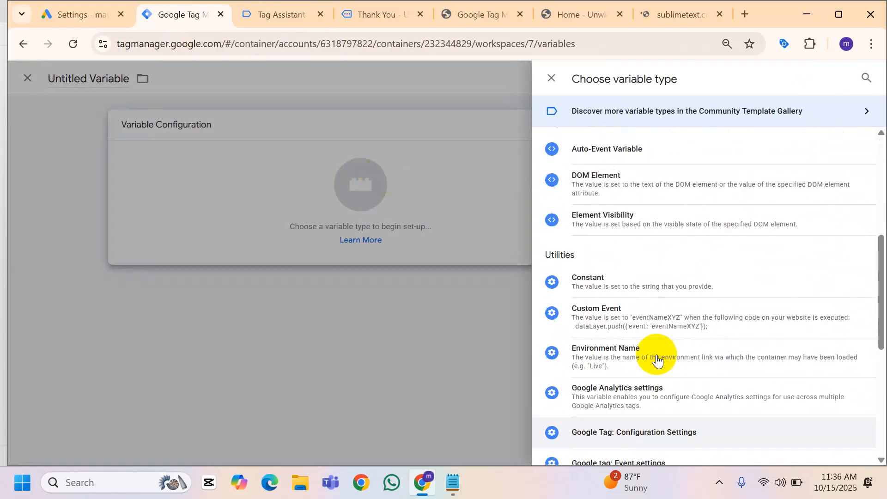
{"action": "scroll", "coordinate": [661, 351], "scroll_direction": "up", "scroll_amount": 6}
{"action": "scroll", "coordinate": [669, 343], "scroll_direction": "down", "scroll_amount": 2}
{"action": "left_click", "coordinate": [609, 276]}
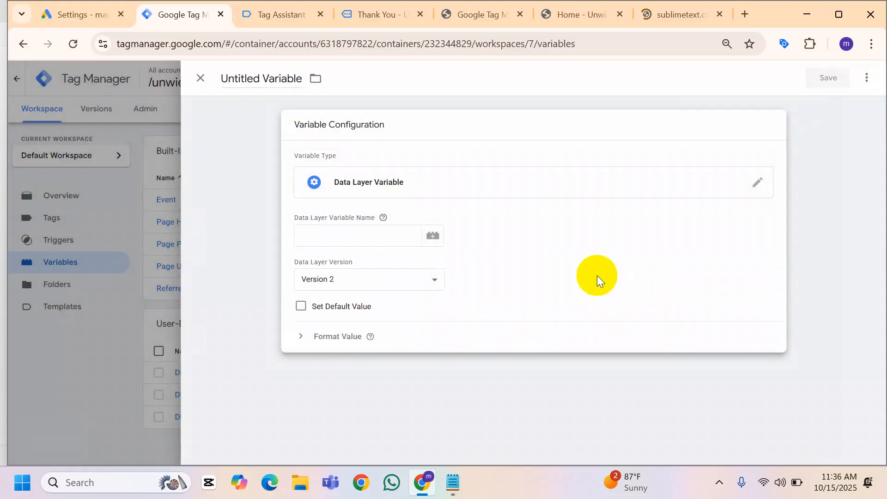
Copy the customerFirstName key from Tag Assistant's Data Layer and enter it as the new variable's Data Layer Variable Name
{"action": "left_click", "coordinate": [301, 235]}
{"action": "left_click", "coordinate": [278, 15]}
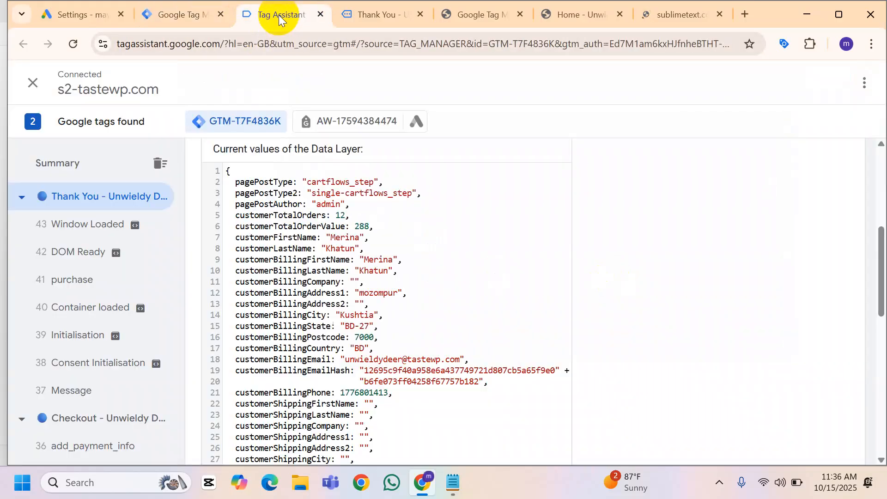
{"action": "scroll", "coordinate": [296, 268], "scroll_direction": "down", "scroll_amount": 6}
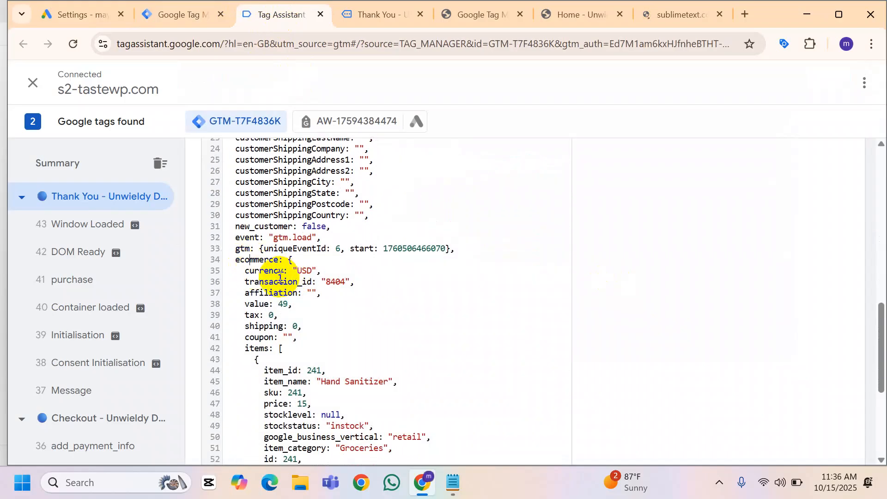
{"action": "double_click", "coordinate": [272, 262]}
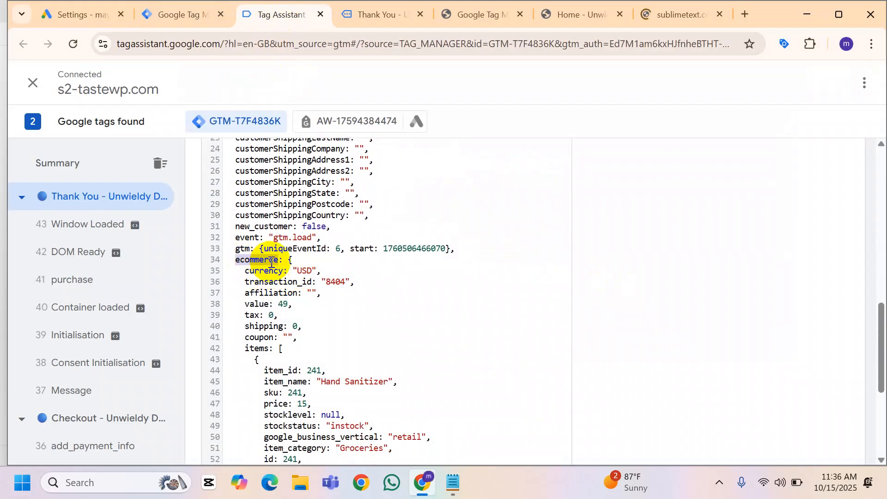
{"action": "scroll", "coordinate": [399, 288], "scroll_direction": "up", "scroll_amount": 10}
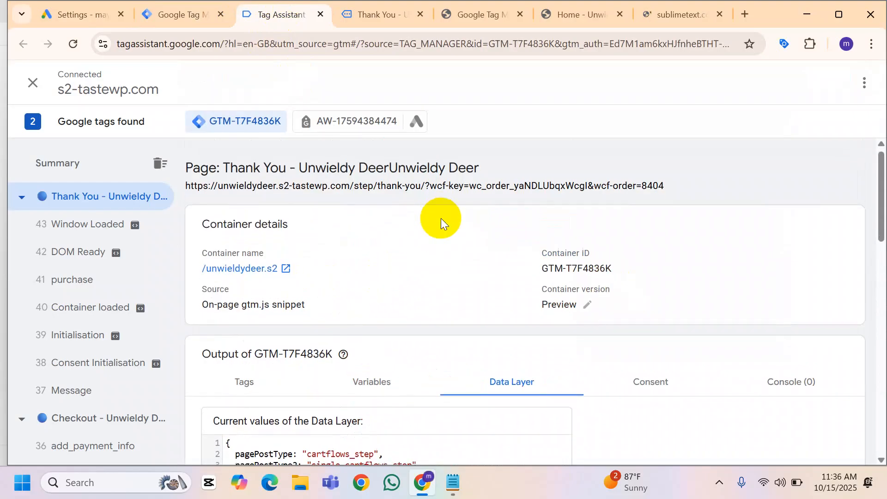
{"action": "scroll", "coordinate": [510, 219], "scroll_direction": "down", "scroll_amount": 4}
{"action": "scroll", "coordinate": [511, 218], "scroll_direction": "down", "scroll_amount": 1}
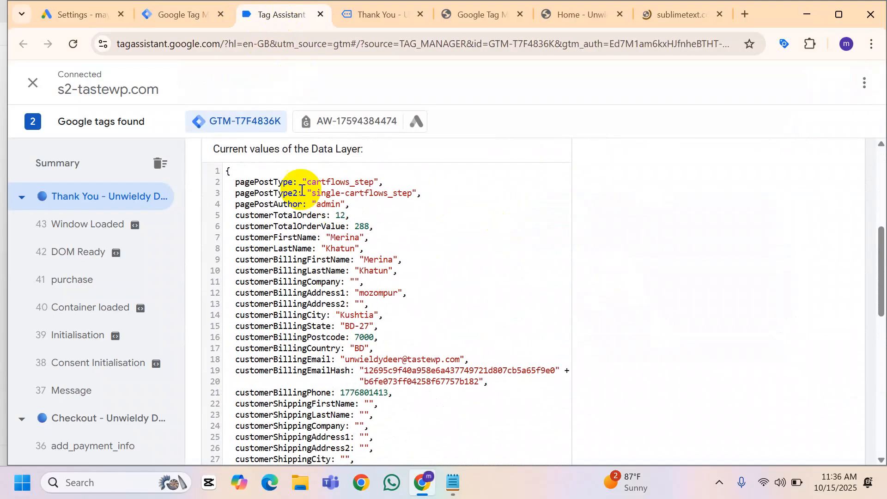
{"action": "double_click", "coordinate": [301, 237]}
{"action": "scroll", "coordinate": [301, 238], "scroll_direction": "up", "scroll_amount": 2}
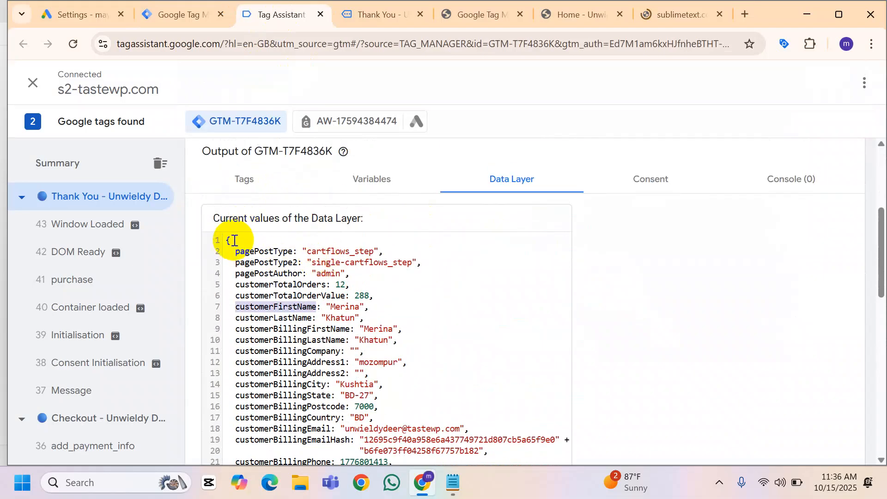
{"action": "scroll", "coordinate": [362, 271], "scroll_direction": "down", "scroll_amount": 2}
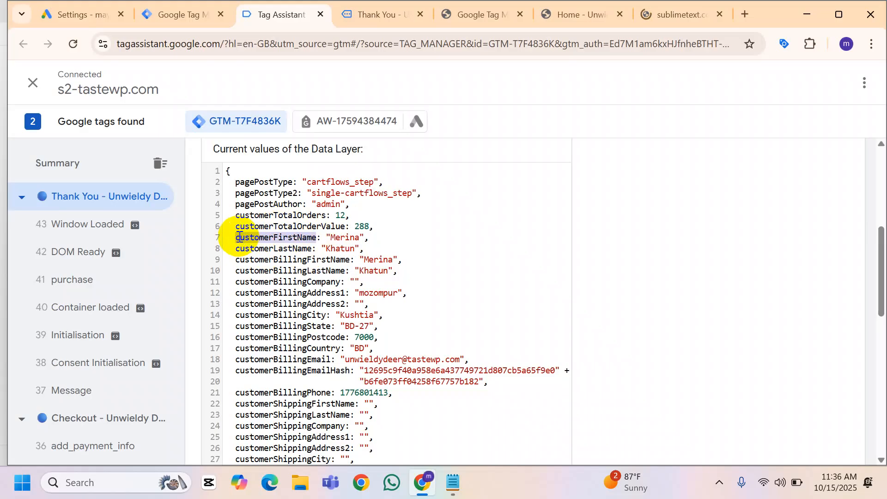
{"action": "left_click", "coordinate": [189, 15]}
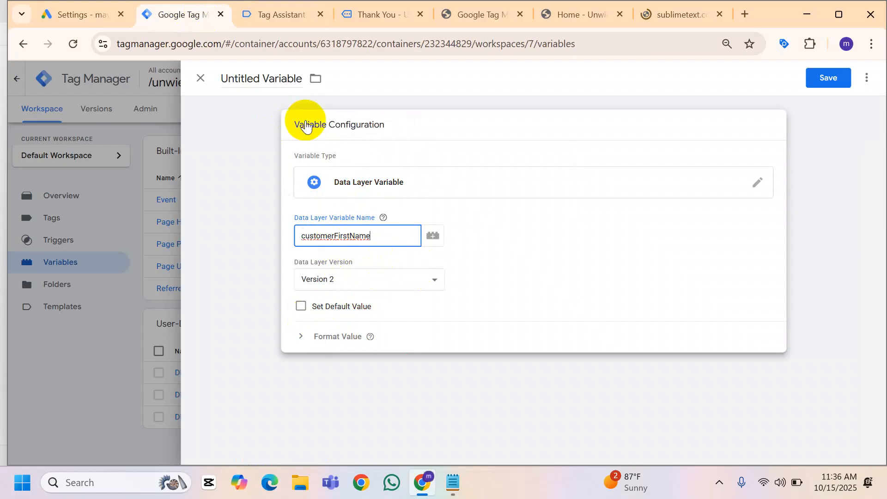
Name the customerFirstName variable "DLV - FName -Variable" and save it
{"action": "double_click", "coordinate": [280, 79]}
{"action": "left_click_drag", "start_coordinate": [279, 80], "coordinate": [230, 80]}
{"action": "double_click", "coordinate": [229, 80]}
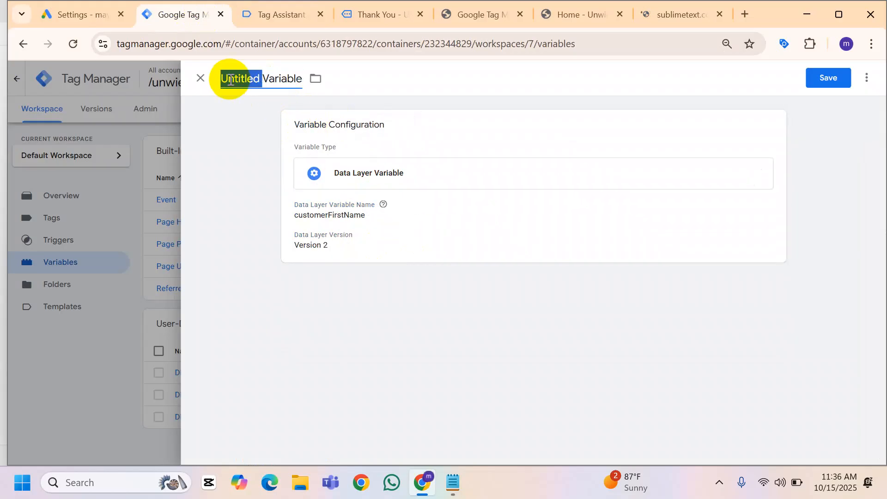
{"action": "type", "text": "DLV "}
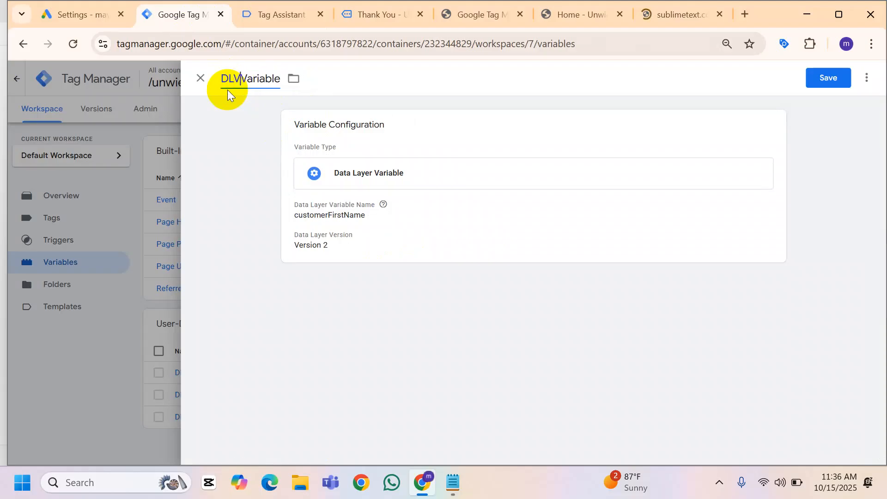
{"action": "type", "text": "- FName -"}
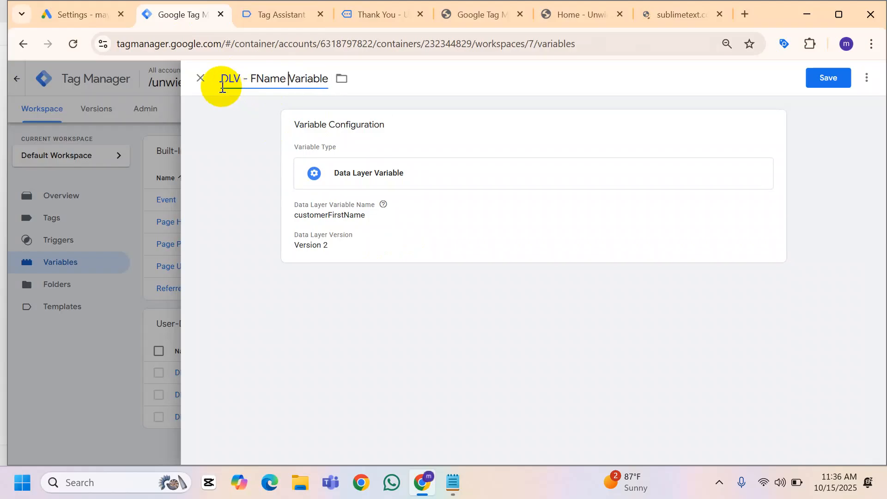
{"action": "left_click", "coordinate": [827, 77]}
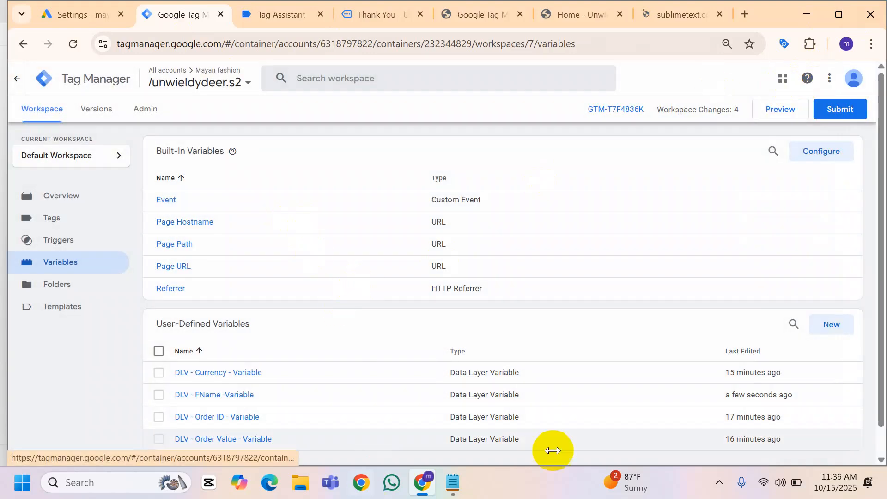
Create a new Data Layer Variable and enter the customerLastName key, copied from Tag Assistant's Data Layer, as its Data Layer Variable Name
{"action": "left_click", "coordinate": [834, 325]}
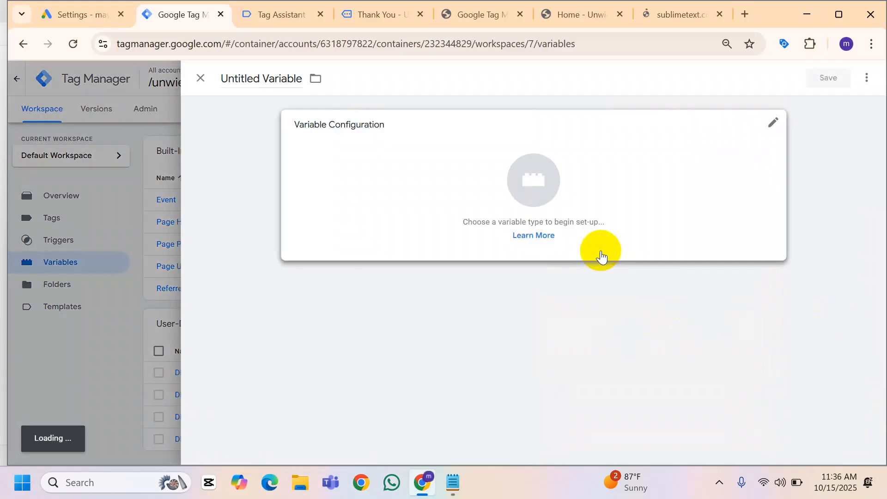
{"action": "left_click", "coordinate": [484, 188]}
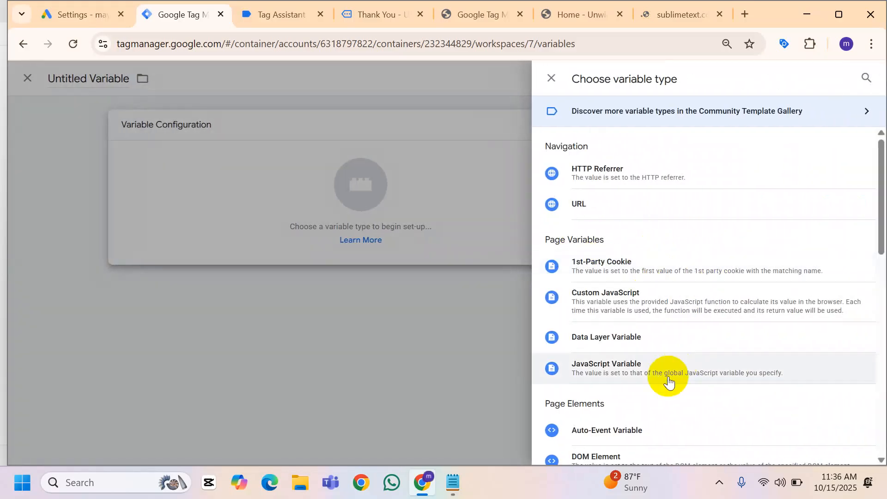
{"action": "left_click", "coordinate": [626, 337]}
{"action": "left_click", "coordinate": [277, 14]}
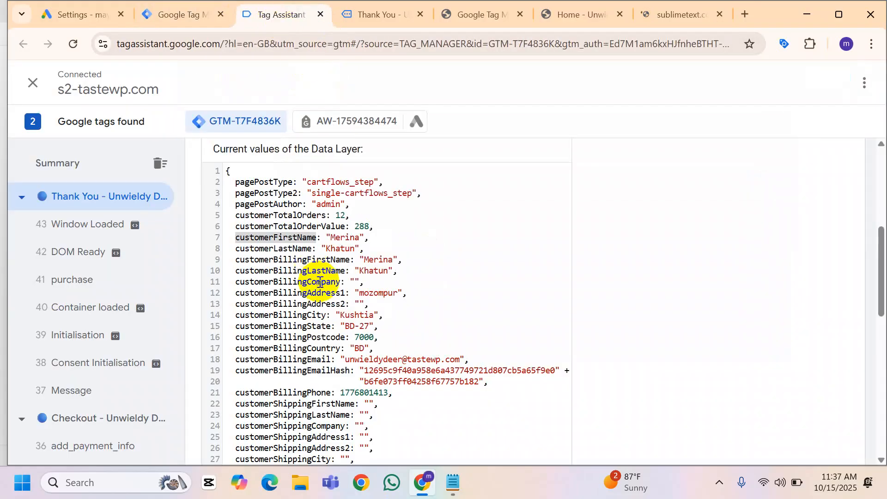
{"action": "double_click", "coordinate": [273, 248]}
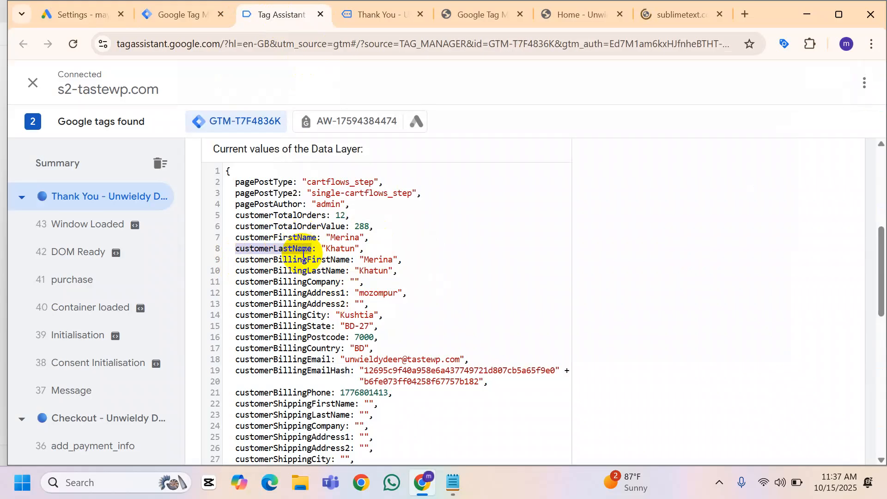
{"action": "left_click", "coordinate": [178, 15]}
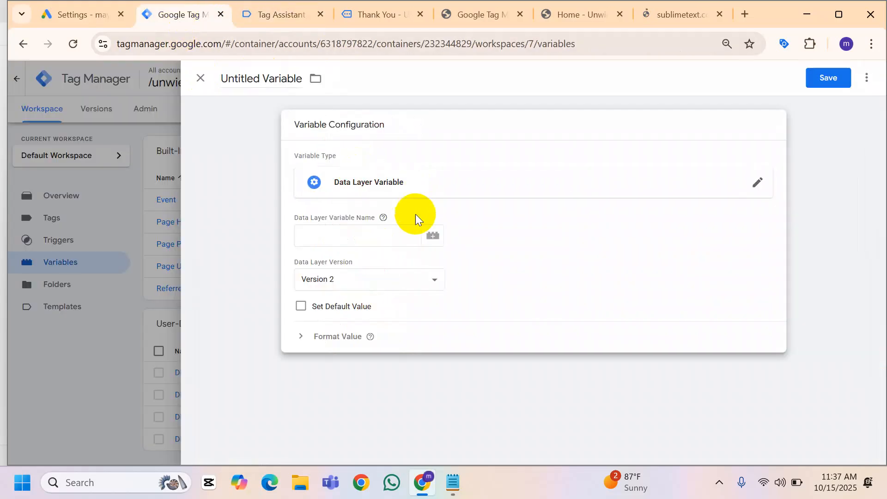
{"action": "left_click", "coordinate": [348, 231]}
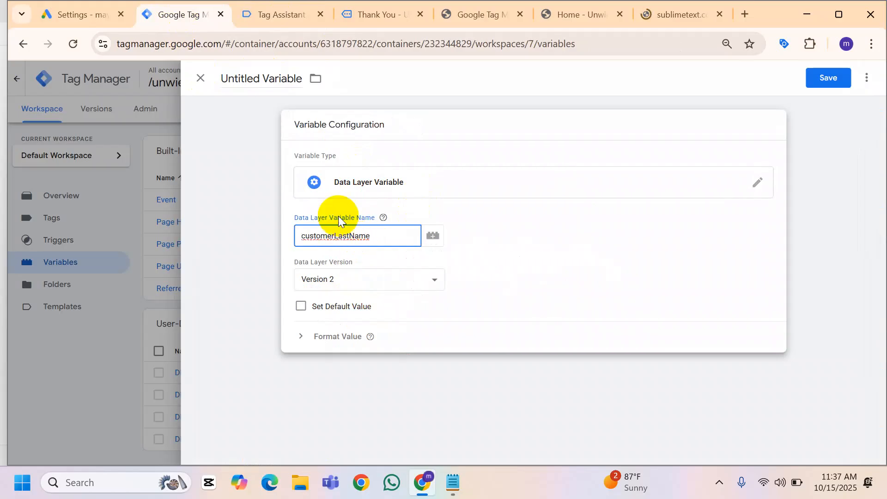
Name the customerLastName variable "DLV -LastName Variable" and save it
{"action": "double_click", "coordinate": [240, 78]}
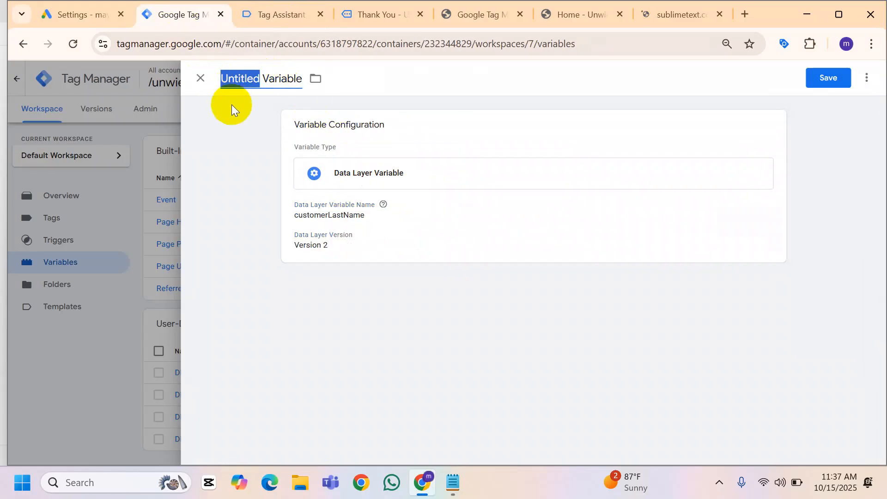
{"action": "type", "text": "DLV -Last"}
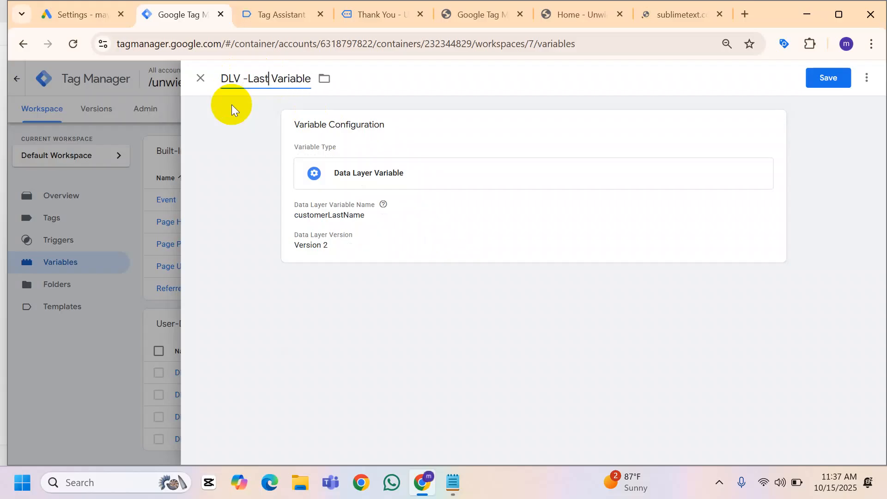
{"action": "type", "text": "Name"}
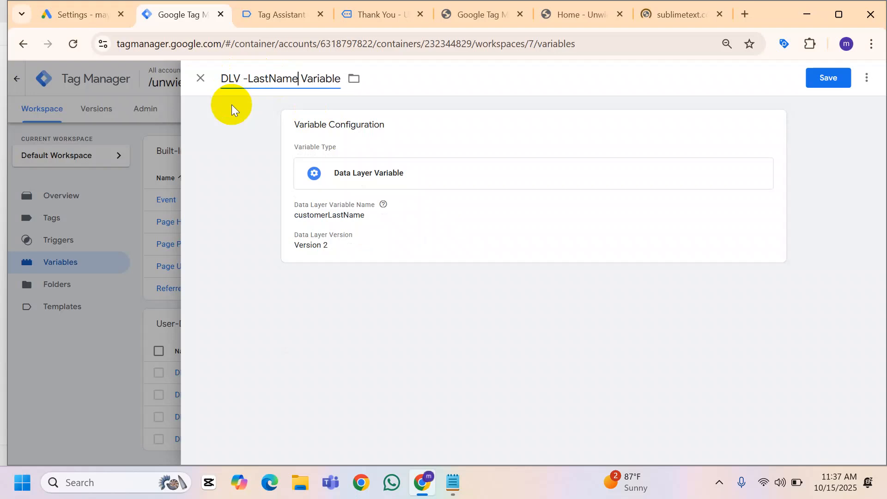
{"action": "left_click", "coordinate": [810, 79]}
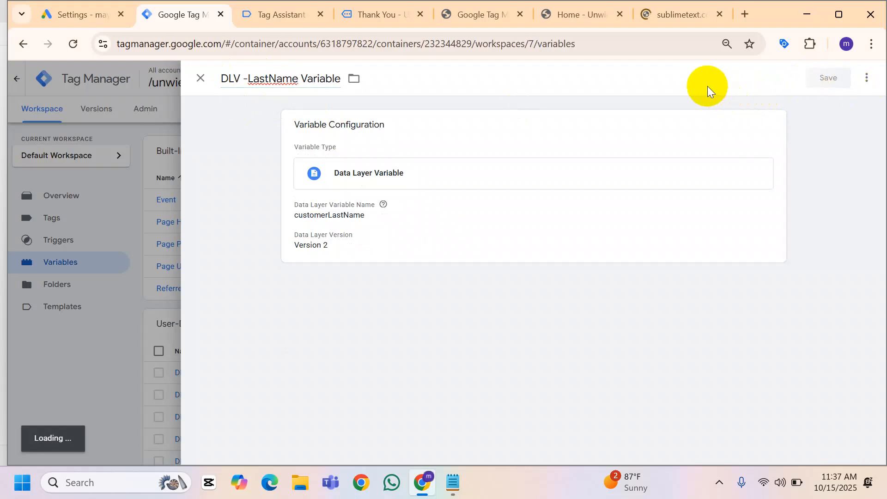
Create another Data Layer Variable and enter the customerBillingAddress1 key, copied from Tag Assistant's Data Layer, as its Data Layer Variable Name
{"action": "scroll", "coordinate": [337, 300], "scroll_direction": "down", "scroll_amount": 1}
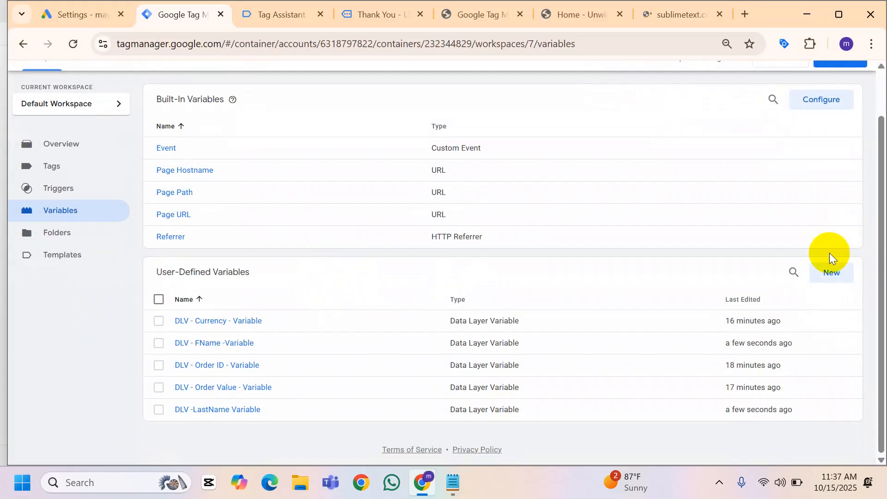
{"action": "left_click", "coordinate": [832, 271]}
{"action": "left_click", "coordinate": [531, 220]}
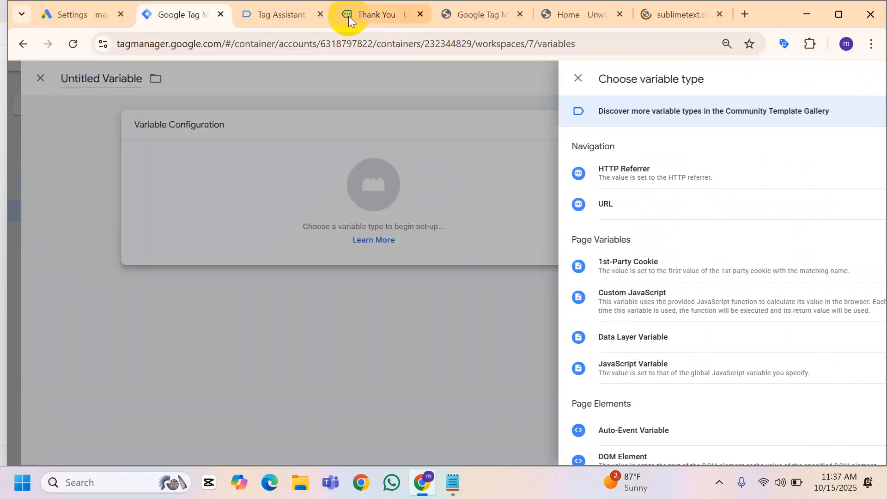
{"action": "left_click", "coordinate": [288, 14]}
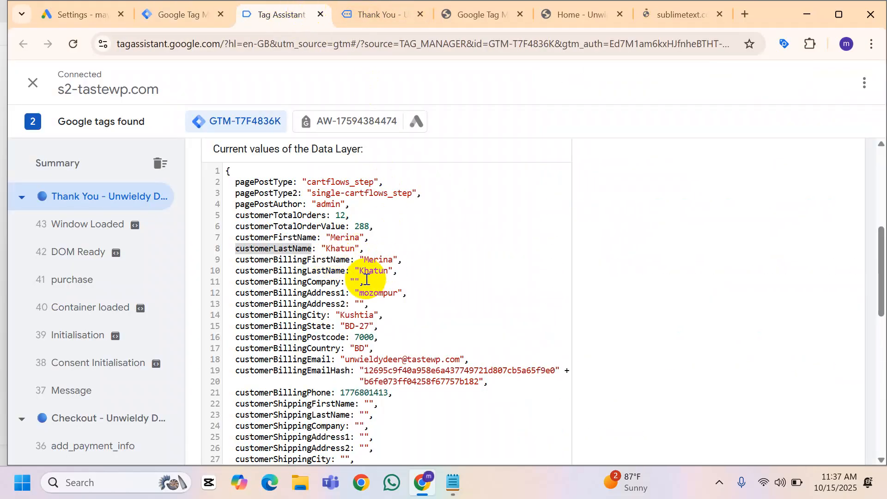
{"action": "double_click", "coordinate": [305, 293]}
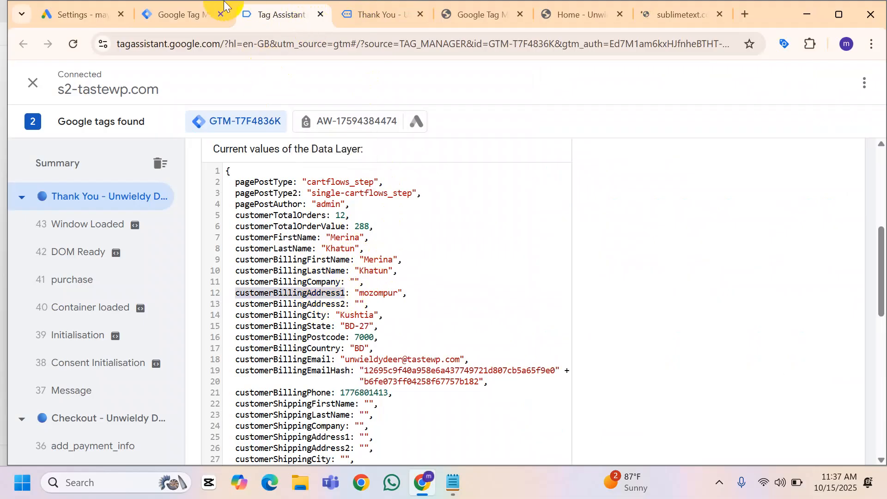
{"action": "left_click", "coordinate": [175, 14]}
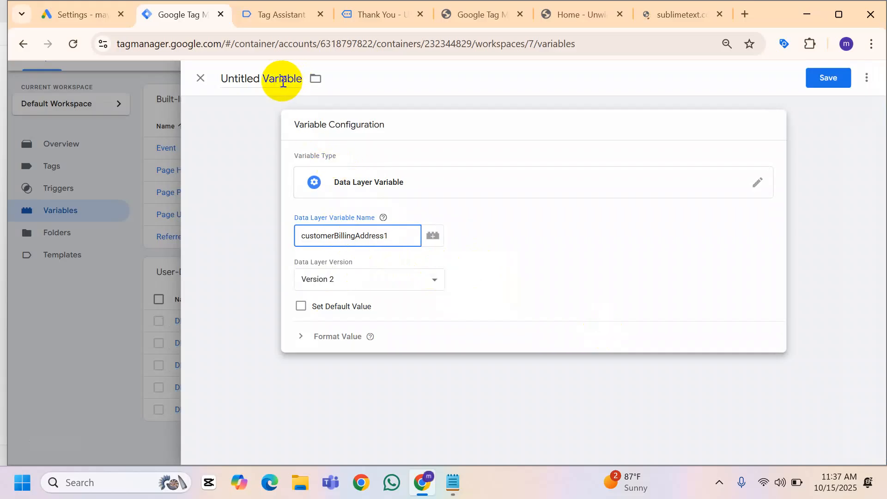
Name the customerBillingAddress1 variable "DLV-Address- Variable" and save it
{"action": "double_click", "coordinate": [258, 79]}
{"action": "type", "text": "DL"}
{"action": "type", "text": "V-"}
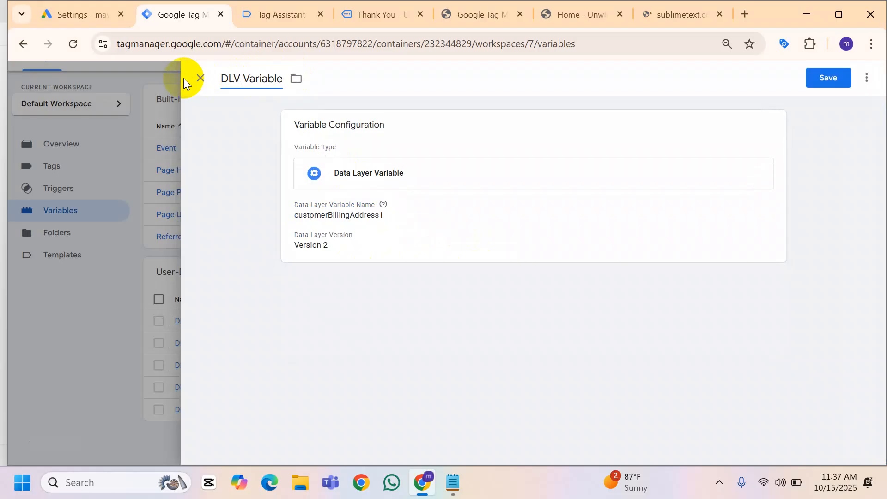
{"action": "type", "text": "Address"}
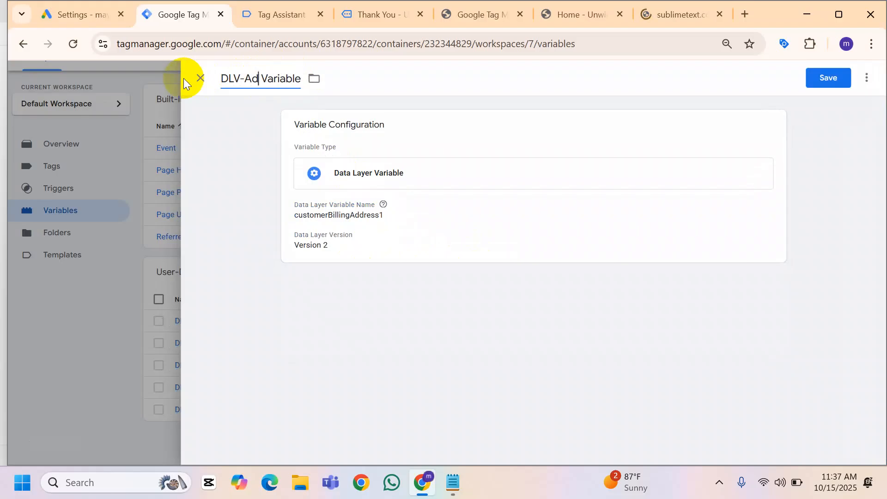
{"action": "type", "text": "-"}
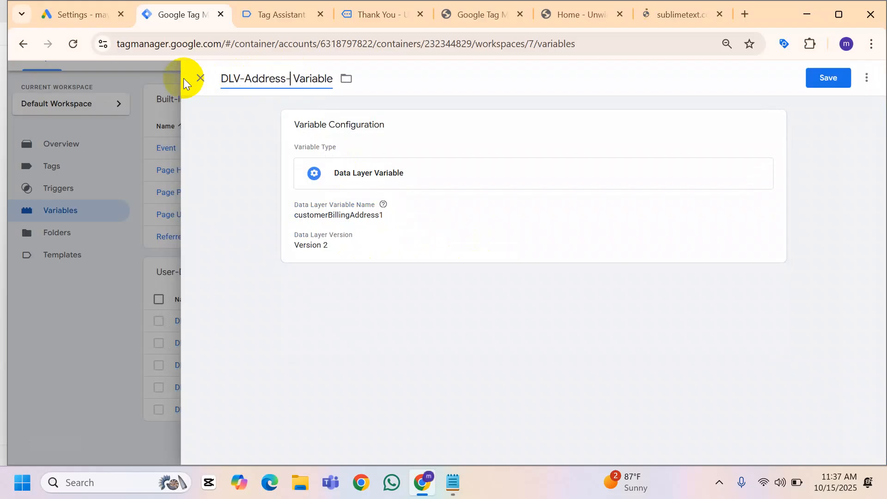
{"action": "left_click", "coordinate": [825, 78]}
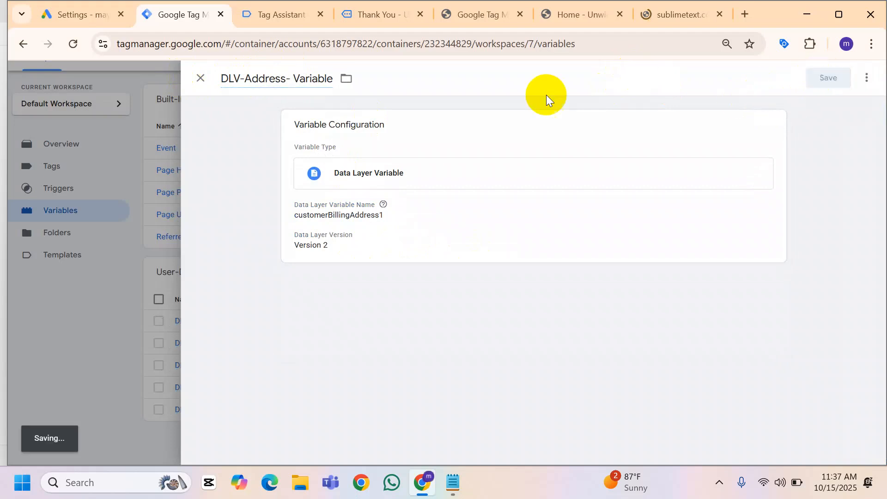
Copy the customerBillingCity key from Tag Assistant's Data Layer and enter it as the Data Layer Variable Name of a new Data Layer Variable
{"action": "left_click", "coordinate": [268, 16]}
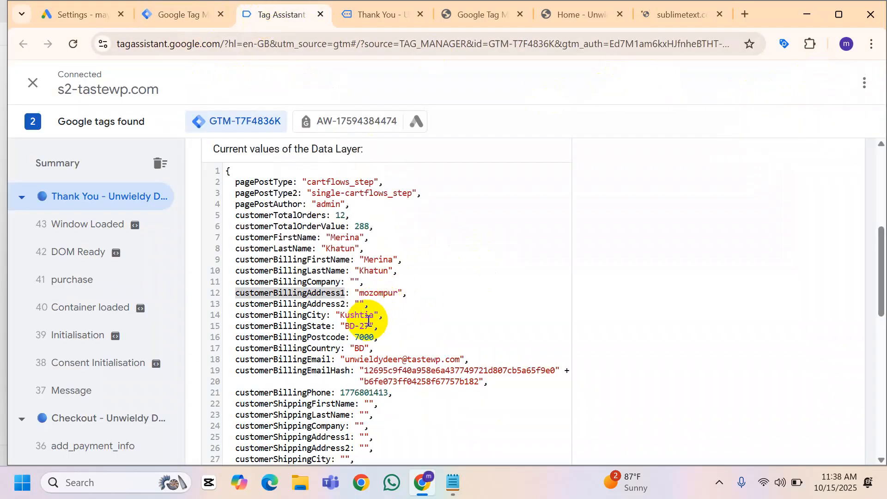
{"action": "double_click", "coordinate": [293, 318]}
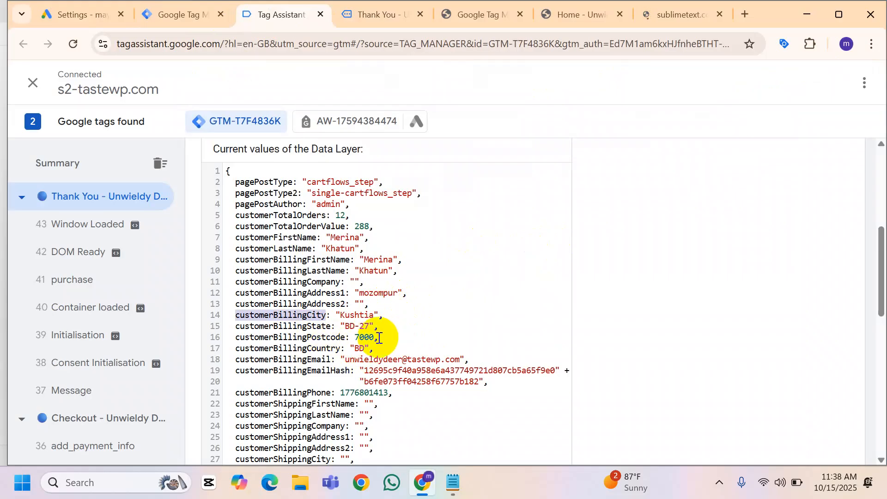
{"action": "left_click", "coordinate": [185, 14]}
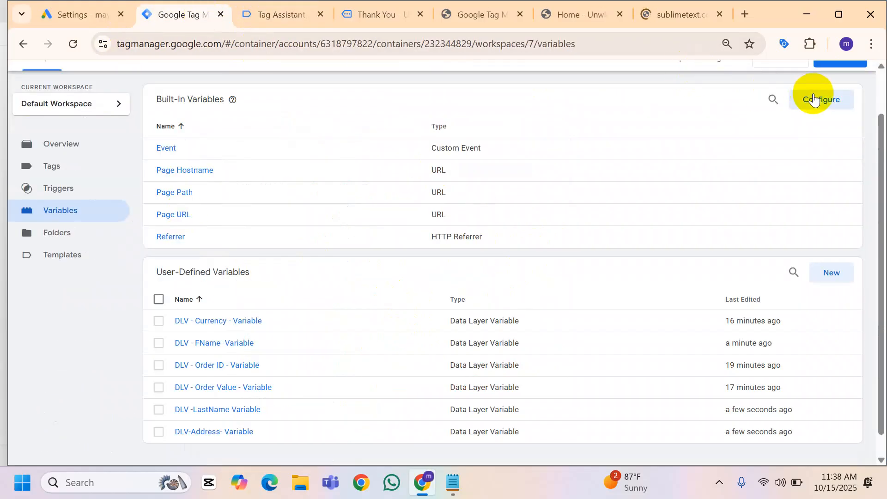
{"action": "left_click", "coordinate": [834, 273]}
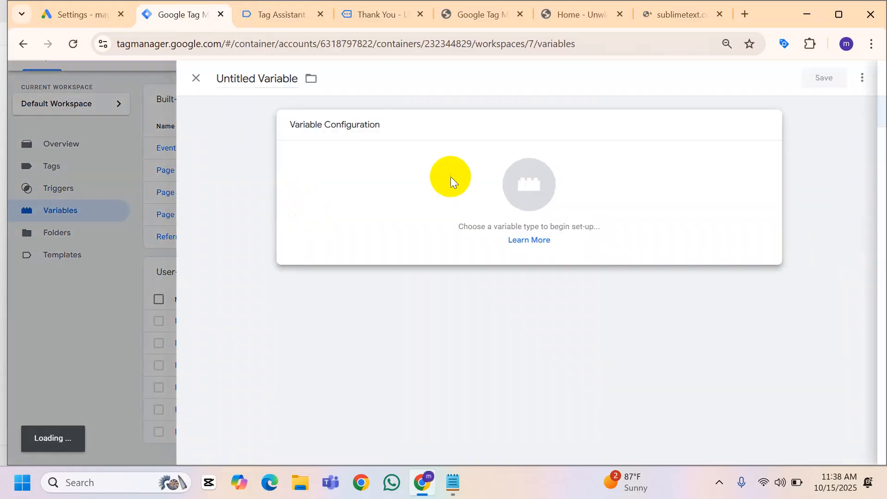
{"action": "left_click", "coordinate": [451, 178]}
{"action": "left_click", "coordinate": [597, 199]}
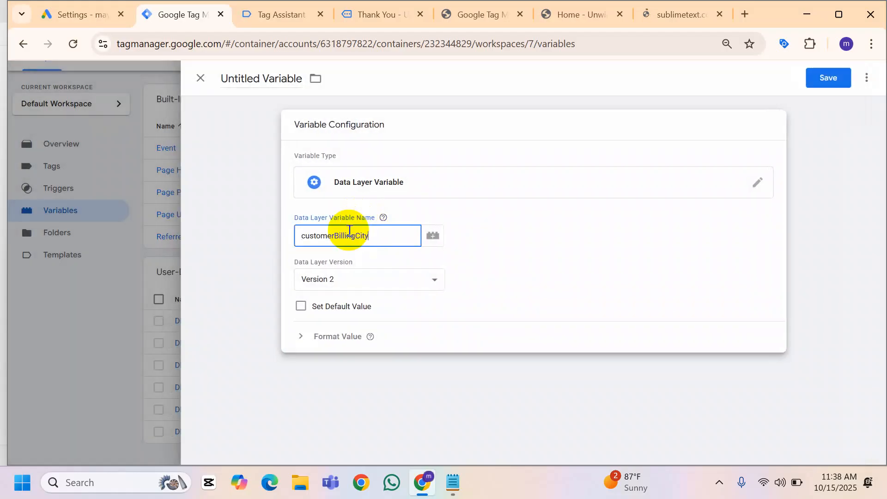
Name the customerBillingCity variable "dlv-city" and save it
{"action": "double_click", "coordinate": [281, 77]}
{"action": "triple_click", "coordinate": [281, 74]}
{"action": "type", "text": "dlv-city"}
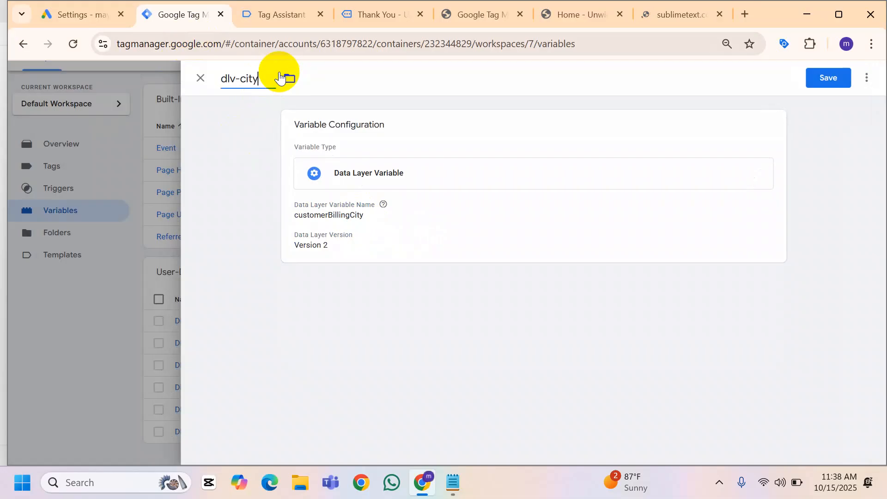
{"action": "left_click", "coordinate": [830, 78]}
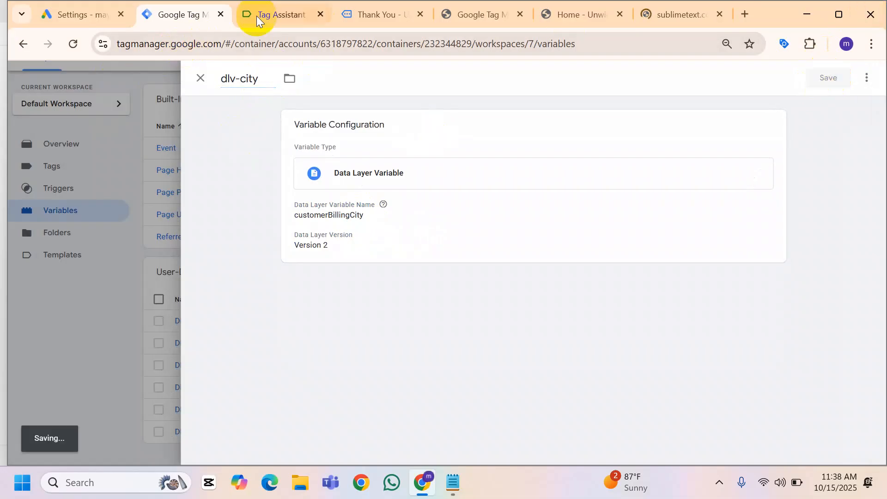
Copy the customerBillingPostcode key from Tag Assistant's Data Layer and enter it as the Data Layer Variable Name of a new Data Layer Variable
{"action": "left_click", "coordinate": [256, 16]}
{"action": "double_click", "coordinate": [287, 326]}
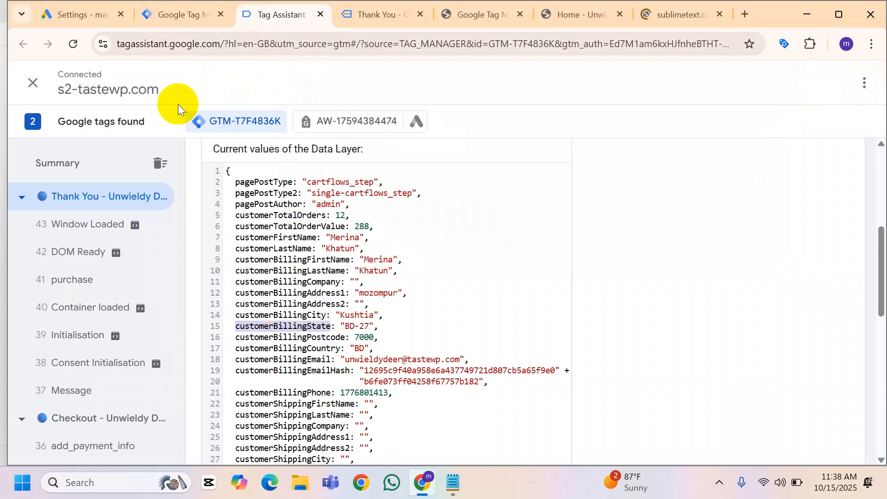
{"action": "double_click", "coordinate": [305, 337]}
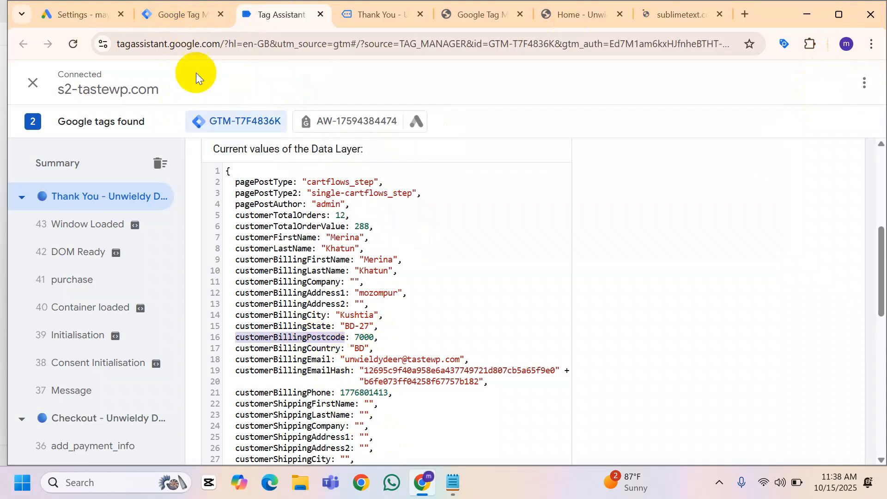
{"action": "left_click", "coordinate": [178, 13]}
{"action": "left_click", "coordinate": [834, 268]}
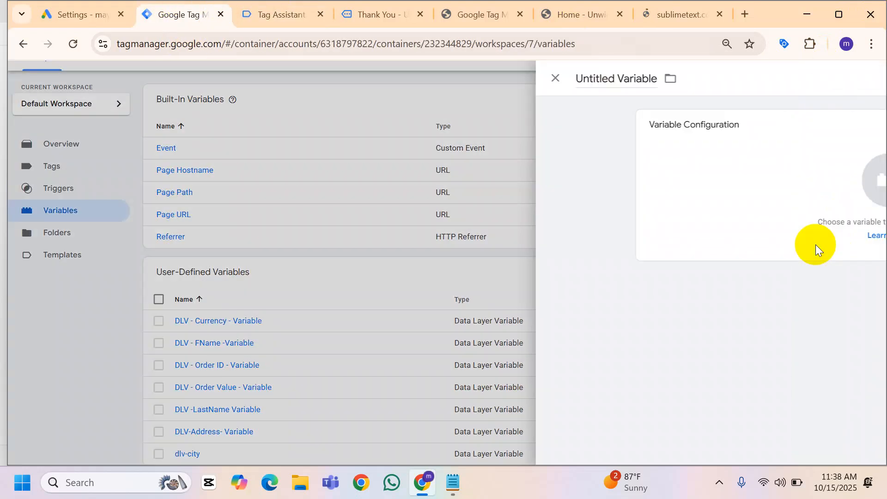
{"action": "left_click", "coordinate": [527, 145]}
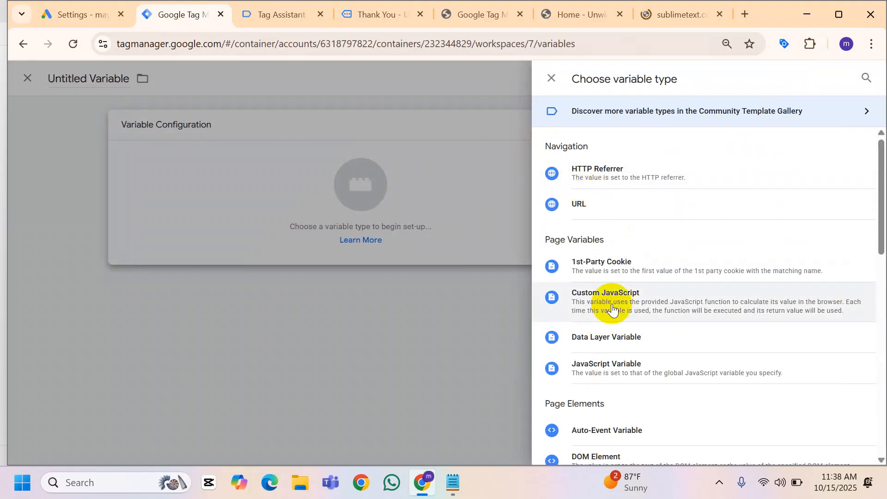
{"action": "scroll", "coordinate": [613, 333], "scroll_direction": "down", "scroll_amount": 2}
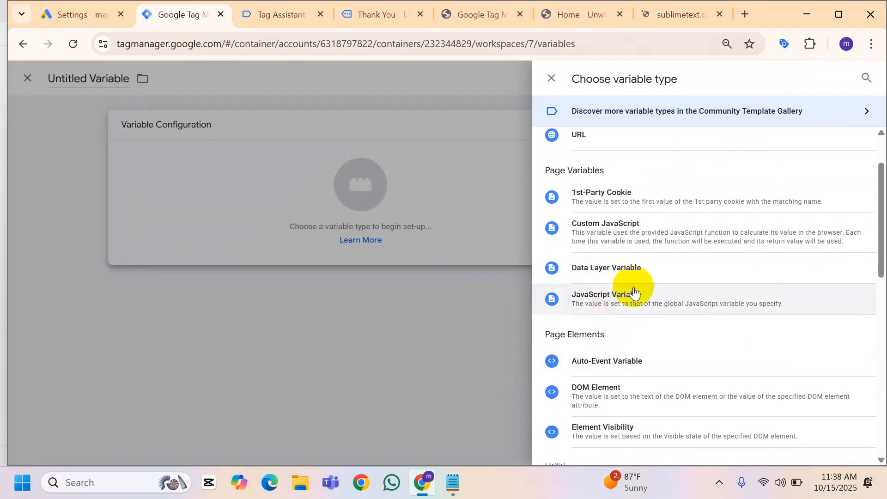
{"action": "scroll", "coordinate": [634, 291], "scroll_direction": "up", "scroll_amount": 2}
{"action": "scroll", "coordinate": [634, 291], "scroll_direction": "down", "scroll_amount": 3}
{"action": "scroll", "coordinate": [609, 202], "scroll_direction": "up", "scroll_amount": 1}
{"action": "left_click", "coordinate": [608, 202]}
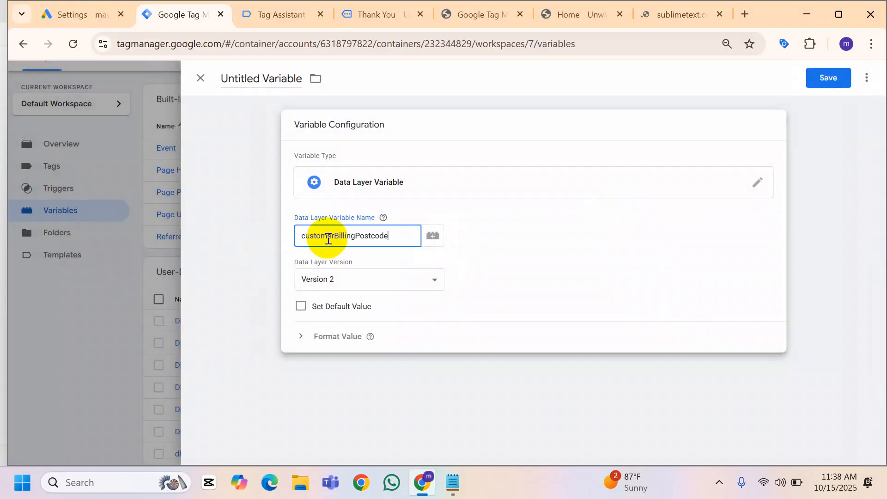
Name the customerBillingPostcode variable "dlv-zip-Variable" and save it
{"action": "left_click", "coordinate": [253, 79]}
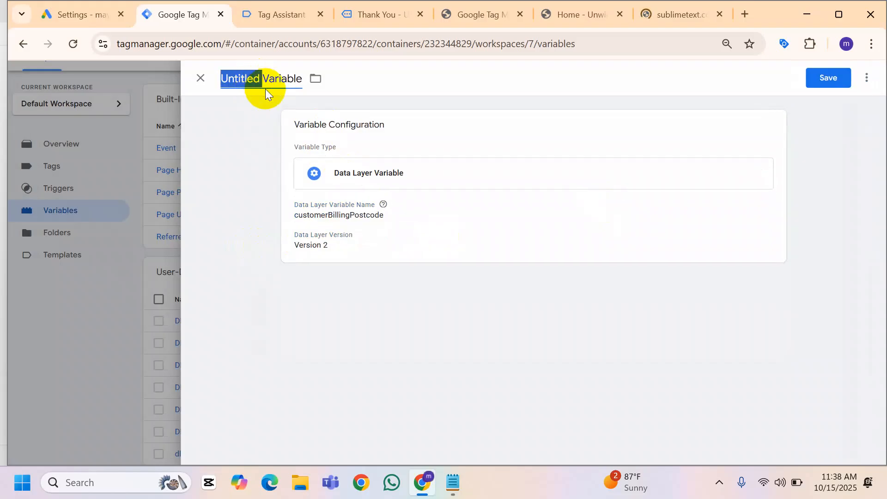
{"action": "type", "text": "dlv"}
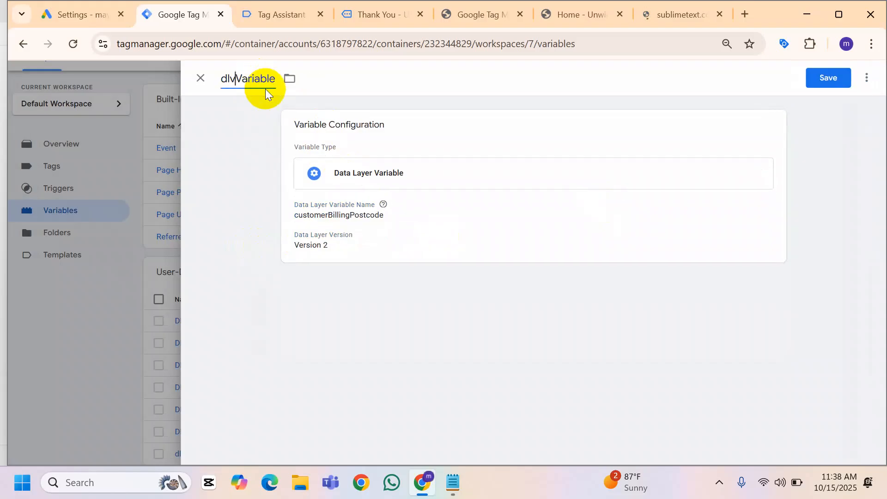
{"action": "type", "text": "-zip-"}
{"action": "left_click", "coordinate": [847, 77]}
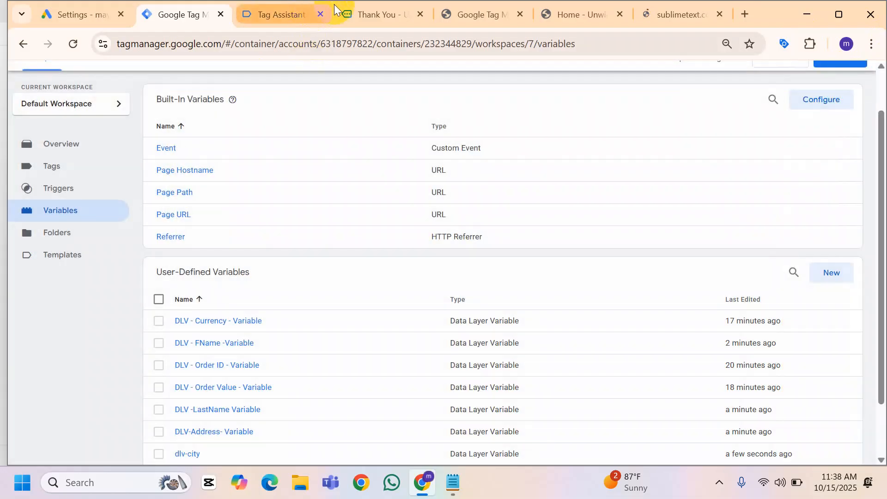
Create another Data Layer Variable using the customerBillingCountry key, copied from Tag Assistant's Data Layer, as its Data Layer Variable Name
{"action": "left_click", "coordinate": [293, 5]}
{"action": "scroll", "coordinate": [370, 351], "scroll_direction": "down", "scroll_amount": 2}
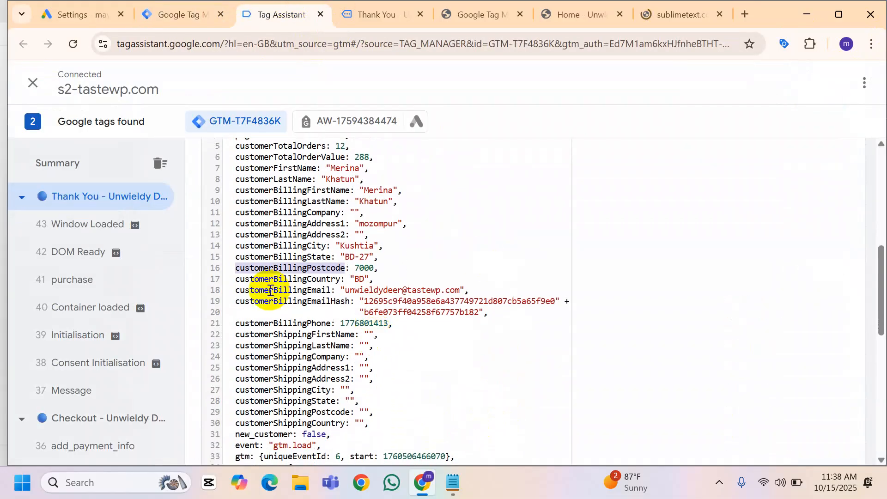
{"action": "double_click", "coordinate": [327, 280]}
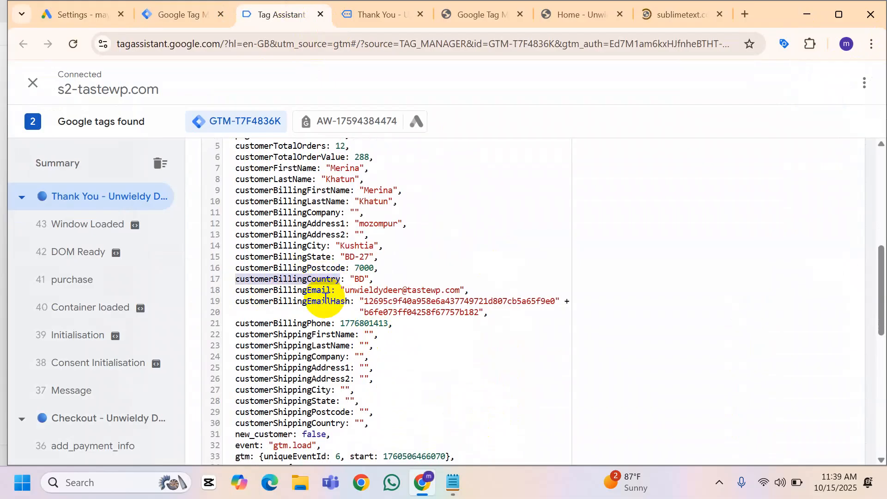
{"action": "left_click", "coordinate": [185, 16]}
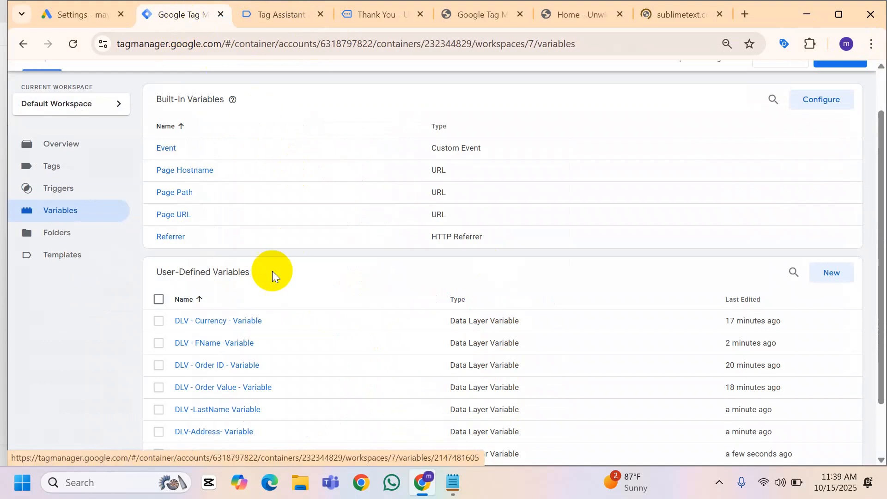
{"action": "left_click", "coordinate": [830, 273]}
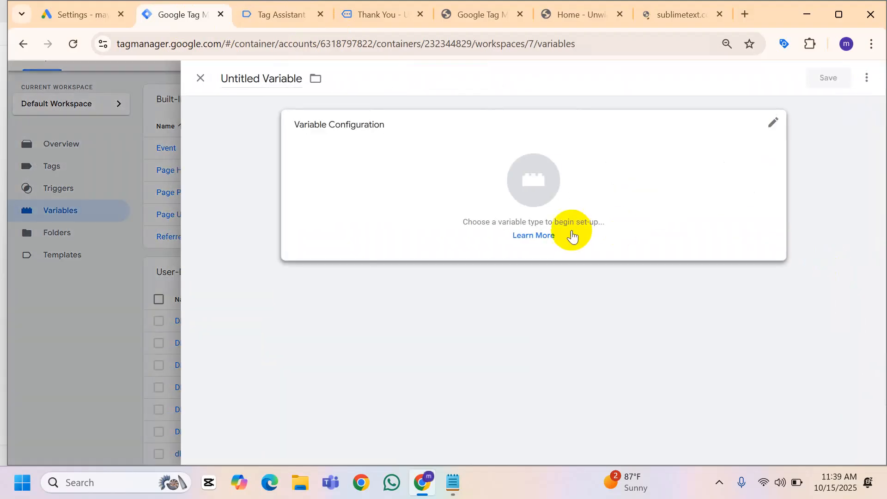
{"action": "left_click", "coordinate": [514, 199]}
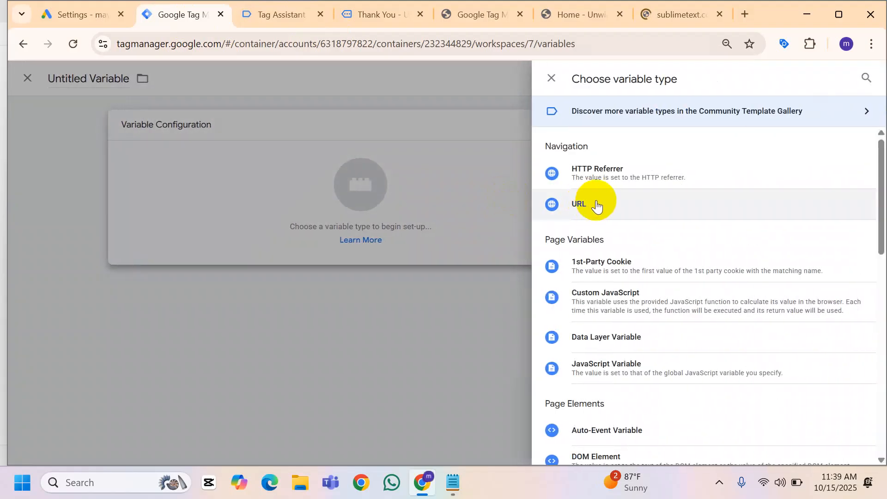
{"action": "scroll", "coordinate": [737, 257], "scroll_direction": "down", "scroll_amount": 2}
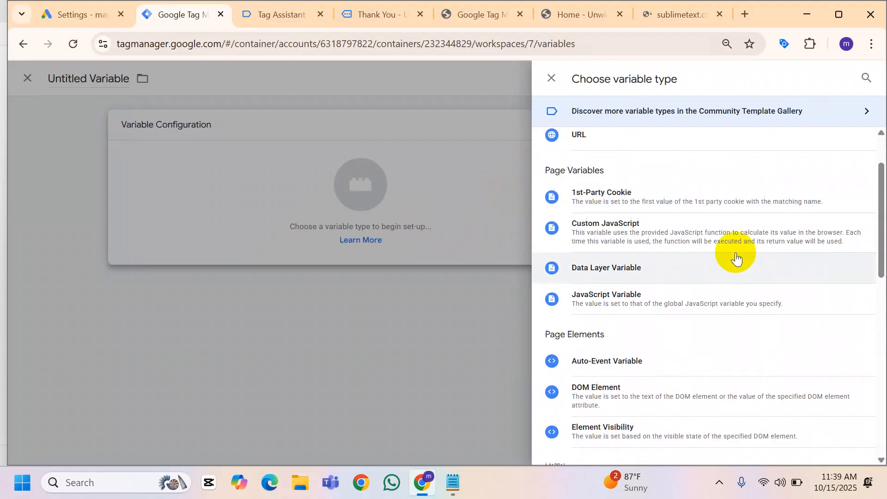
{"action": "left_click", "coordinate": [589, 270]}
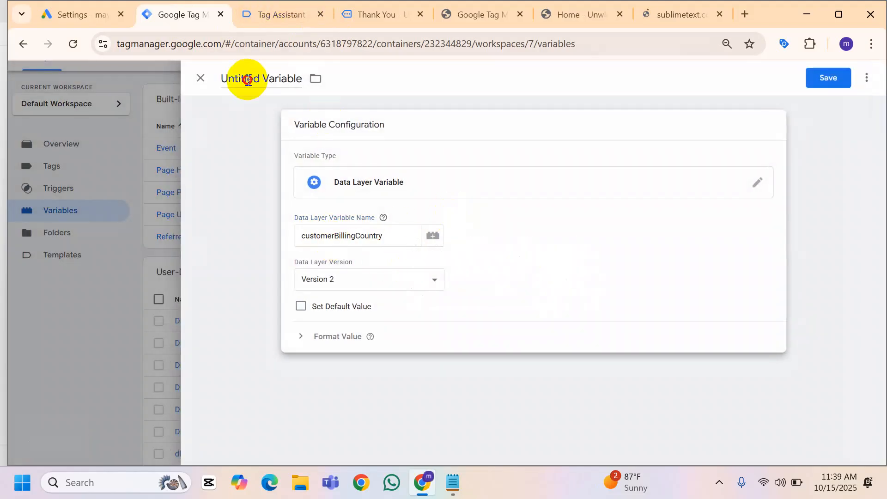
Name the customerBillingCountry variable "dlv-country-Variable" and save it
{"action": "double_click", "coordinate": [248, 80]}
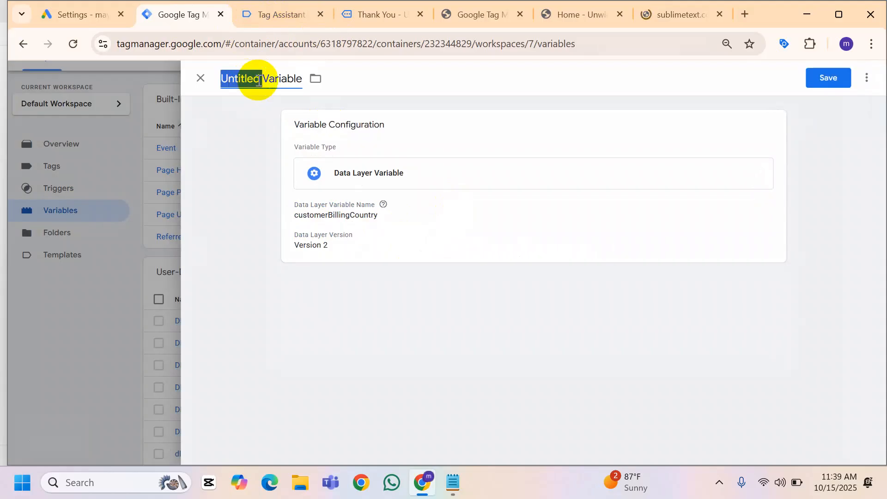
{"action": "type", "text": "dlv-country-"}
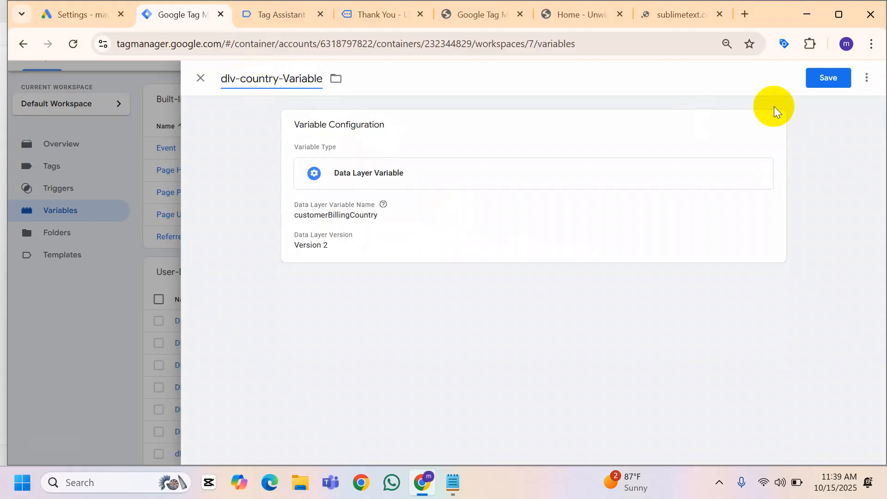
{"action": "left_click", "coordinate": [809, 83]}
Create a Data Layer Variable with the name prefix "dlv-" and the customerBillingEmail key, copied from Tag Assistant, as its Data Layer Variable Name
{"action": "left_click", "coordinate": [264, 4]}
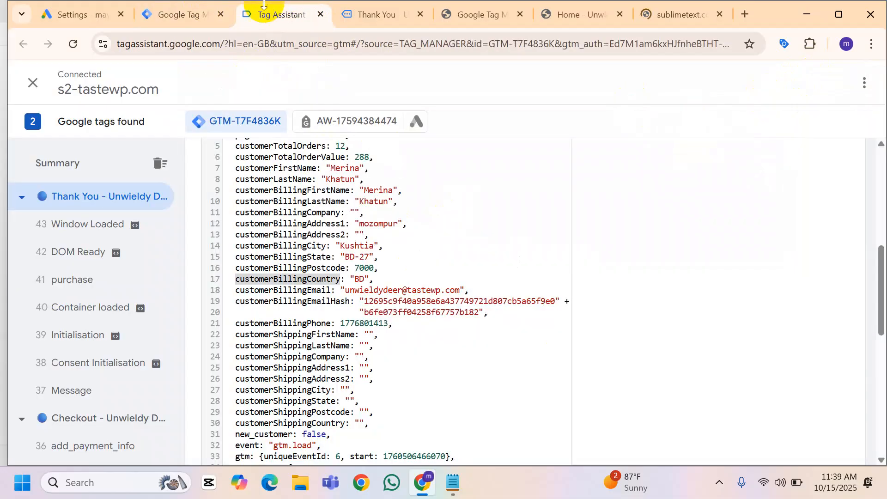
{"action": "double_click", "coordinate": [300, 324]}
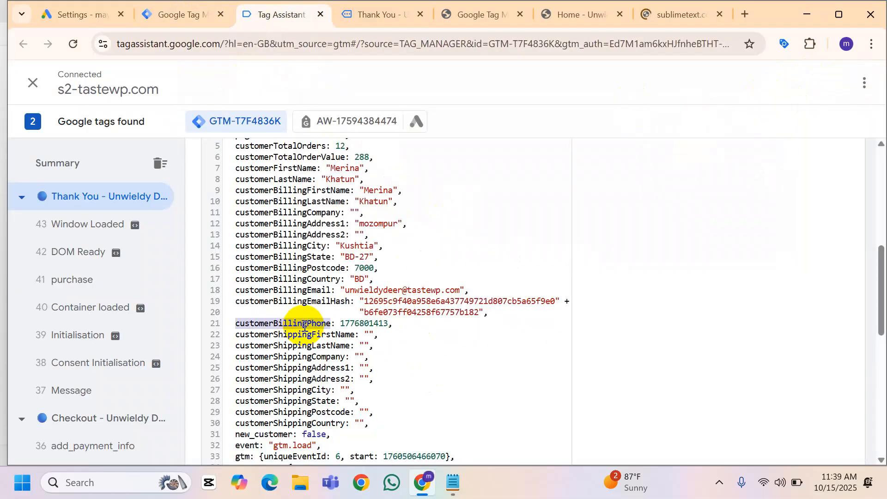
{"action": "double_click", "coordinate": [301, 289]}
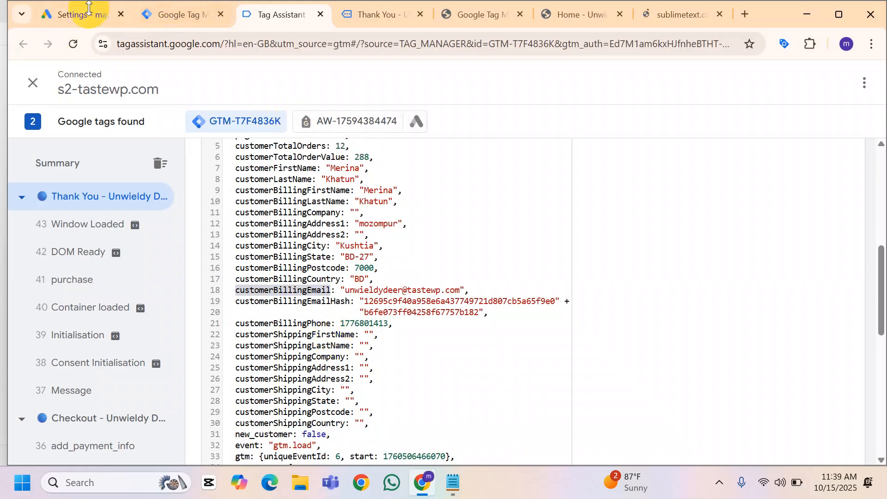
{"action": "left_click", "coordinate": [189, 13]}
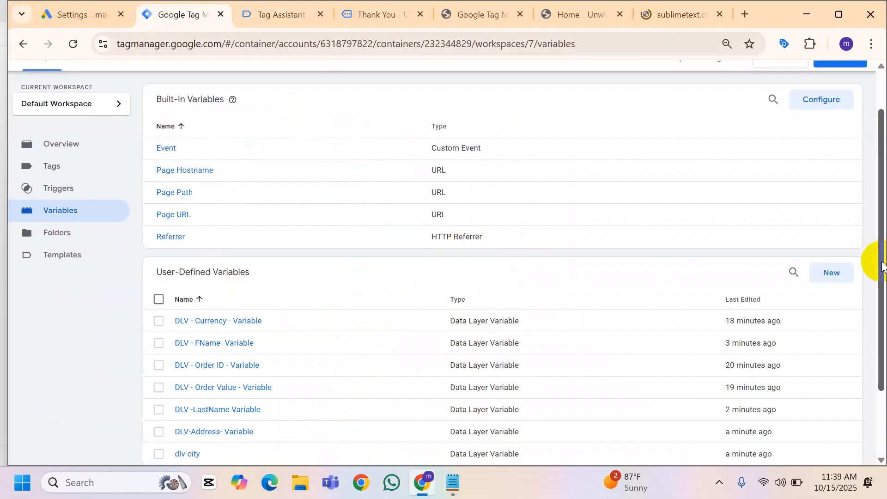
{"action": "left_click", "coordinate": [830, 274]}
{"action": "left_click", "coordinate": [399, 186]}
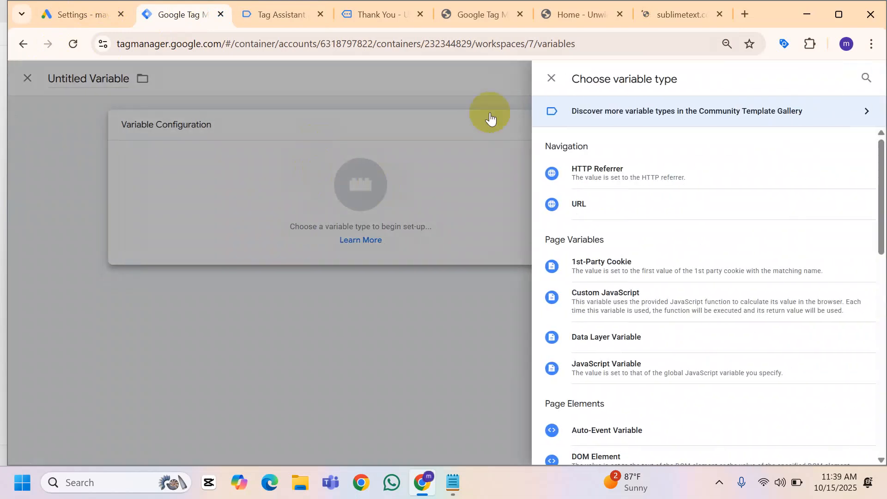
{"action": "left_click", "coordinate": [615, 337]}
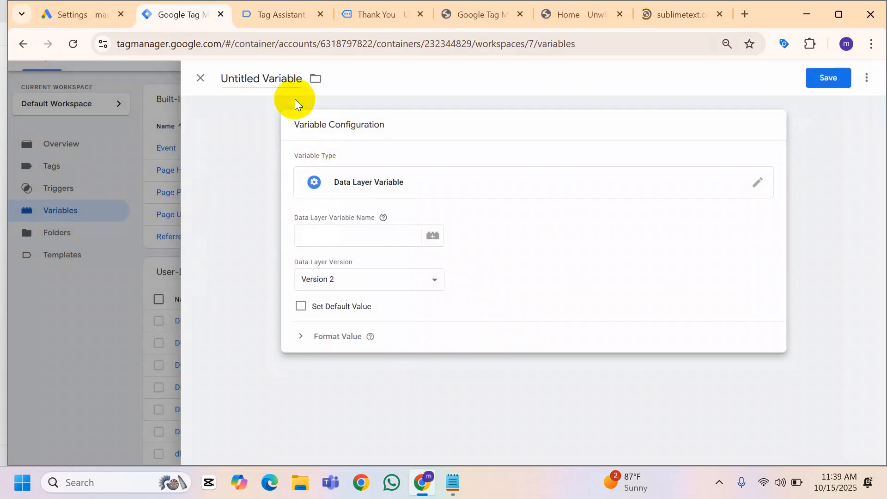
{"action": "left_click", "coordinate": [263, 80]}
{"action": "type", "text": "dlv-"}
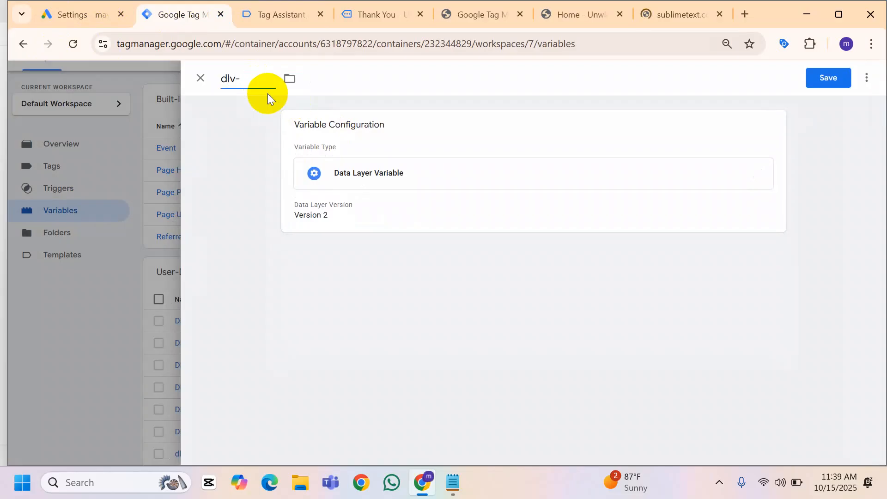
{"action": "left_click", "coordinate": [312, 196]}
{"action": "left_click", "coordinate": [346, 239]}
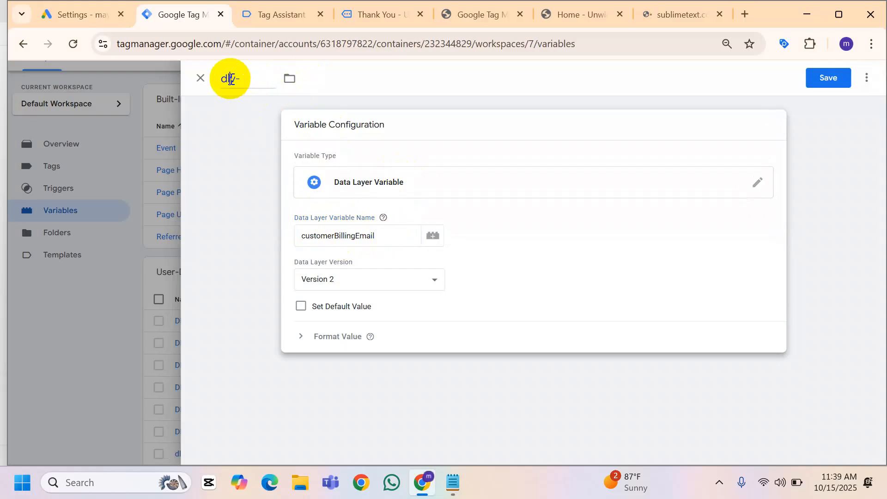
Complete the customerBillingEmail variable's name as "dlv- email" and save it
{"action": "left_click", "coordinate": [262, 81]}
{"action": "type", "text": "email"}
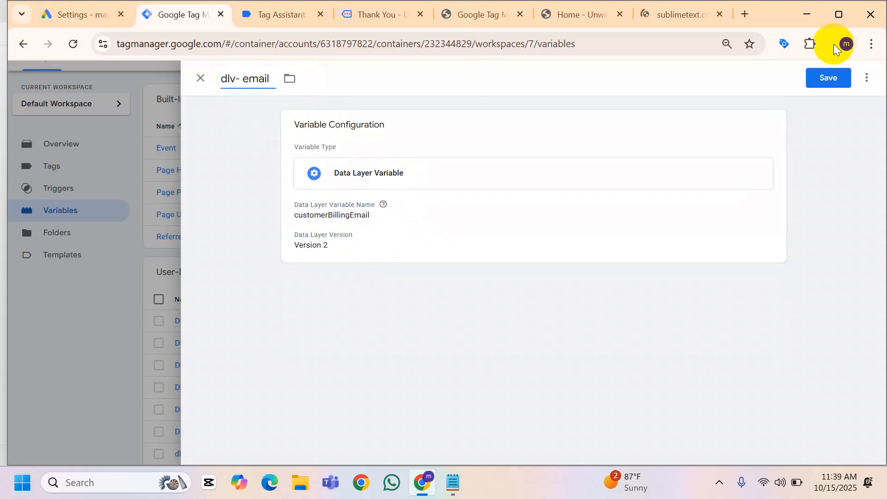
{"action": "left_click", "coordinate": [828, 78]}
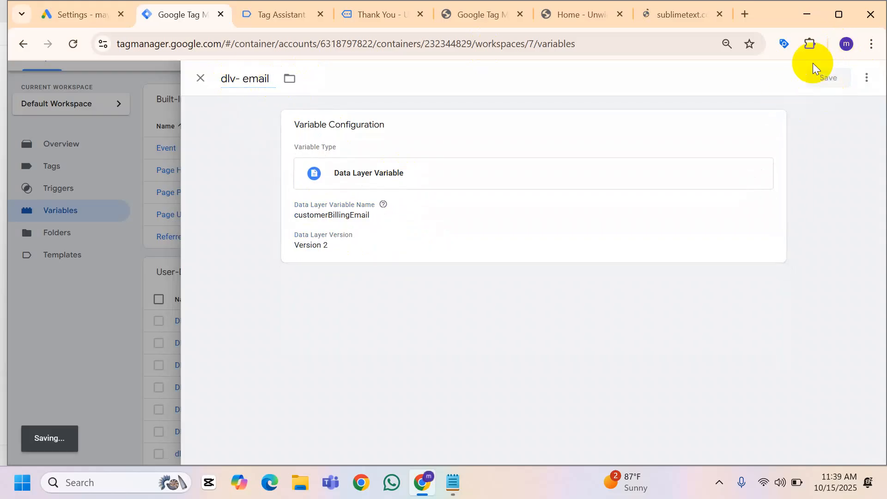
Copy the customerBillingPhone key from Tag Assistant's Data Layer into the Data Layer Variable Name of a new Data Layer Variable
{"action": "left_click", "coordinate": [292, 22]}
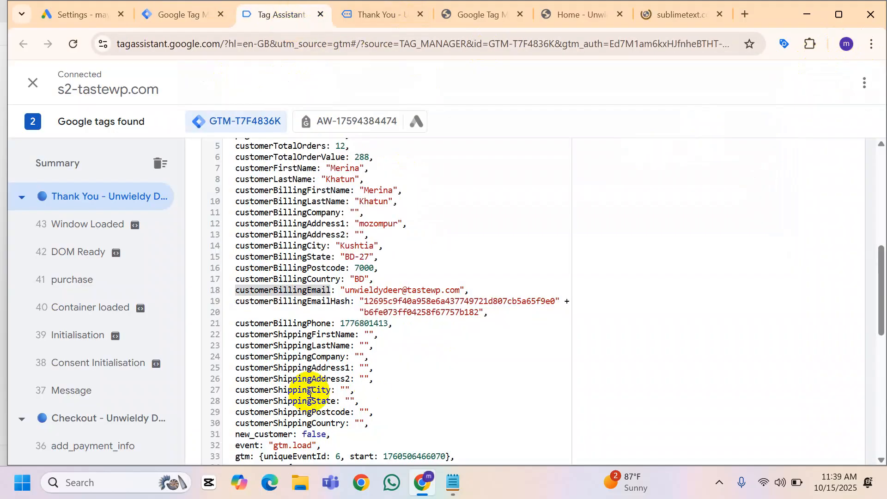
{"action": "double_click", "coordinate": [293, 324]}
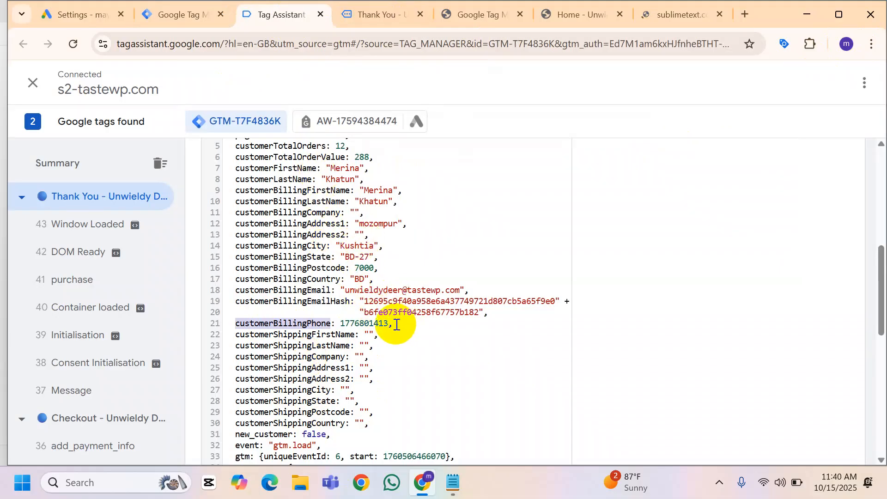
{"action": "left_click", "coordinate": [176, 13]}
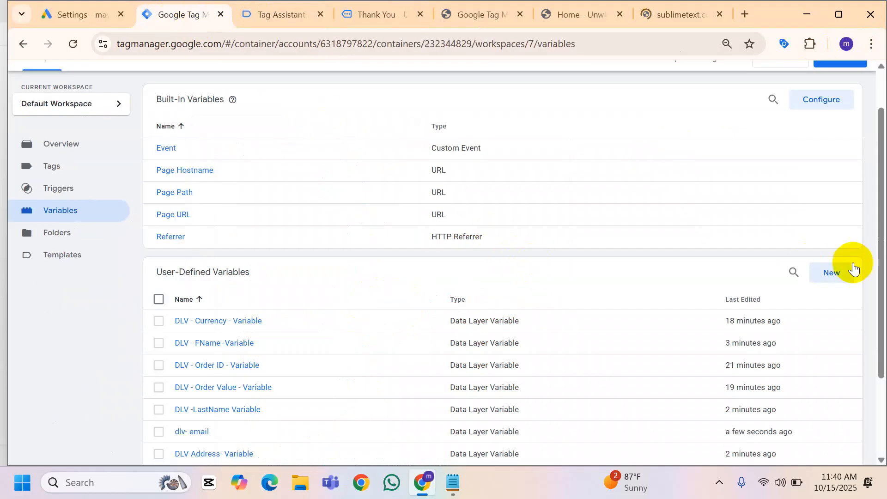
{"action": "left_click", "coordinate": [834, 273]}
{"action": "left_click", "coordinate": [437, 214]}
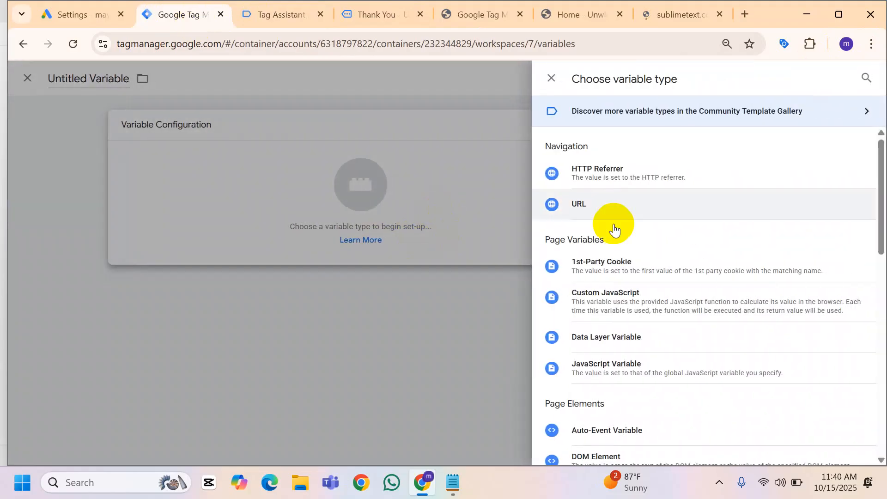
{"action": "scroll", "coordinate": [596, 301], "scroll_direction": "down", "scroll_amount": 1}
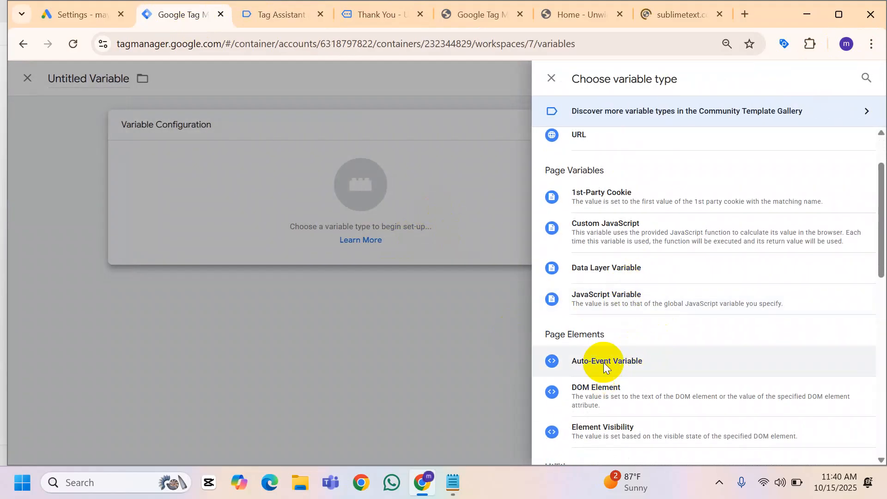
{"action": "left_click", "coordinate": [618, 273]}
{"action": "left_click", "coordinate": [334, 236]}
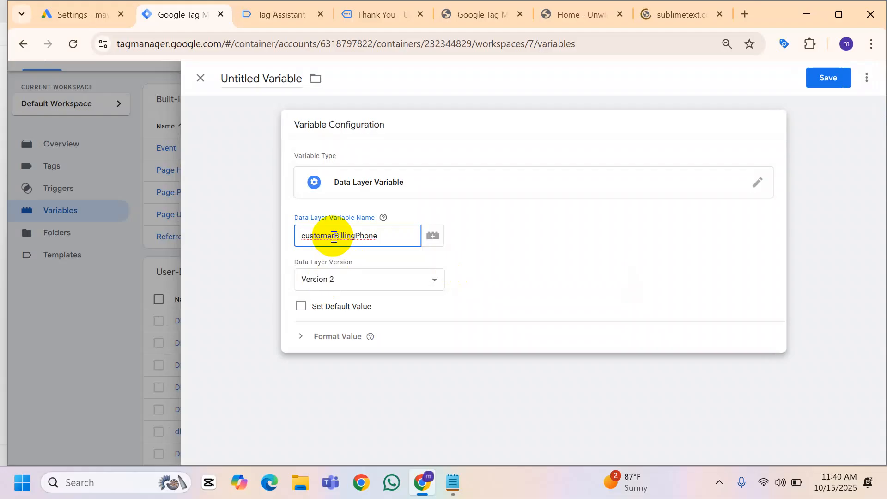
Name the customerBillingPhone variable "dlv-phone- Variable" and save it
{"action": "double_click", "coordinate": [237, 81]}
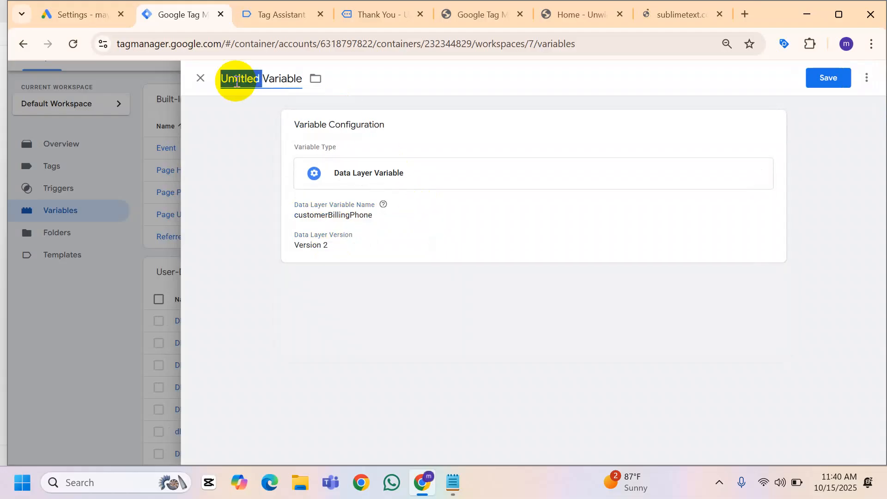
{"action": "type", "text": "dlvp"}
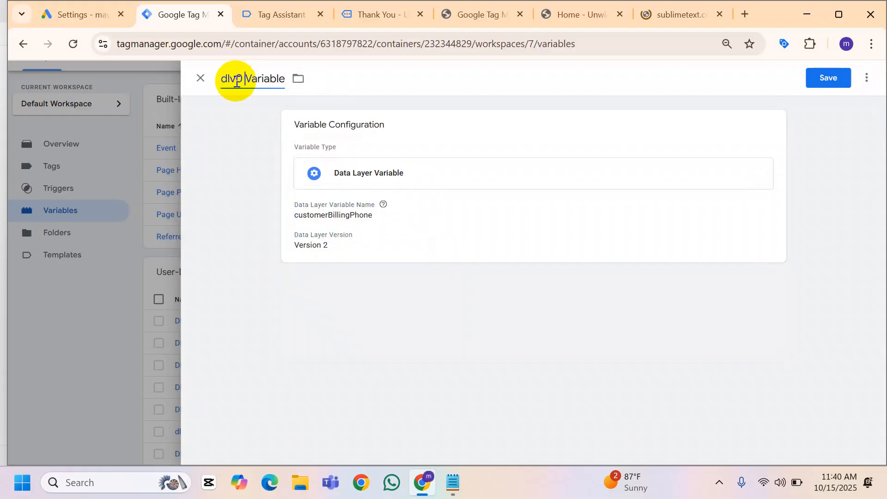
{"action": "type", "text": "v0"}
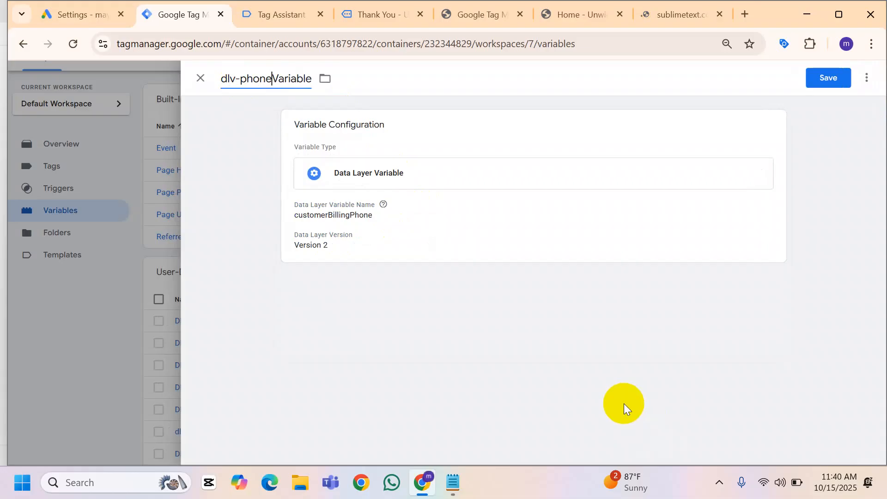
{"action": "left_click", "coordinate": [834, 79]}
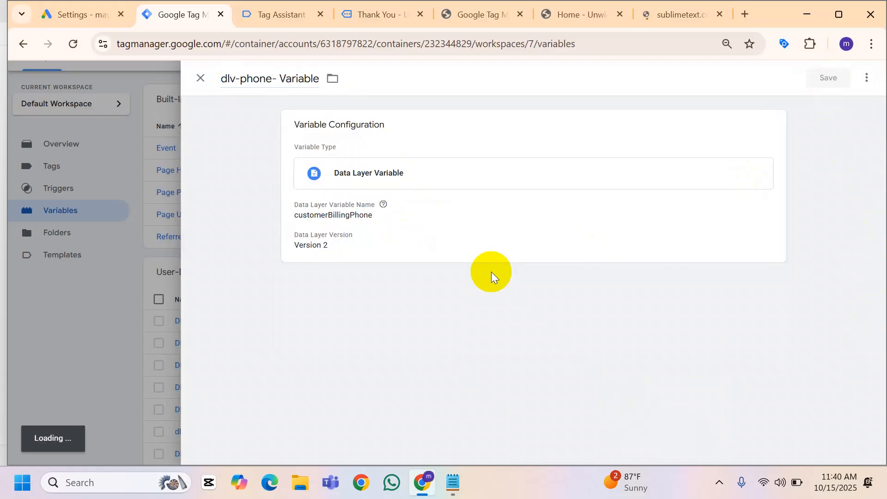
{"action": "scroll", "coordinate": [306, 338], "scroll_direction": "down", "scroll_amount": 3}
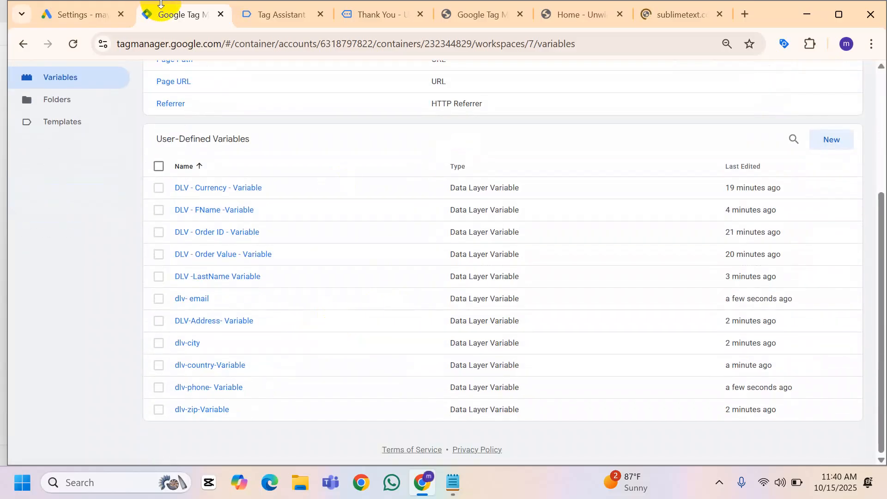
Review the customer and ecommerce keys in Tag Assistant's Data Layer for the Thank You page
{"action": "left_click", "coordinate": [275, 15]}
{"action": "scroll", "coordinate": [360, 230], "scroll_direction": "down", "scroll_amount": 3}
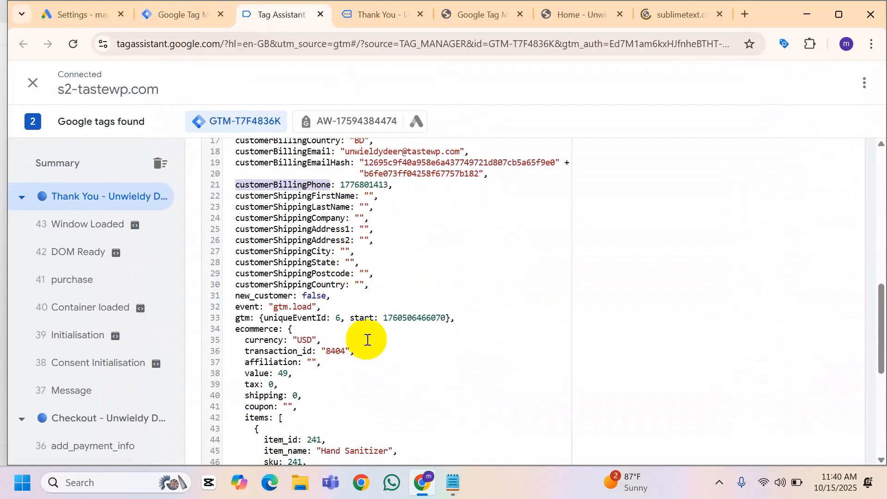
{"action": "scroll", "coordinate": [368, 340], "scroll_direction": "down", "scroll_amount": 3}
{"action": "scroll", "coordinate": [368, 341], "scroll_direction": "up", "scroll_amount": 7}
{"action": "scroll", "coordinate": [376, 340], "scroll_direction": "down", "scroll_amount": 3}
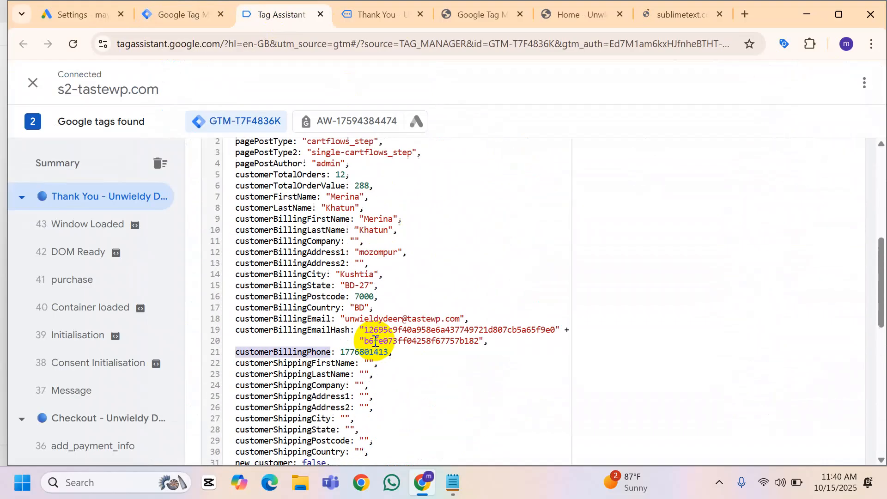
{"action": "scroll", "coordinate": [461, 327], "scroll_direction": "down", "scroll_amount": 3}
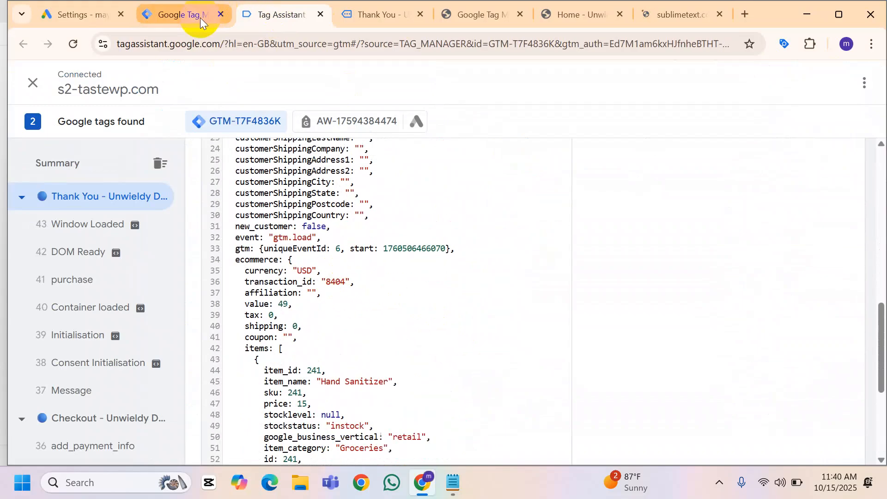
Compare the user-defined variables in Tag Manager with the customer billing keys in Tag Assistant's Data Layer
{"action": "left_click", "coordinate": [179, 11]}
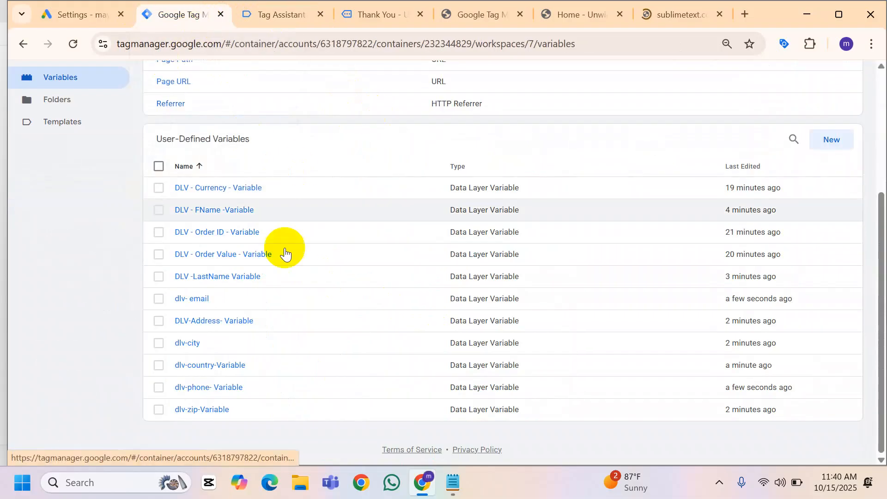
{"action": "scroll", "coordinate": [620, 265], "scroll_direction": "up", "scroll_amount": 4}
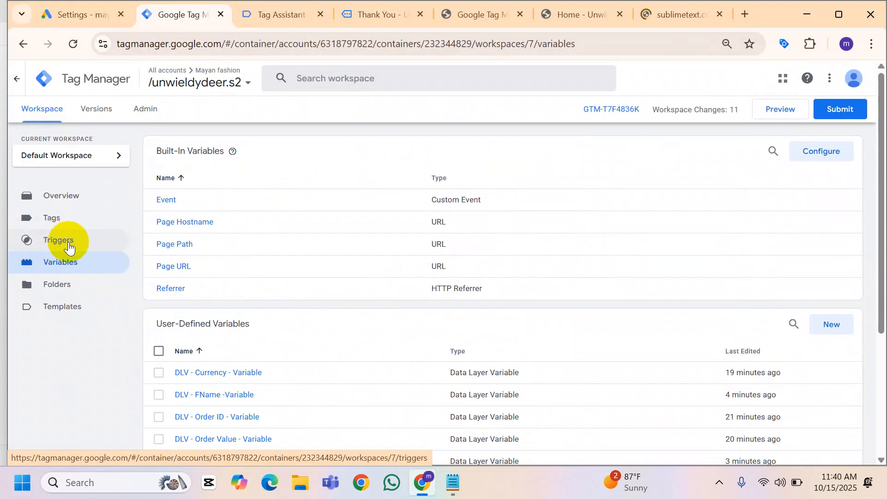
{"action": "scroll", "coordinate": [182, 369], "scroll_direction": "down", "scroll_amount": 3}
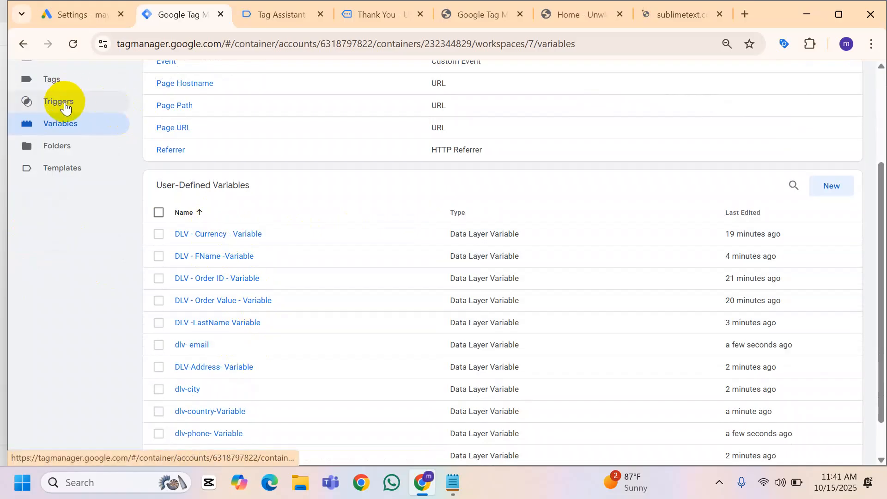
{"action": "scroll", "coordinate": [116, 160], "scroll_direction": "up", "scroll_amount": 3}
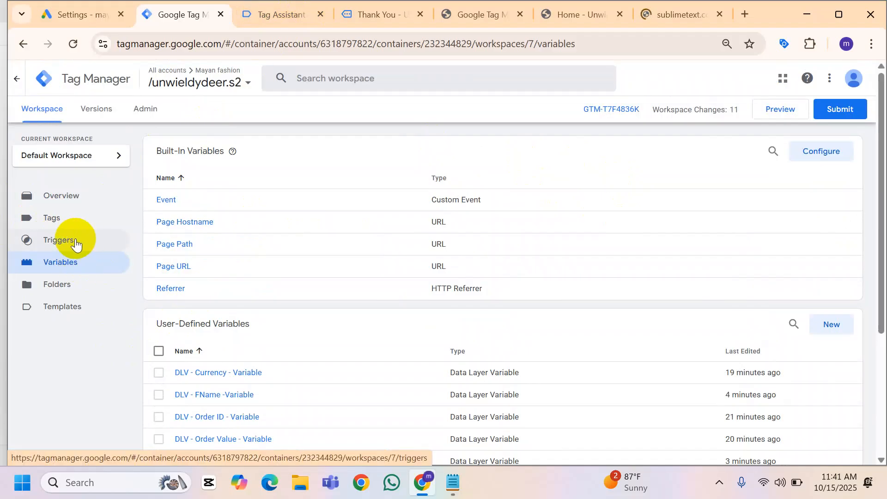
{"action": "scroll", "coordinate": [353, 259], "scroll_direction": "down", "scroll_amount": 4}
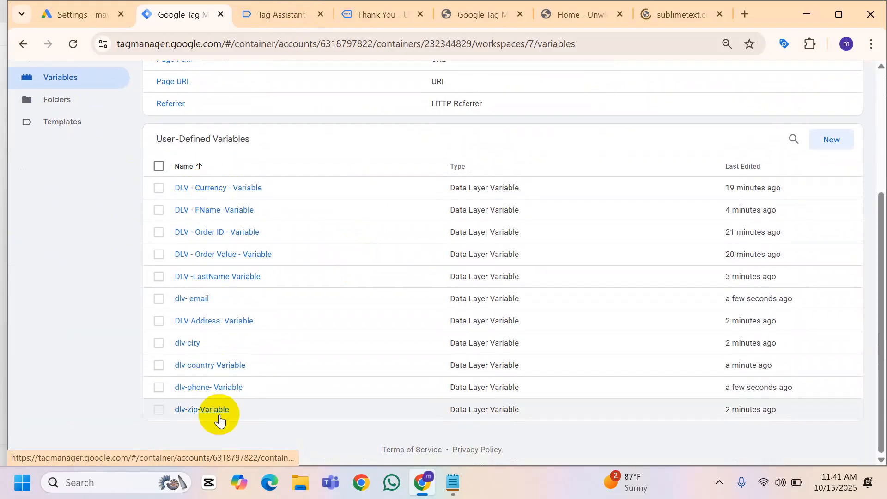
{"action": "left_click", "coordinate": [469, 8]}
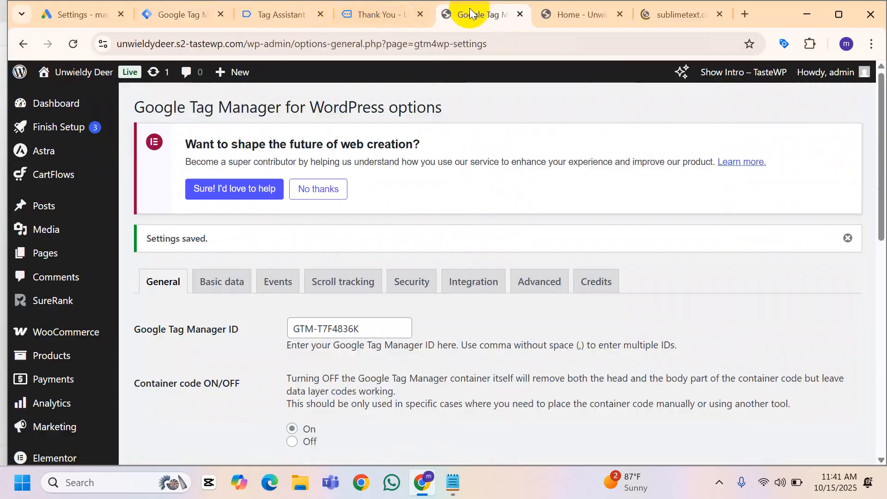
{"action": "left_click", "coordinate": [269, 17]}
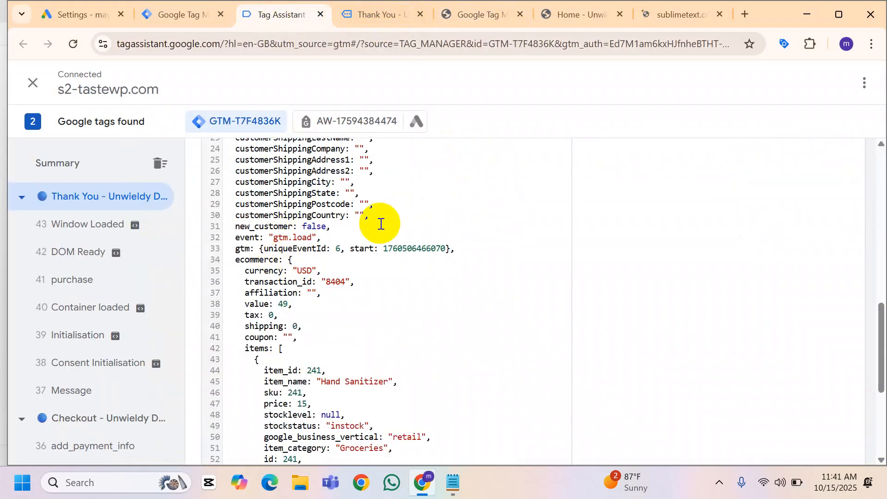
{"action": "scroll", "coordinate": [272, 324], "scroll_direction": "up", "scroll_amount": 2}
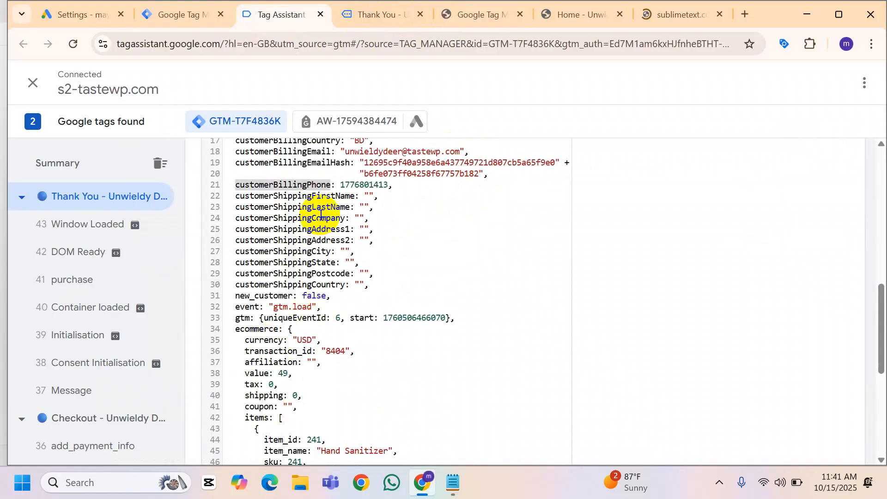
{"action": "scroll", "coordinate": [320, 215], "scroll_direction": "up", "scroll_amount": 2}
{"action": "left_click", "coordinate": [178, 14]}
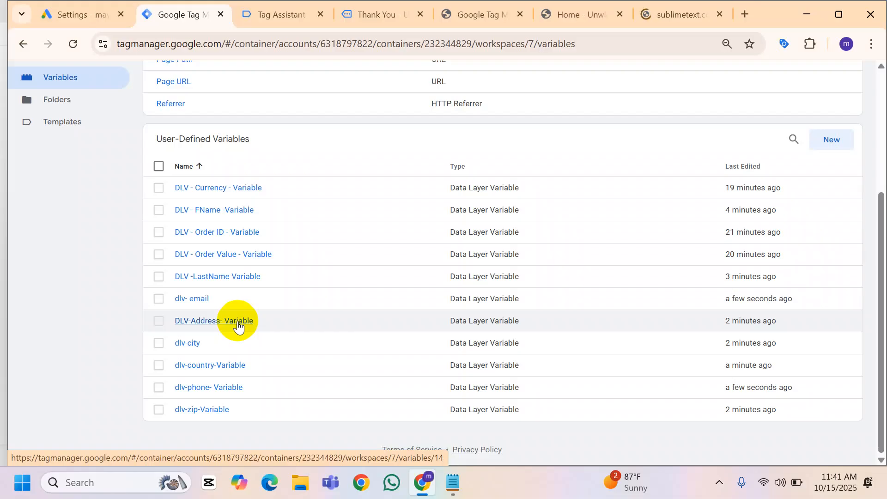
{"action": "left_click", "coordinate": [288, 12]}
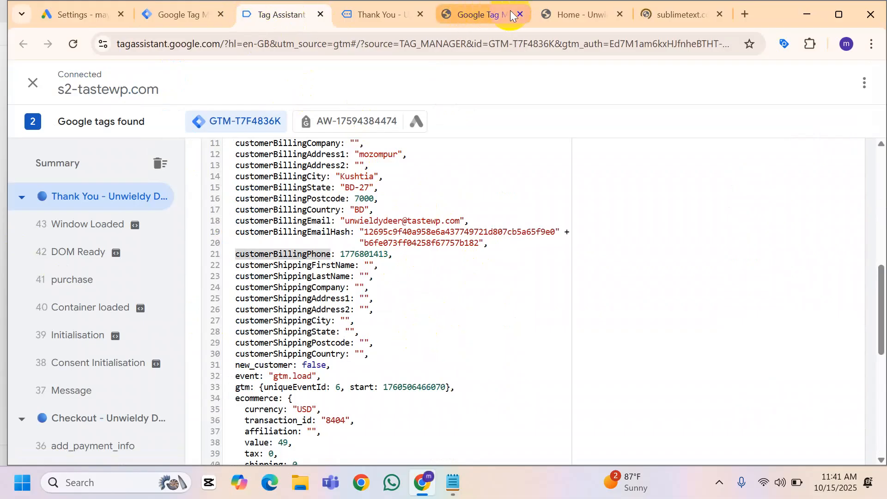
Examine the WooCommerce integration options in the Google Tag Manager for WordPress settings, including Track e-commerce and Customer data in data layer
{"action": "left_click", "coordinate": [470, 18]}
{"action": "scroll", "coordinate": [455, 212], "scroll_direction": "down", "scroll_amount": 5}
{"action": "scroll", "coordinate": [454, 212], "scroll_direction": "down", "scroll_amount": 3}
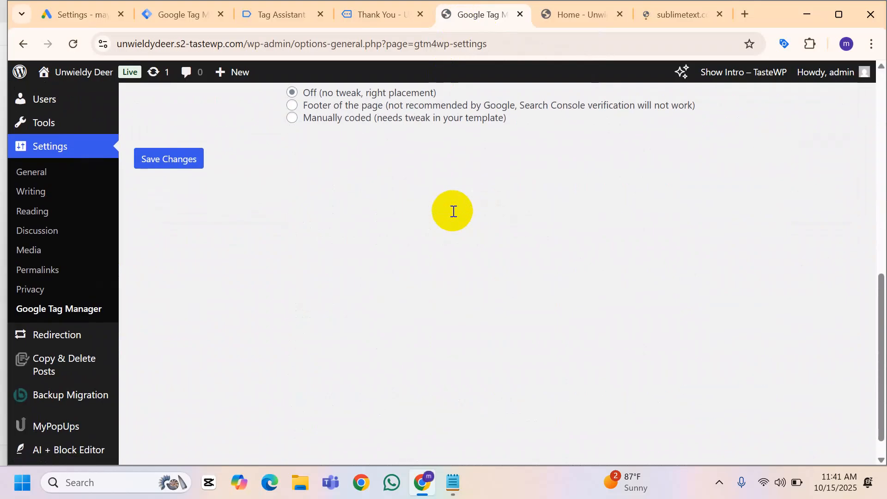
{"action": "scroll", "coordinate": [453, 211], "scroll_direction": "up", "scroll_amount": 7}
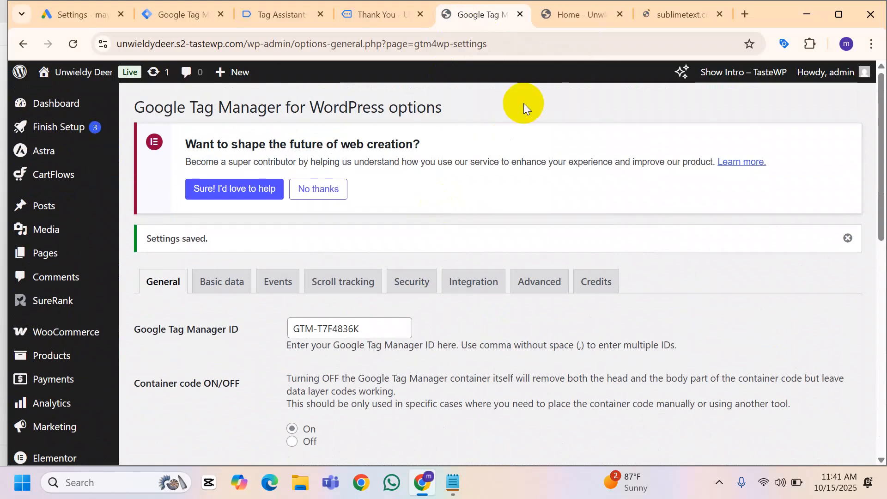
{"action": "left_click", "coordinate": [474, 282]}
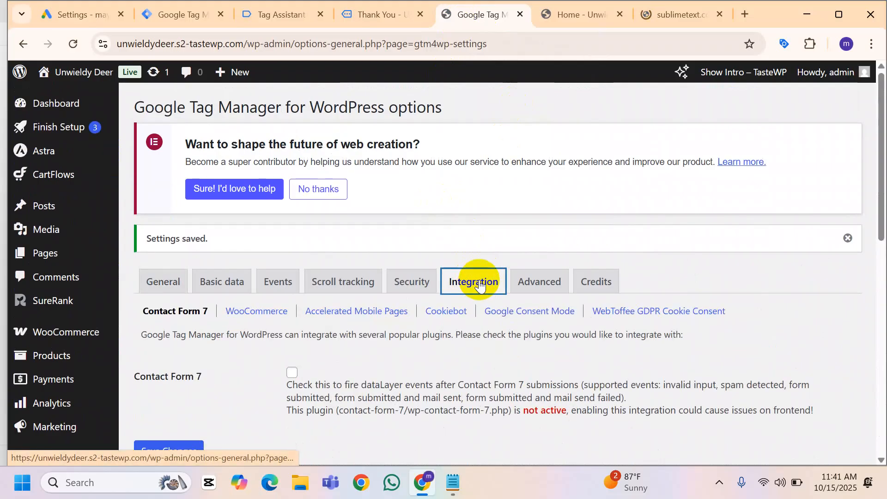
{"action": "scroll", "coordinate": [506, 258], "scroll_direction": "down", "scroll_amount": 3}
{"action": "left_click", "coordinate": [256, 172]}
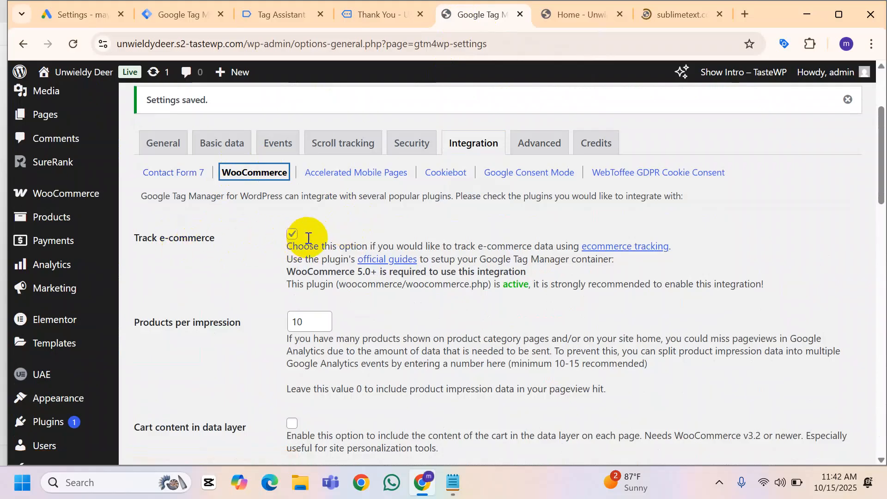
{"action": "scroll", "coordinate": [238, 241], "scroll_direction": "down", "scroll_amount": 10}
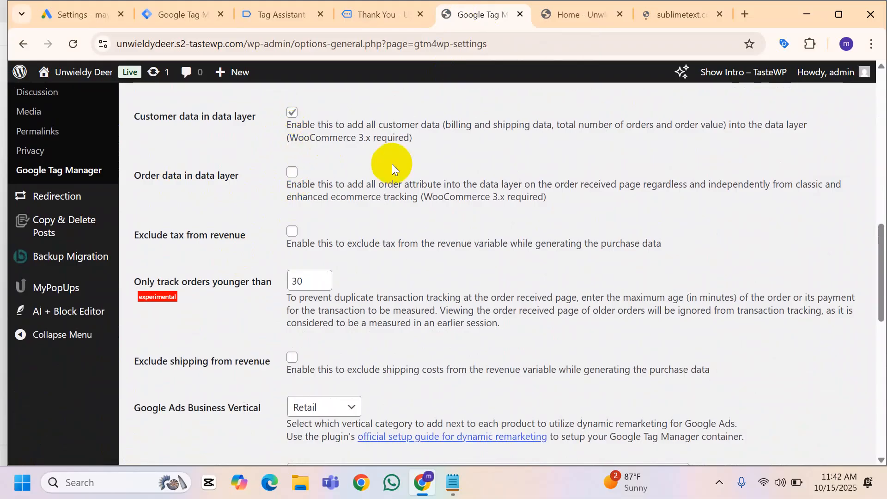
{"action": "scroll", "coordinate": [392, 164], "scroll_direction": "up", "scroll_amount": 10}
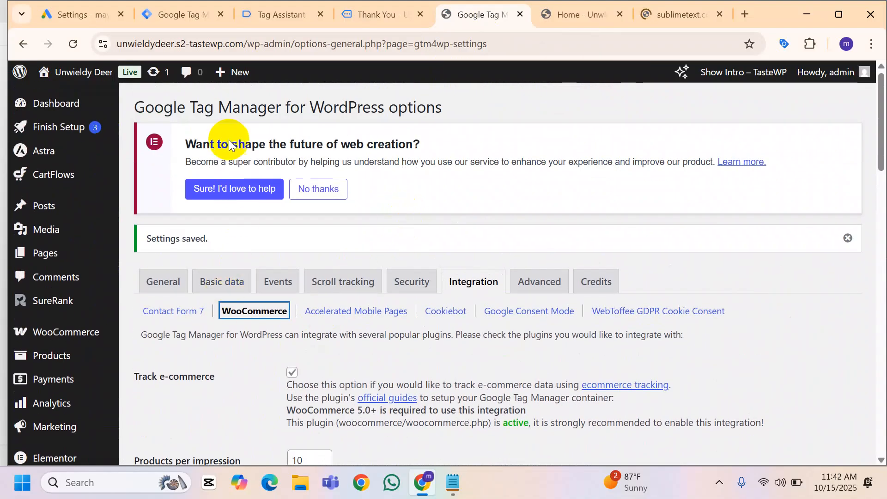
{"action": "scroll", "coordinate": [406, 272], "scroll_direction": "down", "scroll_amount": 2}
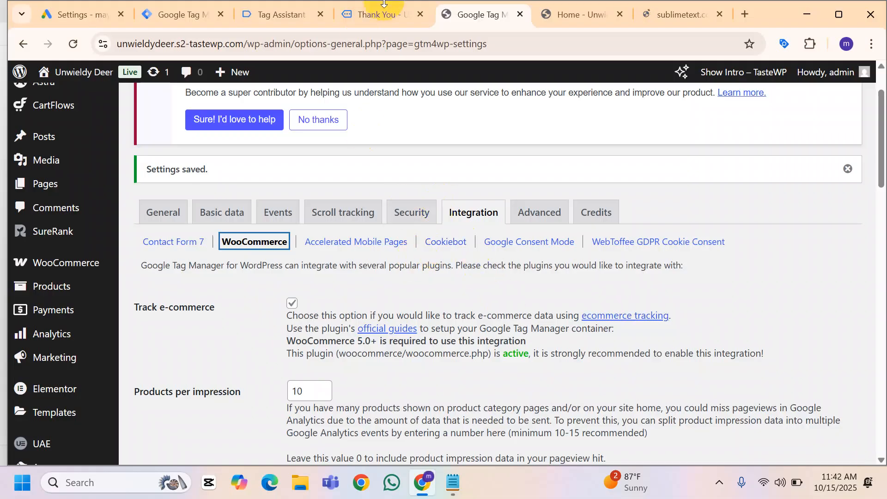
Examine the container details and current Data Layer values of the Thank You page in Tag Assistant
{"action": "left_click", "coordinate": [369, 10]}
{"action": "left_click", "coordinate": [292, 11]}
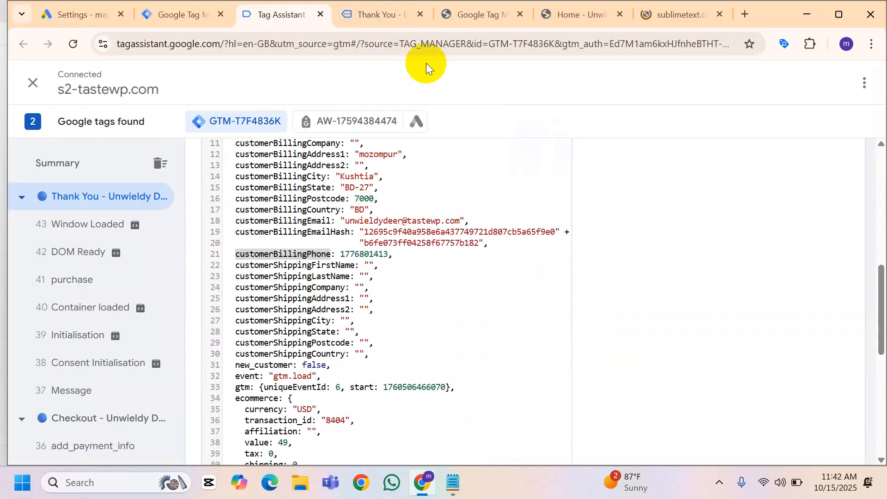
{"action": "scroll", "coordinate": [479, 247], "scroll_direction": "up", "scroll_amount": 9}
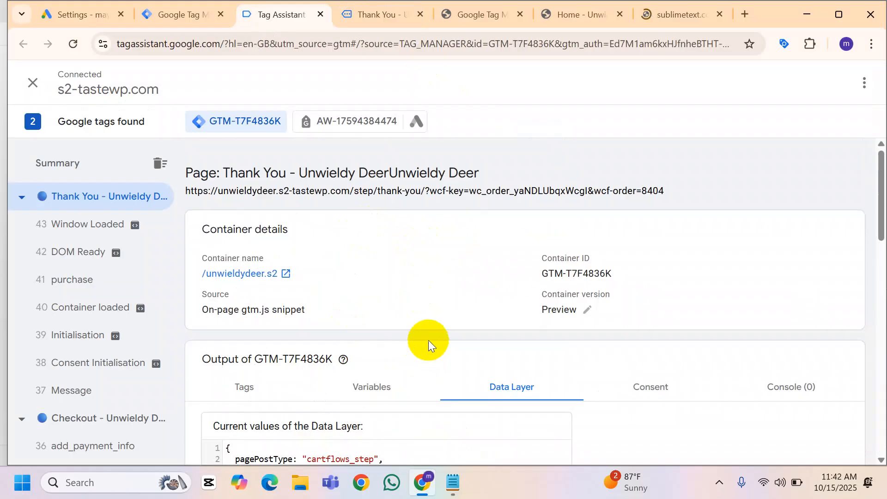
{"action": "scroll", "coordinate": [429, 341], "scroll_direction": "down", "scroll_amount": 5}
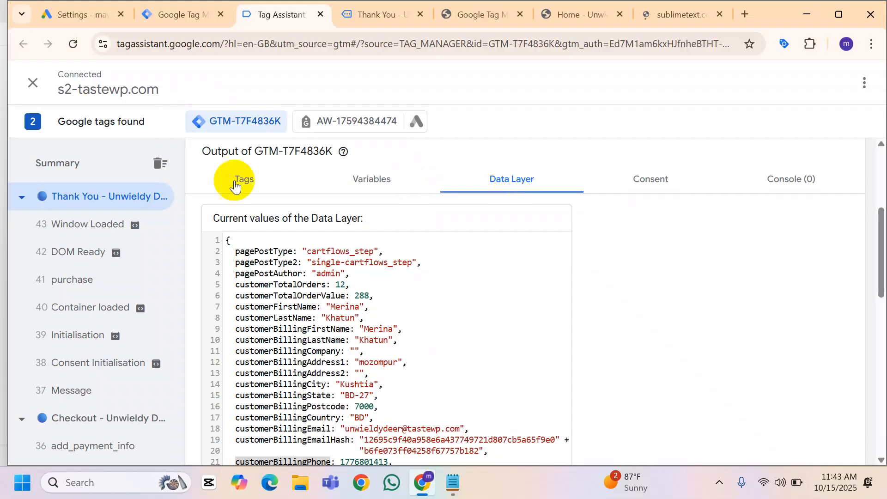
Look over the Thank You page's order details and the store home page's product prices, then return to Tag Manager's user-defined variables
{"action": "left_click", "coordinate": [190, 14]}
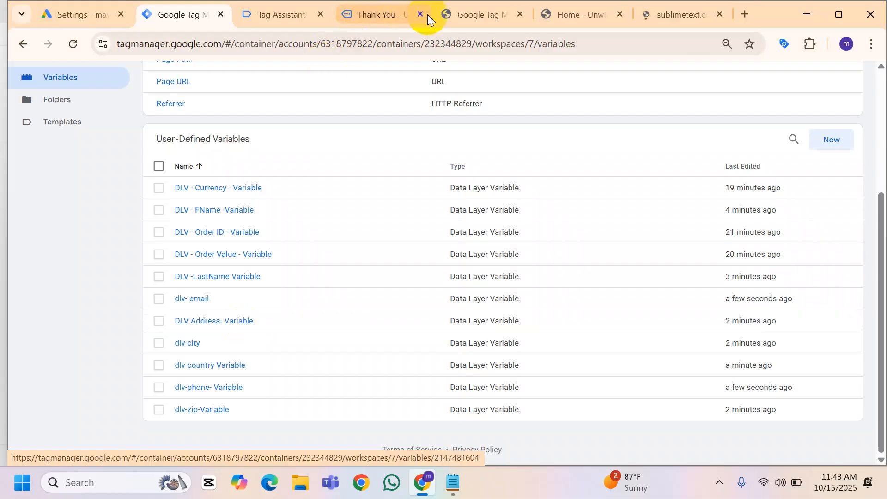
{"action": "left_click", "coordinate": [399, 14]}
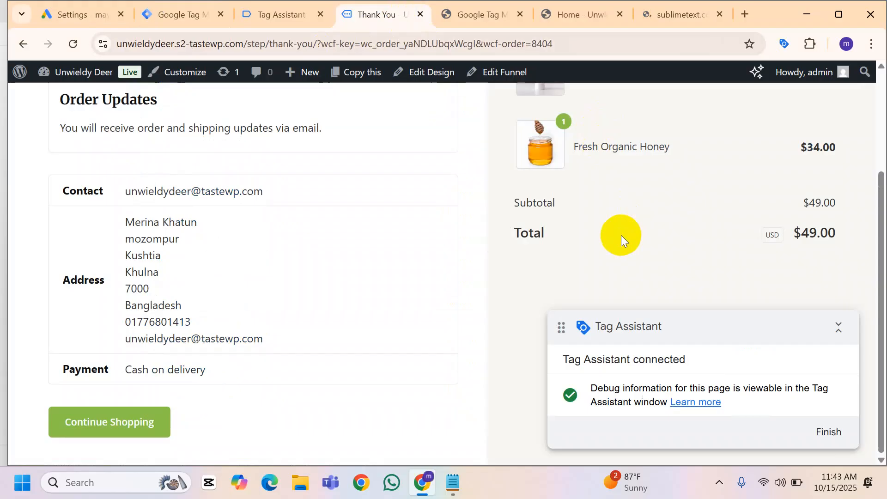
{"action": "left_click", "coordinate": [196, 15]}
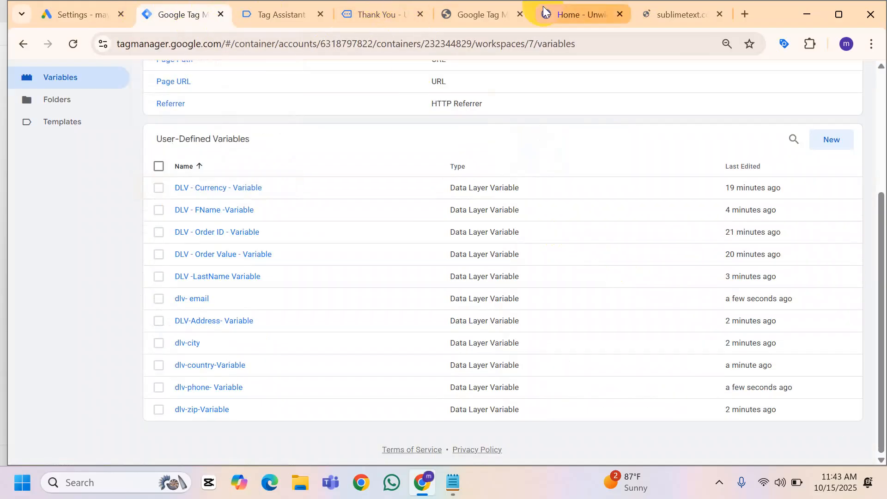
{"action": "left_click", "coordinate": [566, 14]}
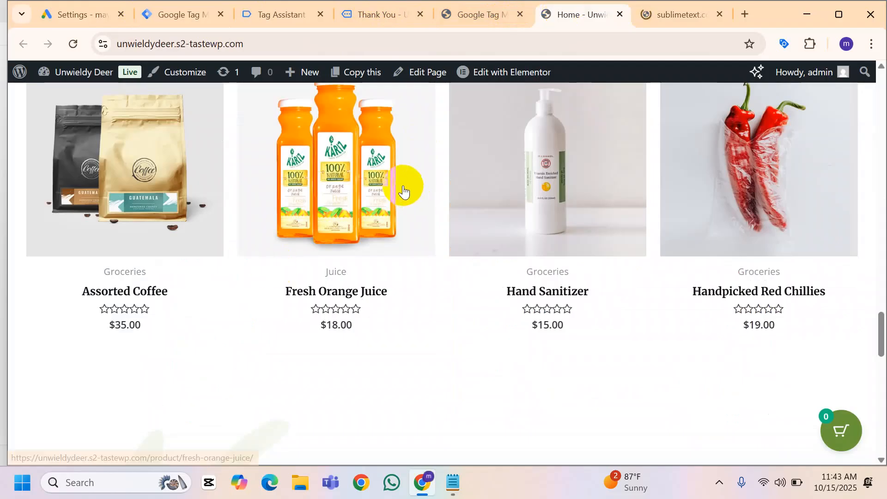
{"action": "scroll", "coordinate": [347, 211], "scroll_direction": "down", "scroll_amount": 1}
{"action": "left_click_drag", "start_coordinate": [115, 255], "coordinate": [769, 264]}
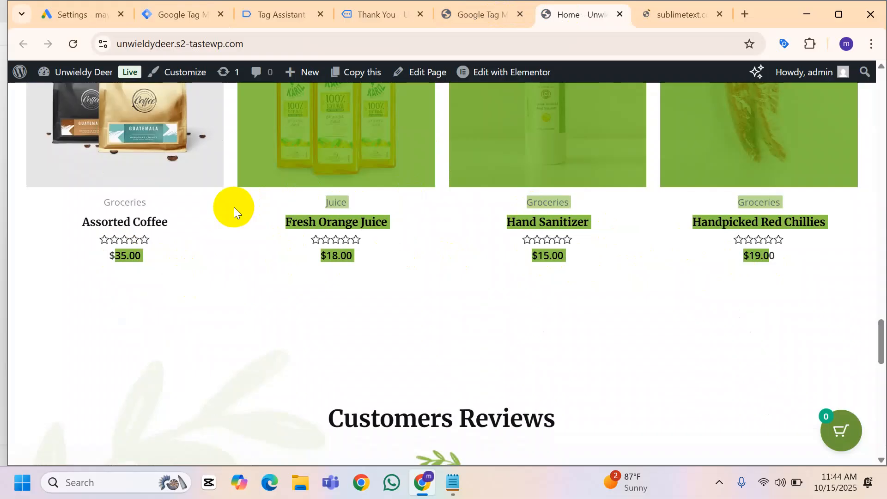
{"action": "left_click", "coordinate": [439, 245]}
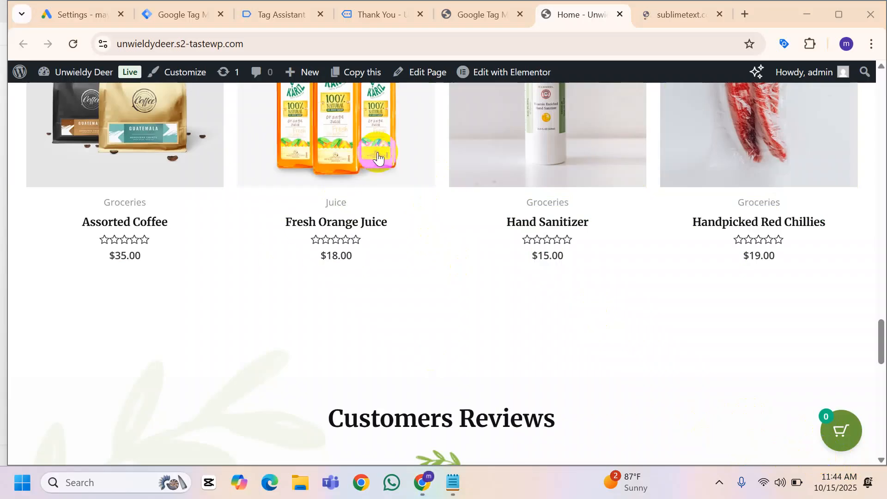
{"action": "left_click", "coordinate": [195, 14]}
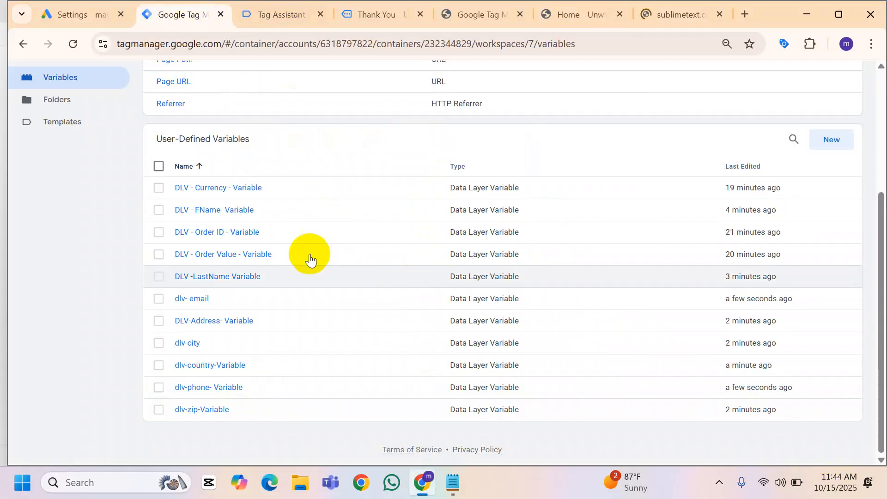
Compare the customer values in Tag Assistant's Data Layer with the order details on the Thank You page
{"action": "left_click", "coordinate": [280, 10]}
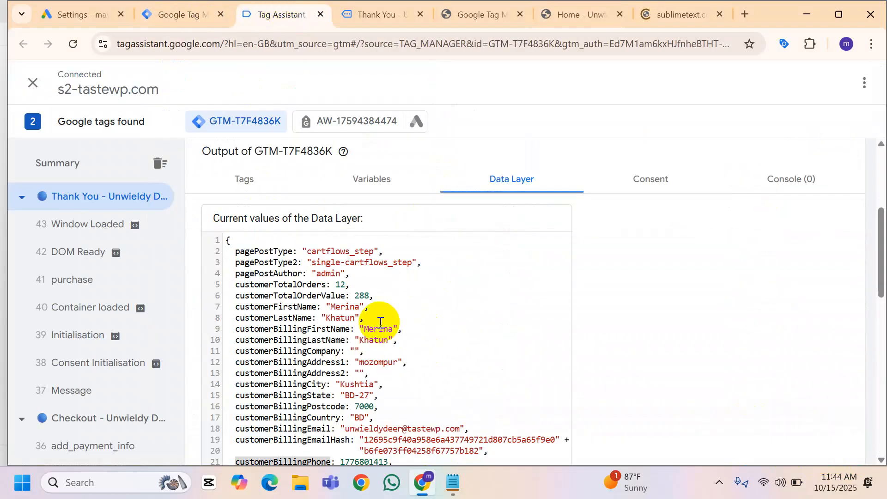
{"action": "left_click", "coordinate": [343, 15]}
{"action": "scroll", "coordinate": [416, 253], "scroll_direction": "up", "scroll_amount": 3}
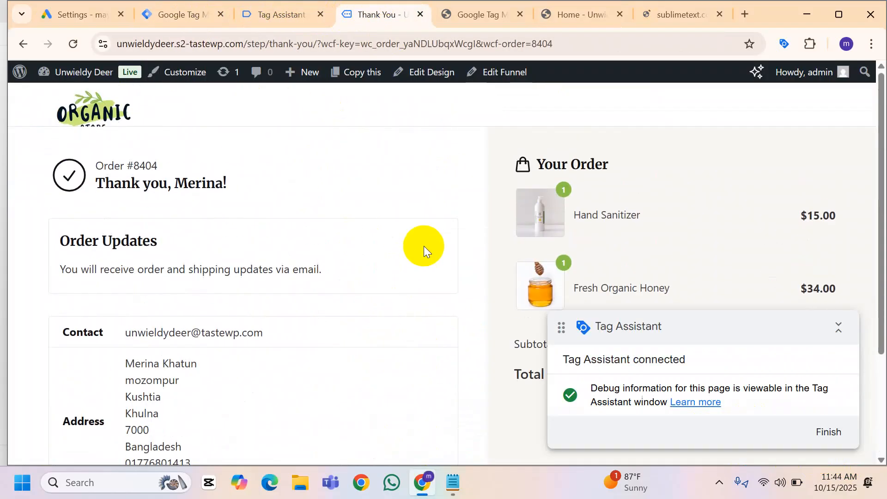
Open the store's home page from the Thank You page and browse to the product listing with Hand Sanitizer
{"action": "left_click", "coordinate": [74, 44]}
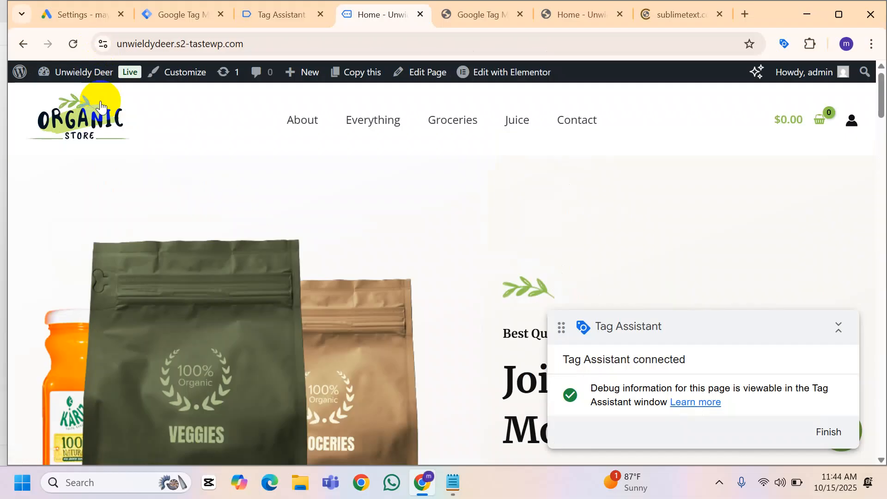
{"action": "left_click_drag", "start_coordinate": [245, 43], "coordinate": [99, 44]}
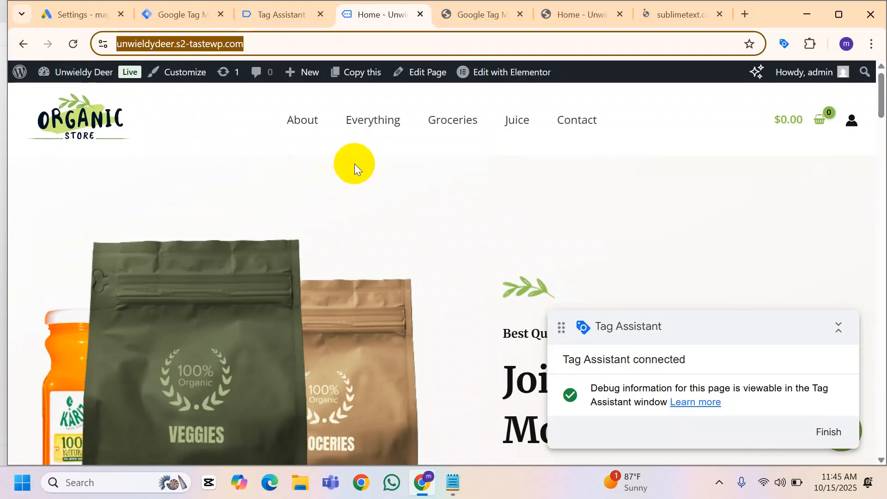
{"action": "scroll", "coordinate": [448, 206], "scroll_direction": "down", "scroll_amount": 10}
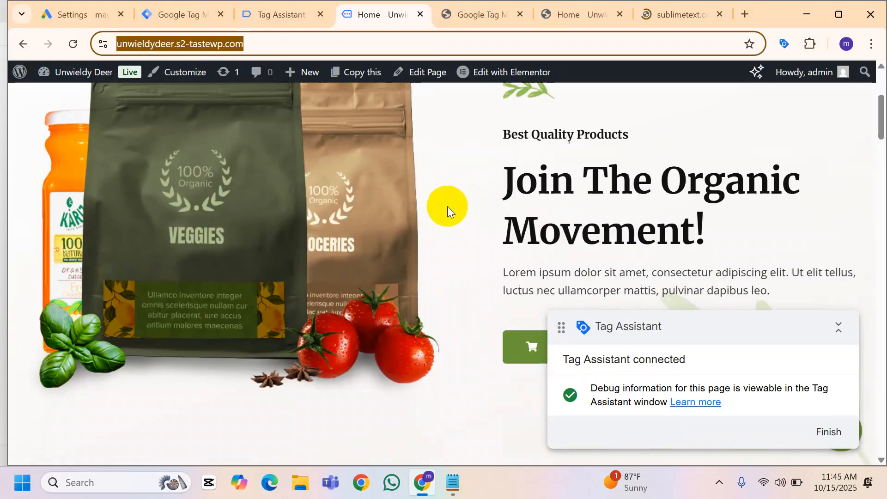
{"action": "scroll", "coordinate": [277, 226], "scroll_direction": "down", "scroll_amount": 6}
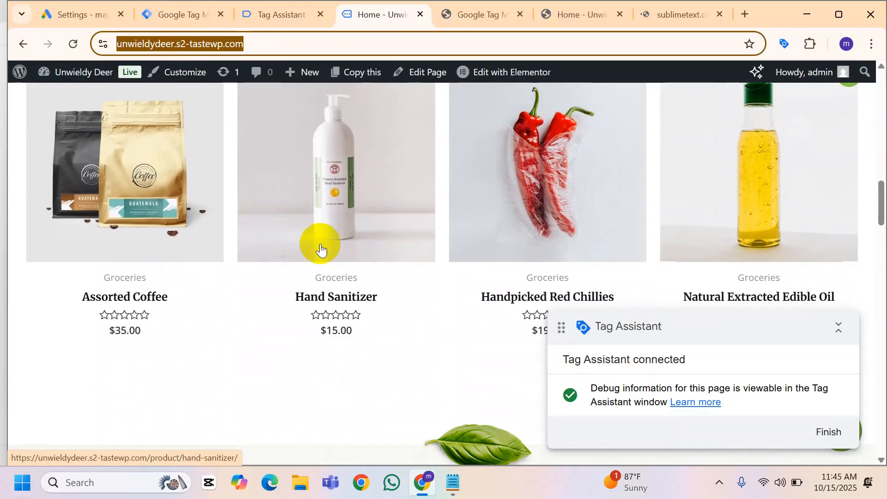